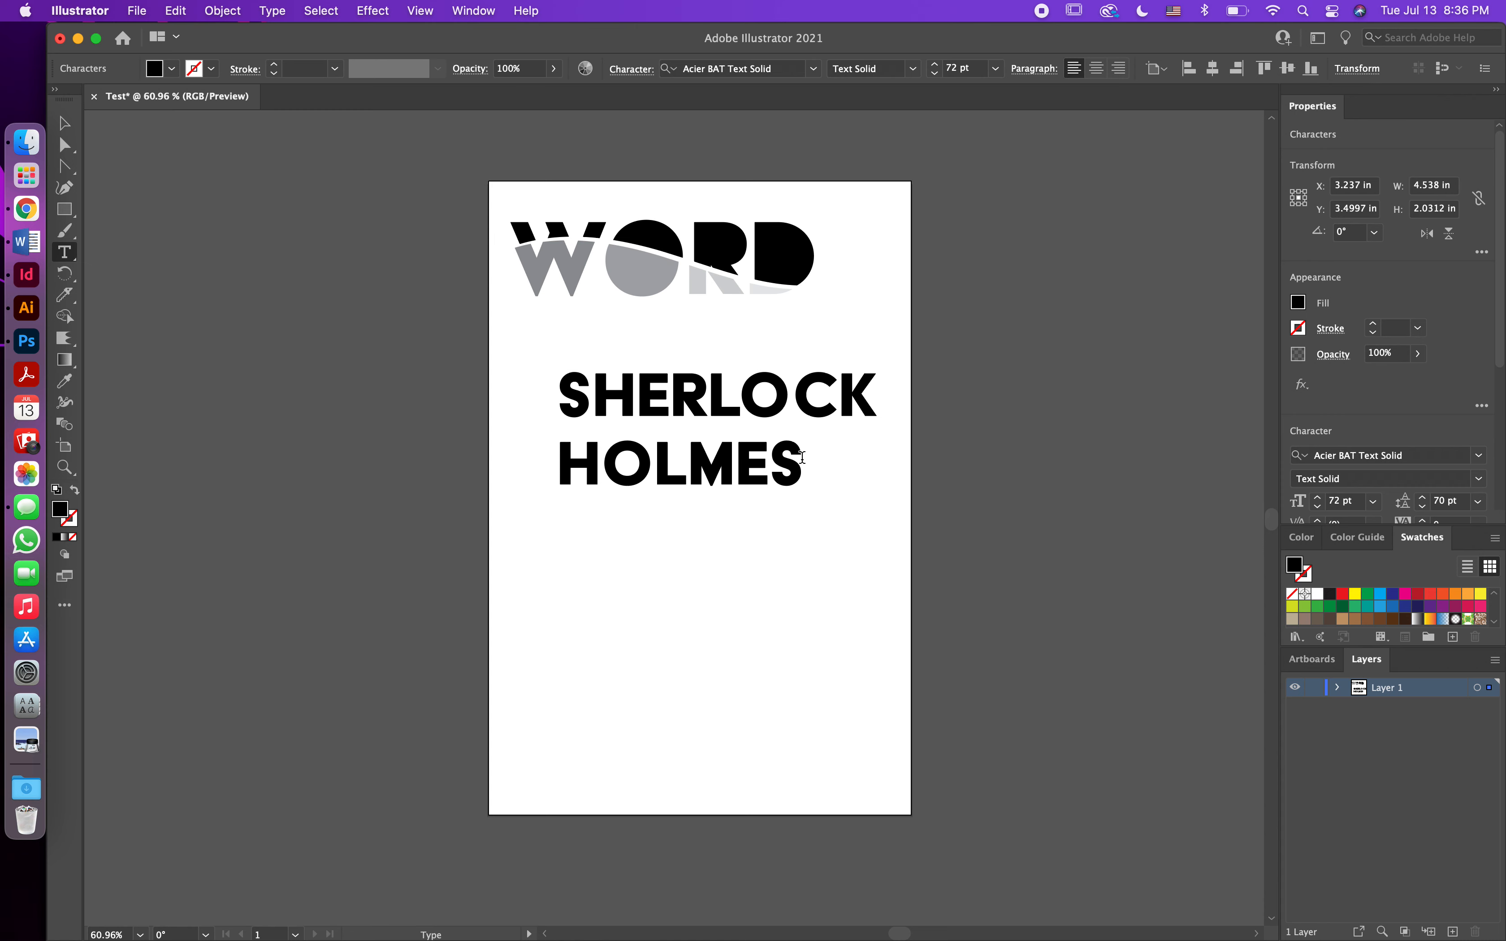
{"action": "left_click_drag", "start_coordinate": [802, 458], "coordinate": [569, 389]}
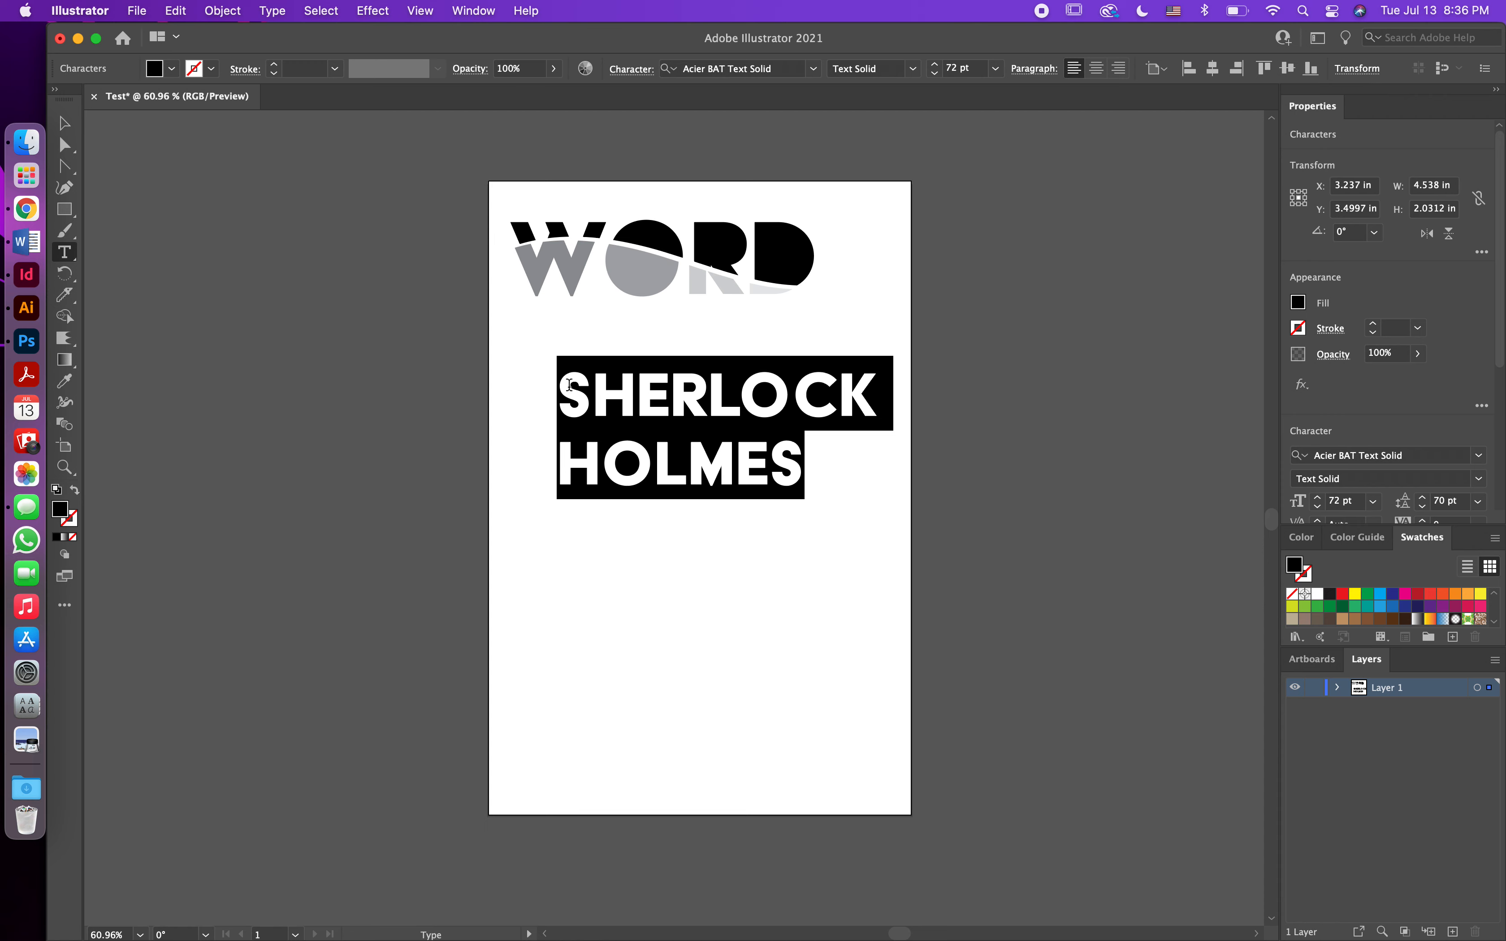
{"action": "left_click", "coordinate": [243, 22]}
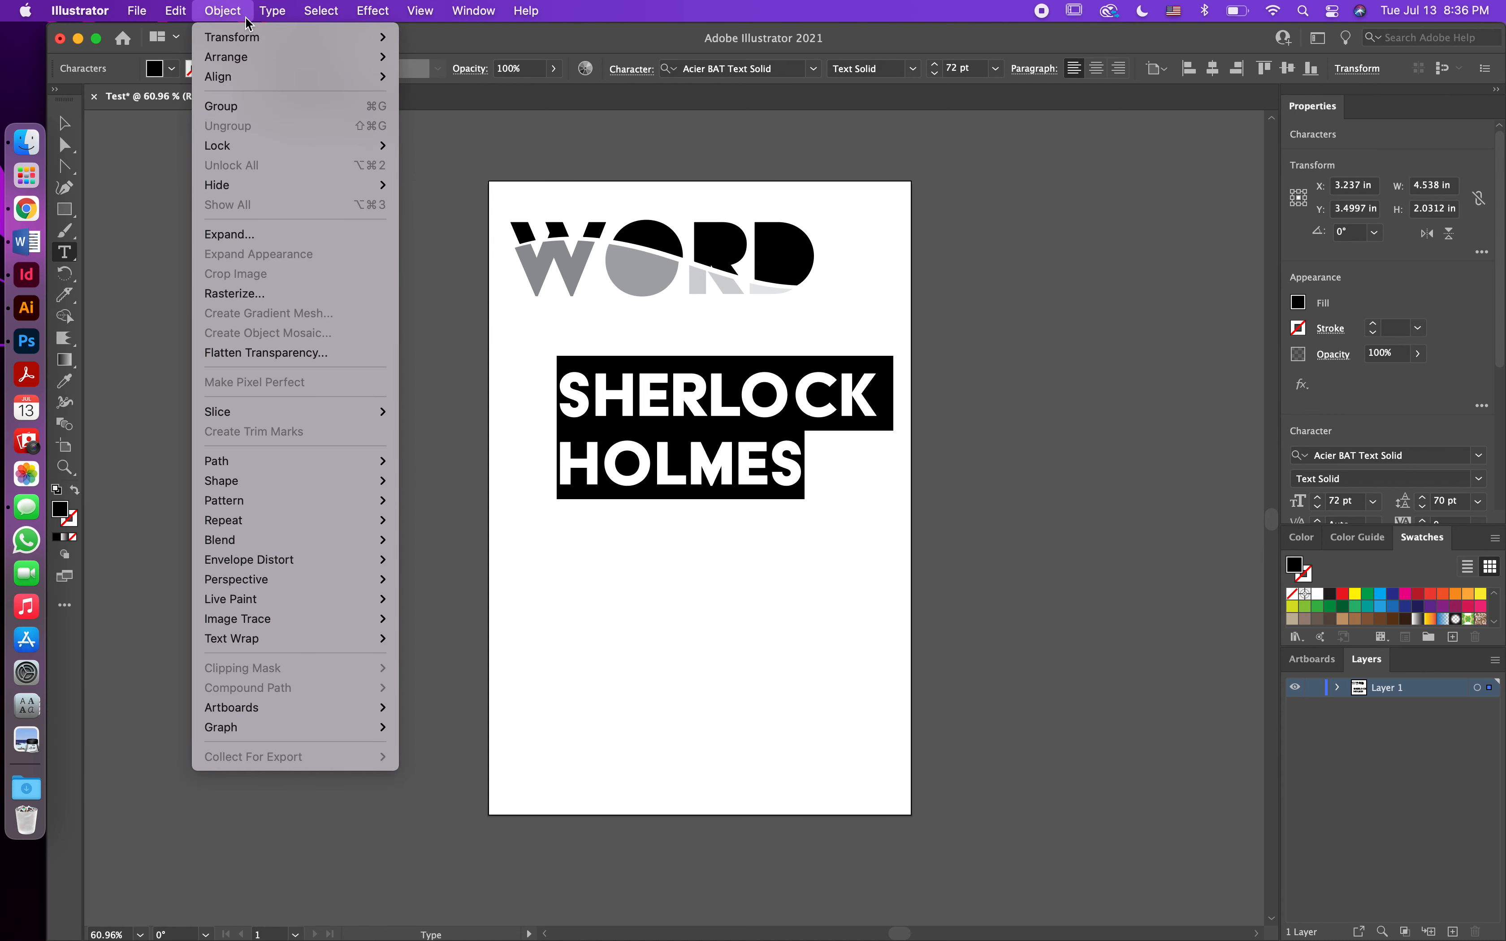
{"action": "mouse_move", "coordinate": [265, 12]}
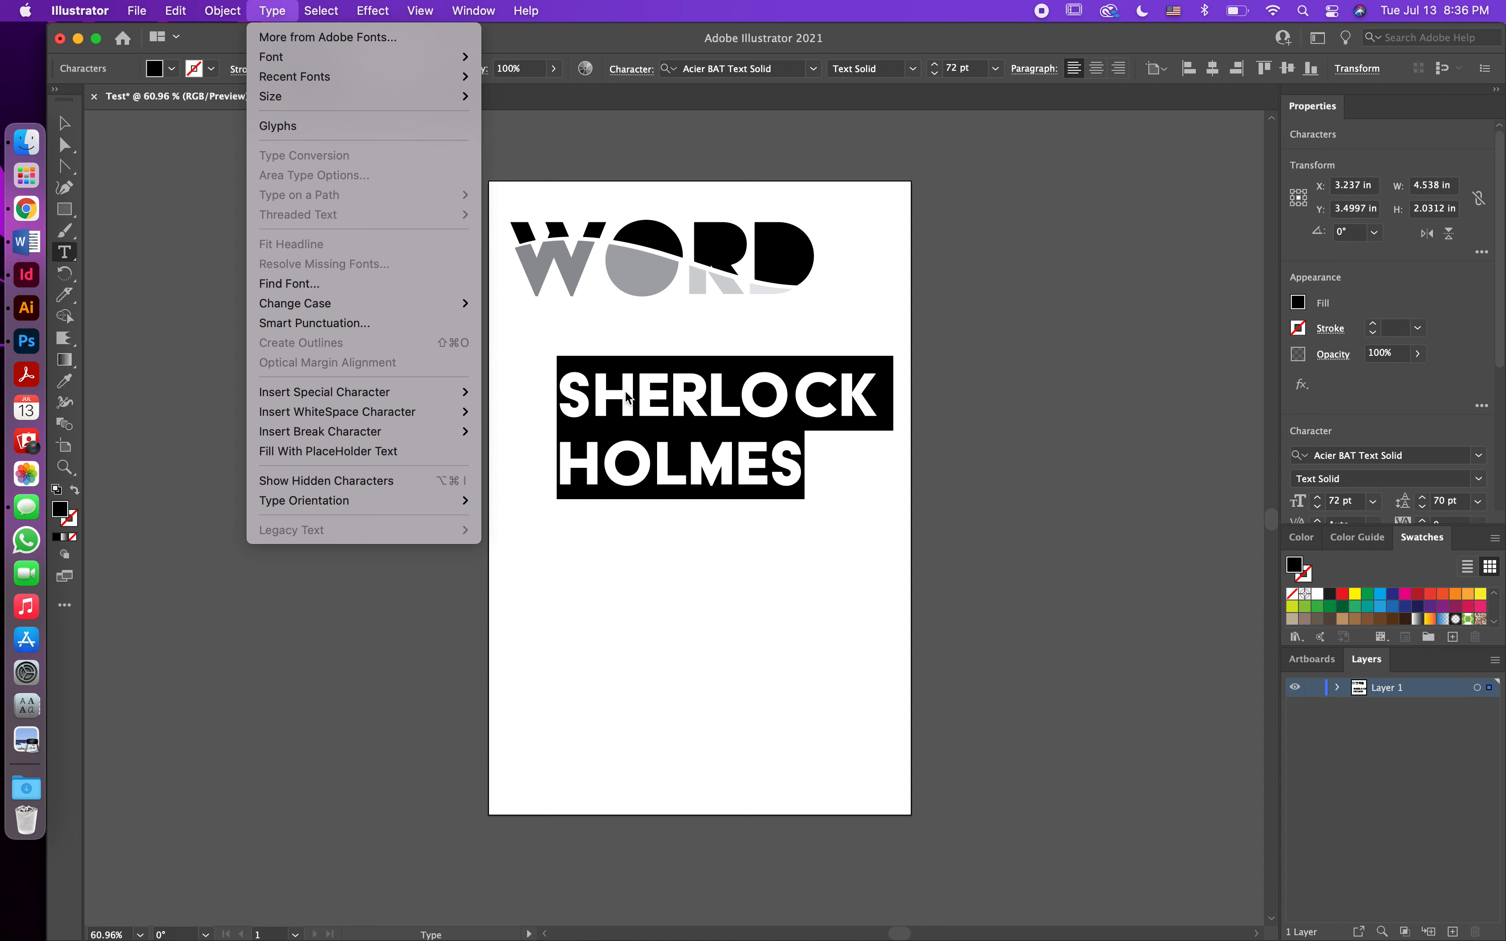
{"action": "left_click", "coordinate": [635, 399]}
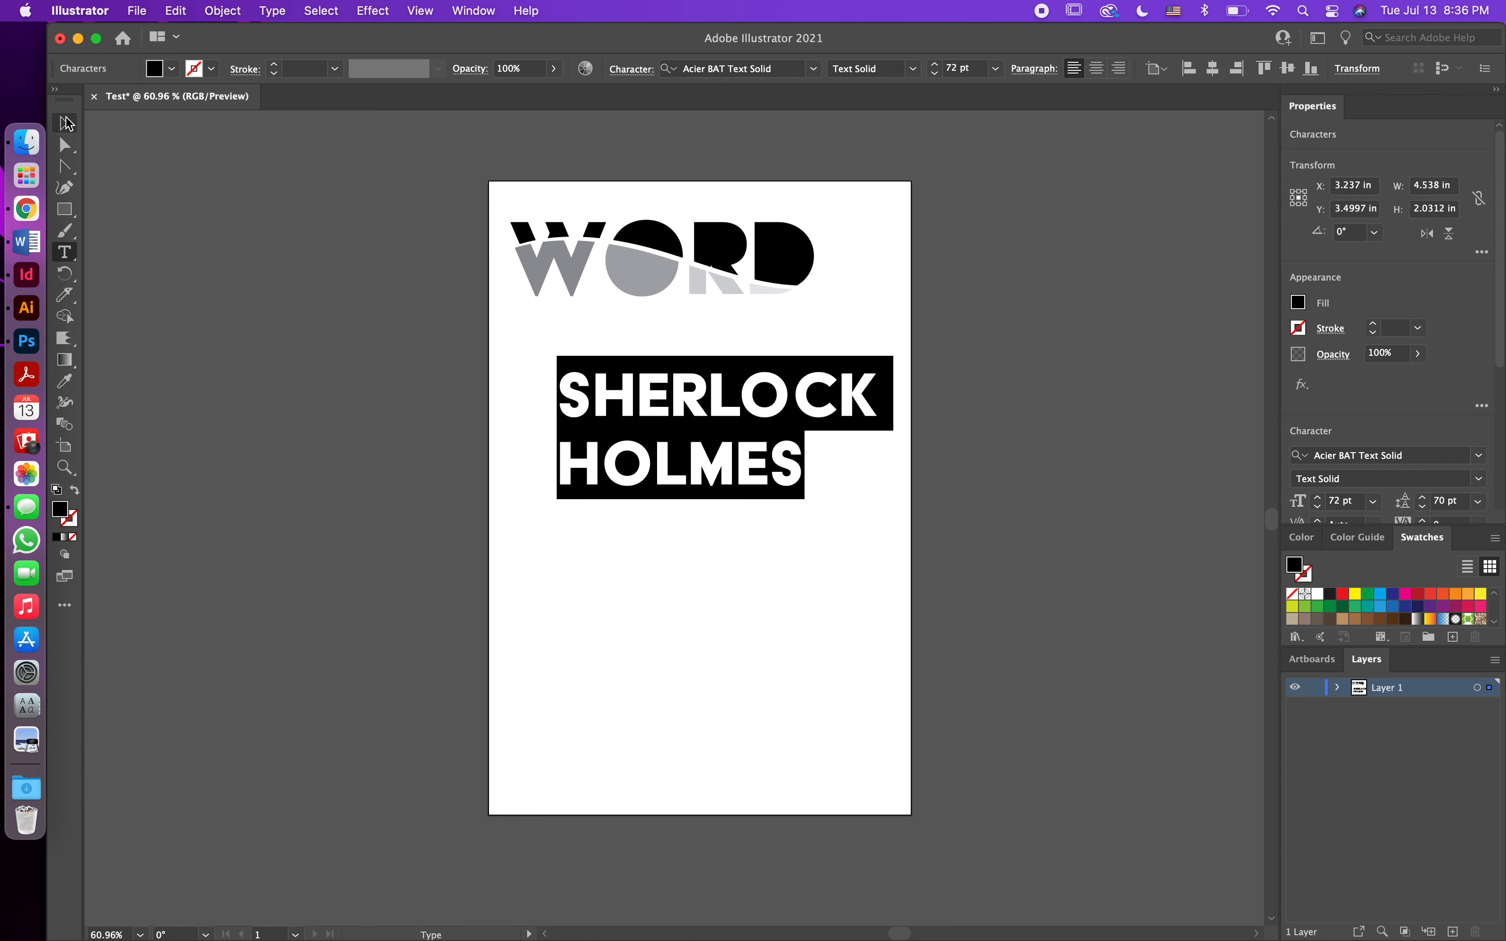
Step: Convert the SHERLOCK HOLMES text object to outlines
{"action": "left_click", "coordinate": [66, 123]}
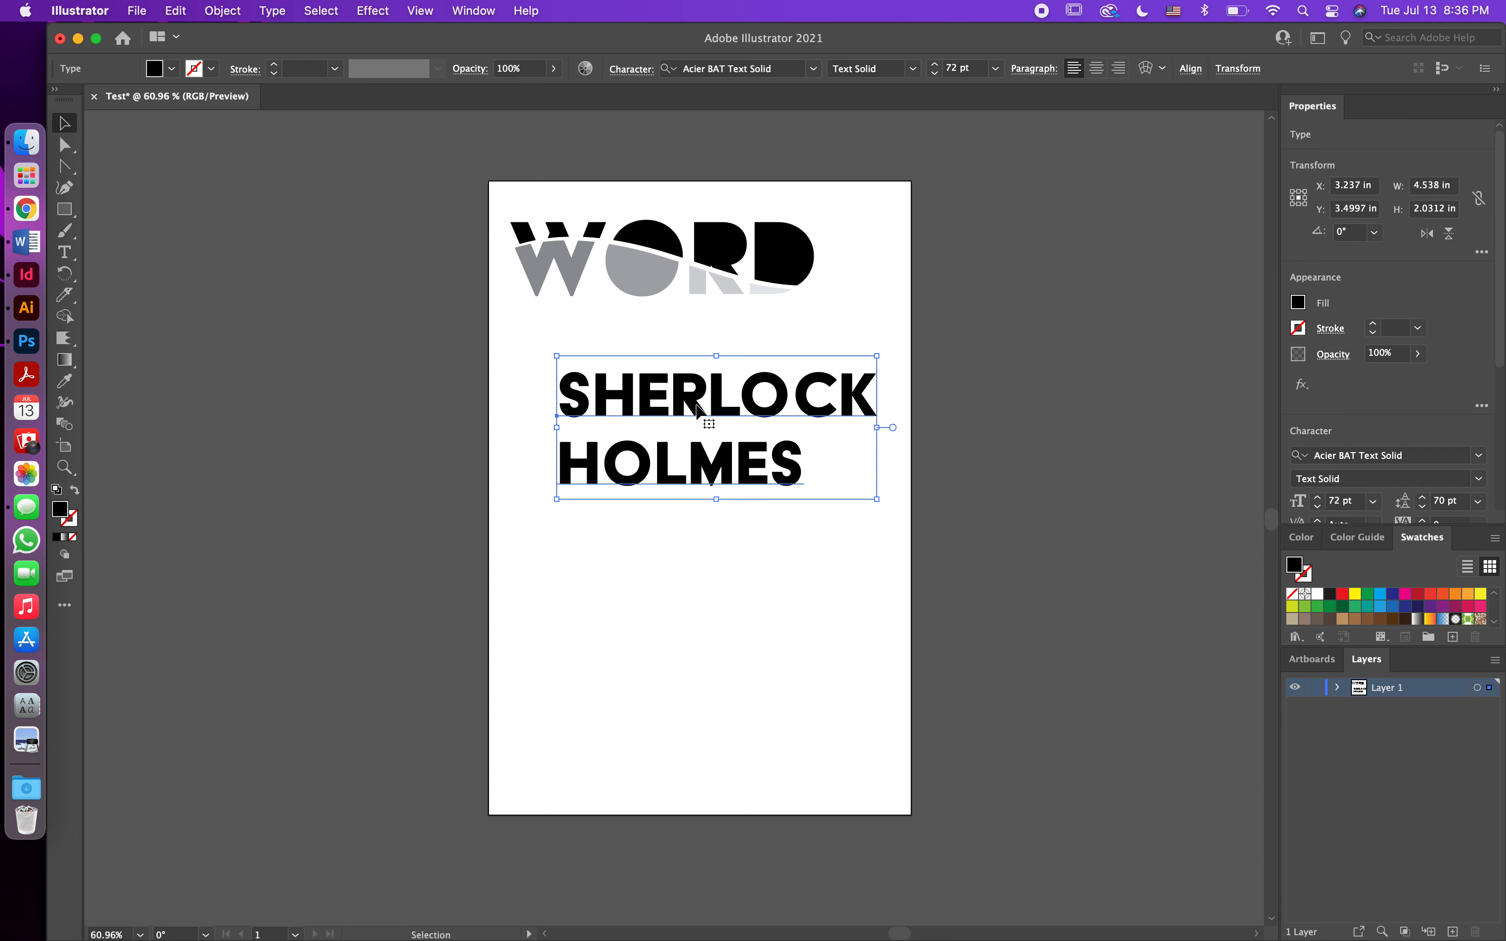
{"action": "left_click", "coordinate": [277, 15]}
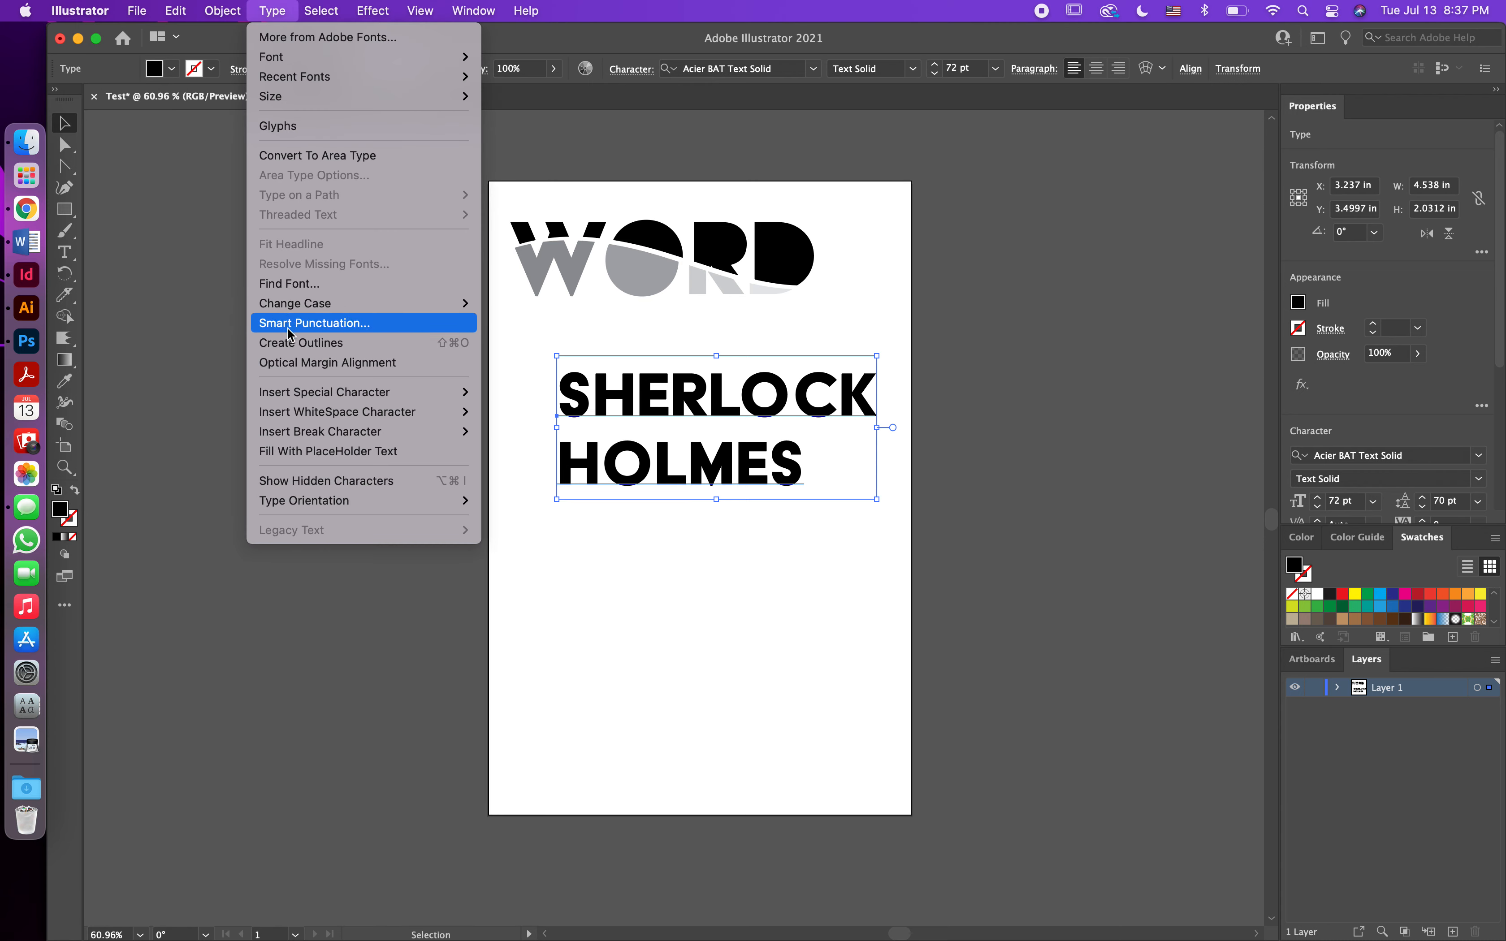
{"action": "left_click", "coordinate": [292, 347]}
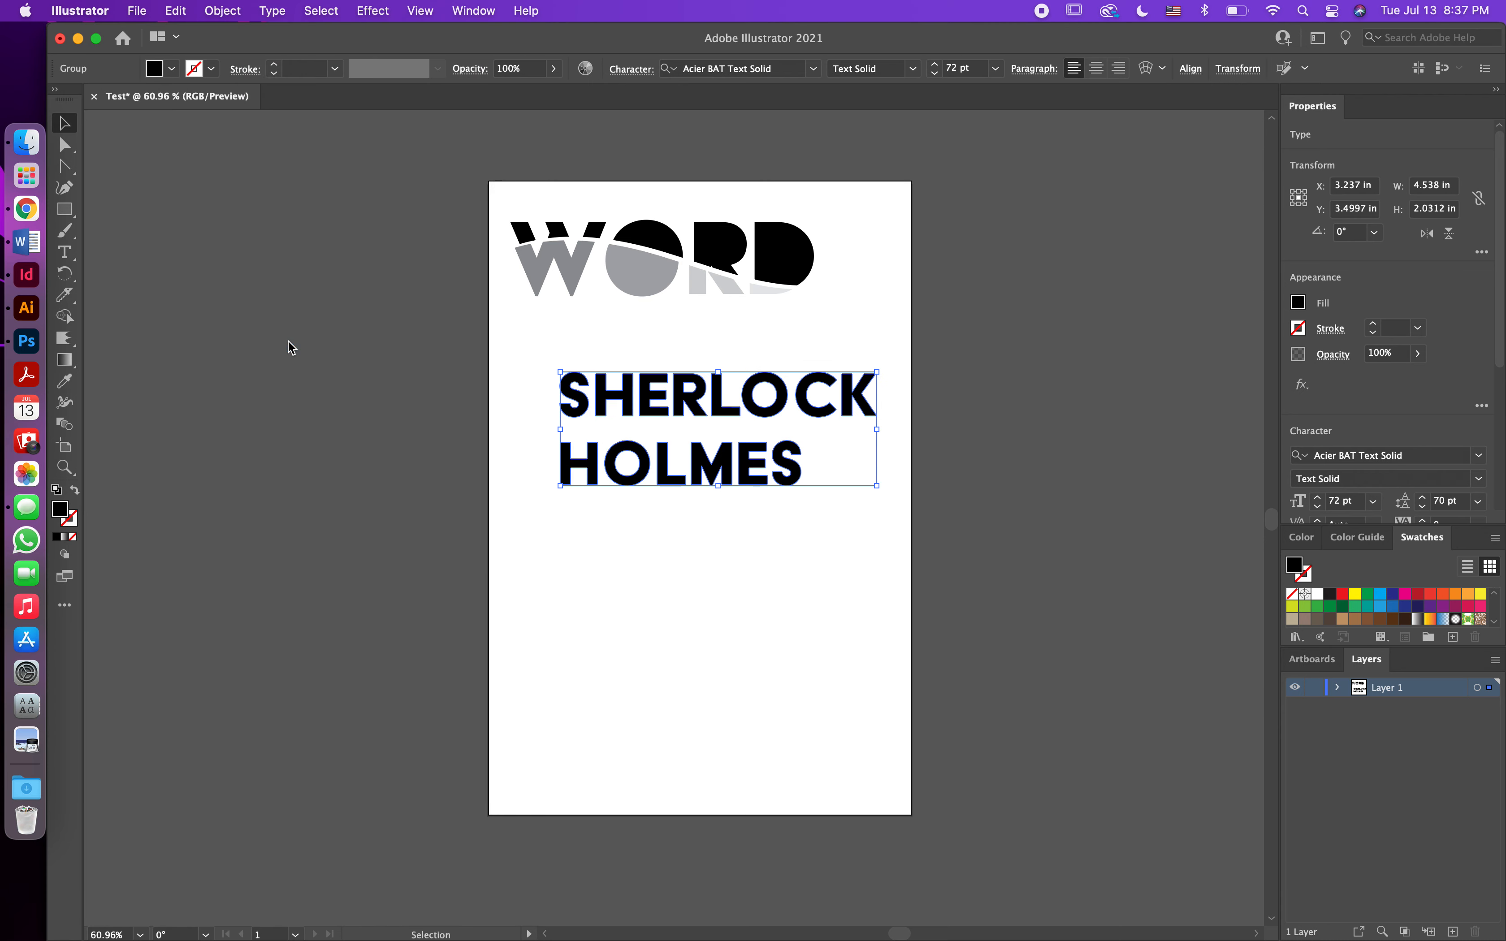
Step: Expand Layer 1's contents and reposition the whole SHERLOCK HOLMES outline group to about X 3.04 in, Y 3.88 in
{"action": "scroll", "coordinate": [683, 580], "scroll_direction": "up", "scroll_amount": 3}
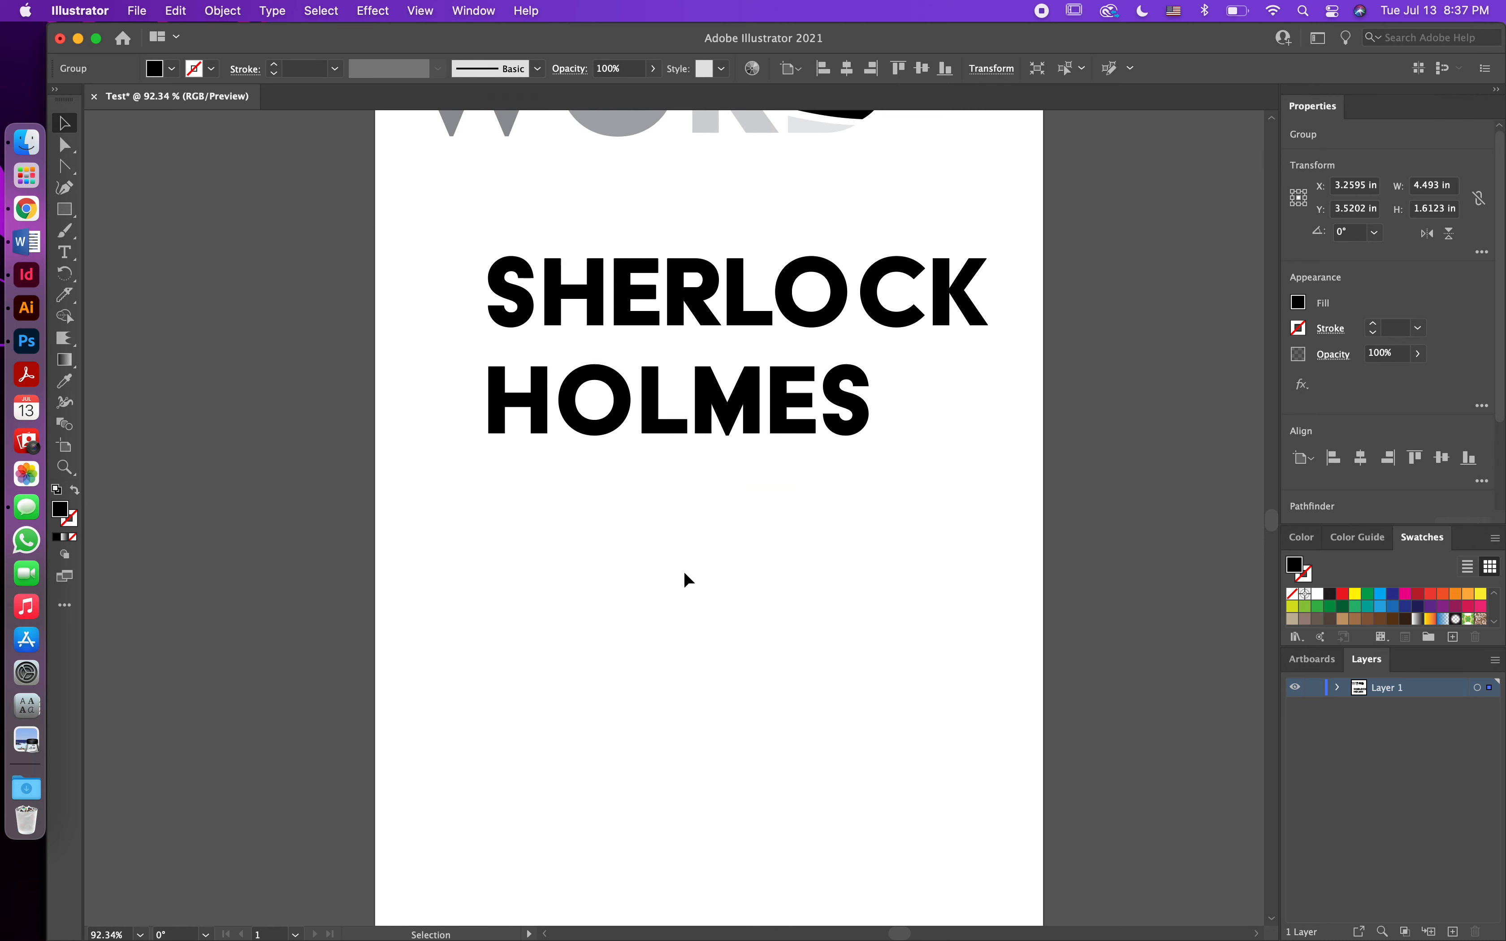
{"action": "left_click_drag", "start_coordinate": [719, 397], "coordinate": [685, 491]}
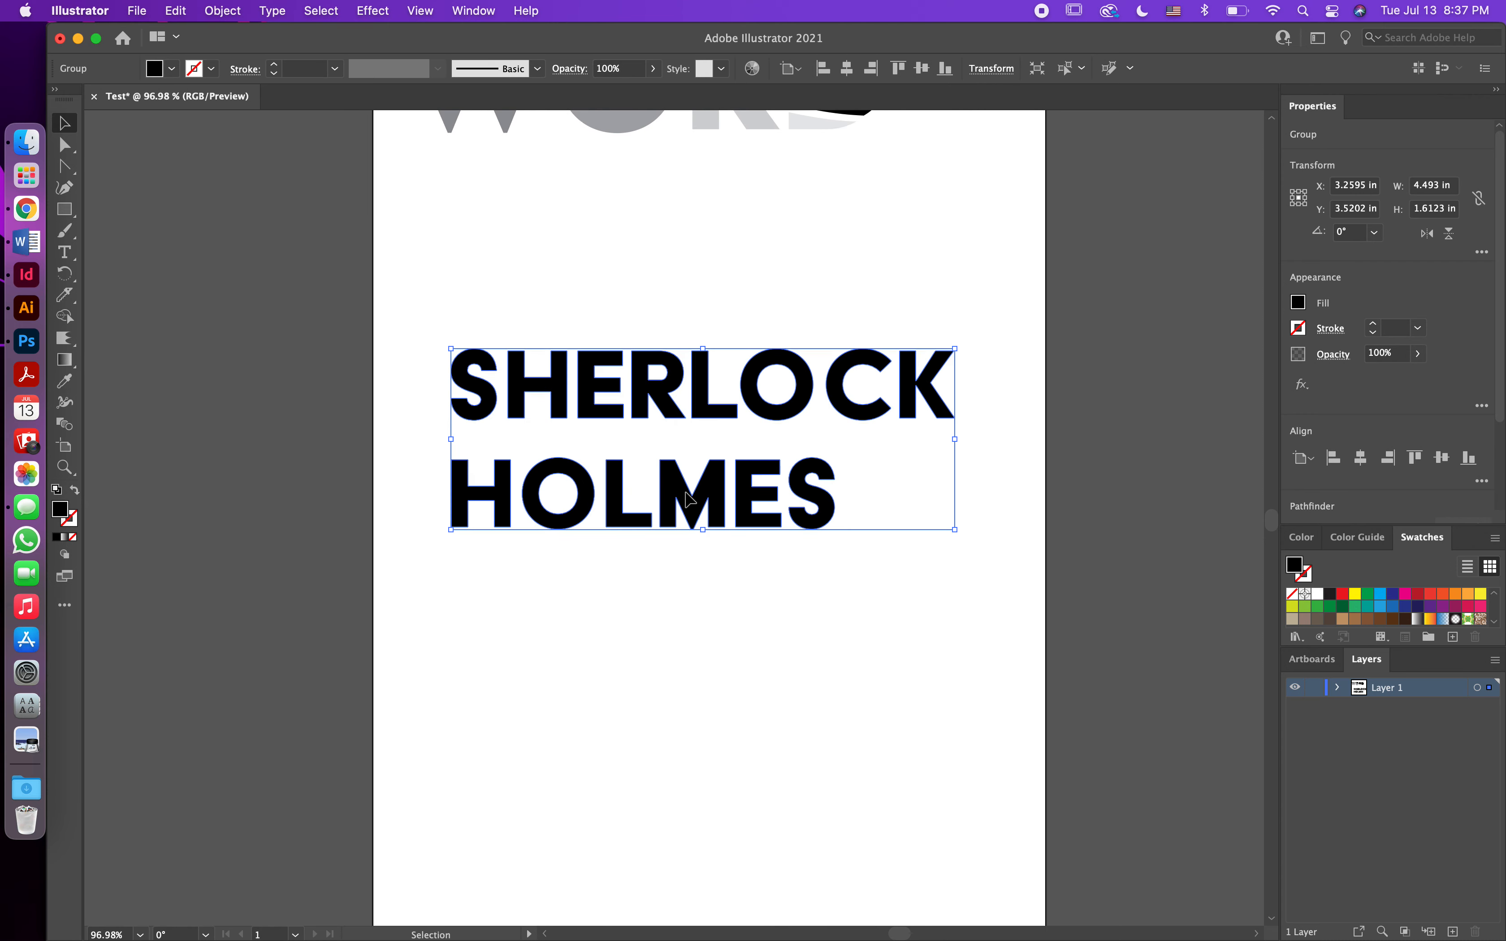
{"action": "left_click", "coordinate": [1338, 689]}
{"action": "left_click", "coordinate": [1407, 707]}
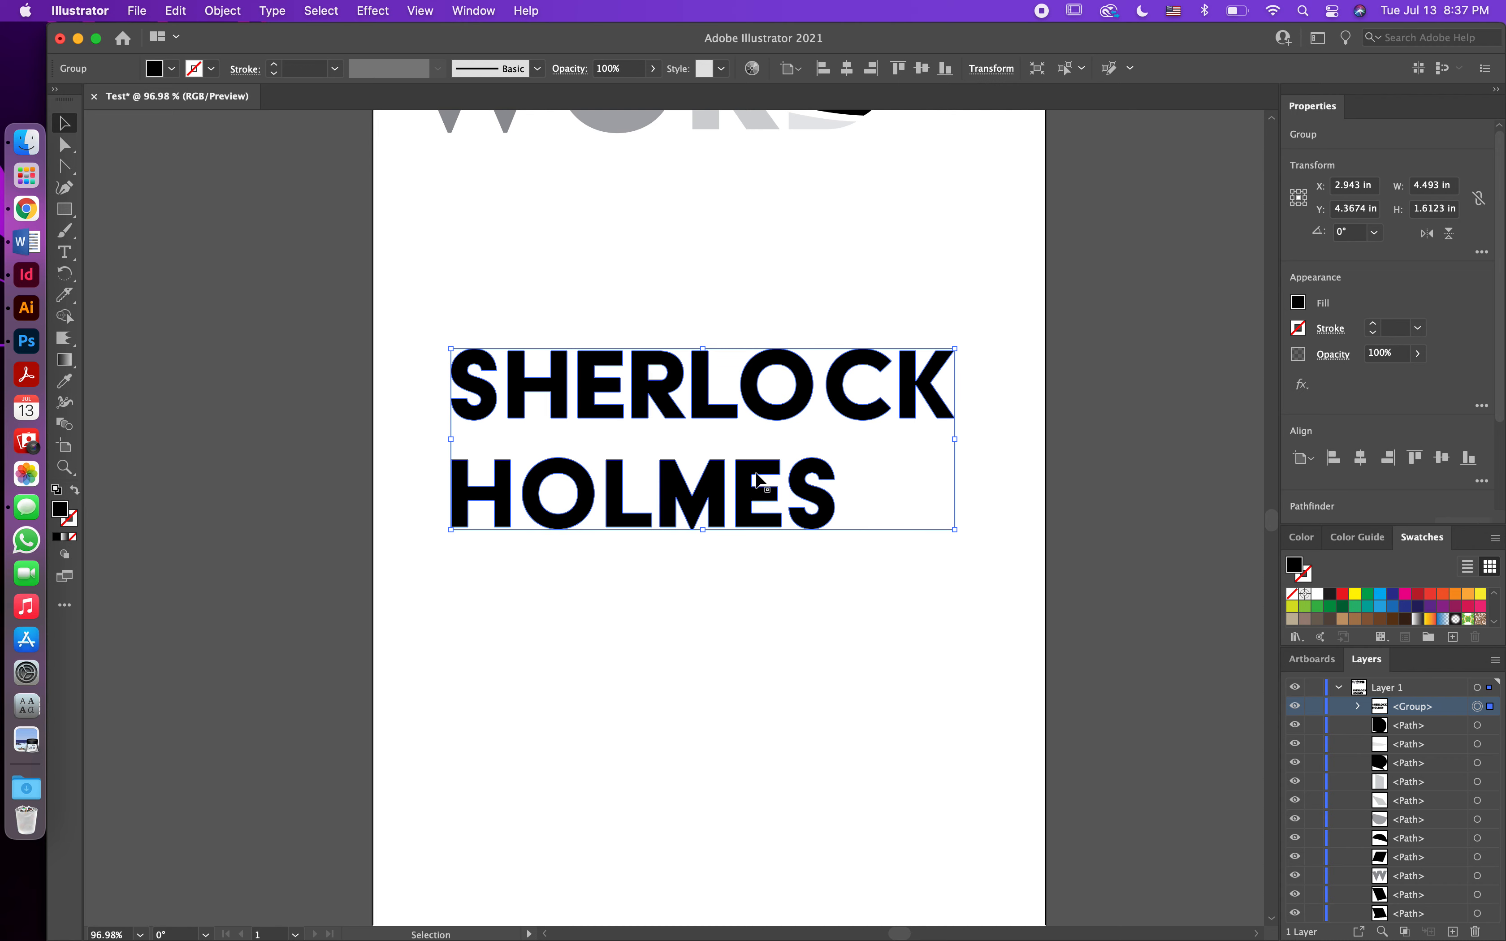
{"action": "left_click", "coordinate": [674, 610]}
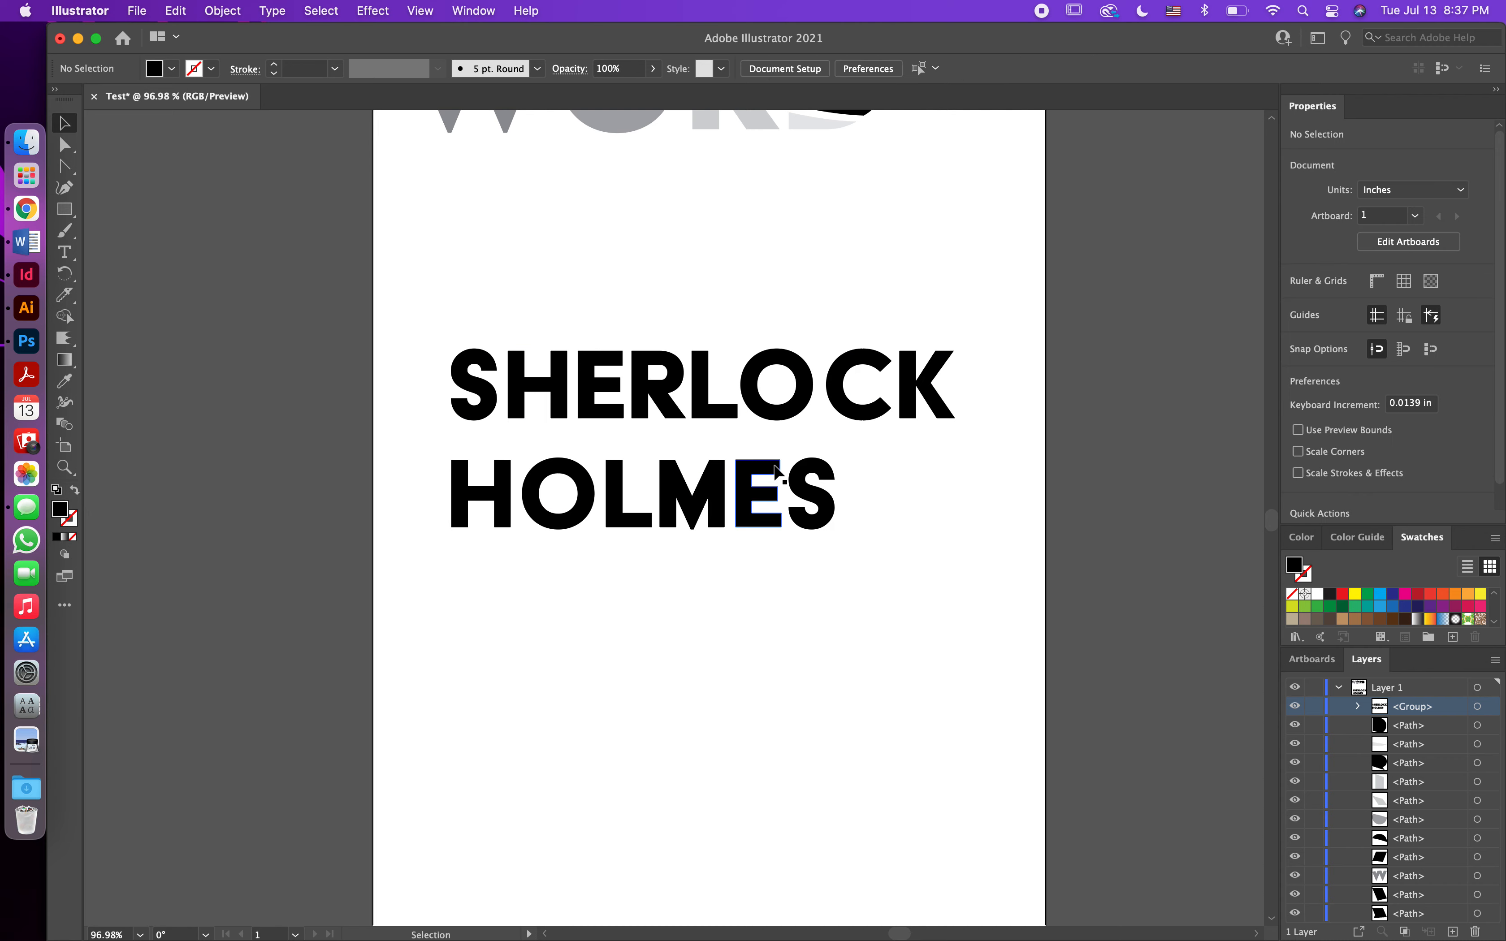
{"action": "left_click_drag", "start_coordinate": [702, 477], "coordinate": [719, 439]}
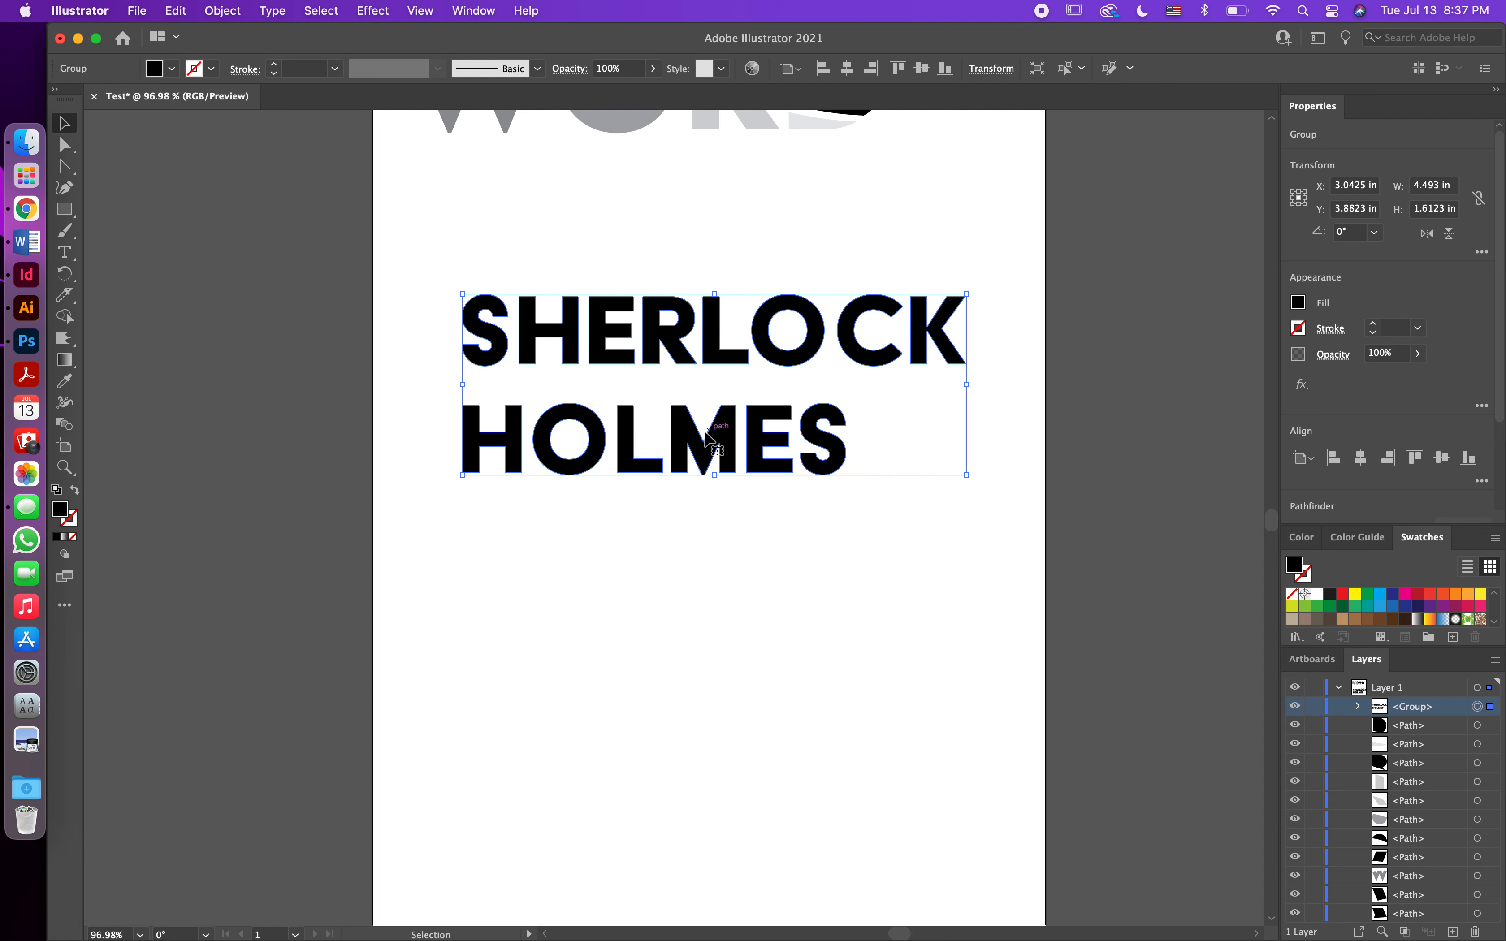
Step: Isolate the lettering group, move the O of HOLMES off the artboard onto the left pasteboard, and leave isolation mode
{"action": "double_click", "coordinate": [630, 445]}
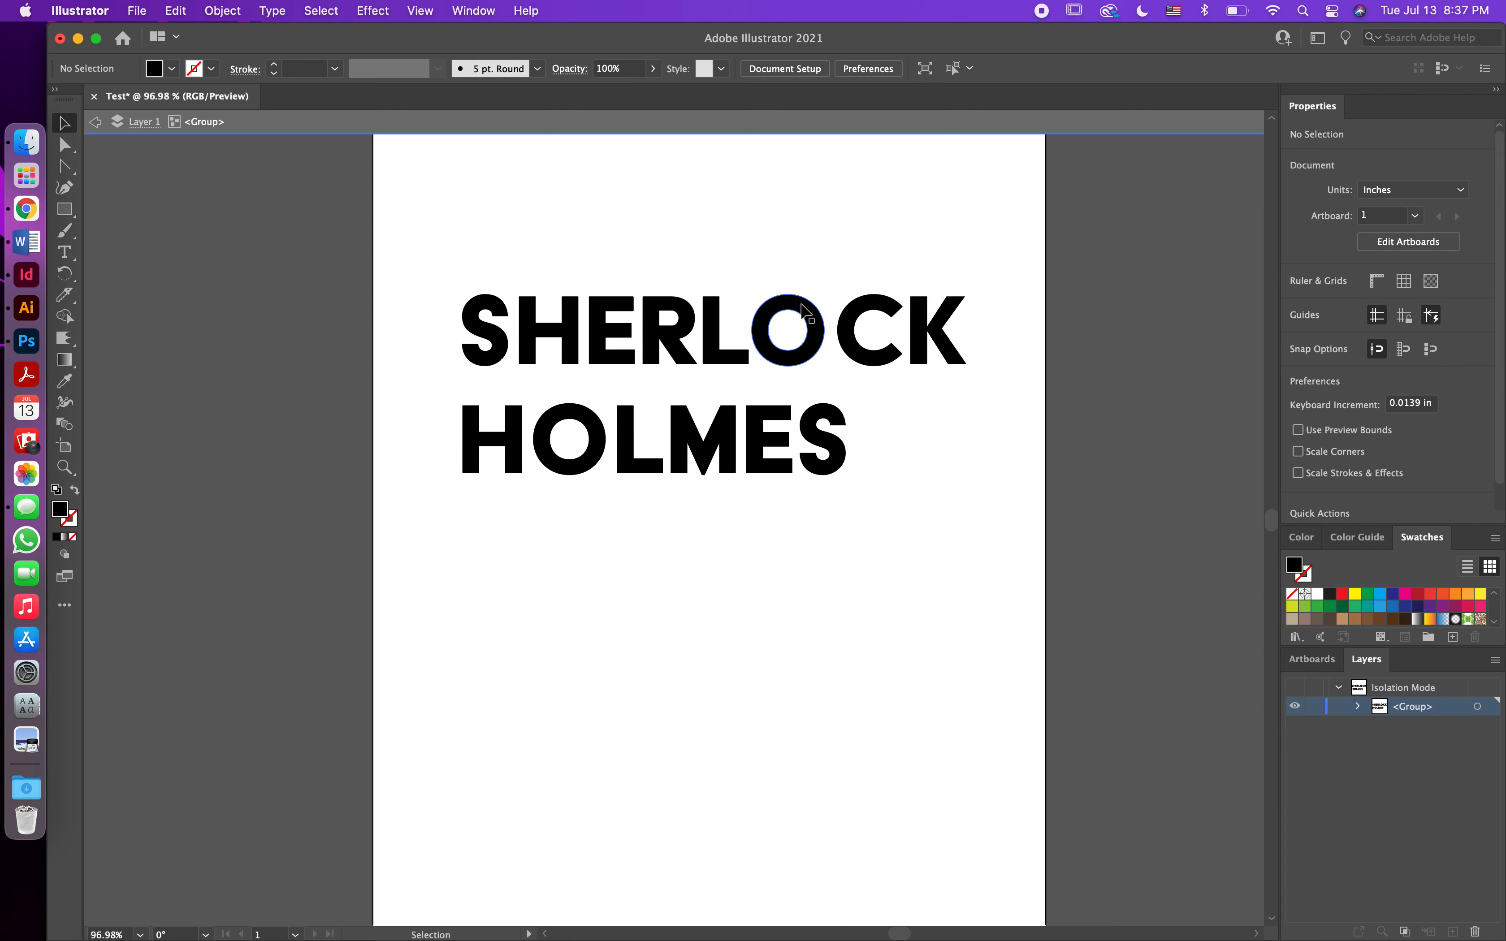
{"action": "left_click", "coordinate": [550, 462]}
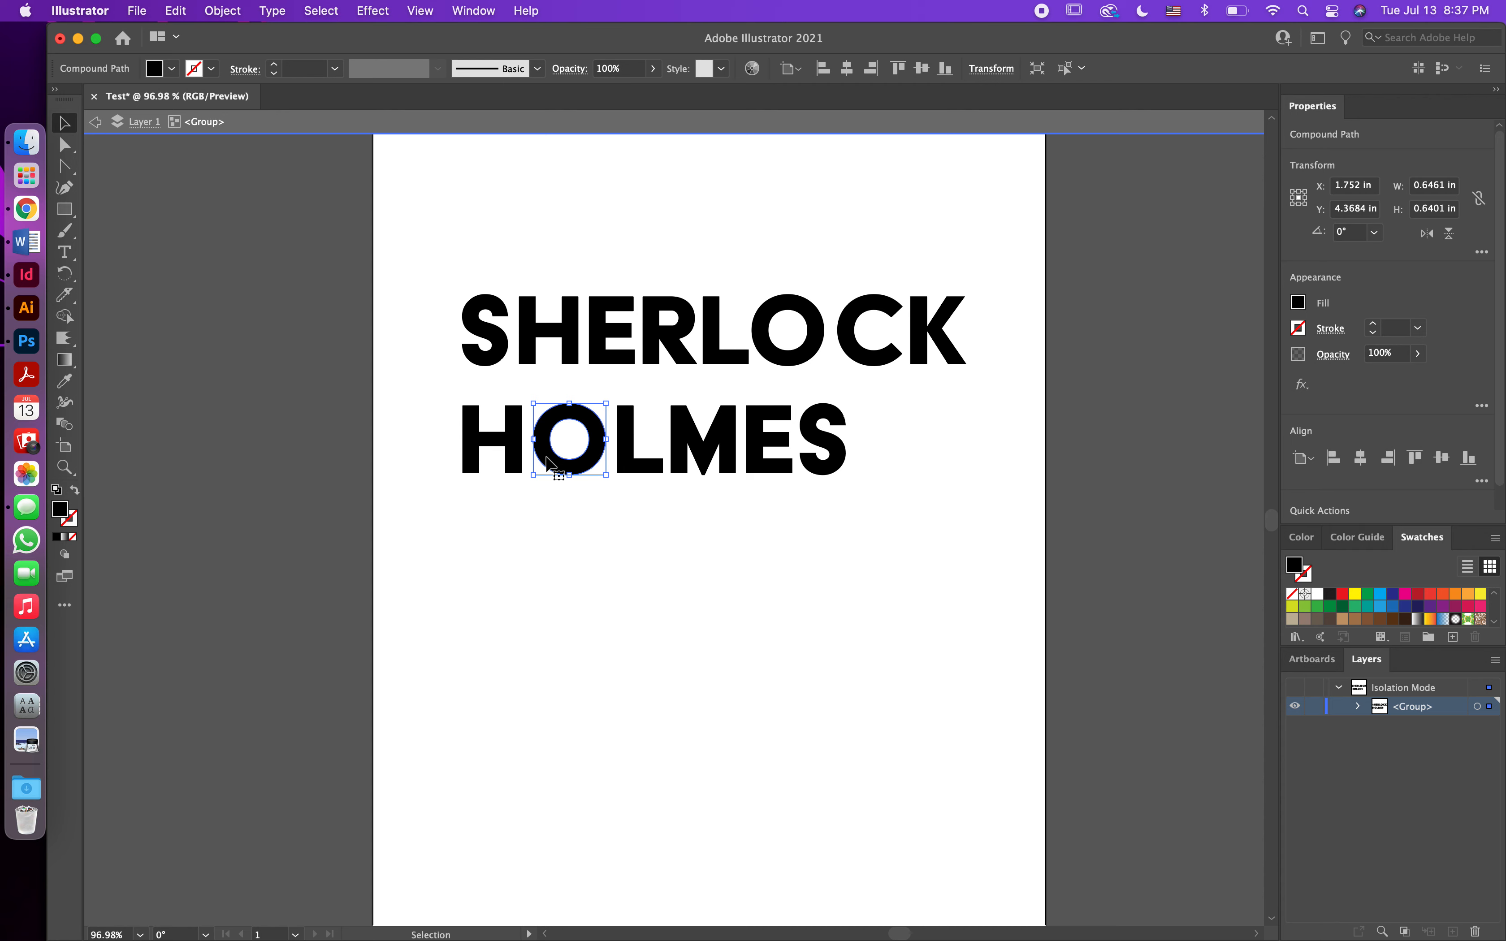
{"action": "left_click_drag", "start_coordinate": [546, 456], "coordinate": [244, 424]}
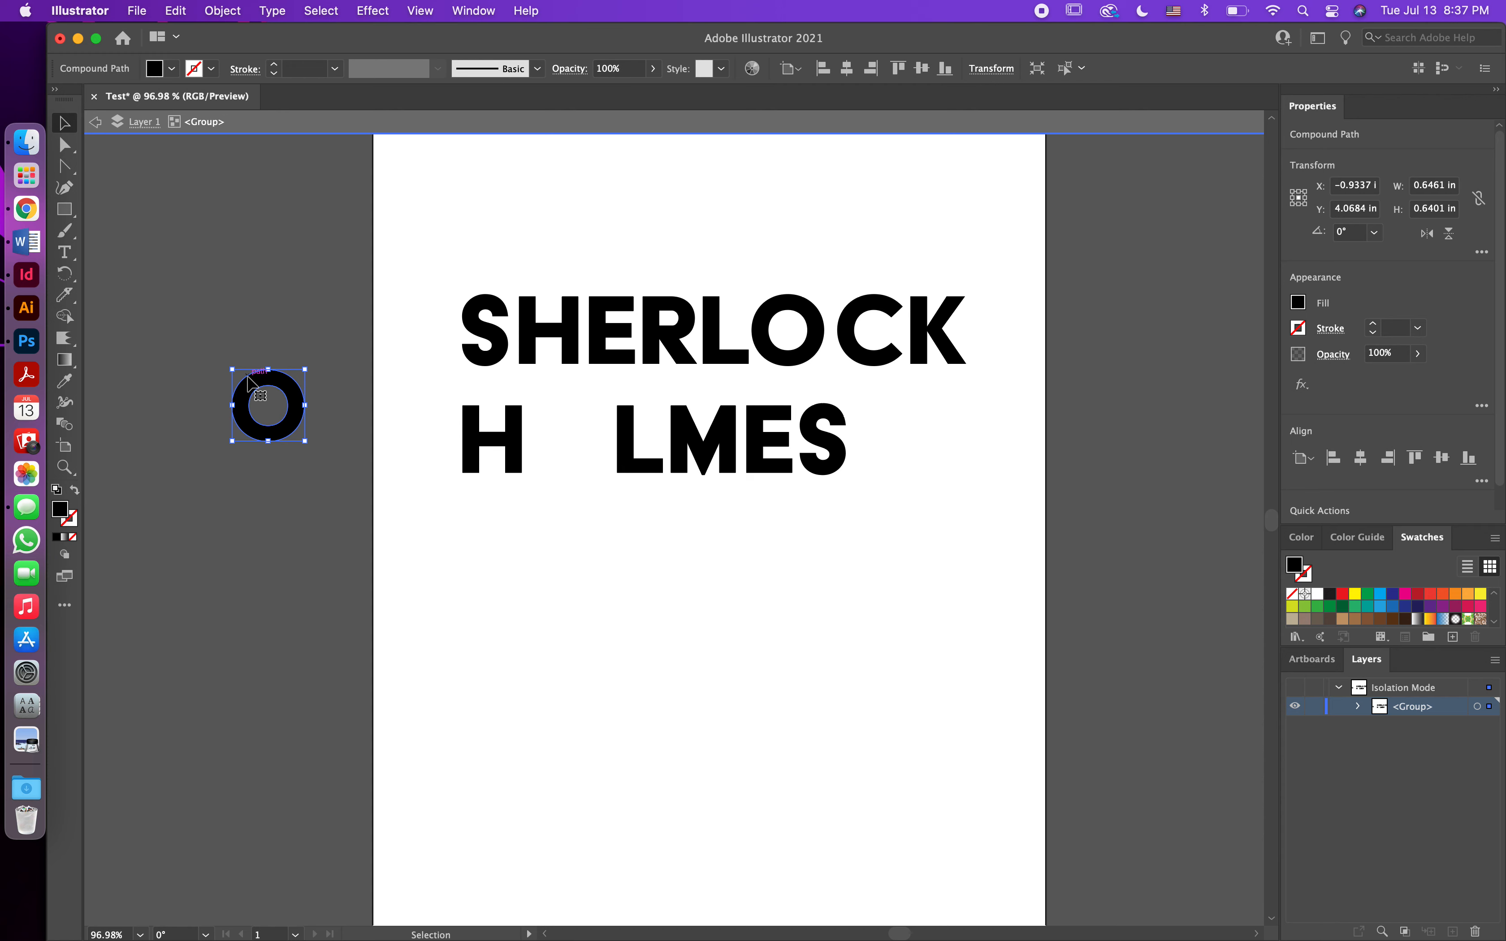
{"action": "left_click", "coordinate": [97, 122]}
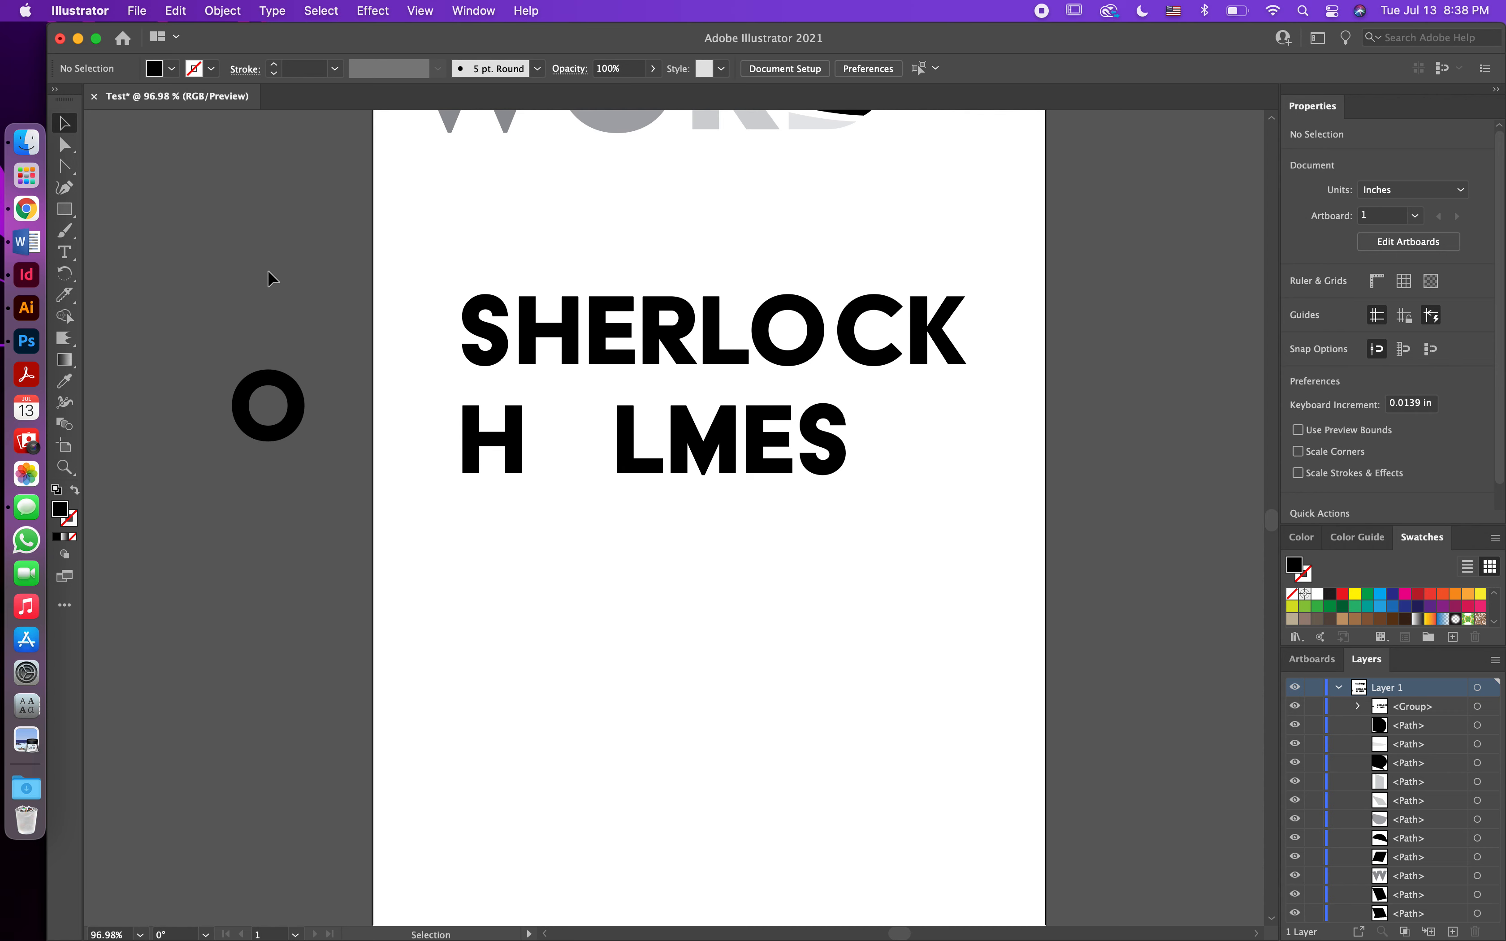
Step: Switch to Chrome and search Google Images for "magnifying glass"
{"action": "left_click", "coordinate": [32, 207]}
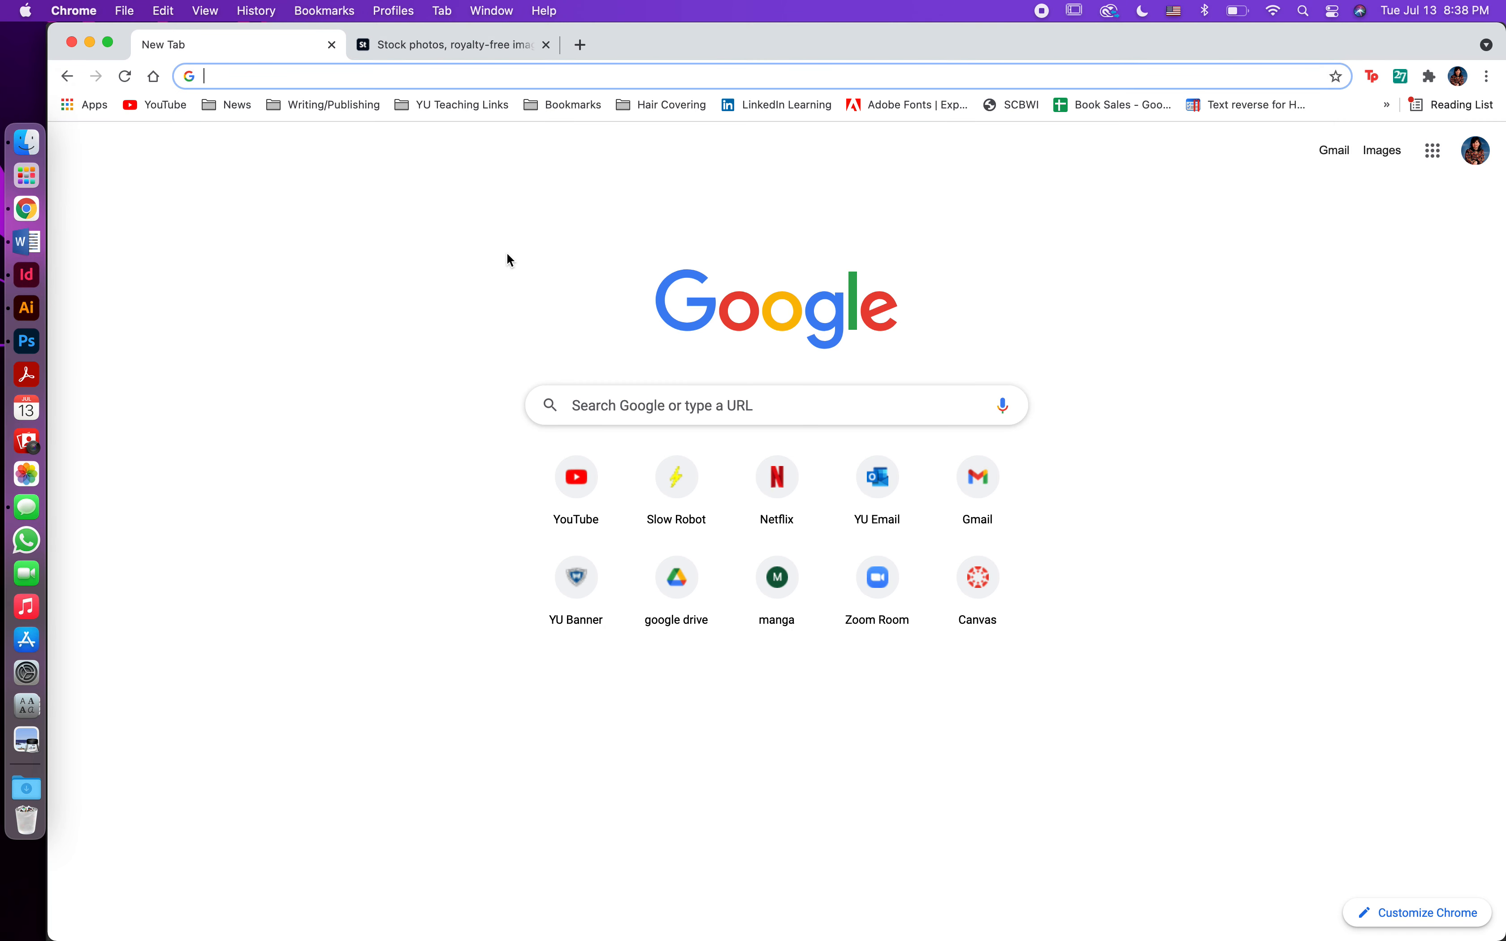
{"action": "type", "text": "magnifyi"}
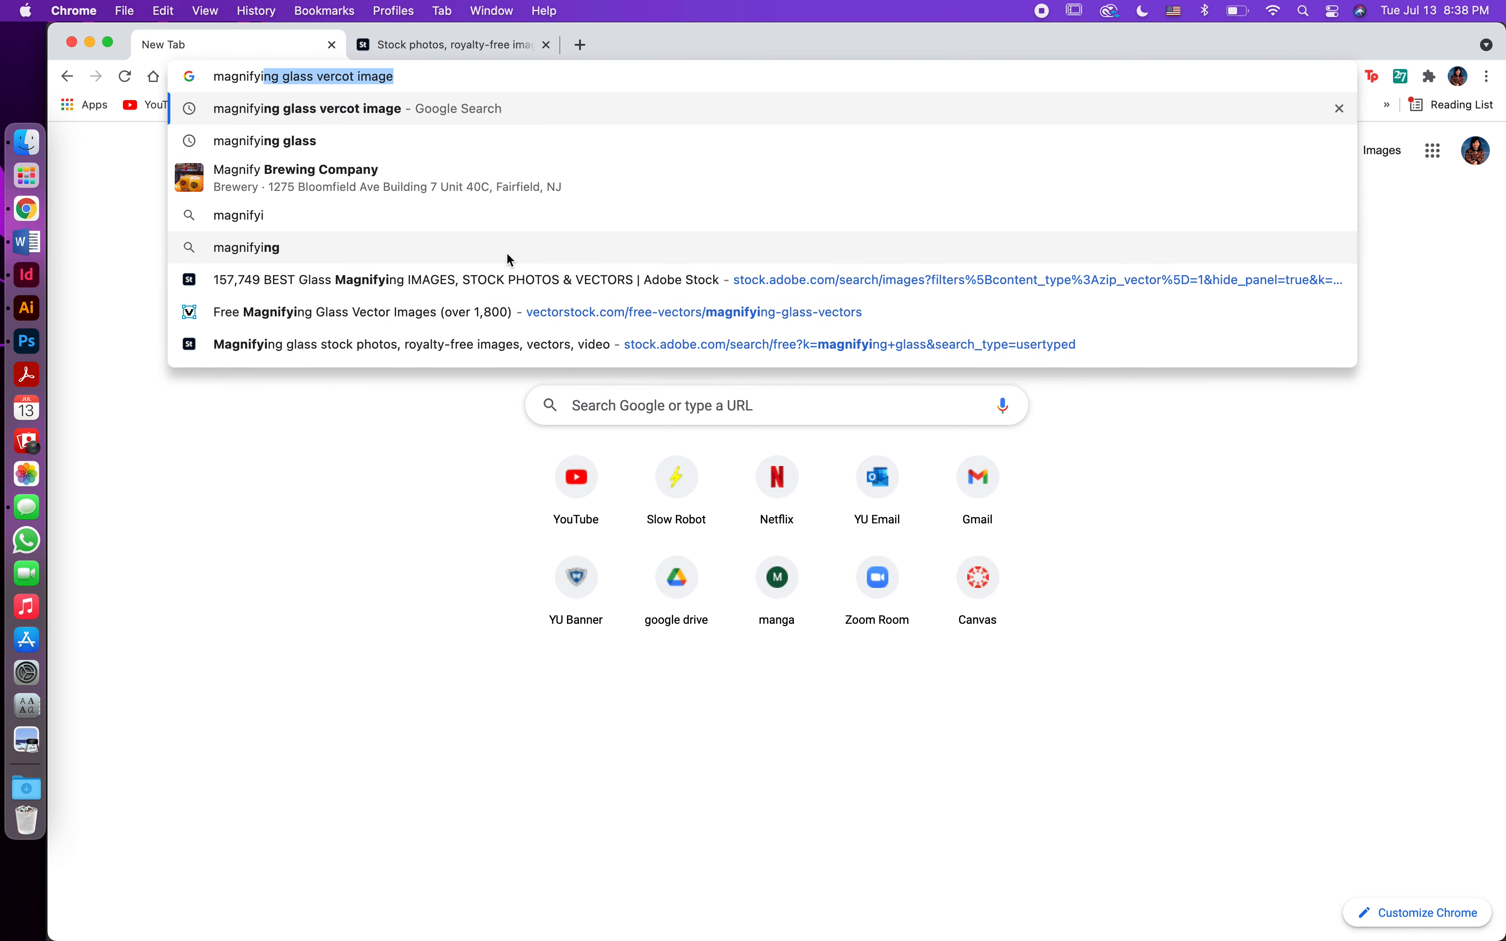
{"action": "type", "text": "ng "}
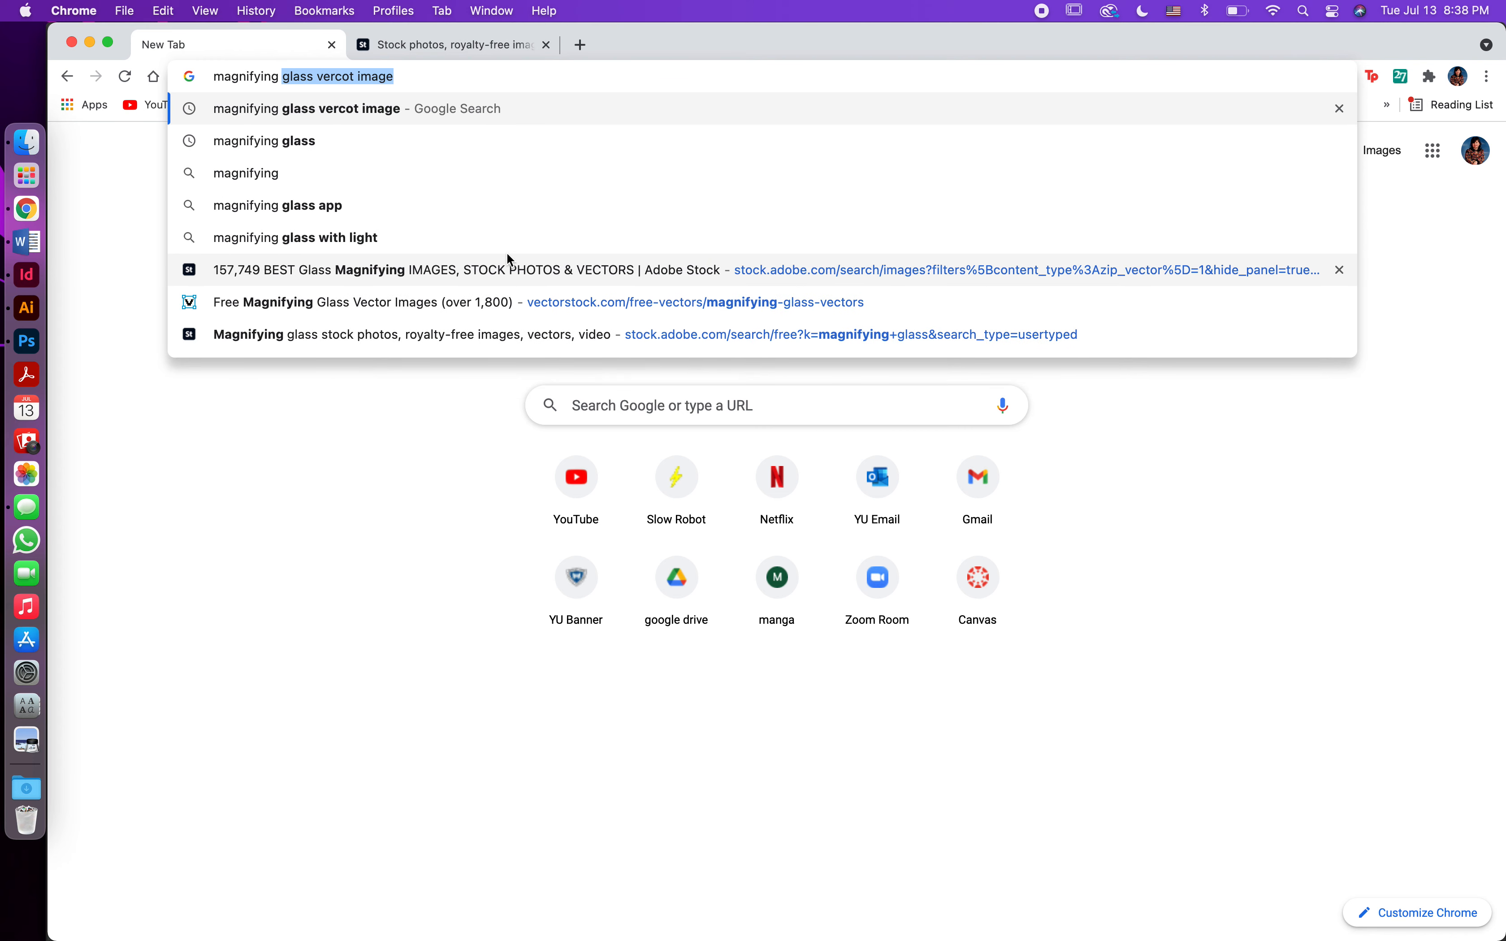
{"action": "type", "text": "glass"}
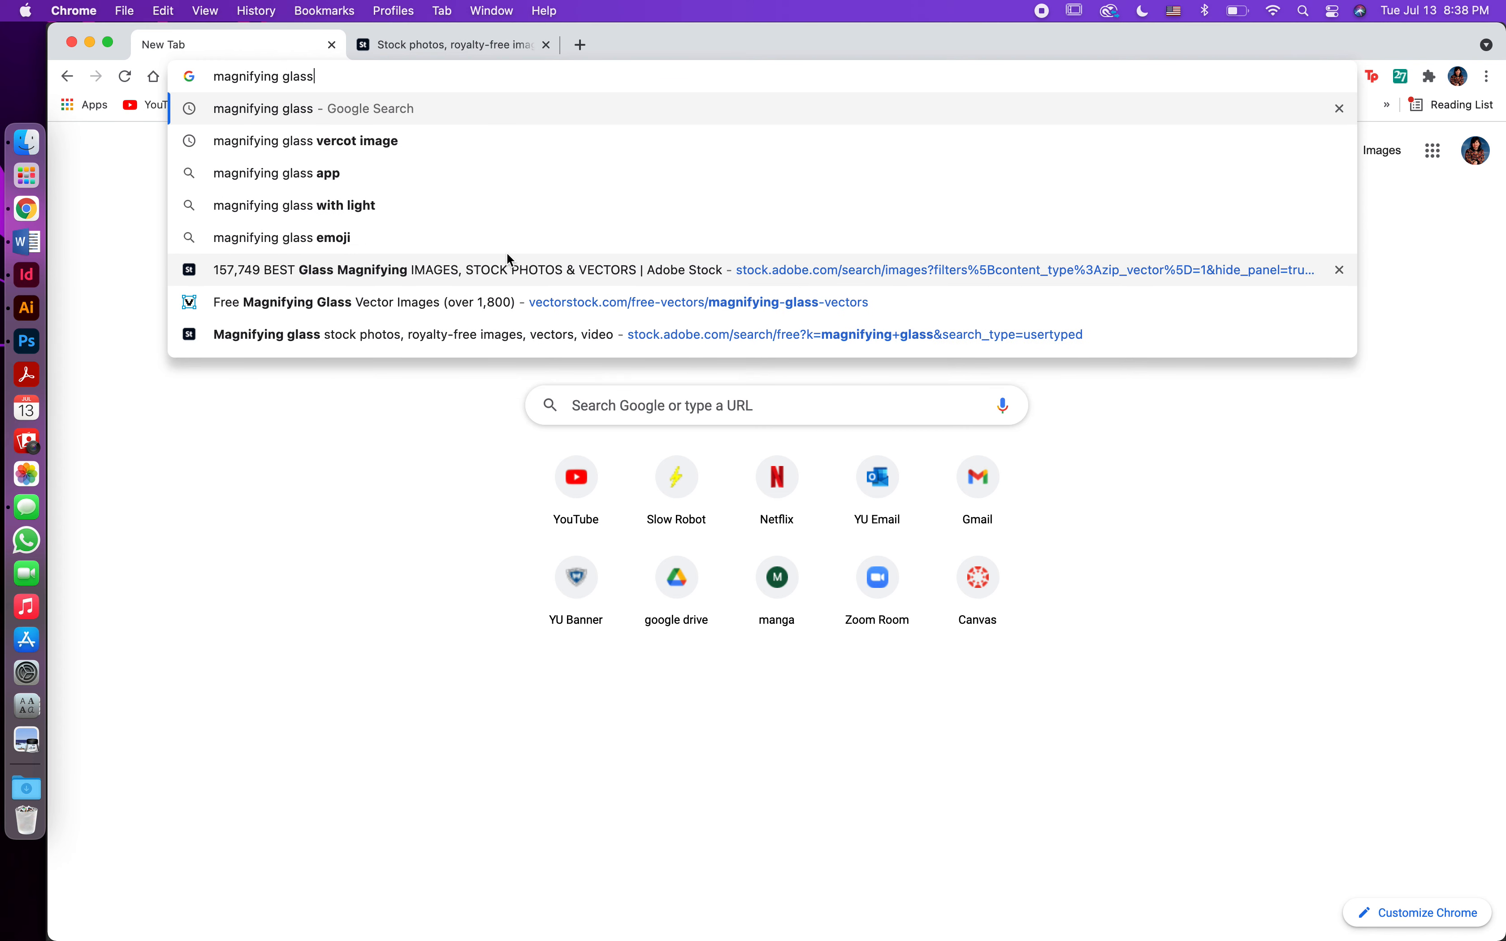
{"action": "key", "text": "Return"}
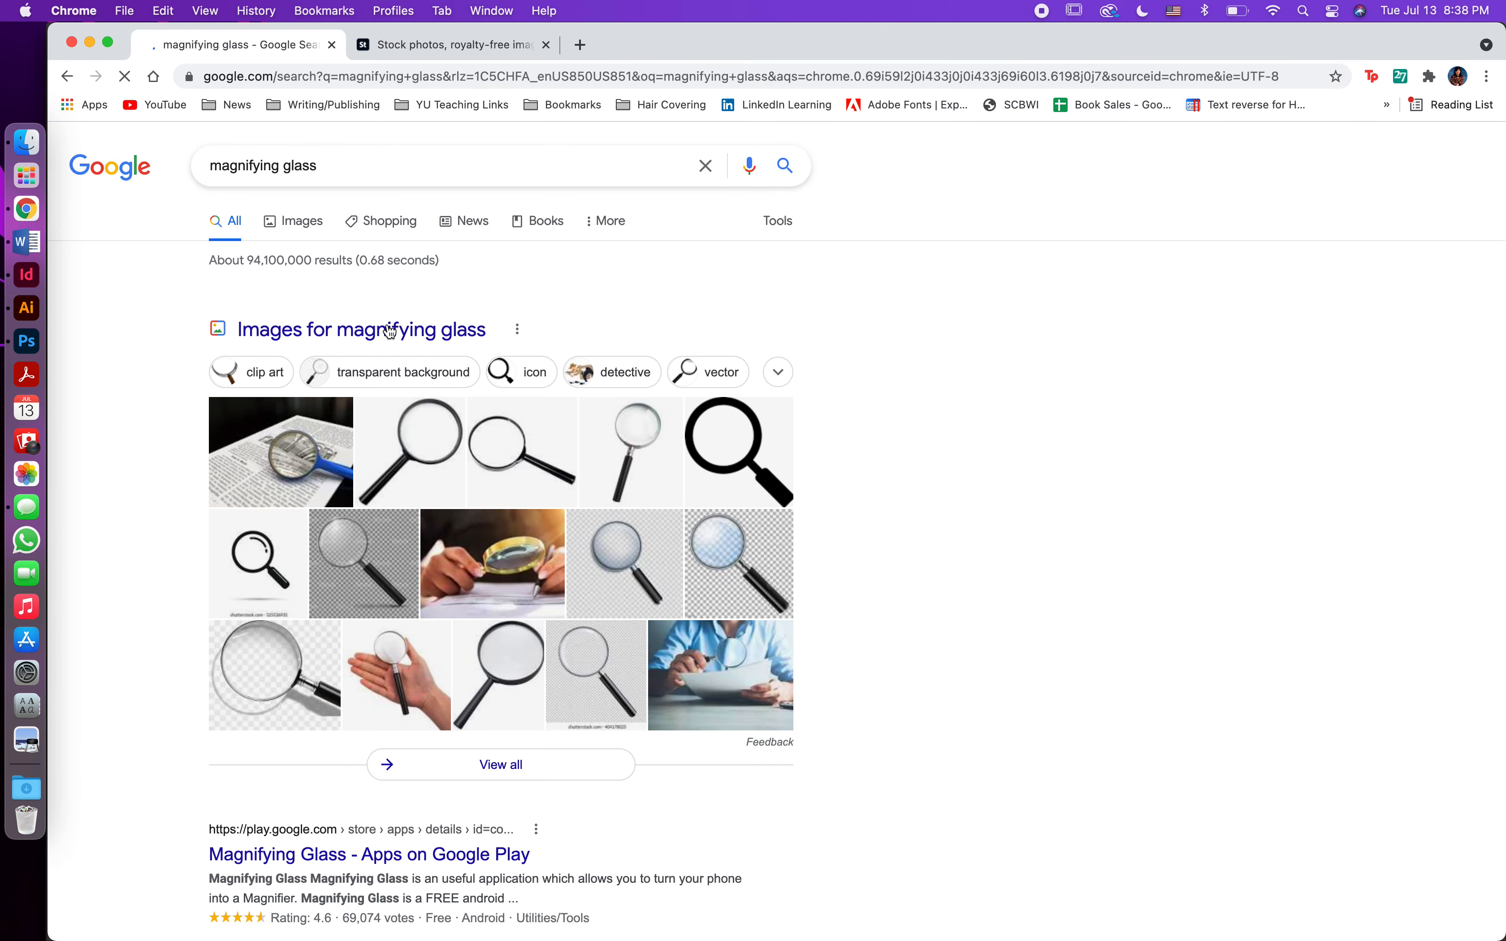
{"action": "left_click", "coordinate": [302, 227]}
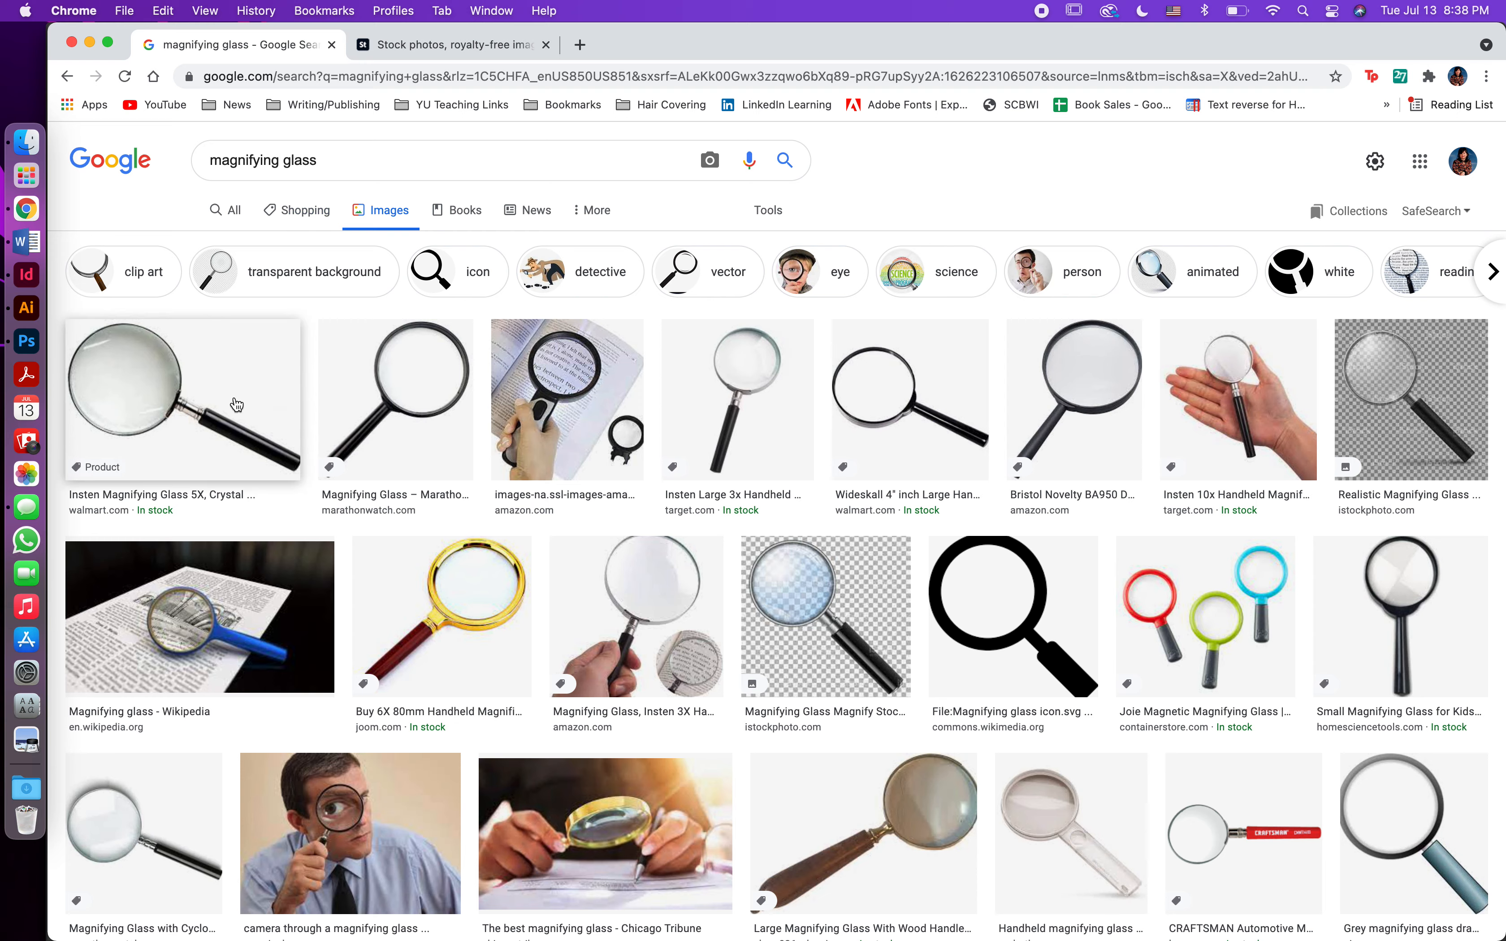
Step: Open the first result, the Insten magnifying glass from Walmart, and copy its preview image
{"action": "left_click", "coordinate": [236, 409]}
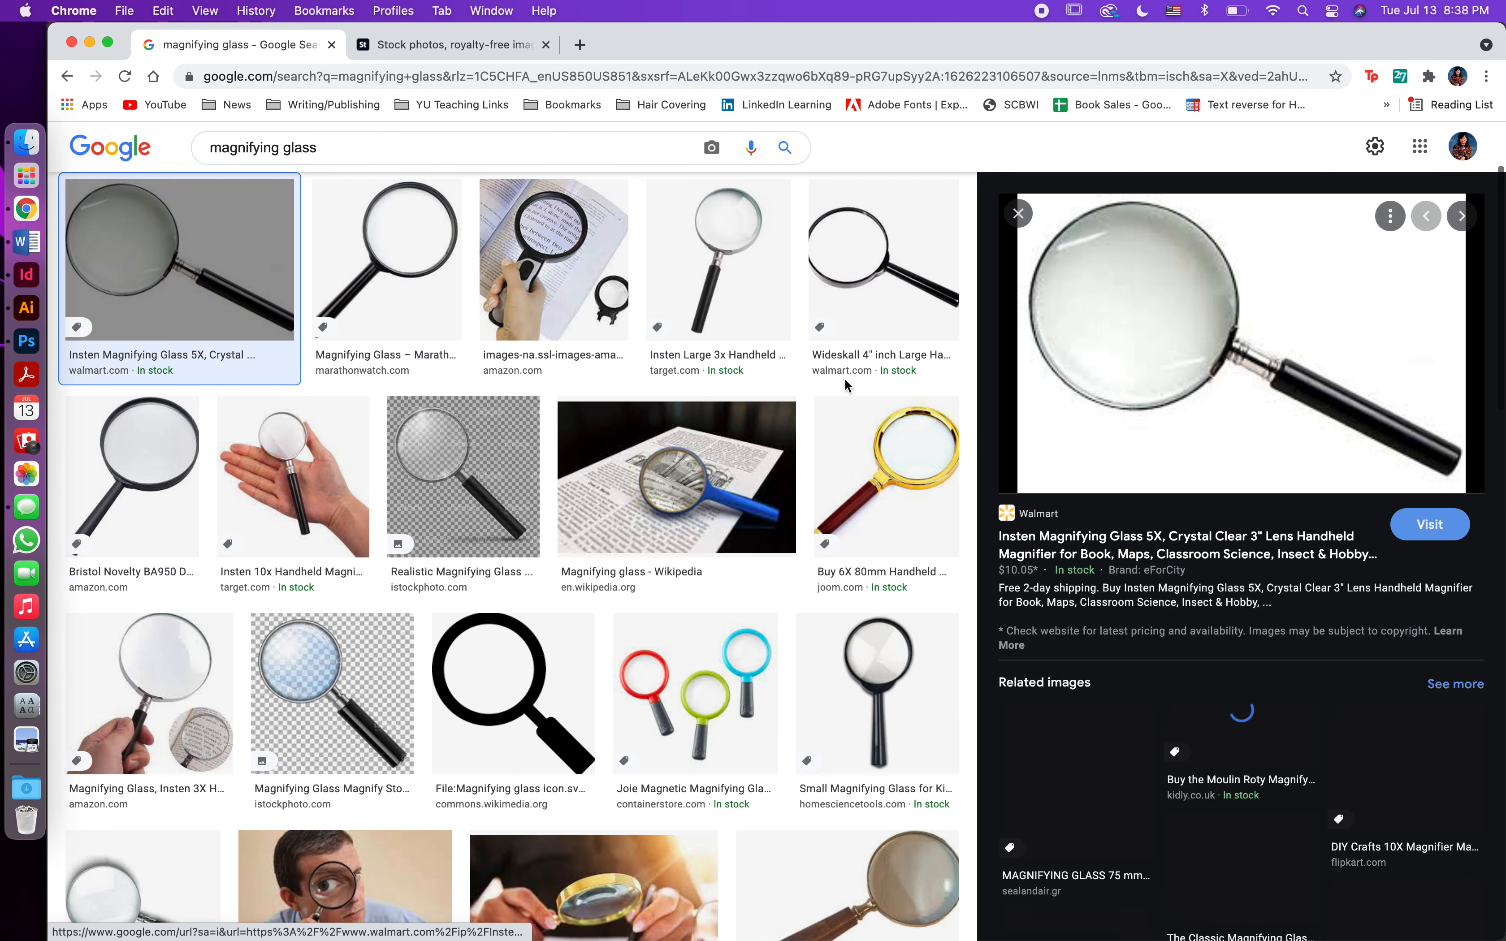
{"action": "right_click", "coordinate": [1217, 337]}
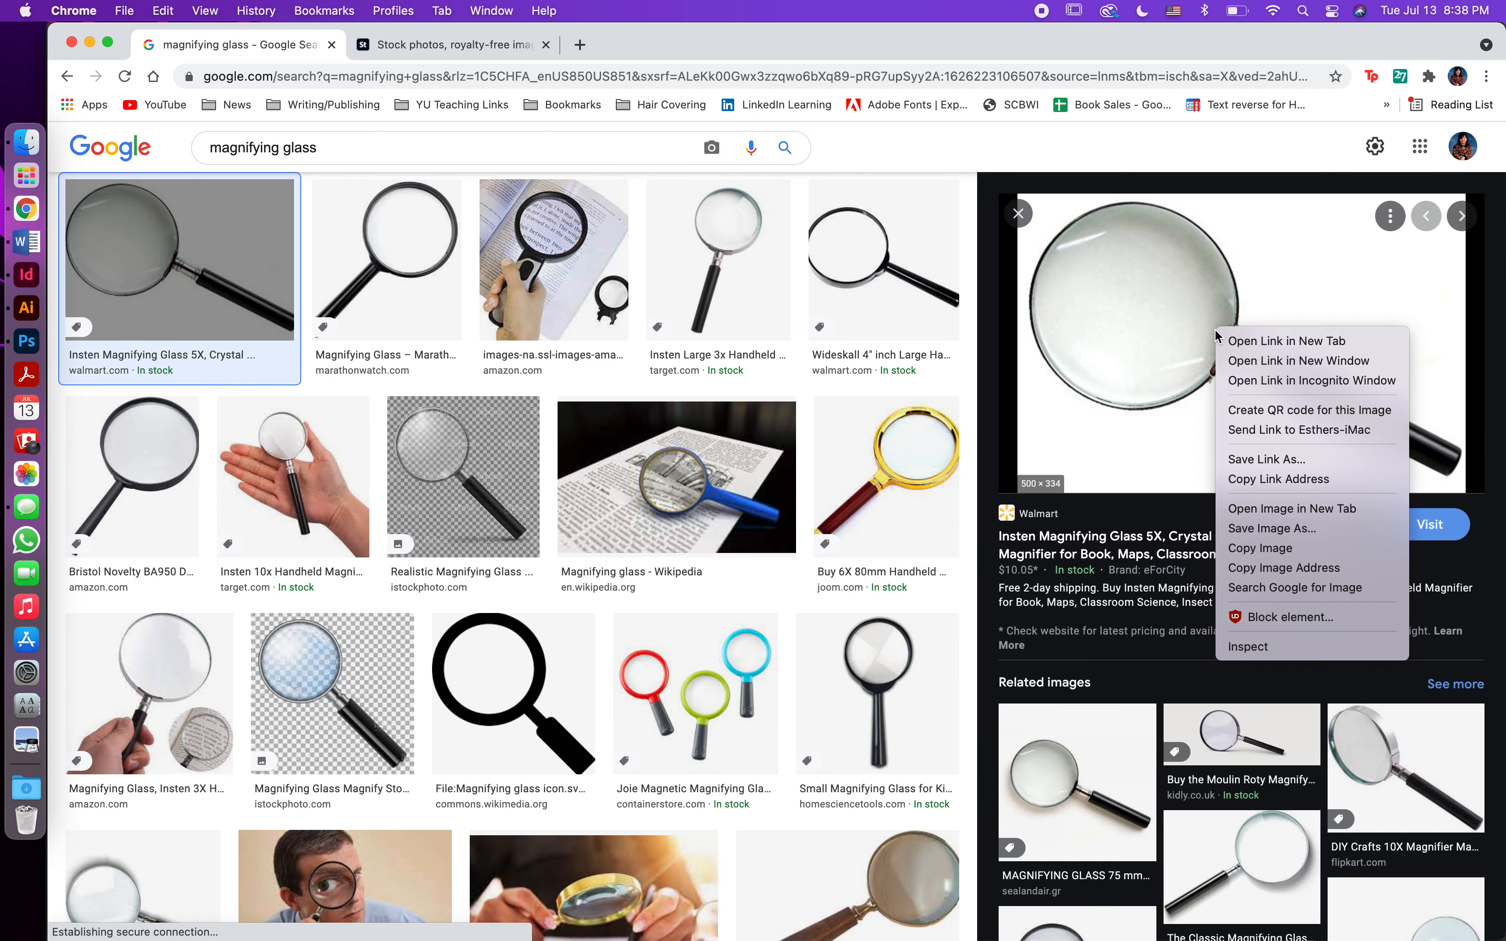
{"action": "left_click", "coordinate": [1242, 550]}
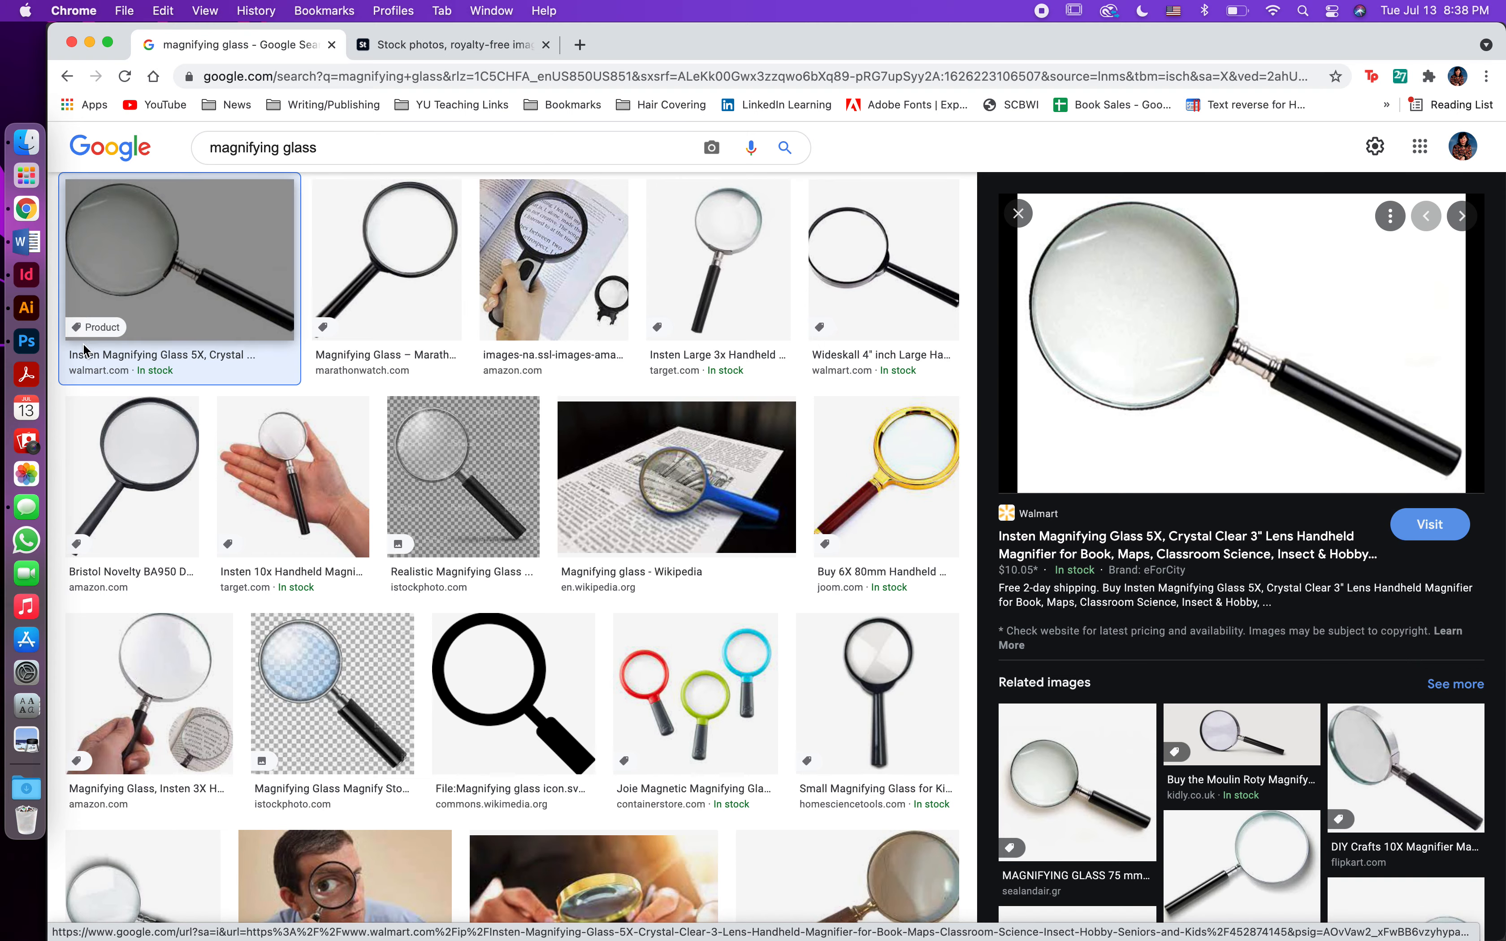
Step: Switch to Illustrator, paste the magnifying glass image, scale it proportionally to about 2.19 in wide, and place it below HOLMES
{"action": "left_click", "coordinate": [34, 308]}
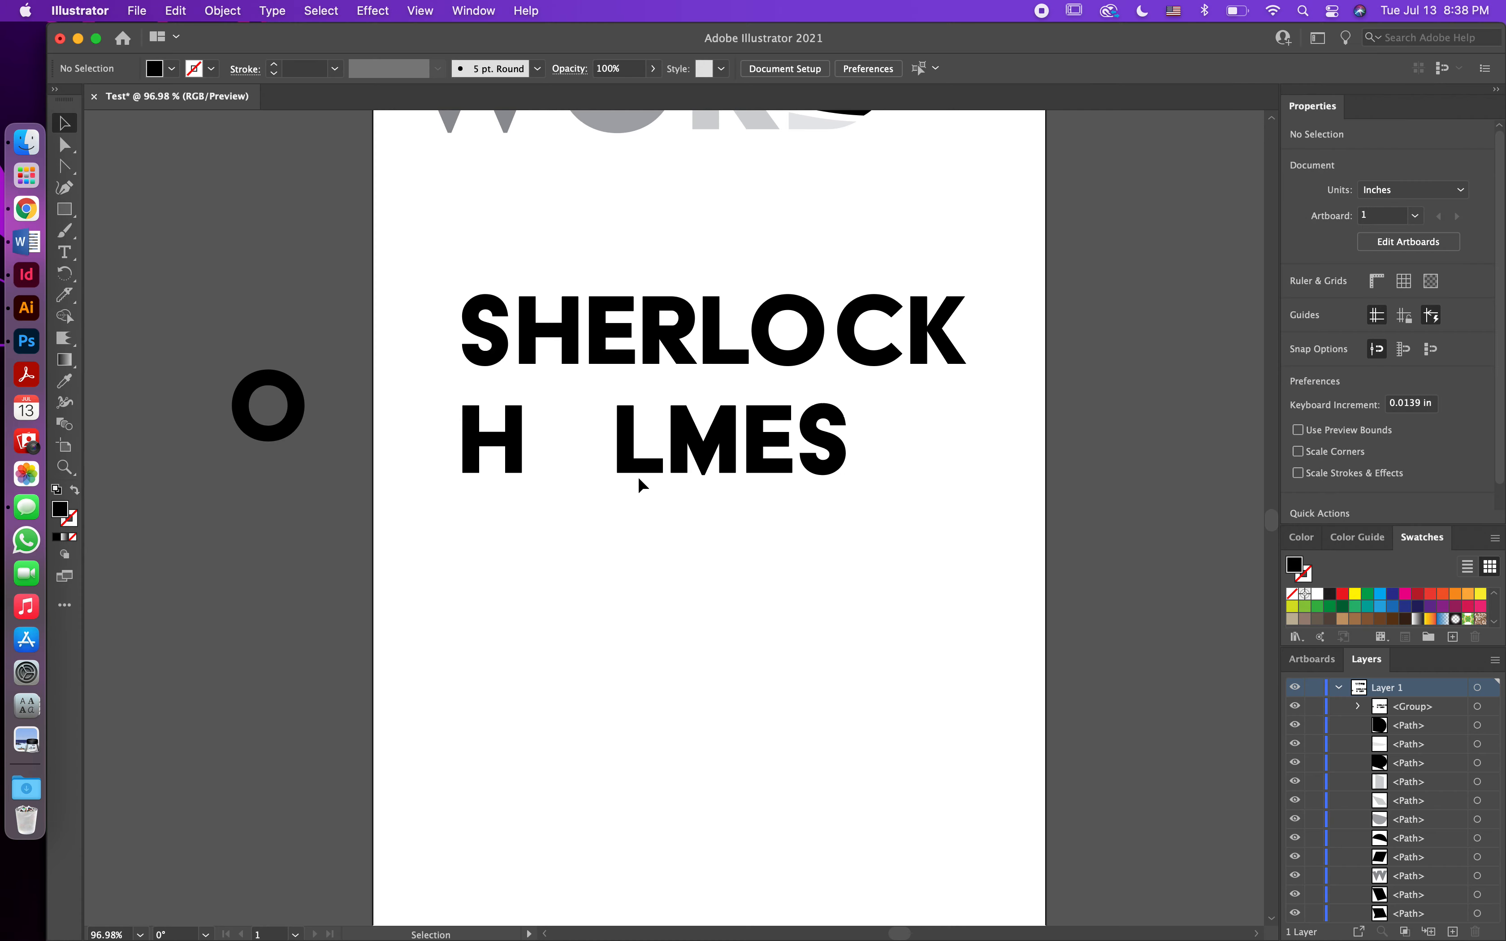
{"action": "key", "text": "super+v"}
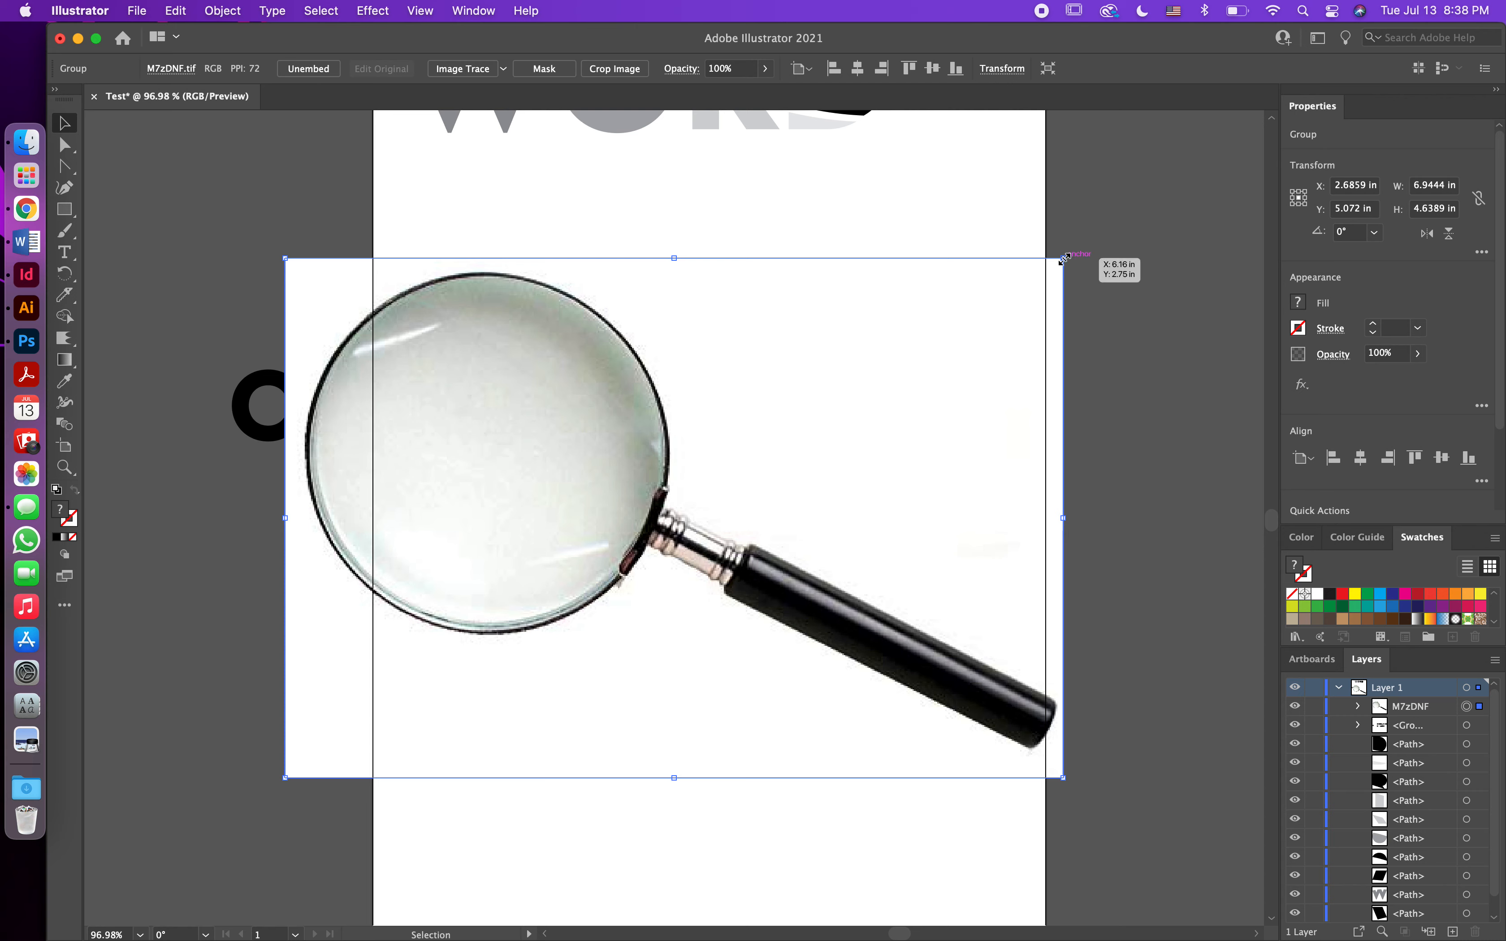
{"action": "left_click_drag", "start_coordinate": [1063, 258], "coordinate": [529, 574]}
{"action": "left_click", "coordinate": [1340, 688]}
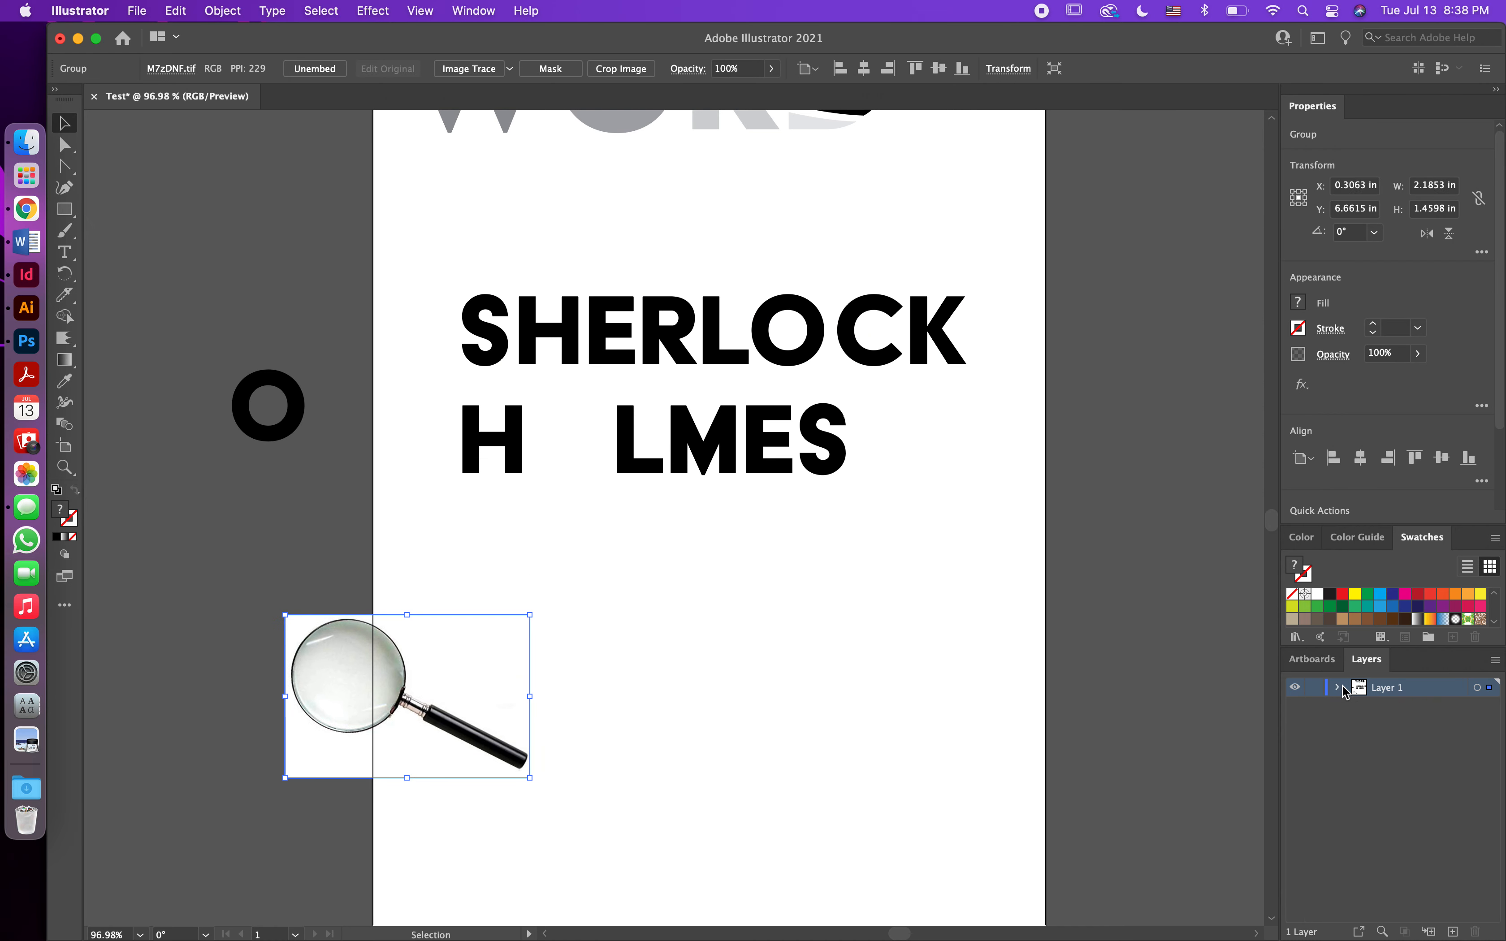
{"action": "left_click_drag", "start_coordinate": [516, 712], "coordinate": [678, 512]}
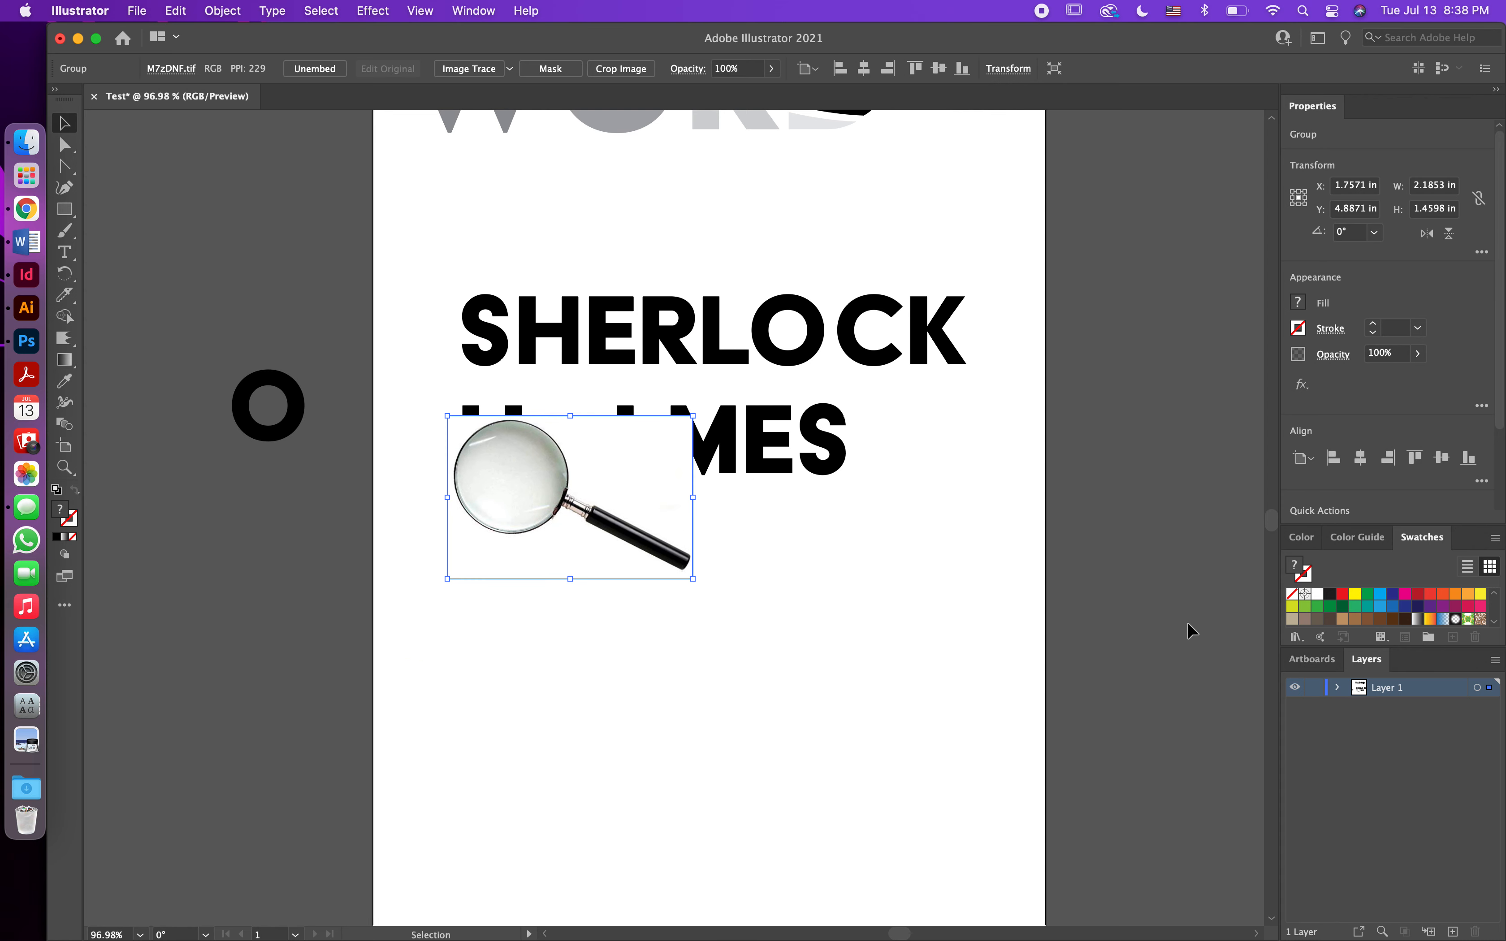
{"action": "left_click_drag", "start_coordinate": [652, 451], "coordinate": [729, 544]}
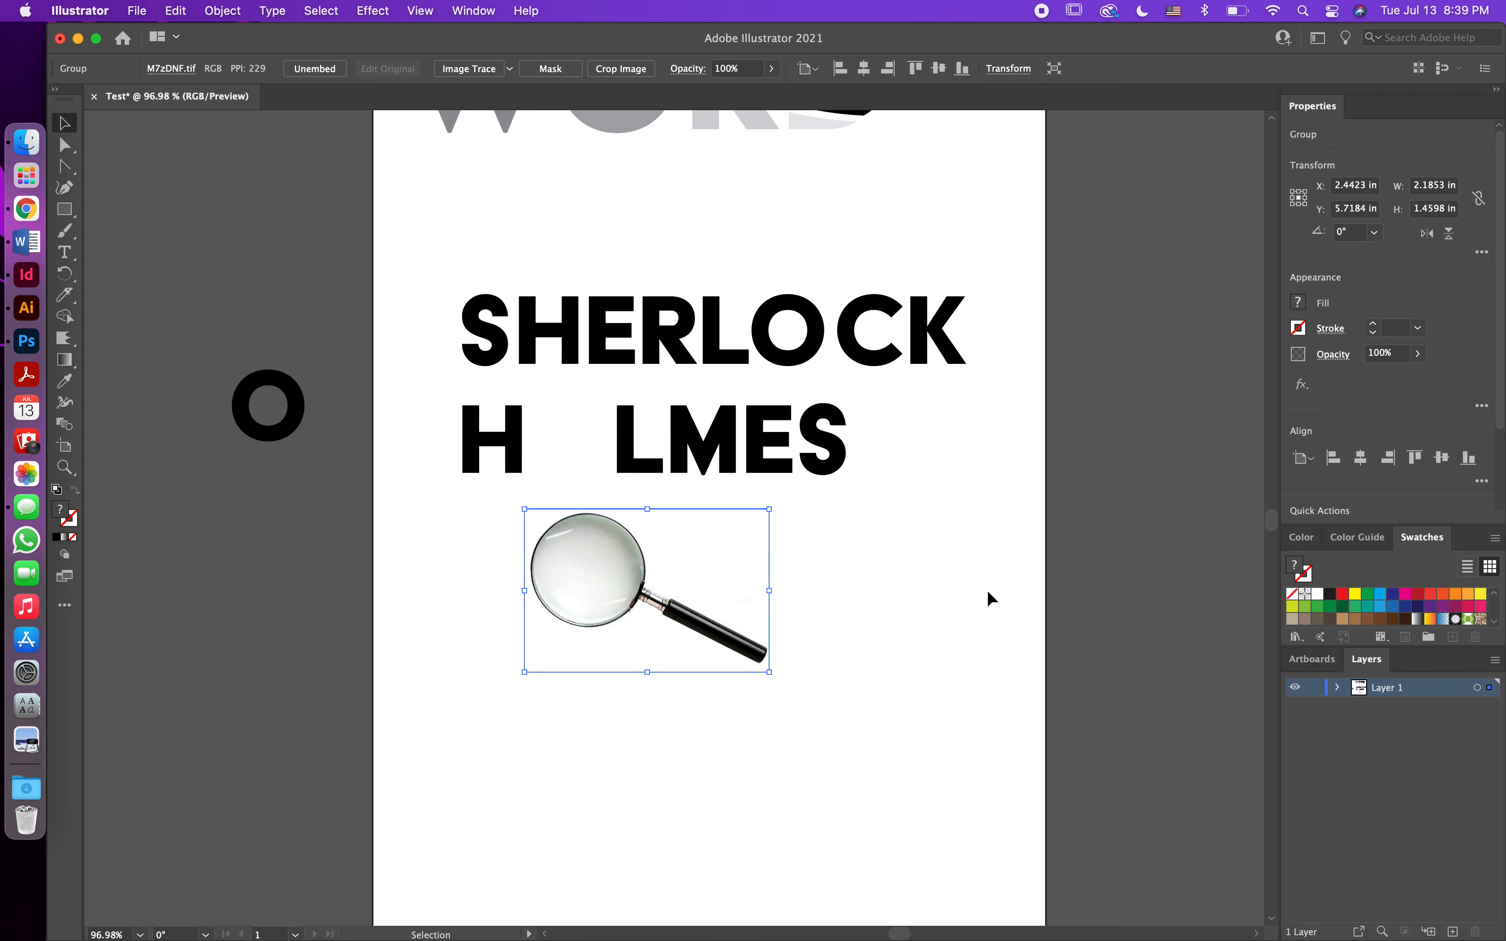
Step: Transfer the magnifying glass image to a new layer beneath Layer 1 and position its lens in the gap between H and L of HOLMES
{"action": "left_click", "coordinate": [1453, 932]}
{"action": "left_click_drag", "start_coordinate": [1391, 700], "coordinate": [1393, 718]}
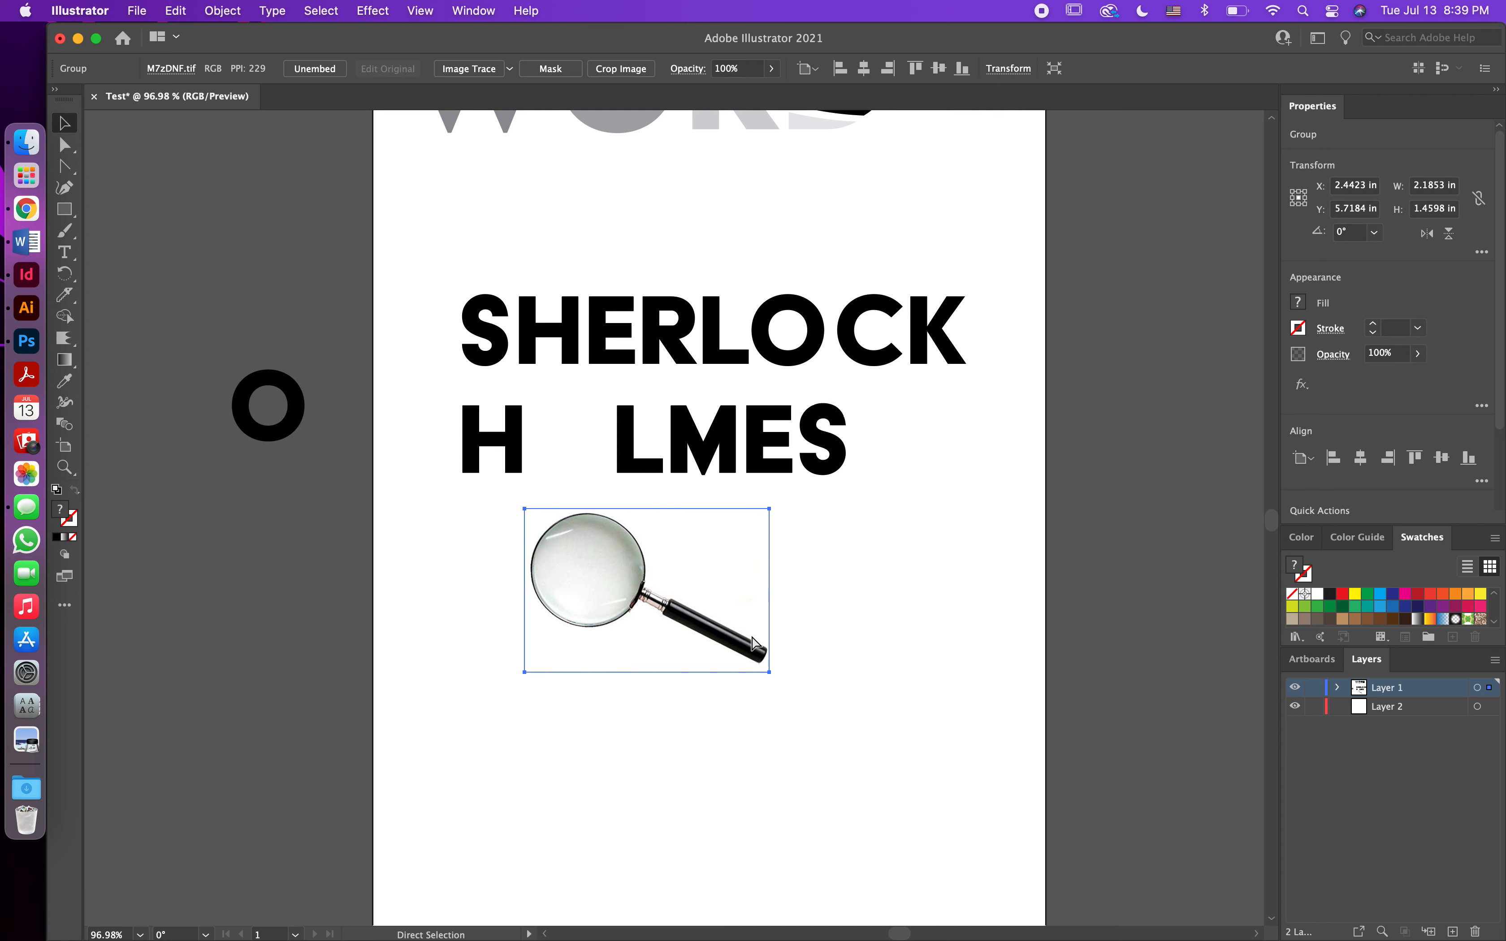
{"action": "key", "text": "Delete"}
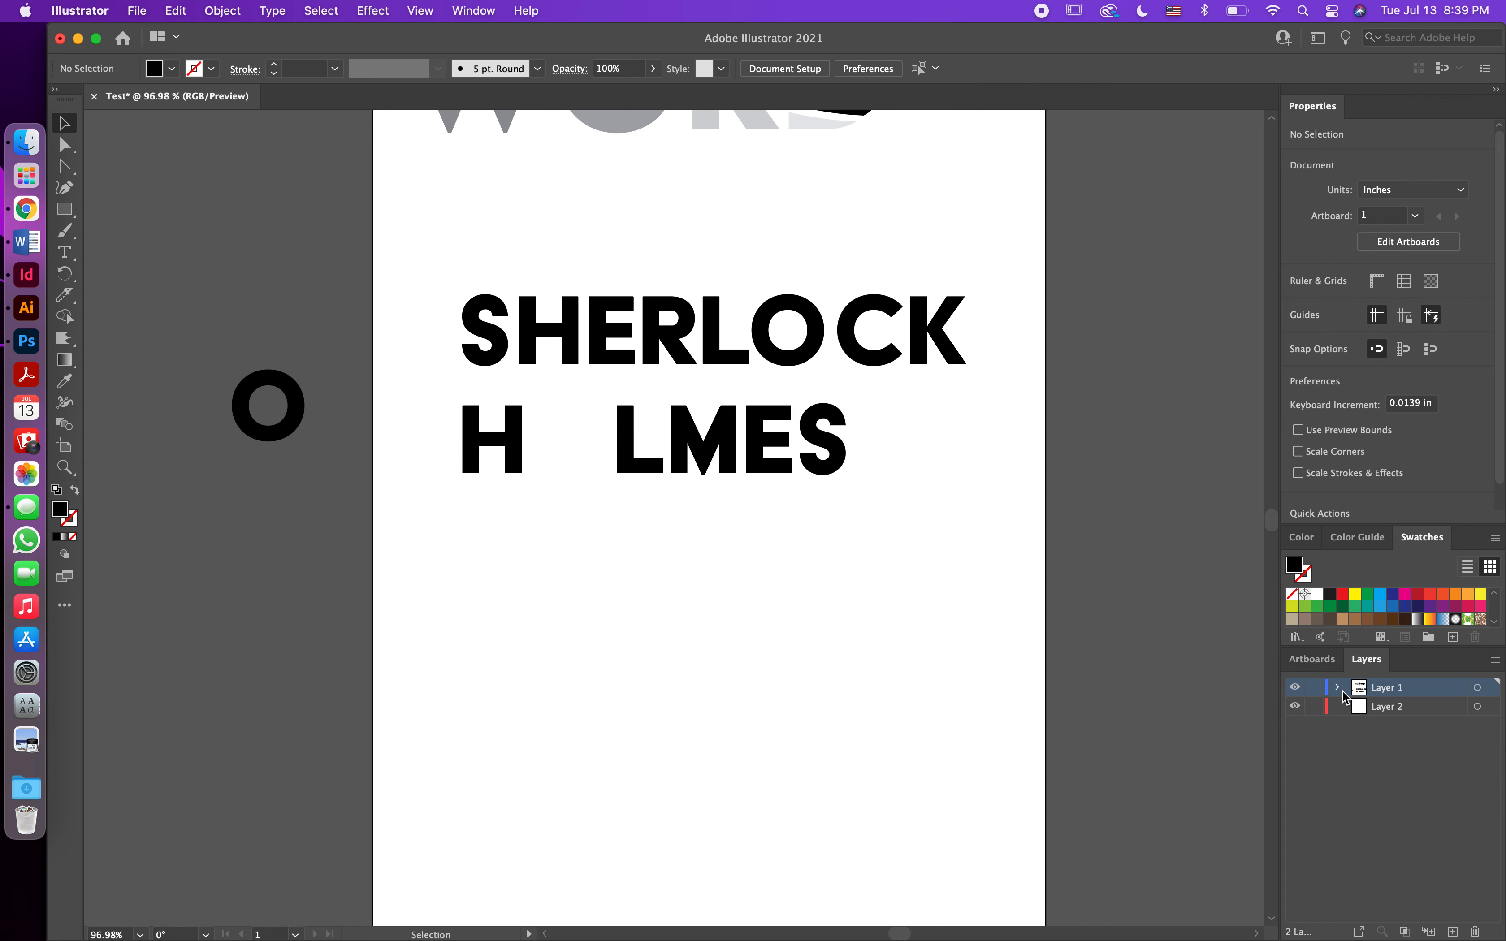
{"action": "left_click", "coordinate": [1413, 714]}
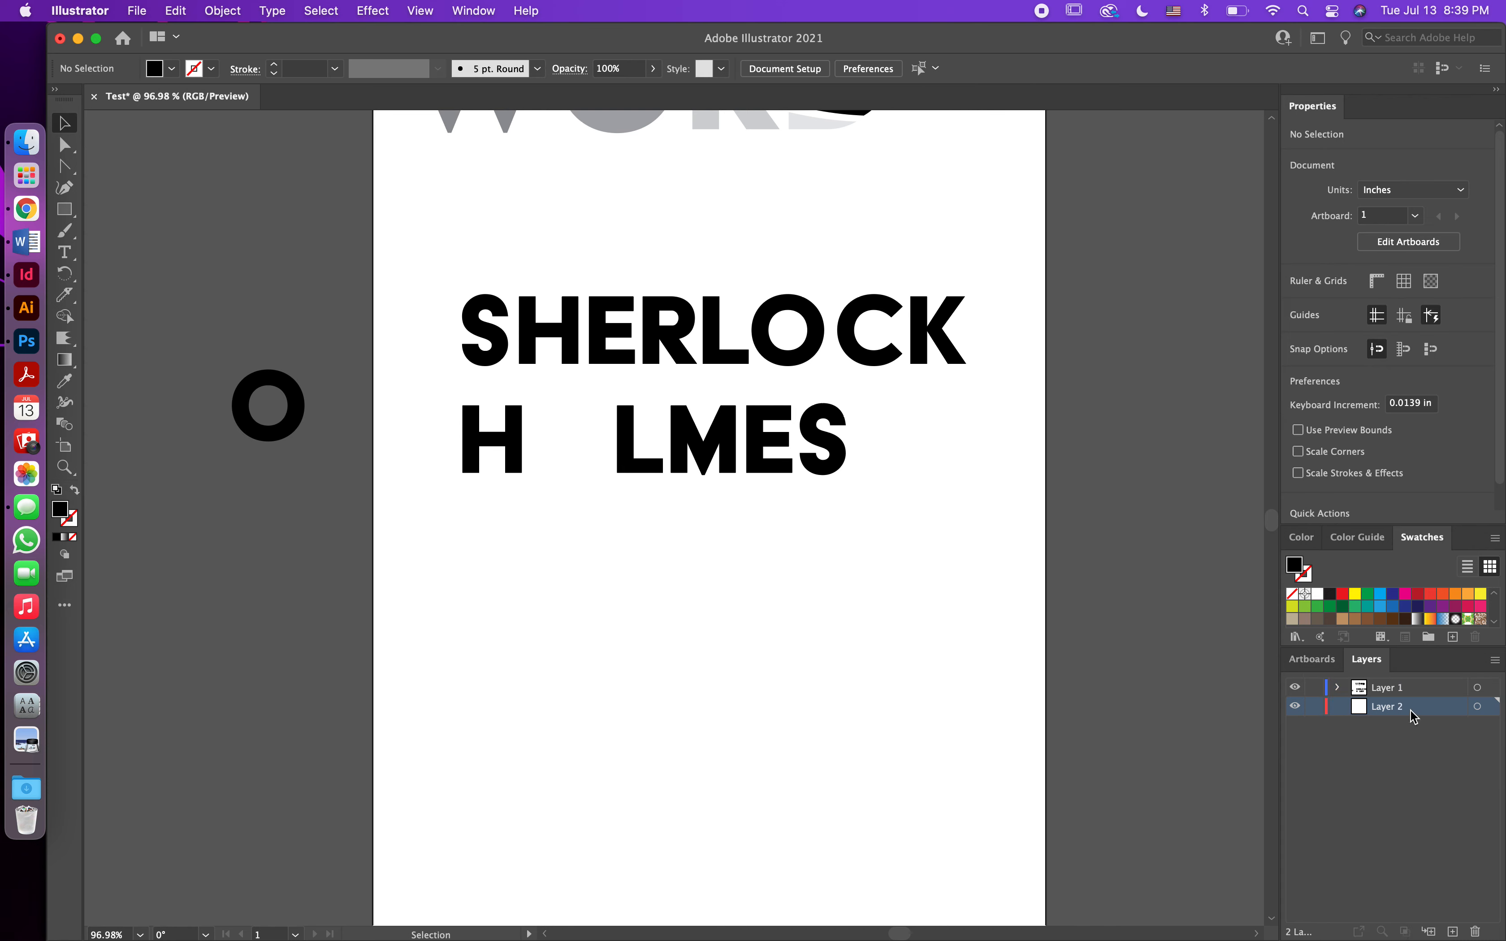
{"action": "key", "text": "super+f"}
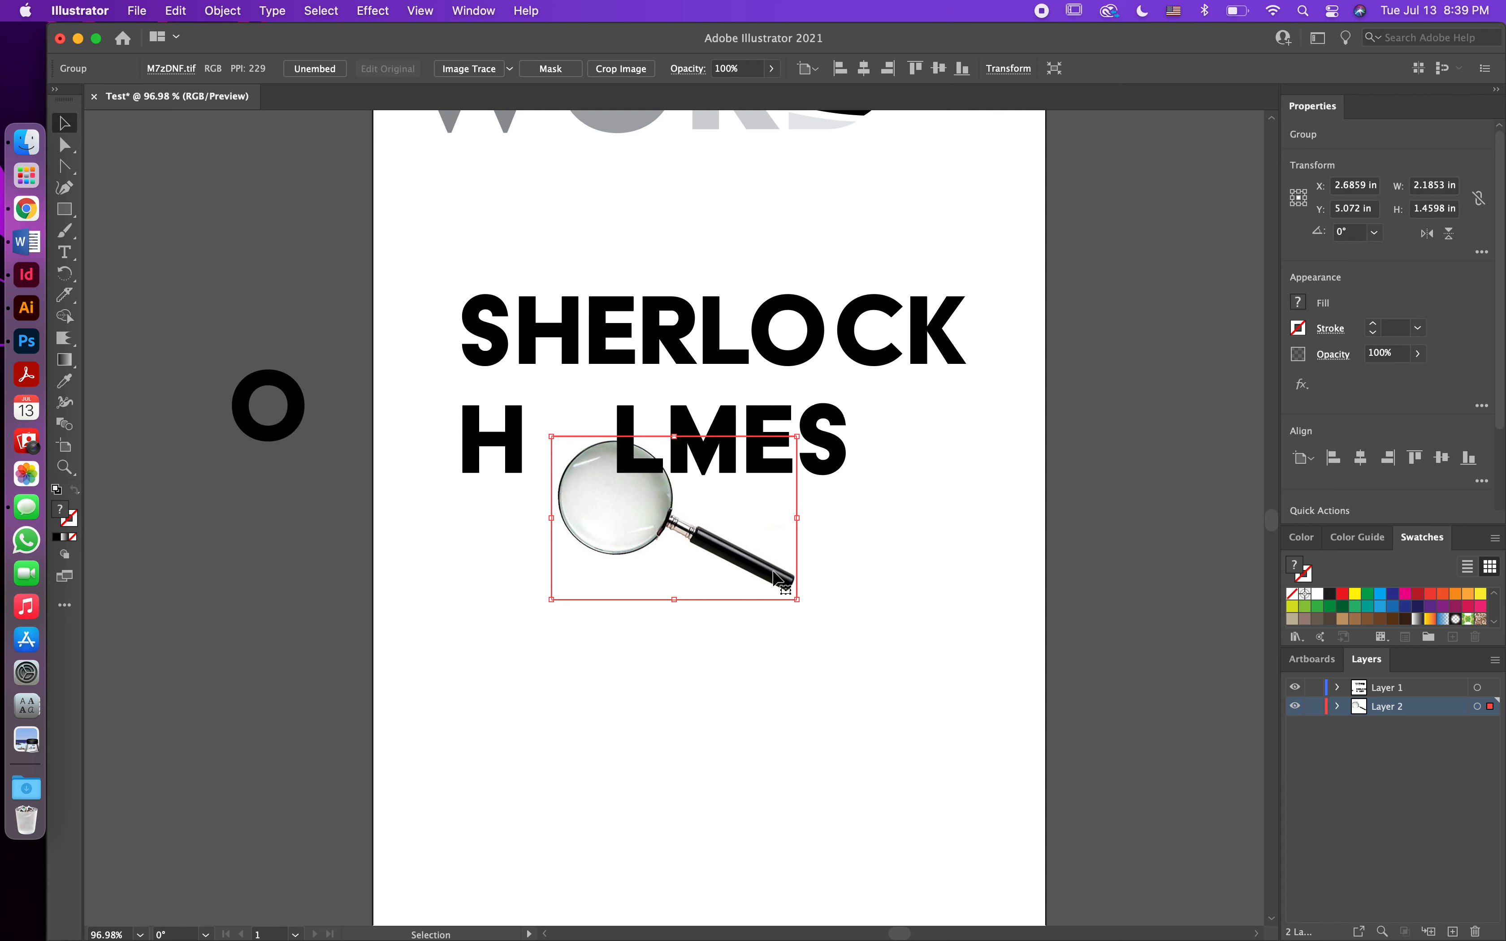
{"action": "left_click_drag", "start_coordinate": [697, 535], "coordinate": [669, 483]}
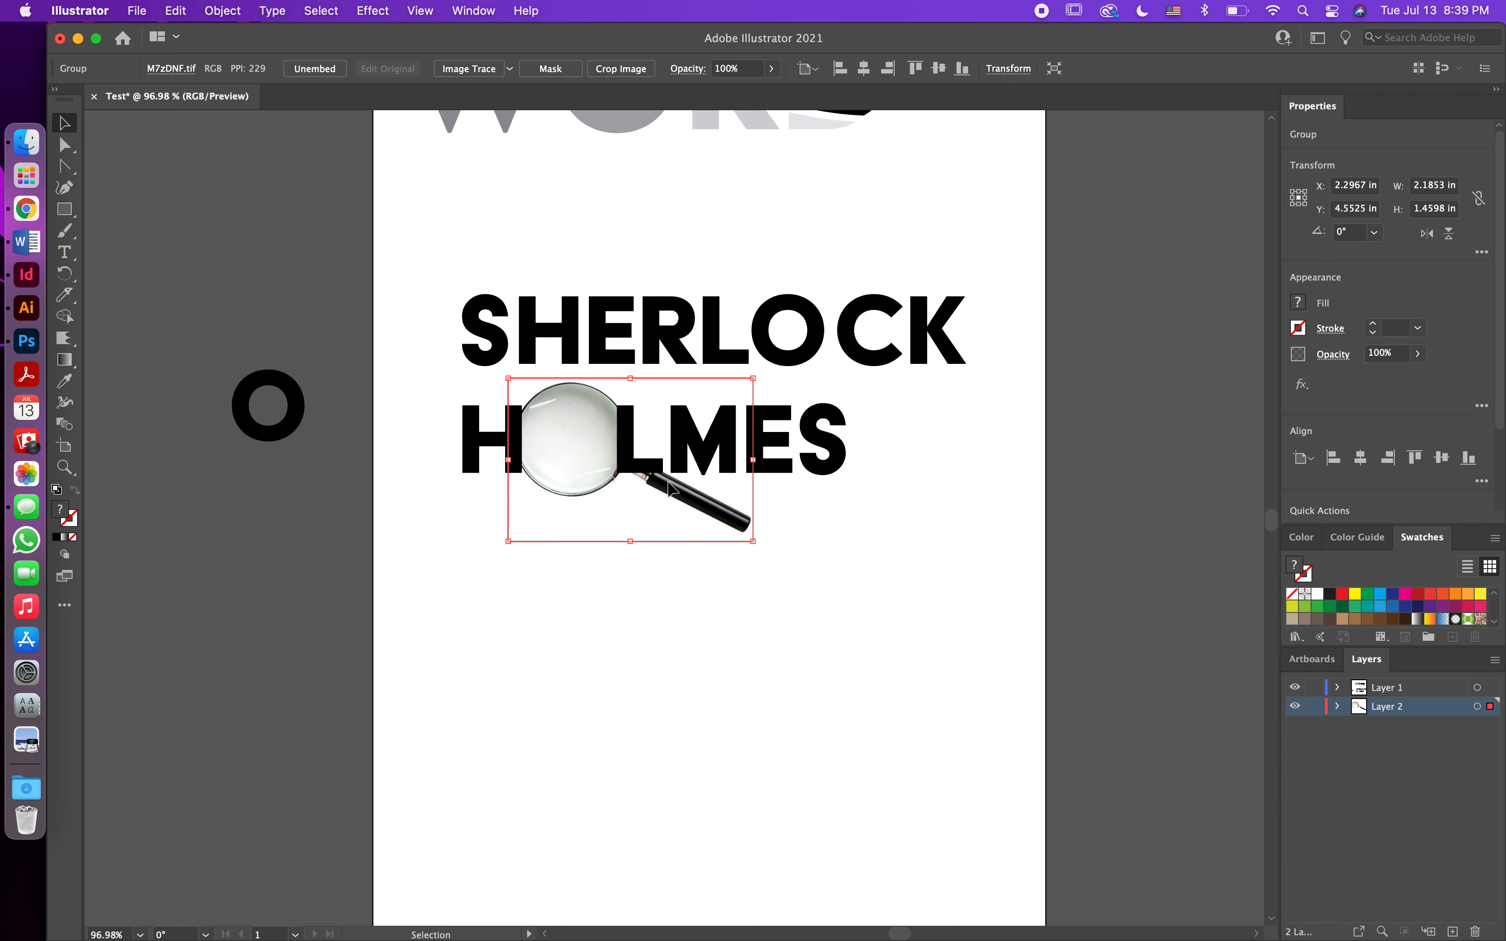
Step: Lock Layer 2 and ungroup the SHERLOCK HOLMES lettering into separate letters
{"action": "left_click", "coordinate": [721, 655]}
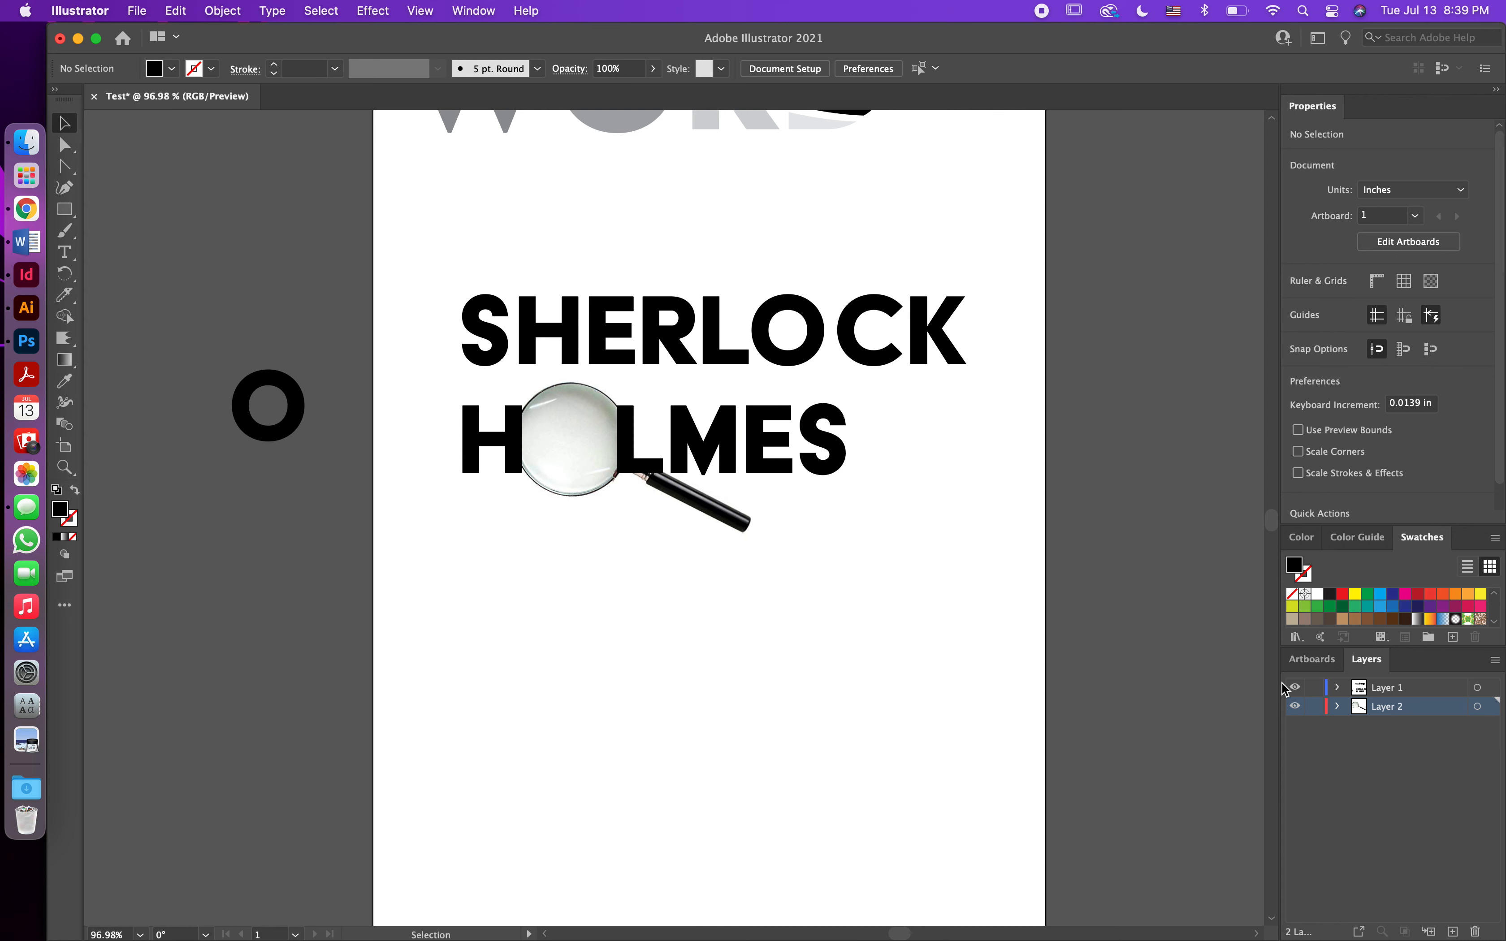
{"action": "left_click", "coordinate": [1314, 708]}
{"action": "left_click", "coordinate": [632, 447]}
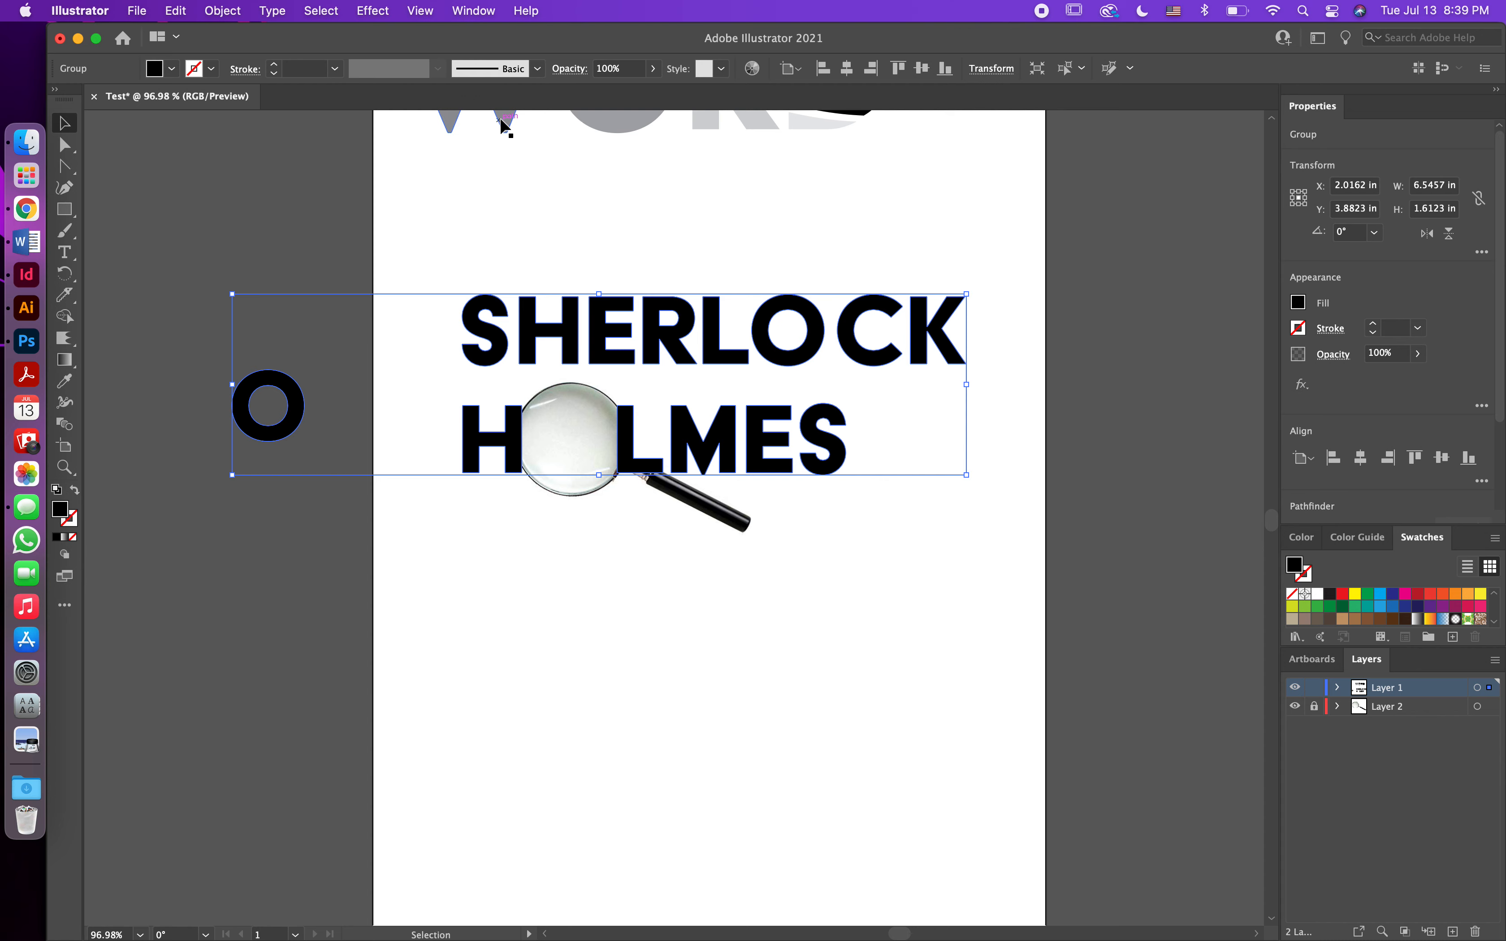
{"action": "left_click", "coordinate": [537, 12]}
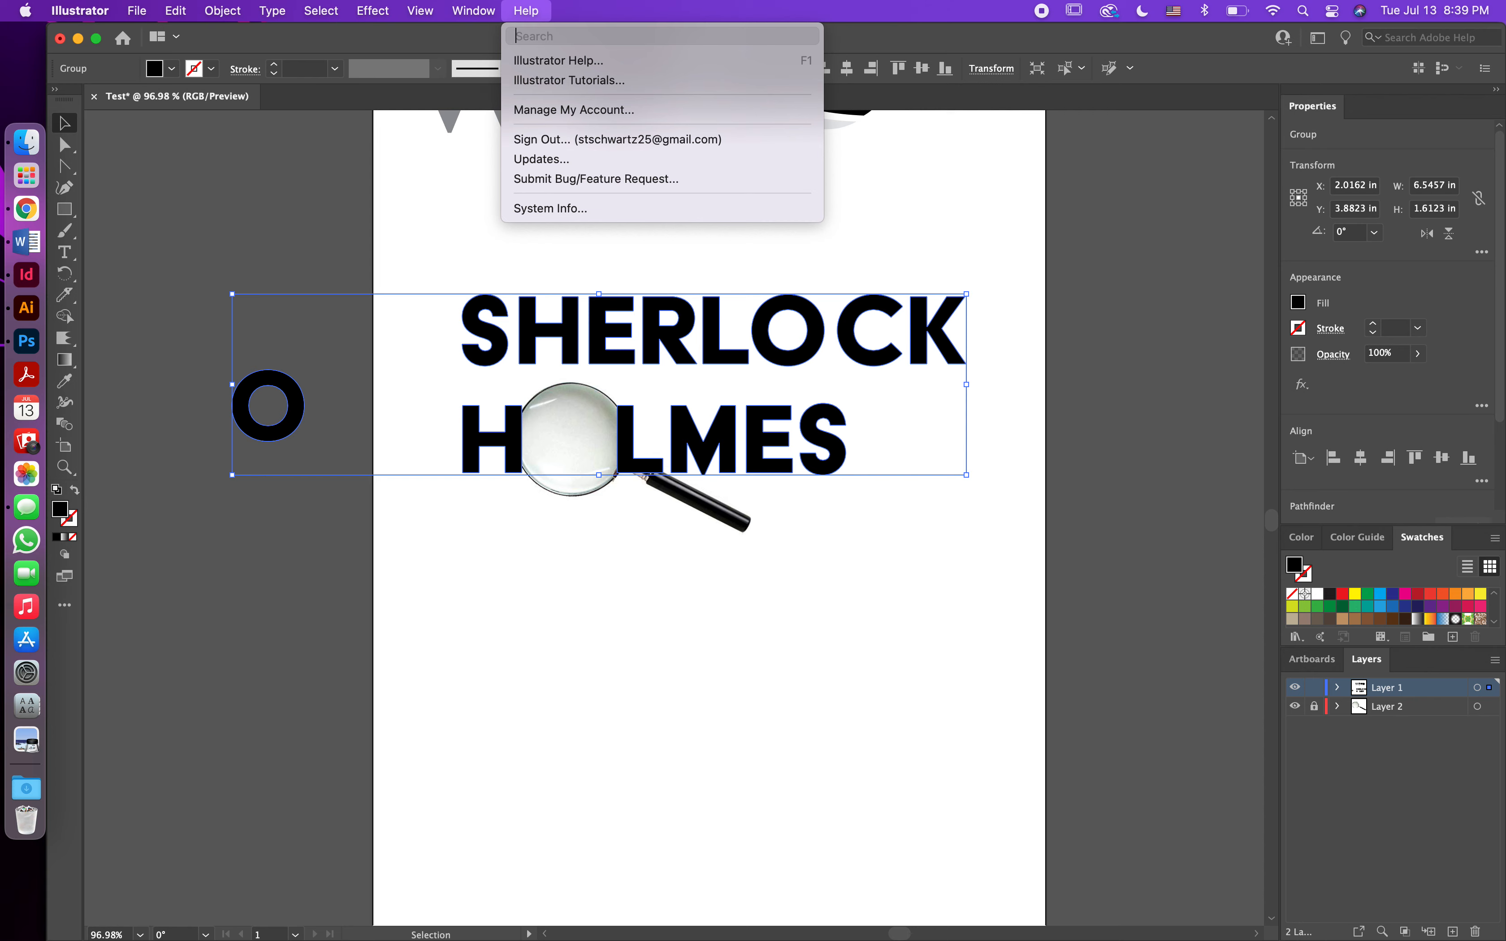
{"action": "type", "text": "ungrou"}
{"action": "mouse_move", "coordinate": [537, 87]}
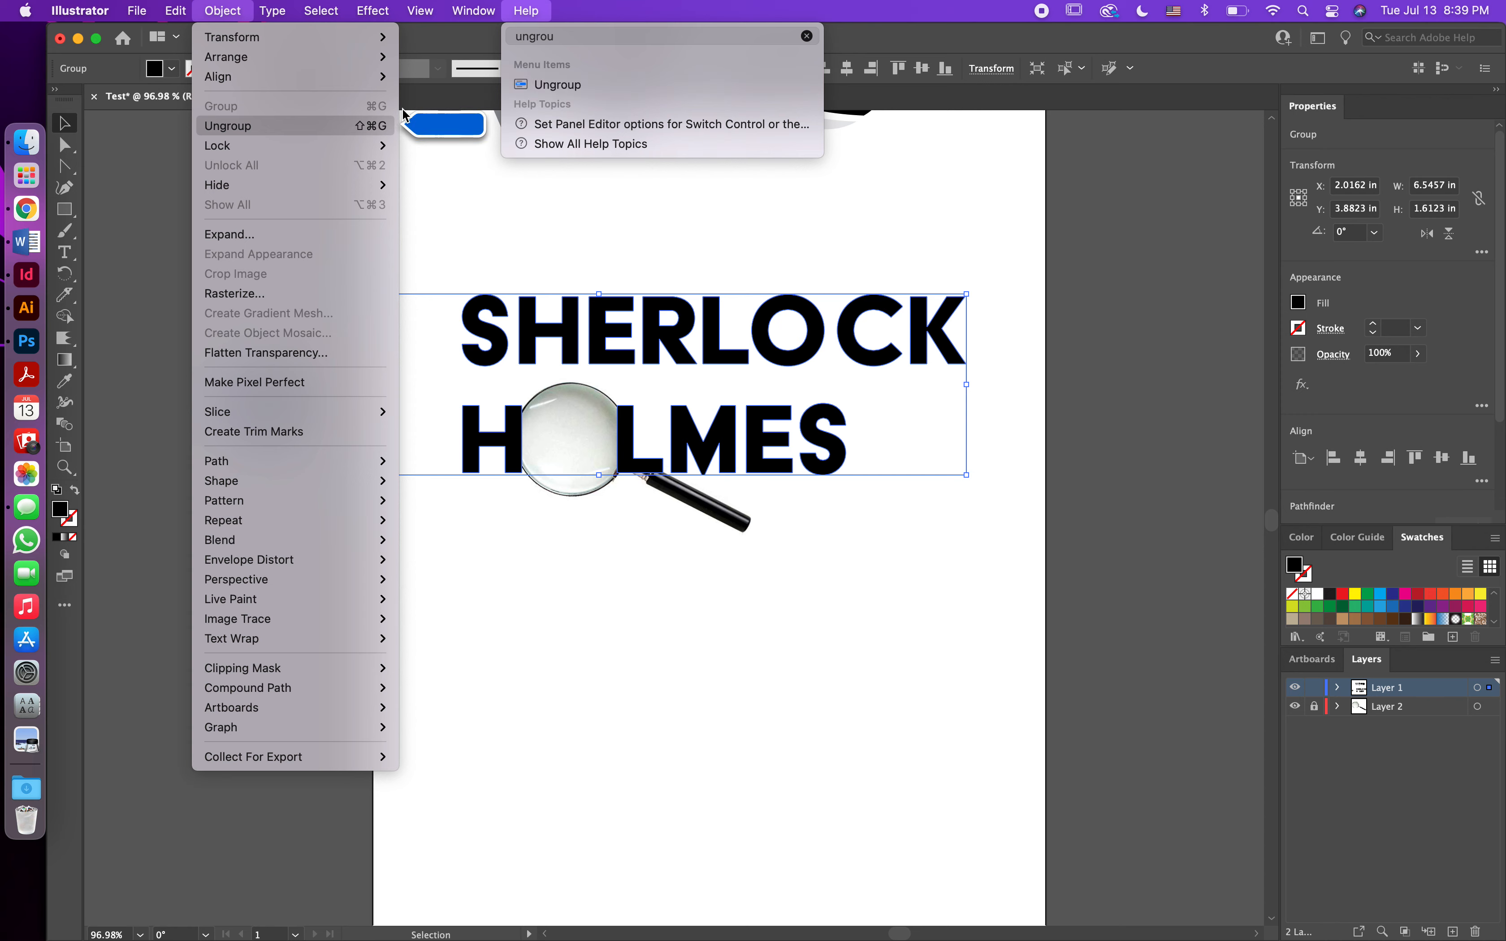
{"action": "left_click", "coordinate": [280, 126]}
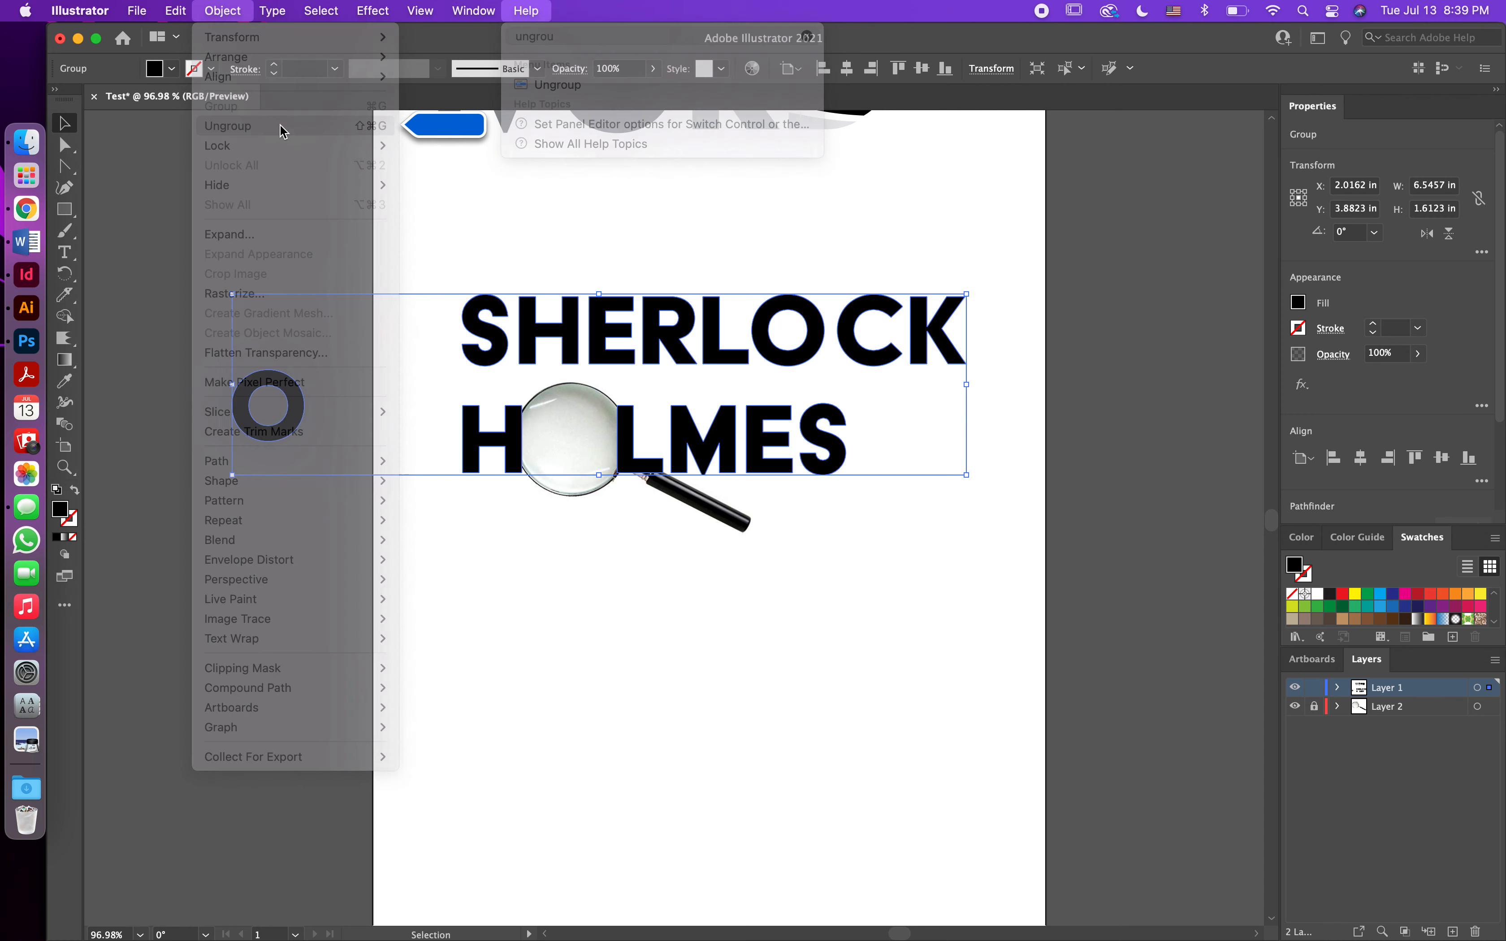
{"action": "left_click", "coordinate": [774, 670]}
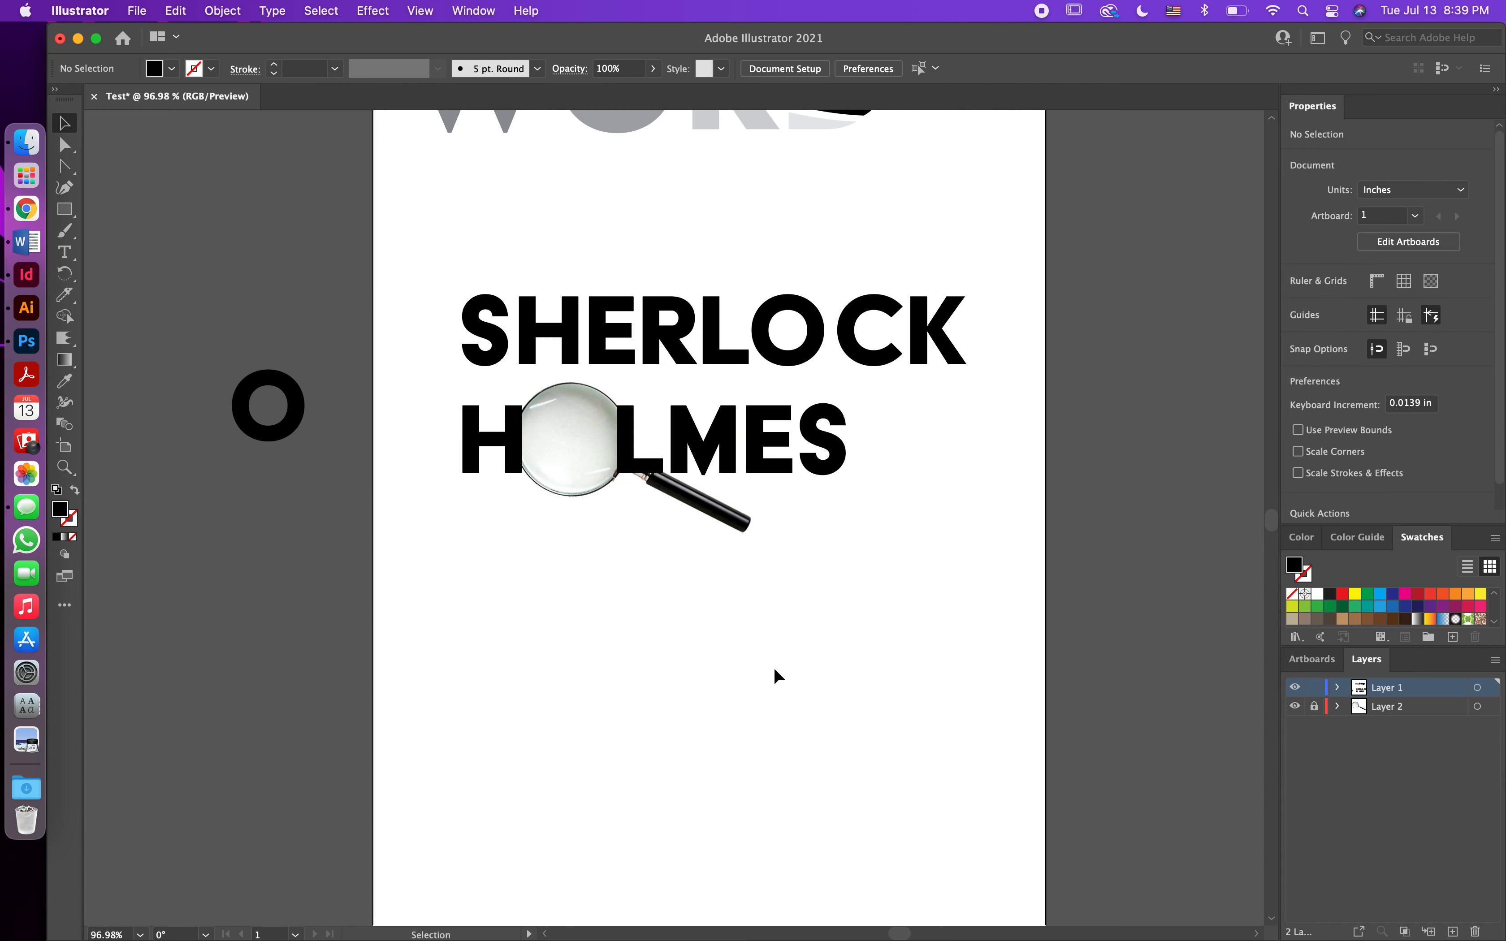
Step: Move the letters LMES of HOLMES together about 0.25 in to the right, clear of the magnifying glass lens
{"action": "left_click", "coordinate": [629, 426]}
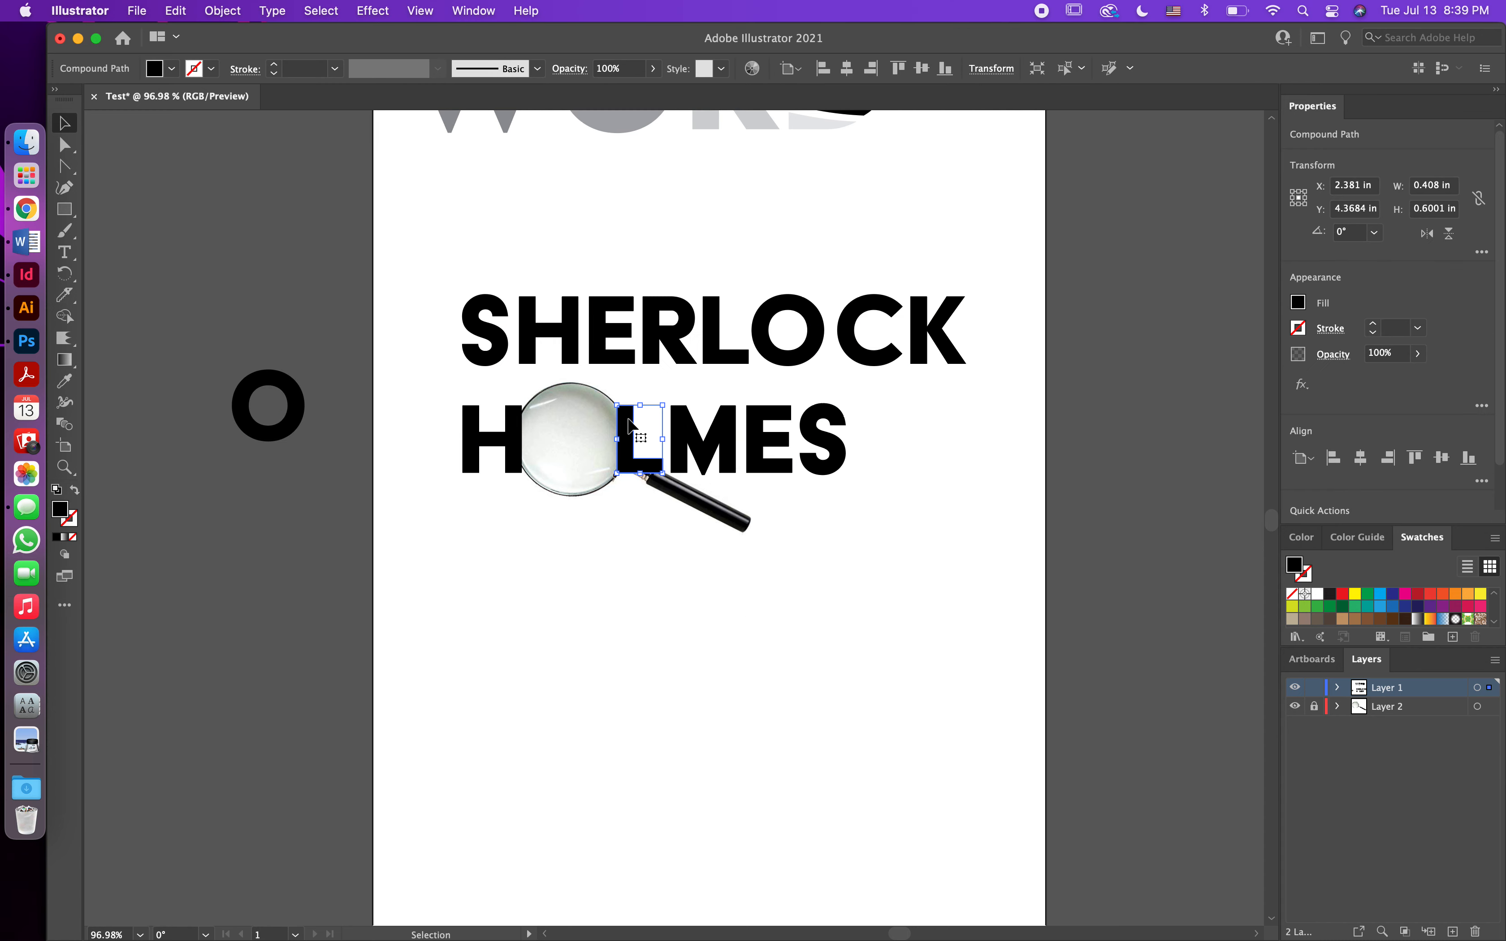
{"action": "left_click", "coordinate": [631, 382]}
{"action": "left_click_drag", "start_coordinate": [632, 383], "coordinate": [787, 471]}
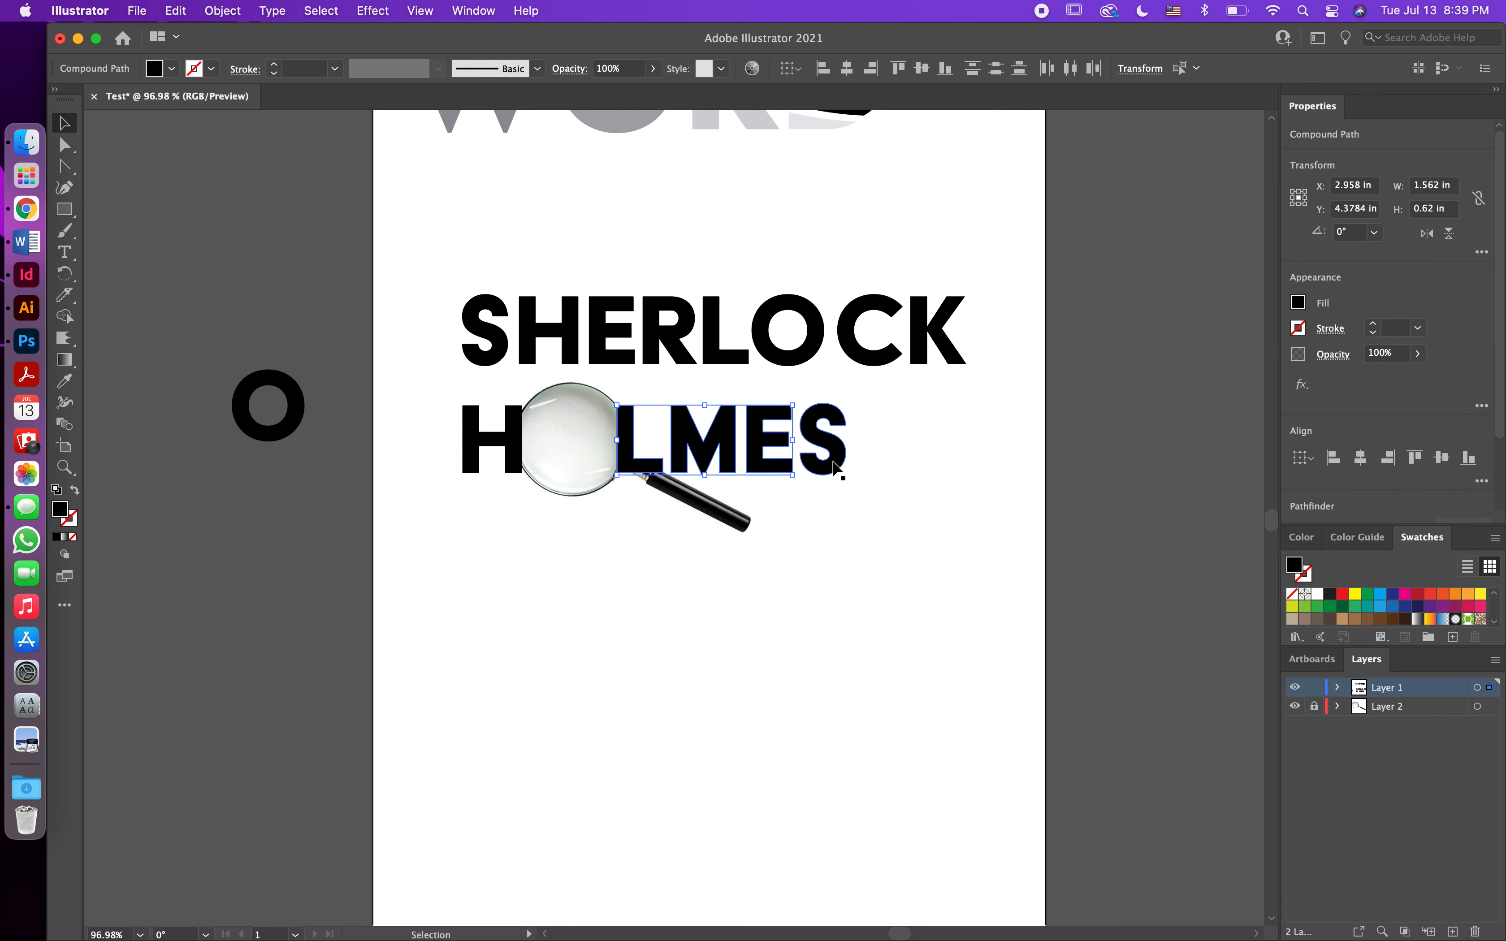
{"action": "left_click", "coordinate": [828, 454], "text": "shift"}
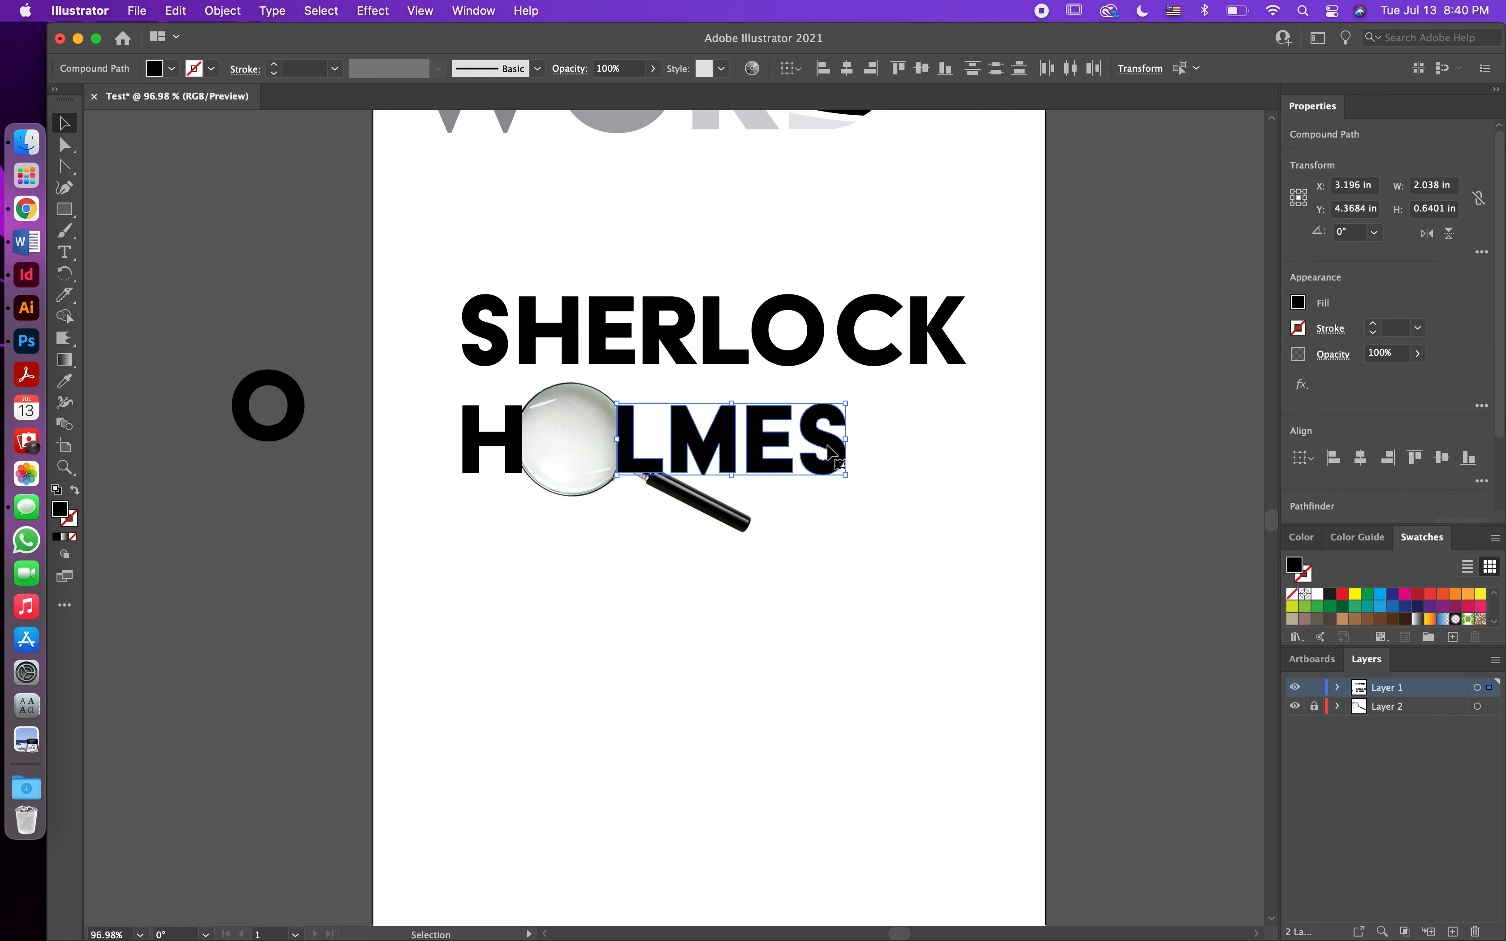
{"action": "left_click_drag", "start_coordinate": [828, 446], "coordinate": [859, 453]}
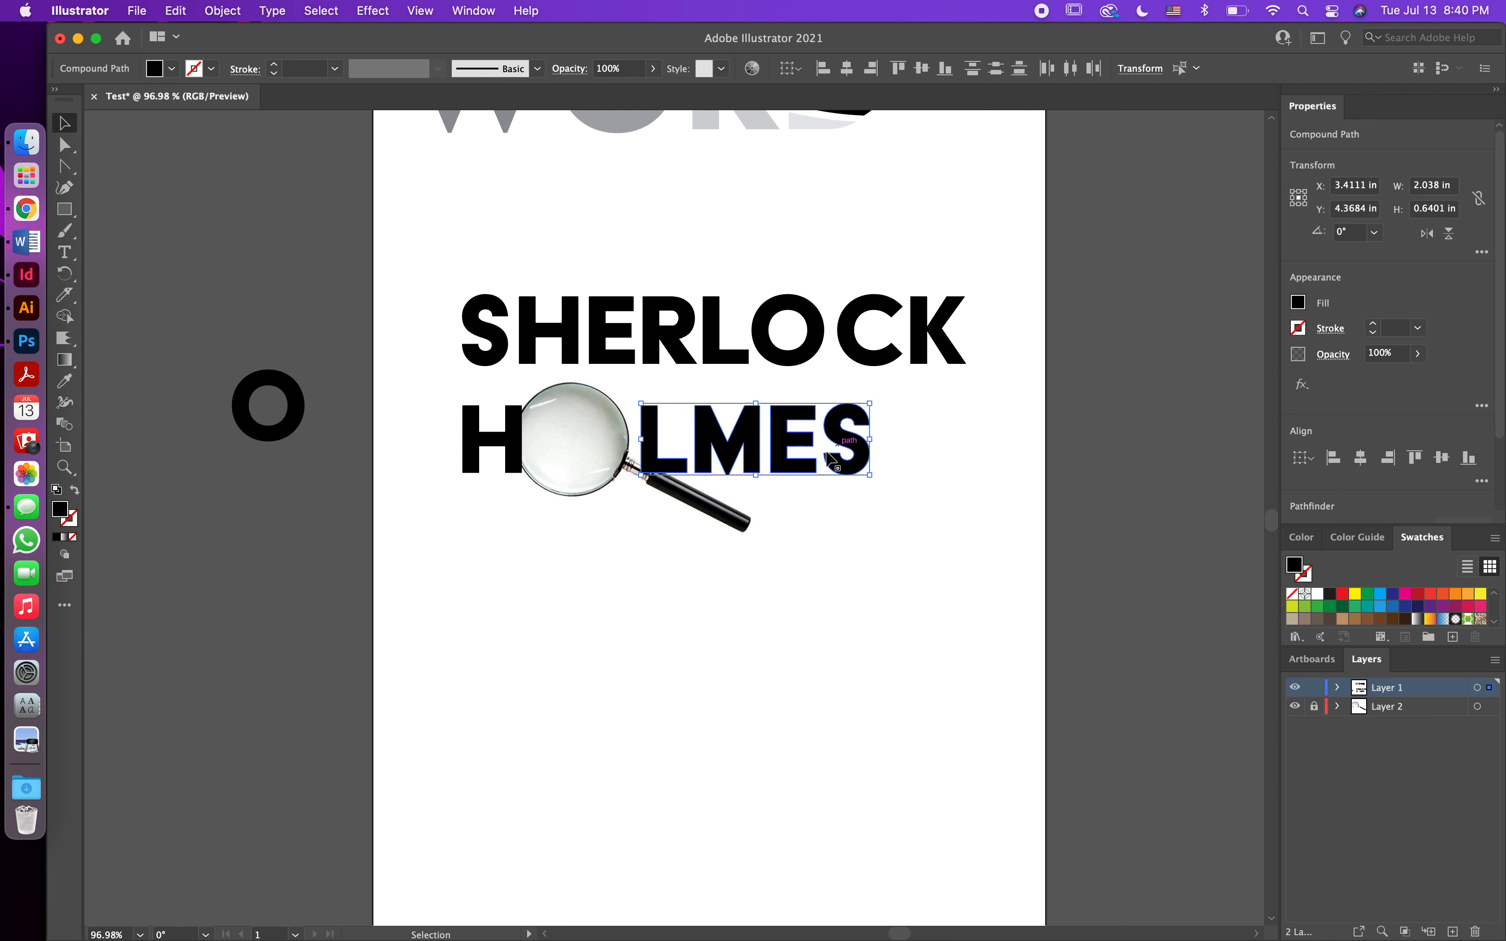
{"action": "left_click", "coordinate": [672, 571]}
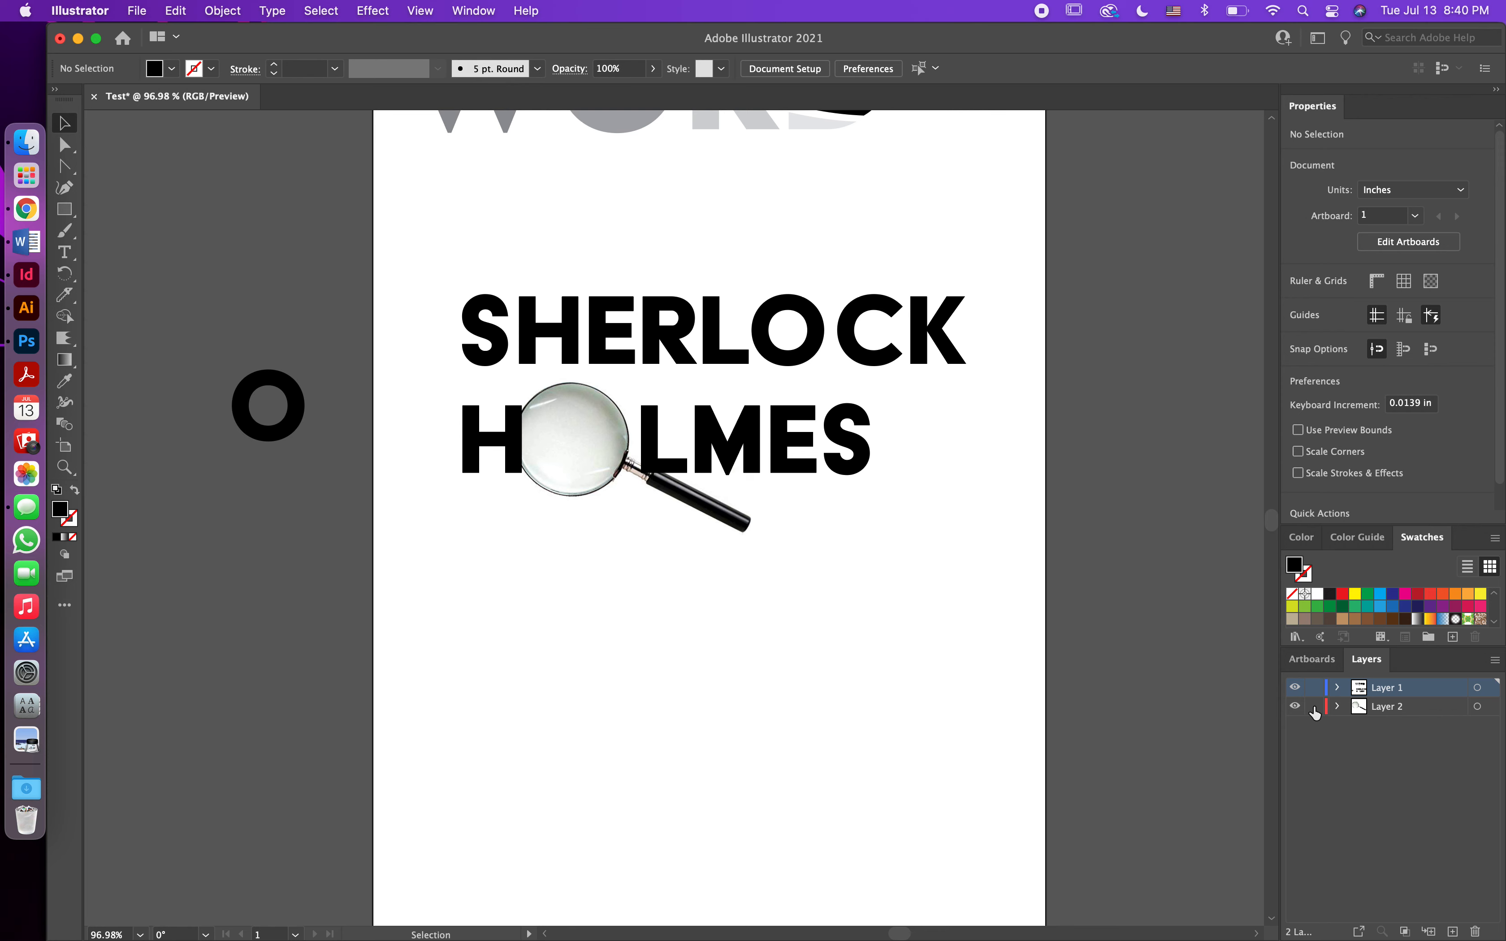
Step: Unlock Layer 2 and nudge the magnifying glass together with LMES about 0.15 in right, away from the H
{"action": "left_click_drag", "start_coordinate": [572, 584], "coordinate": [867, 431]}
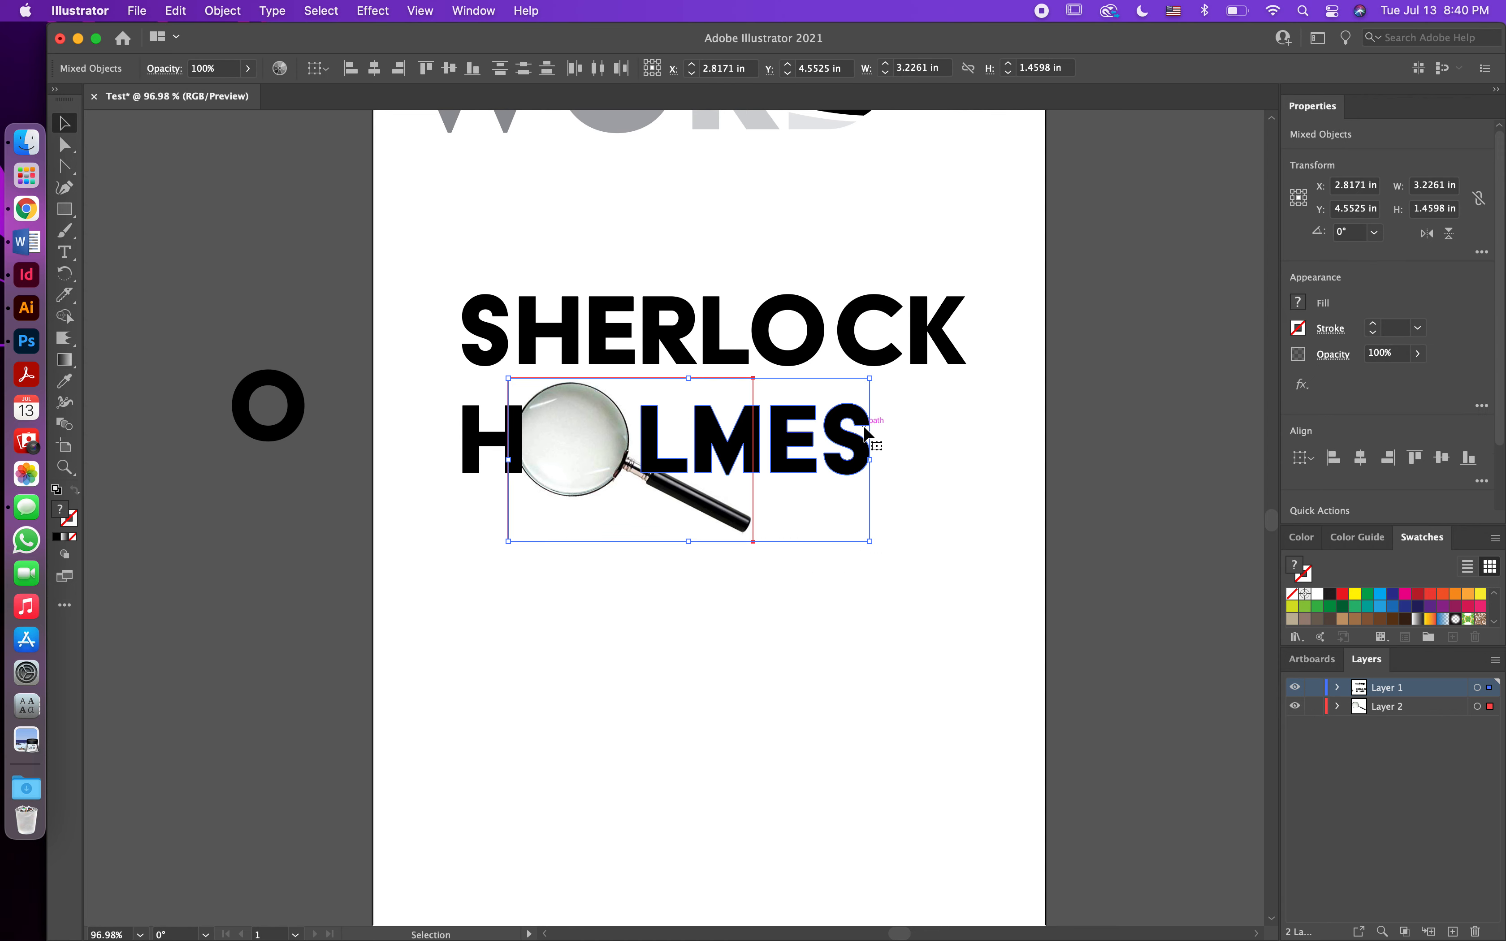
{"action": "key", "text": "Right"}
{"action": "key", "text": "Right"}
{"action": "key", "text": "Right"}
{"action": "key", "text": "Right"}
{"action": "key", "text": "Right"}
{"action": "key", "text": "Right"}
{"action": "key", "text": "Right"}
{"action": "key", "text": "Right"}
{"action": "key", "text": "Right"}
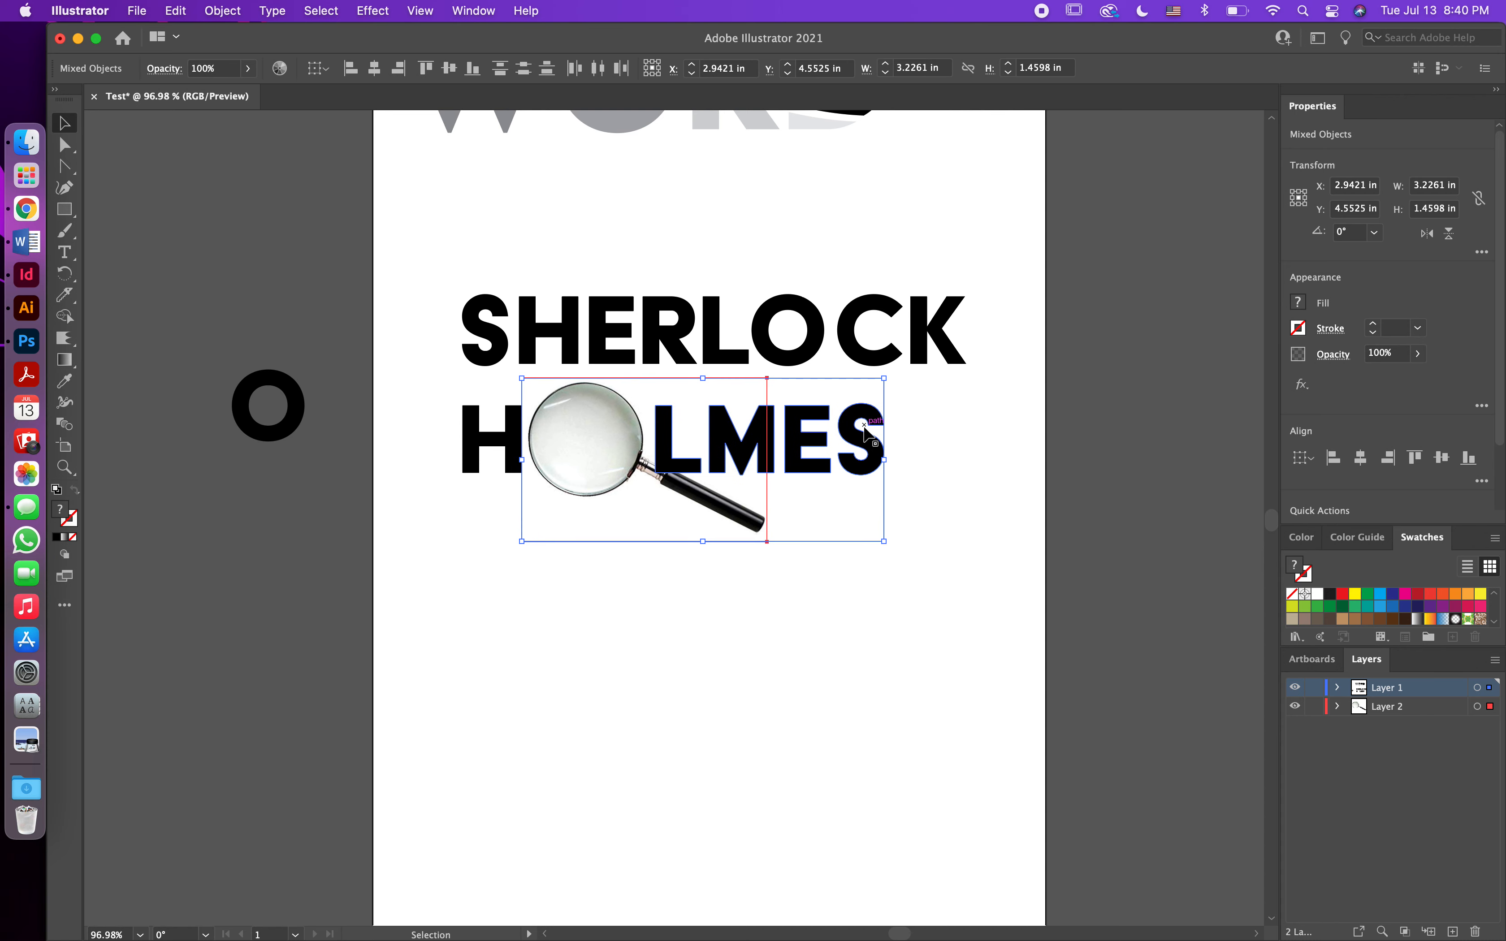
{"action": "key", "text": "Right"}
{"action": "key", "text": "Right"}
{"action": "left_click", "coordinate": [829, 645]}
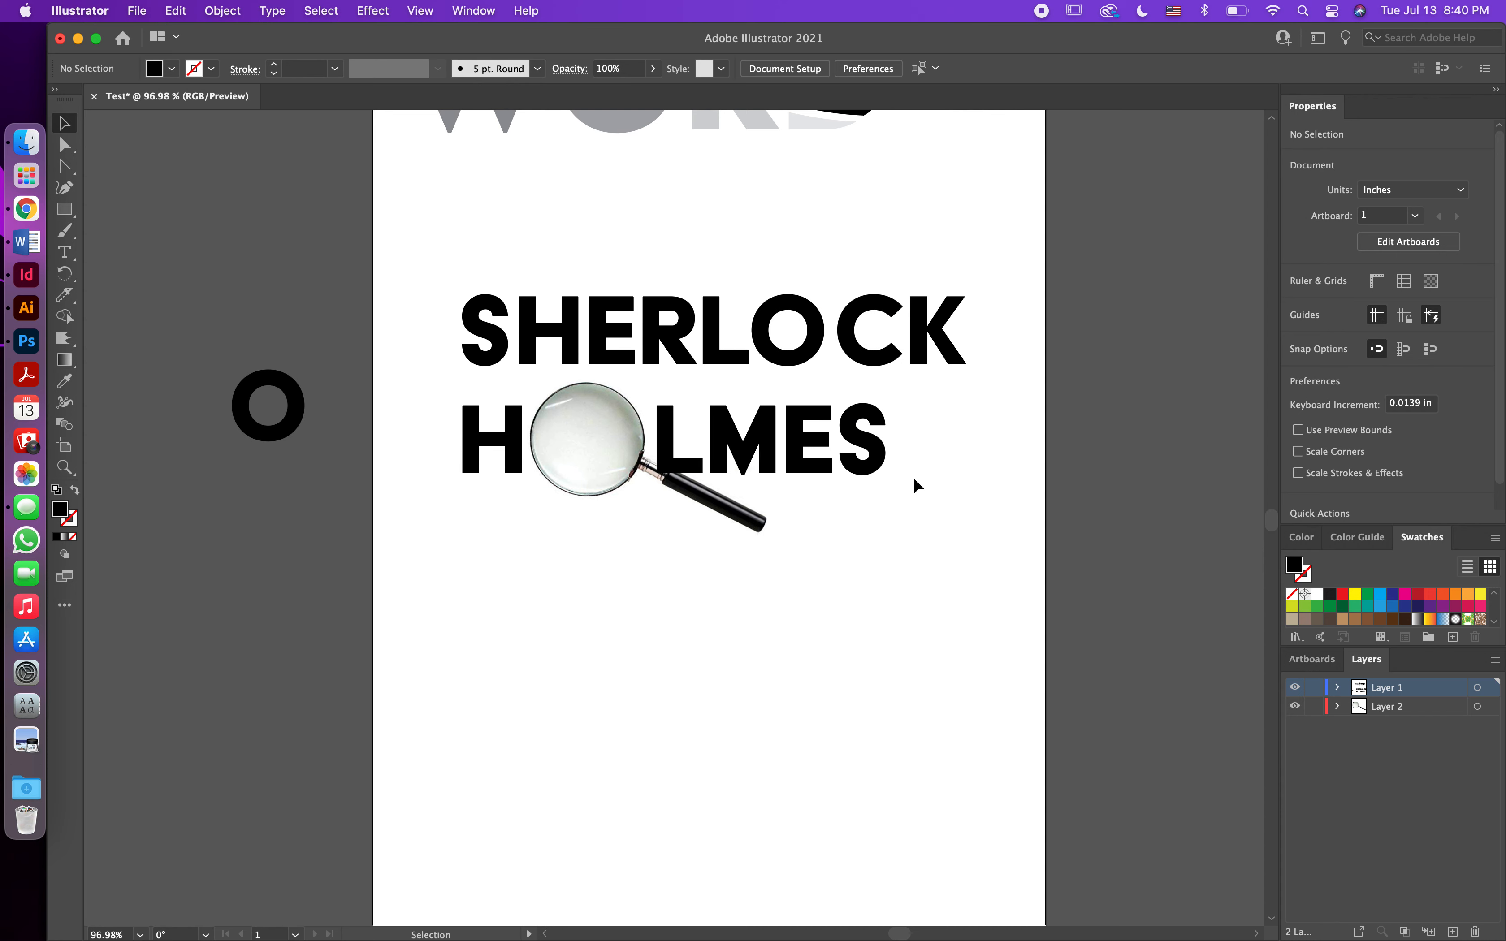
Step: Tighten the letter spacing at the end of SHERLOCK by nudging the O, C and K slightly left
{"action": "left_click", "coordinate": [810, 347]}
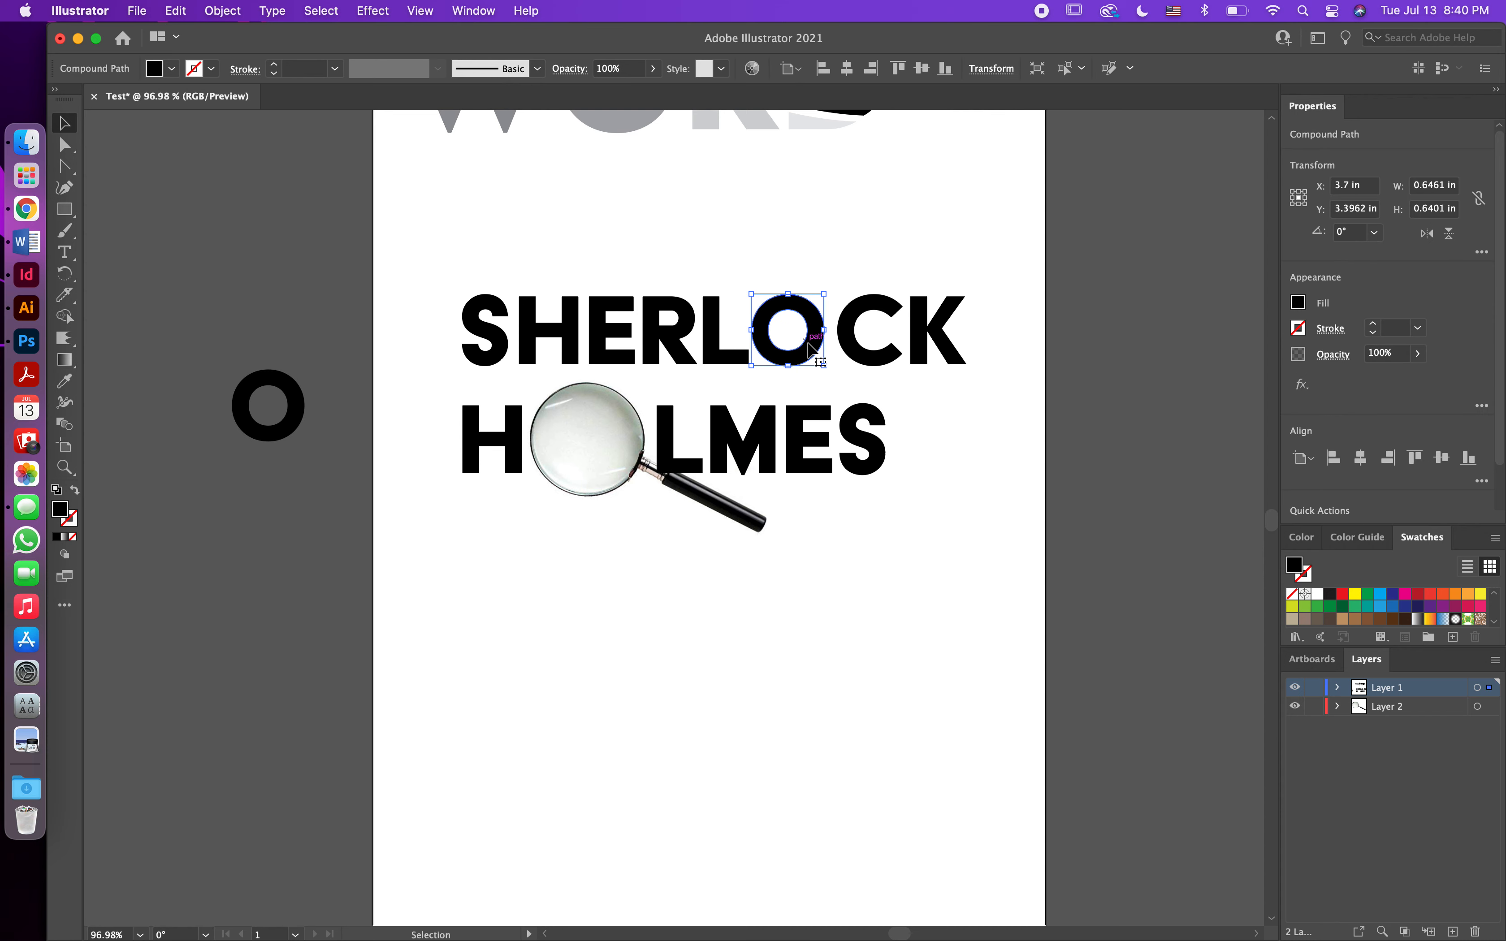
{"action": "left_click", "coordinate": [863, 362]}
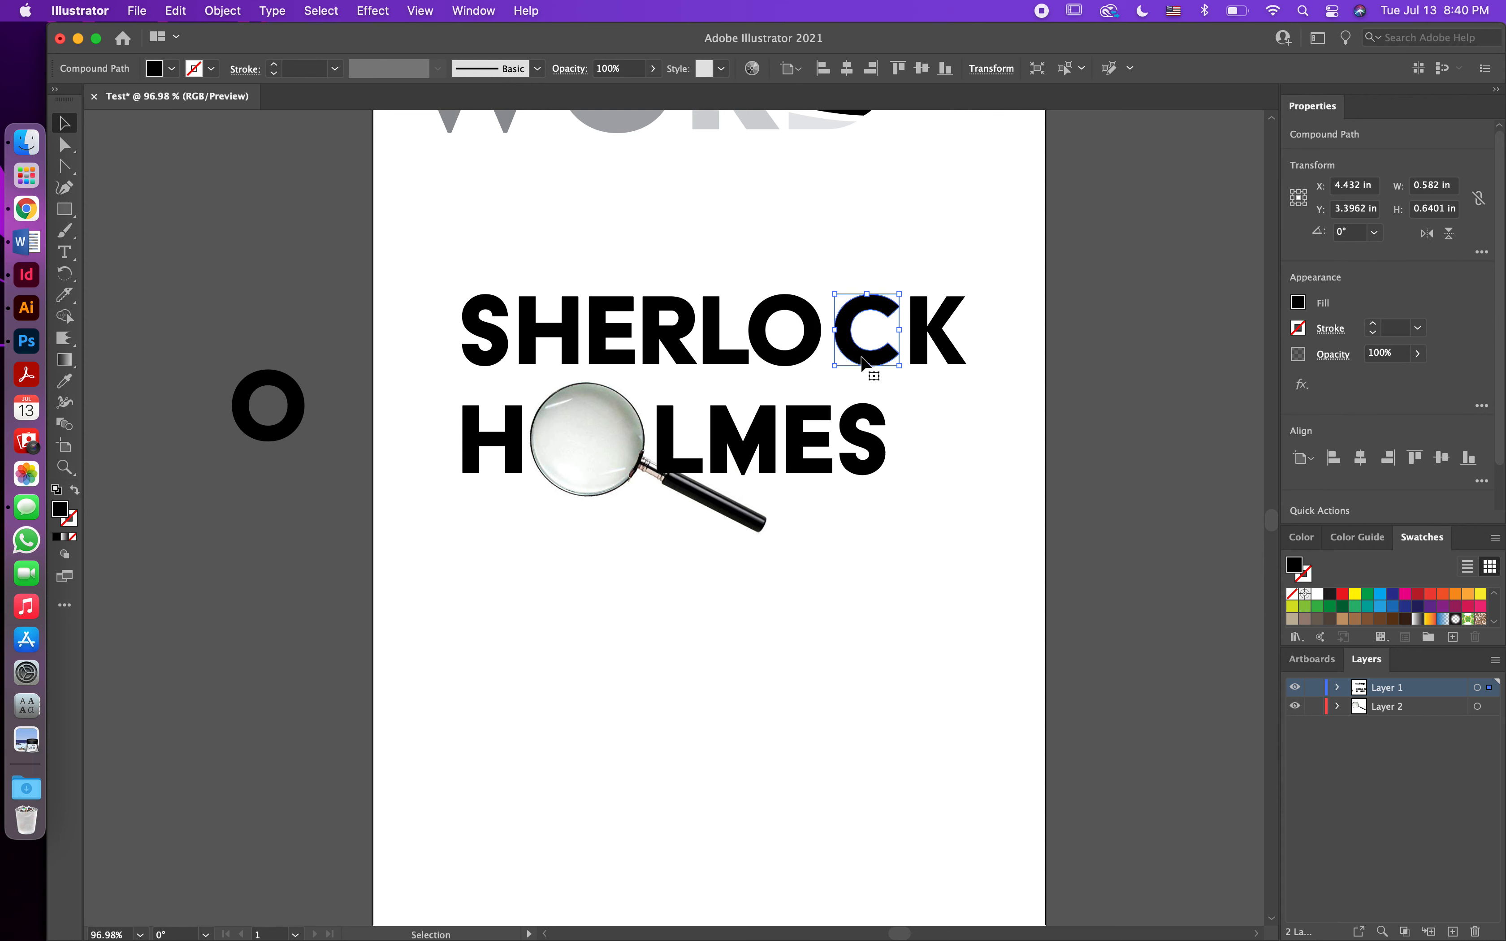
{"action": "key", "text": "Left"}
{"action": "key", "text": "Left"}
{"action": "key", "text": "Left"}
{"action": "left_click", "coordinate": [919, 332]}
{"action": "key", "text": "Left"}
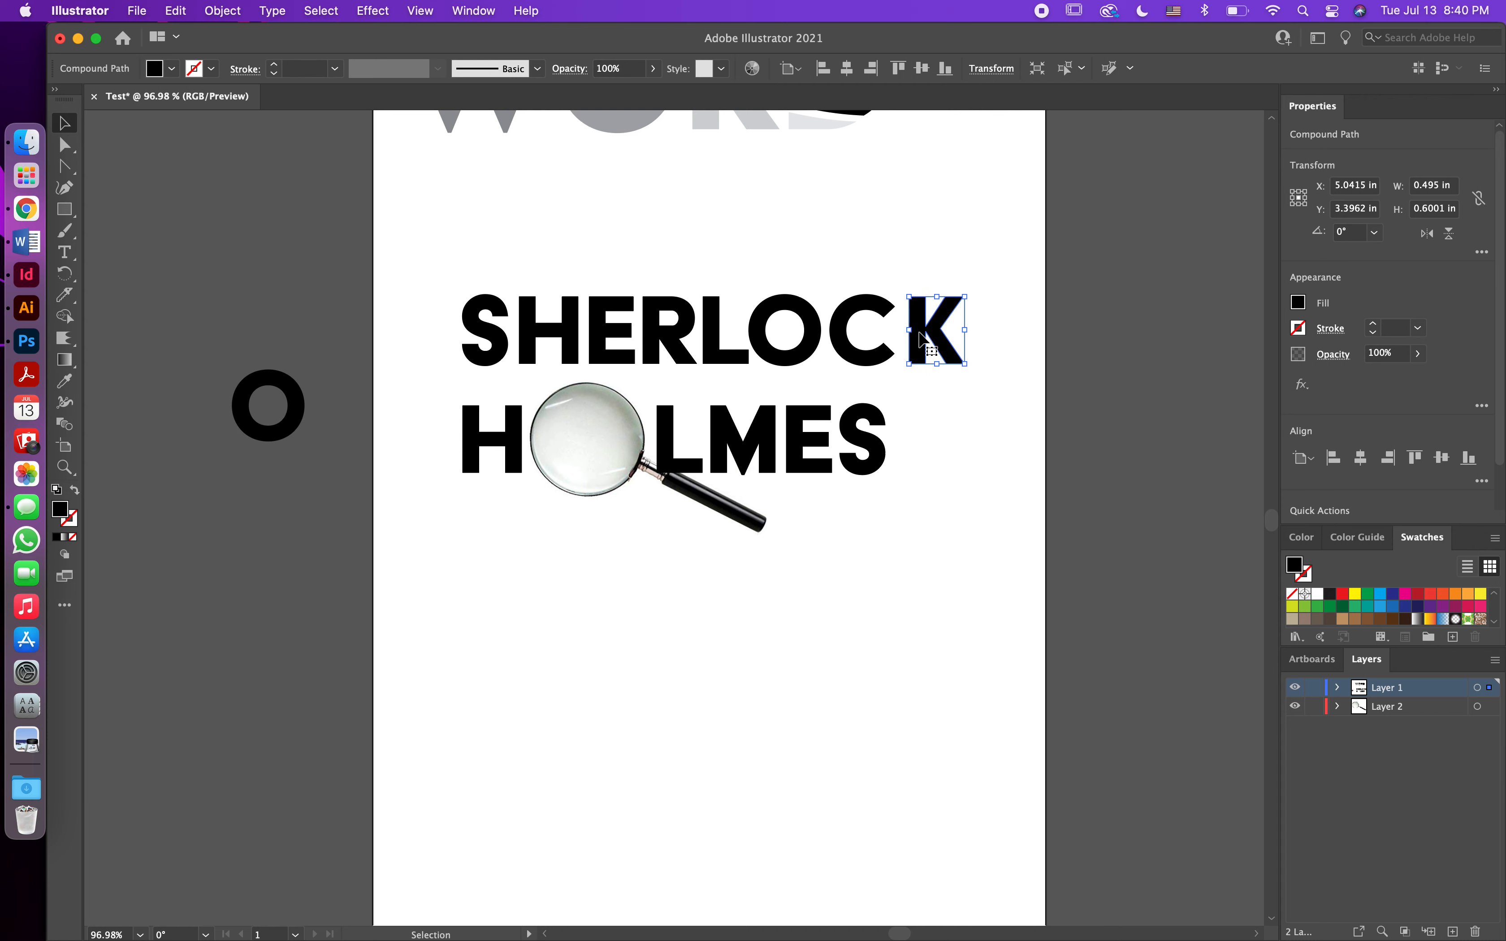
{"action": "left_click", "coordinate": [959, 570]}
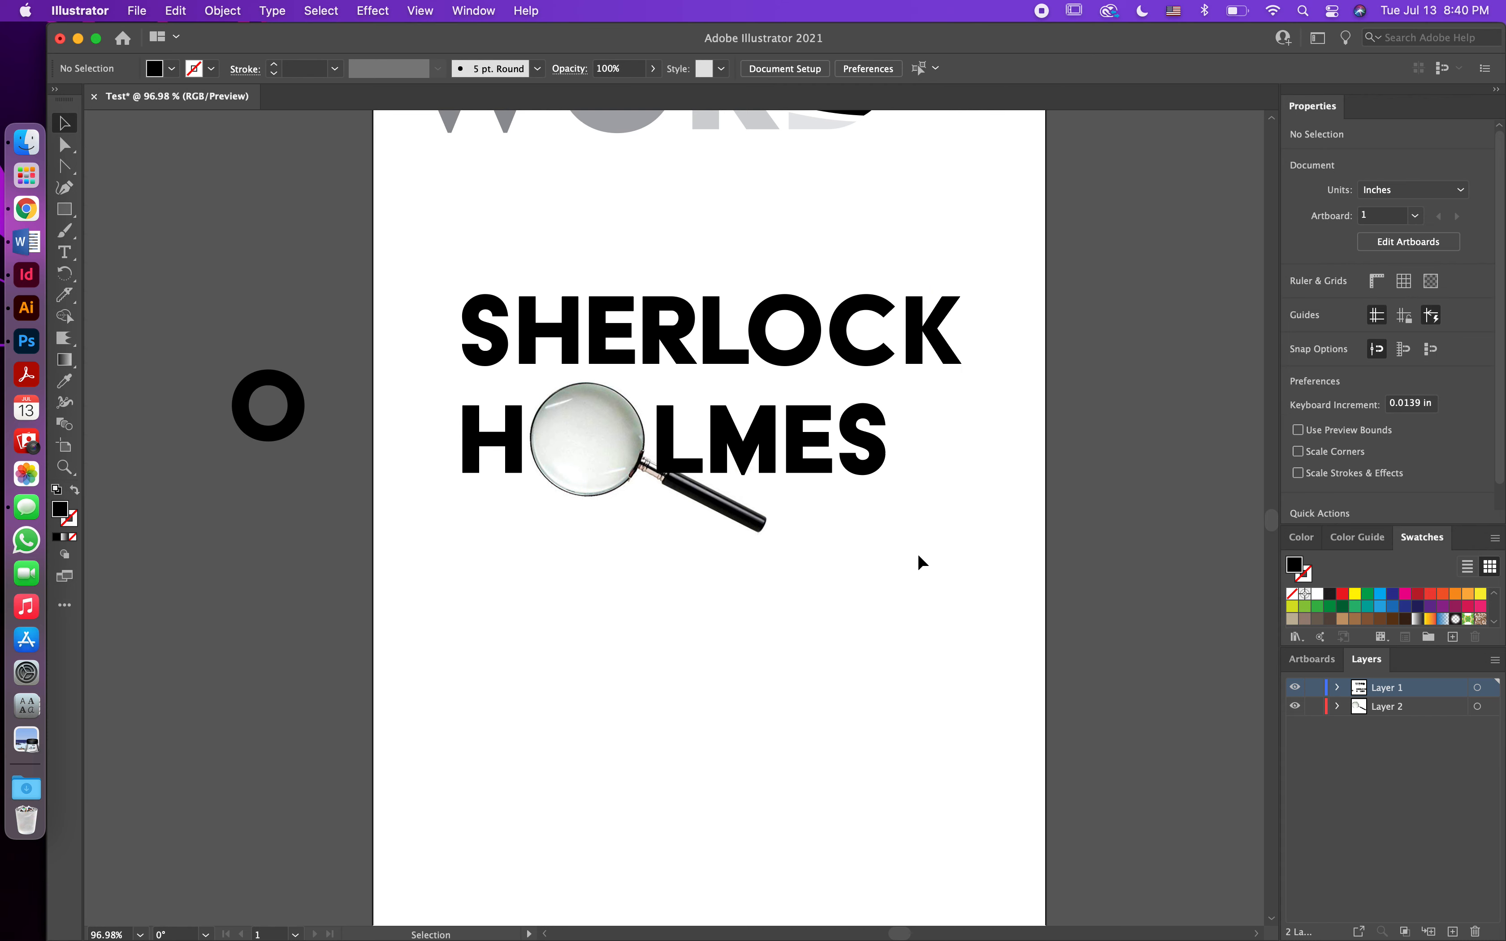
{"action": "left_click", "coordinate": [815, 338]}
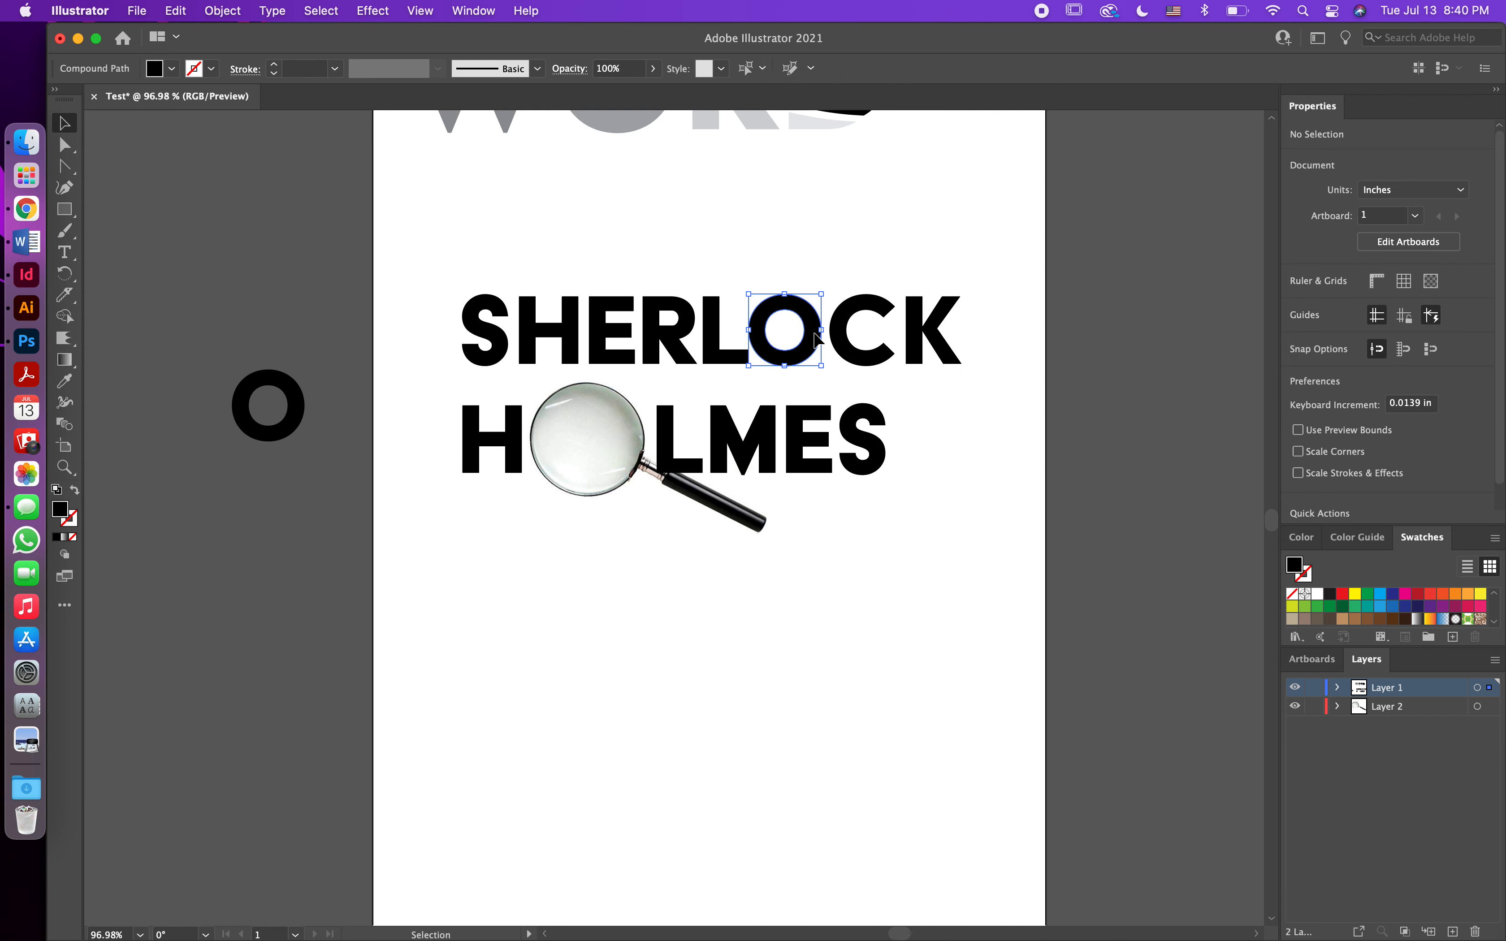
{"action": "left_click", "coordinate": [709, 630]}
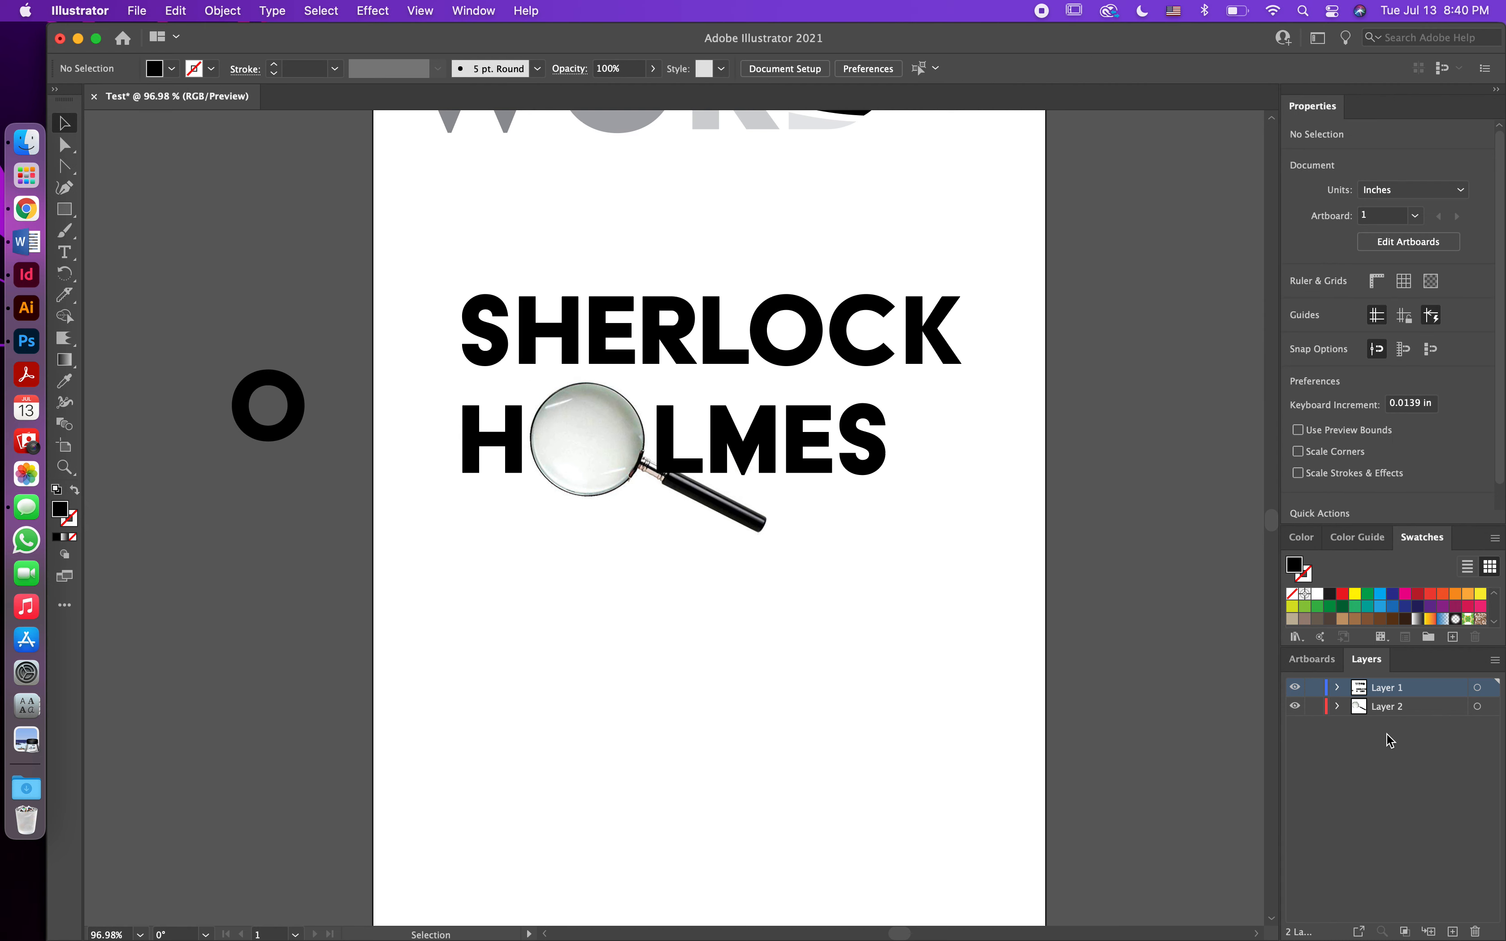
Step: Lock Layer 2 and create a new layer directly above it, beneath Layer 1
{"action": "left_click", "coordinate": [1316, 707]}
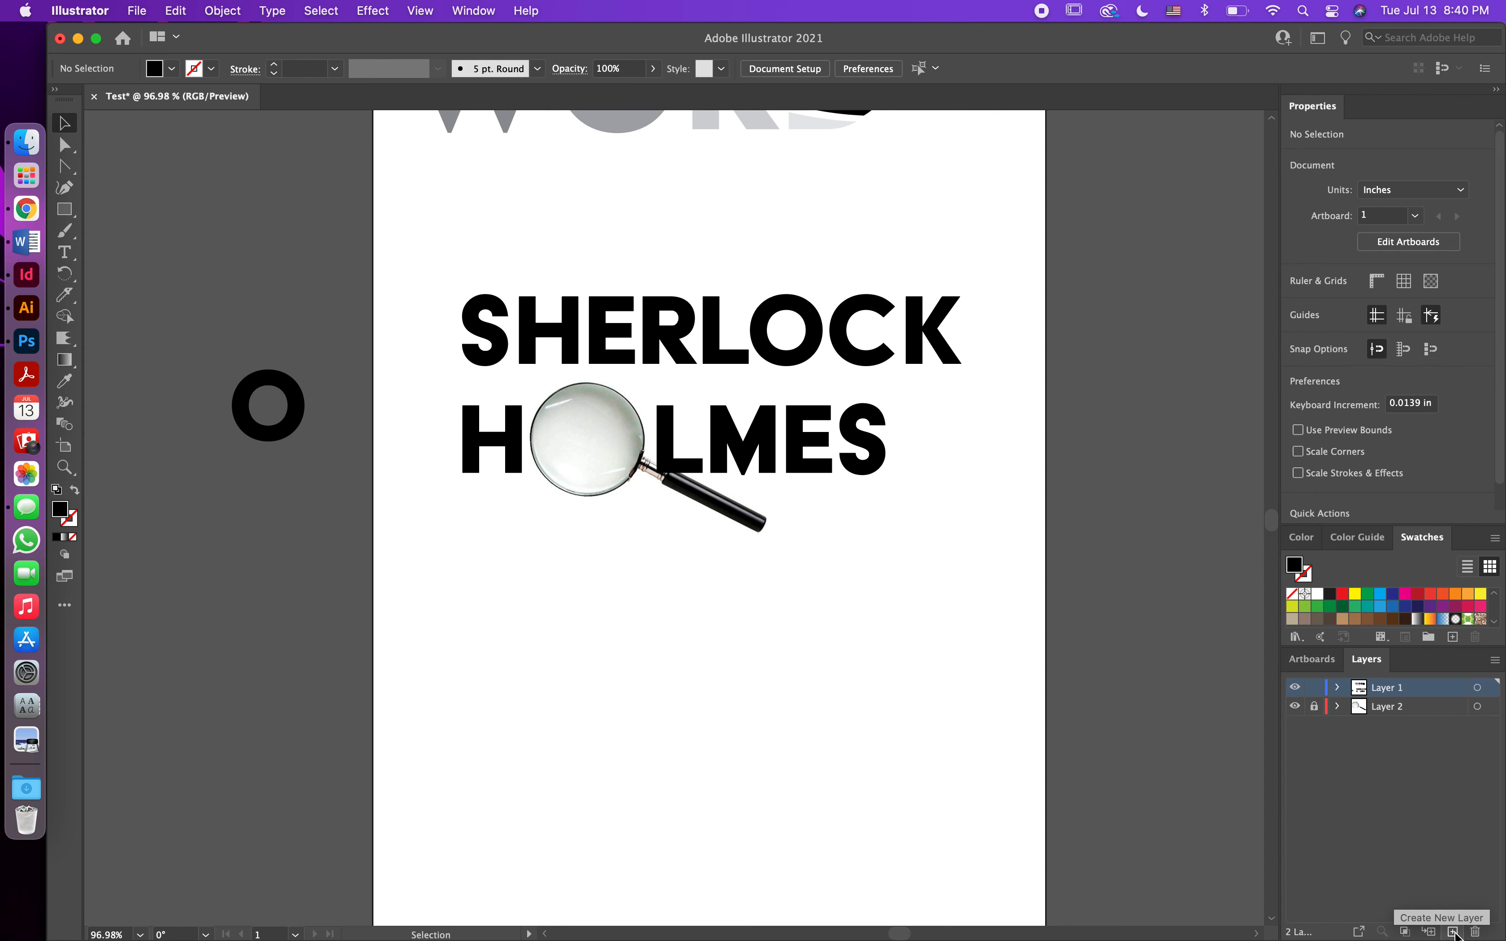
{"action": "left_click", "coordinate": [1419, 710]}
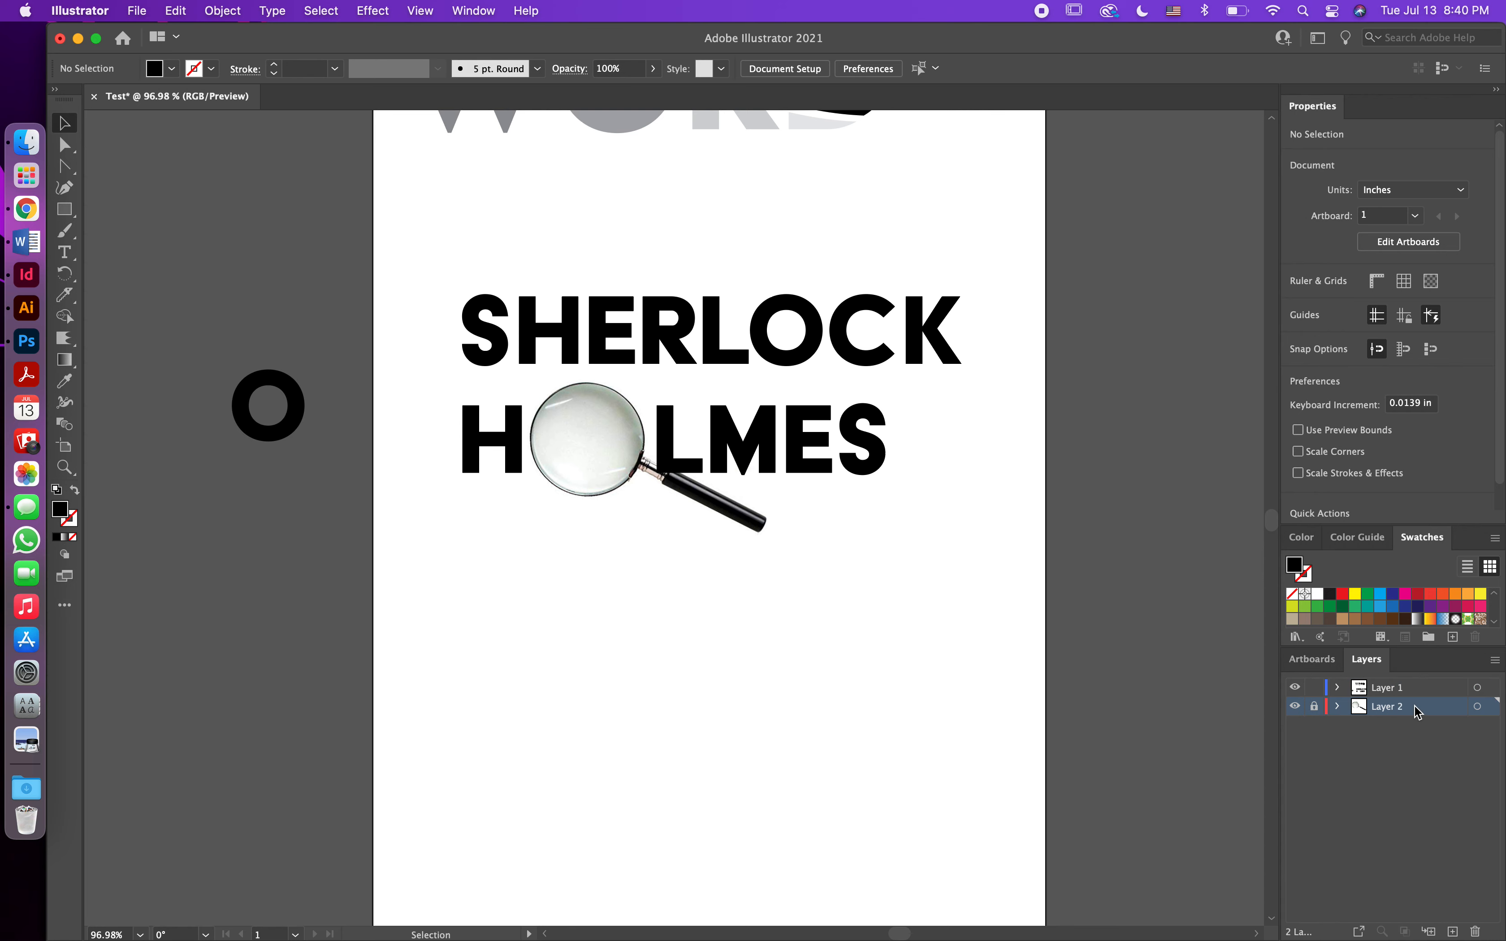
{"action": "left_click", "coordinate": [1454, 932]}
Step: Draw a dark blue circle about 1.03 in across on Layer 3 and place it exactly over the magnifying glass lens
{"action": "left_click", "coordinate": [64, 210]}
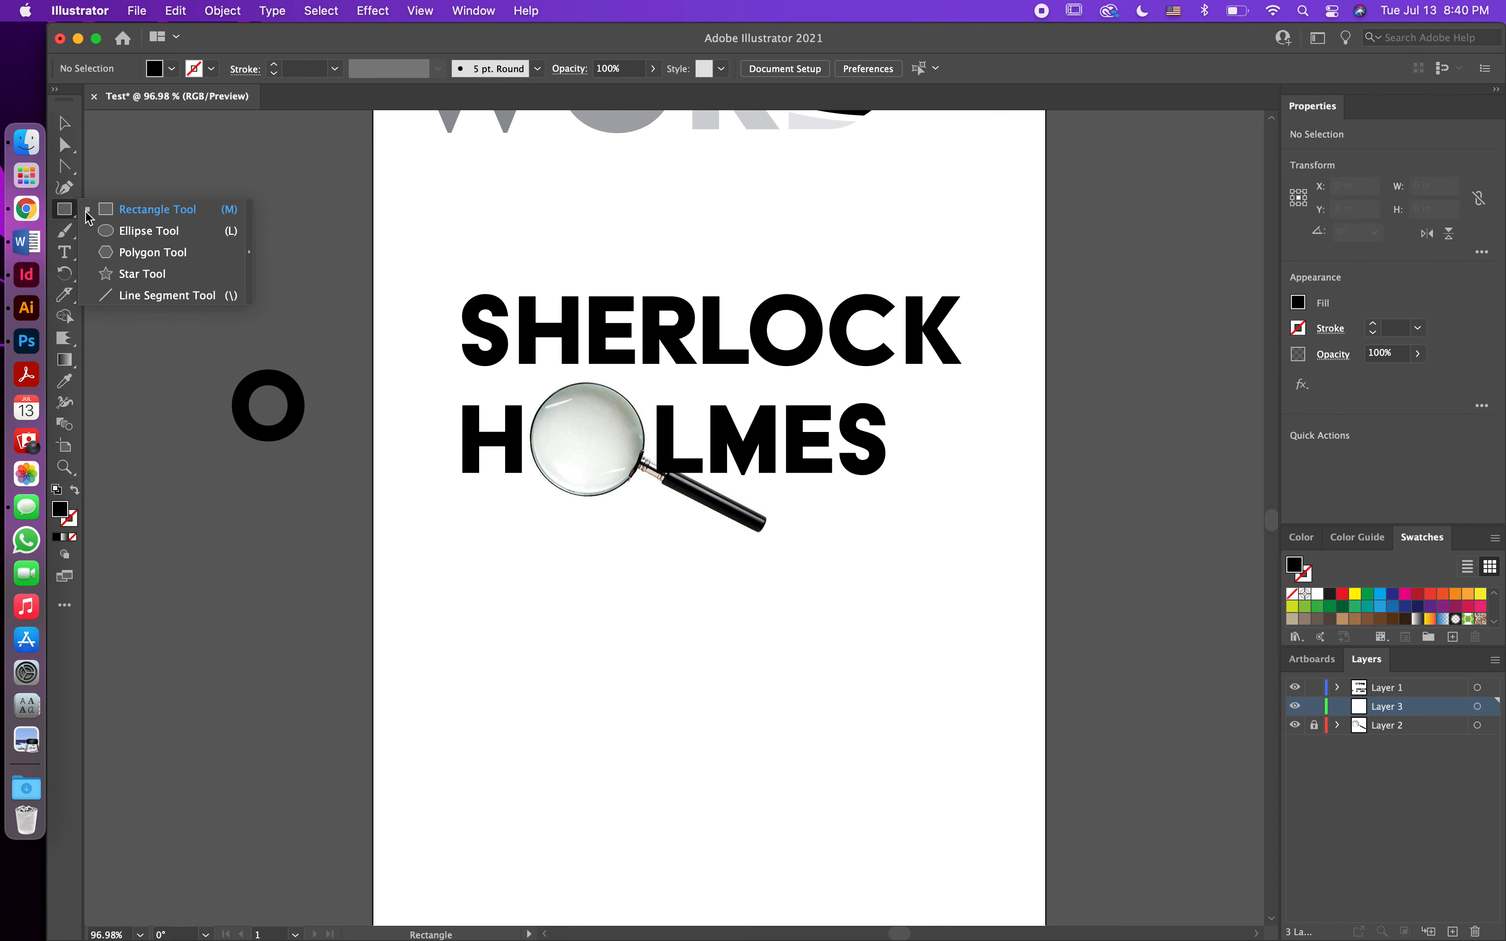
{"action": "left_click", "coordinate": [133, 232]}
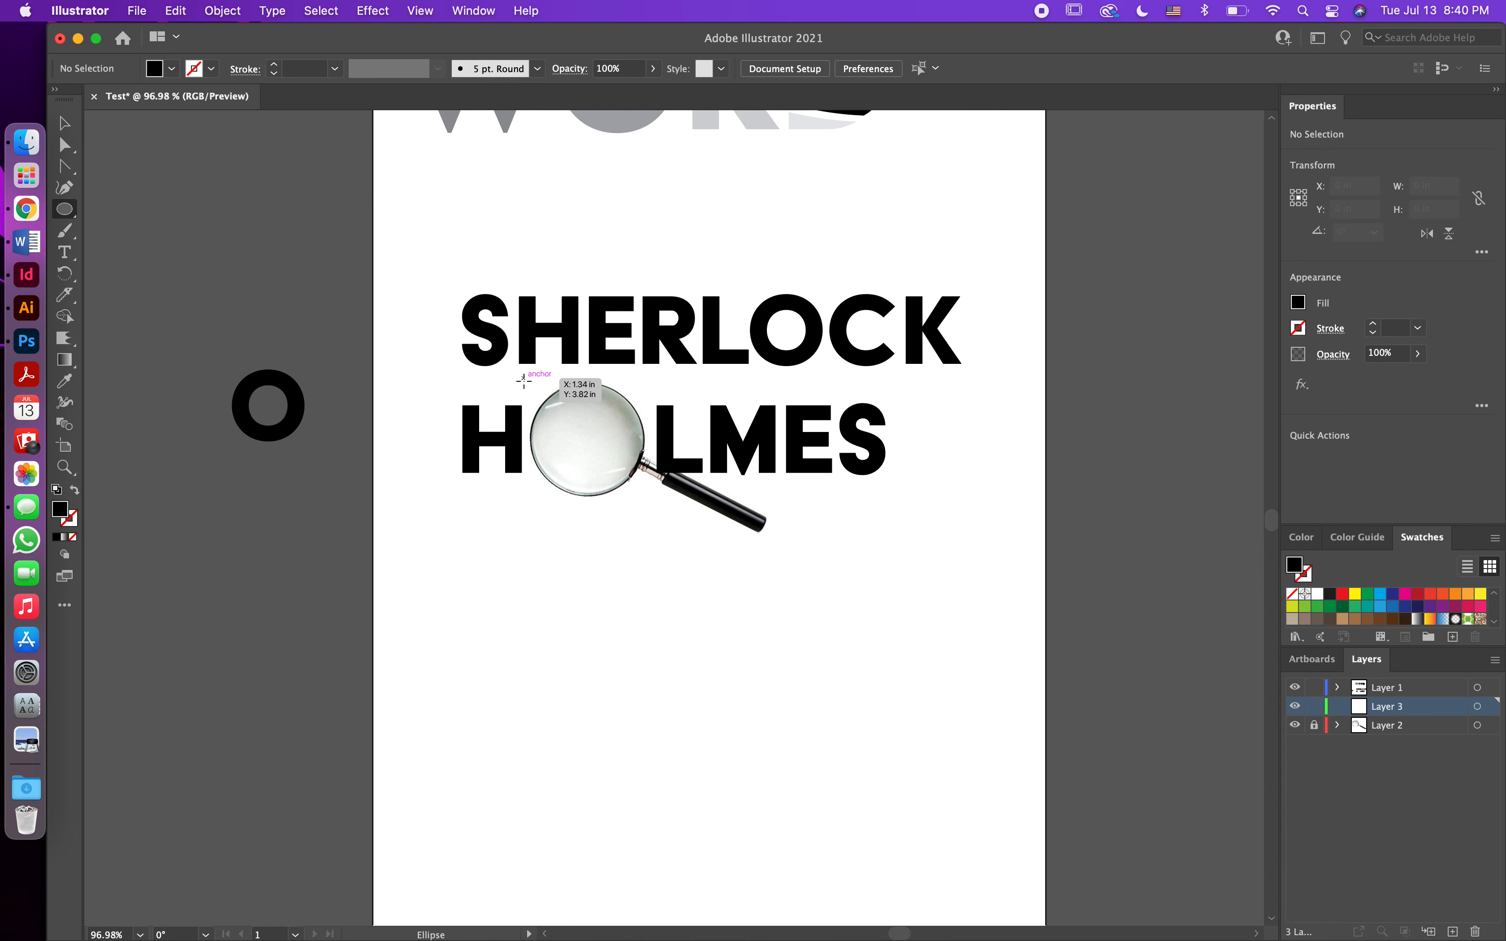
{"action": "left_click_drag", "start_coordinate": [519, 378], "coordinate": [633, 468]}
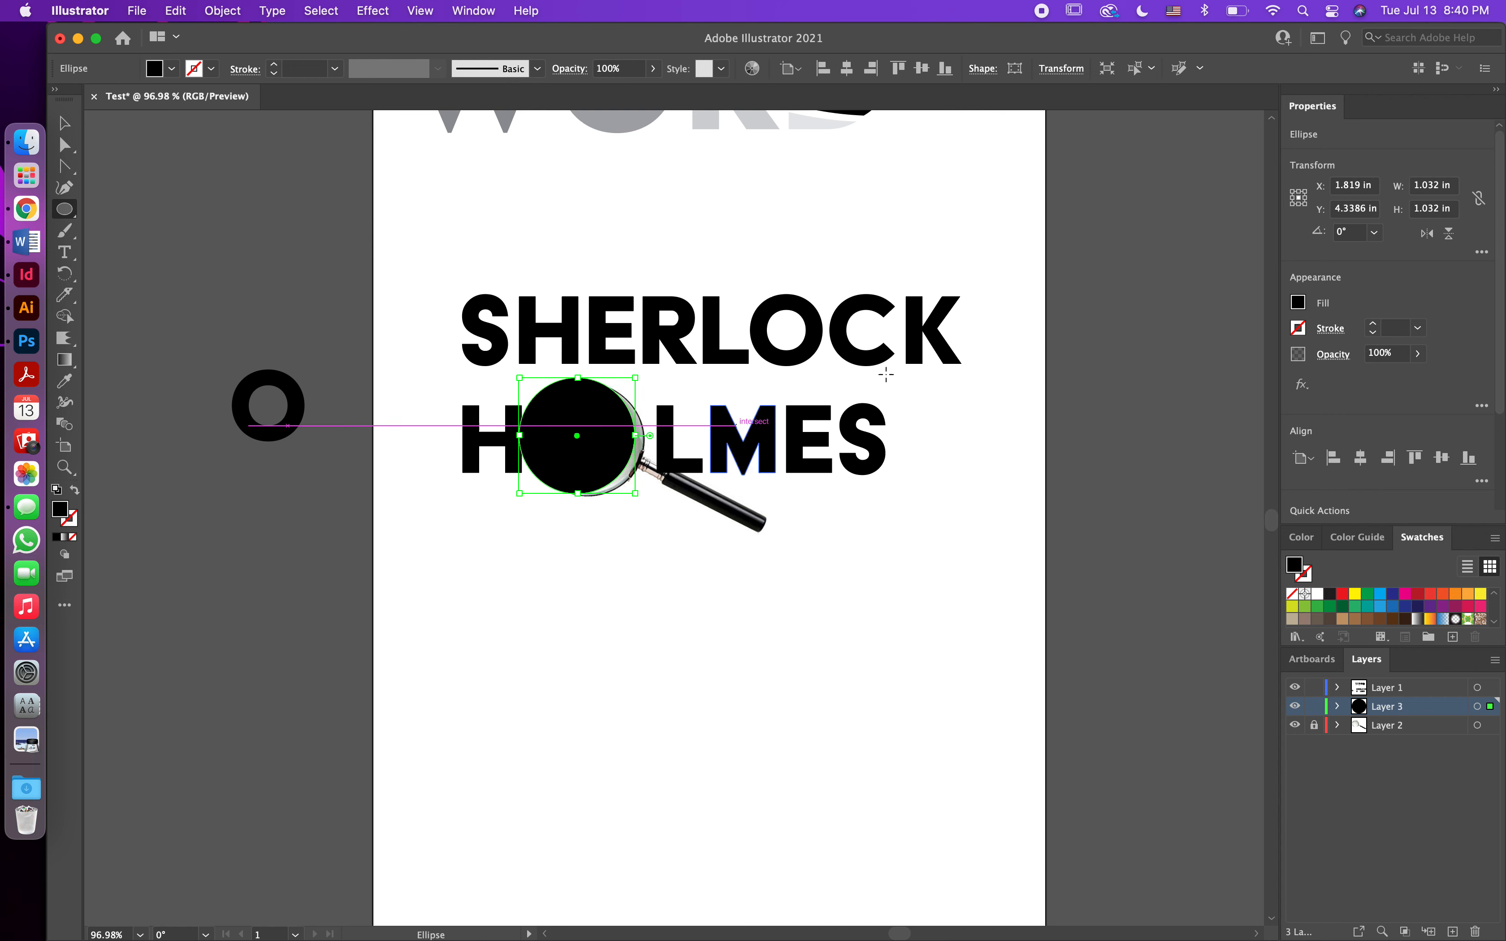
{"action": "left_click", "coordinate": [1298, 303]}
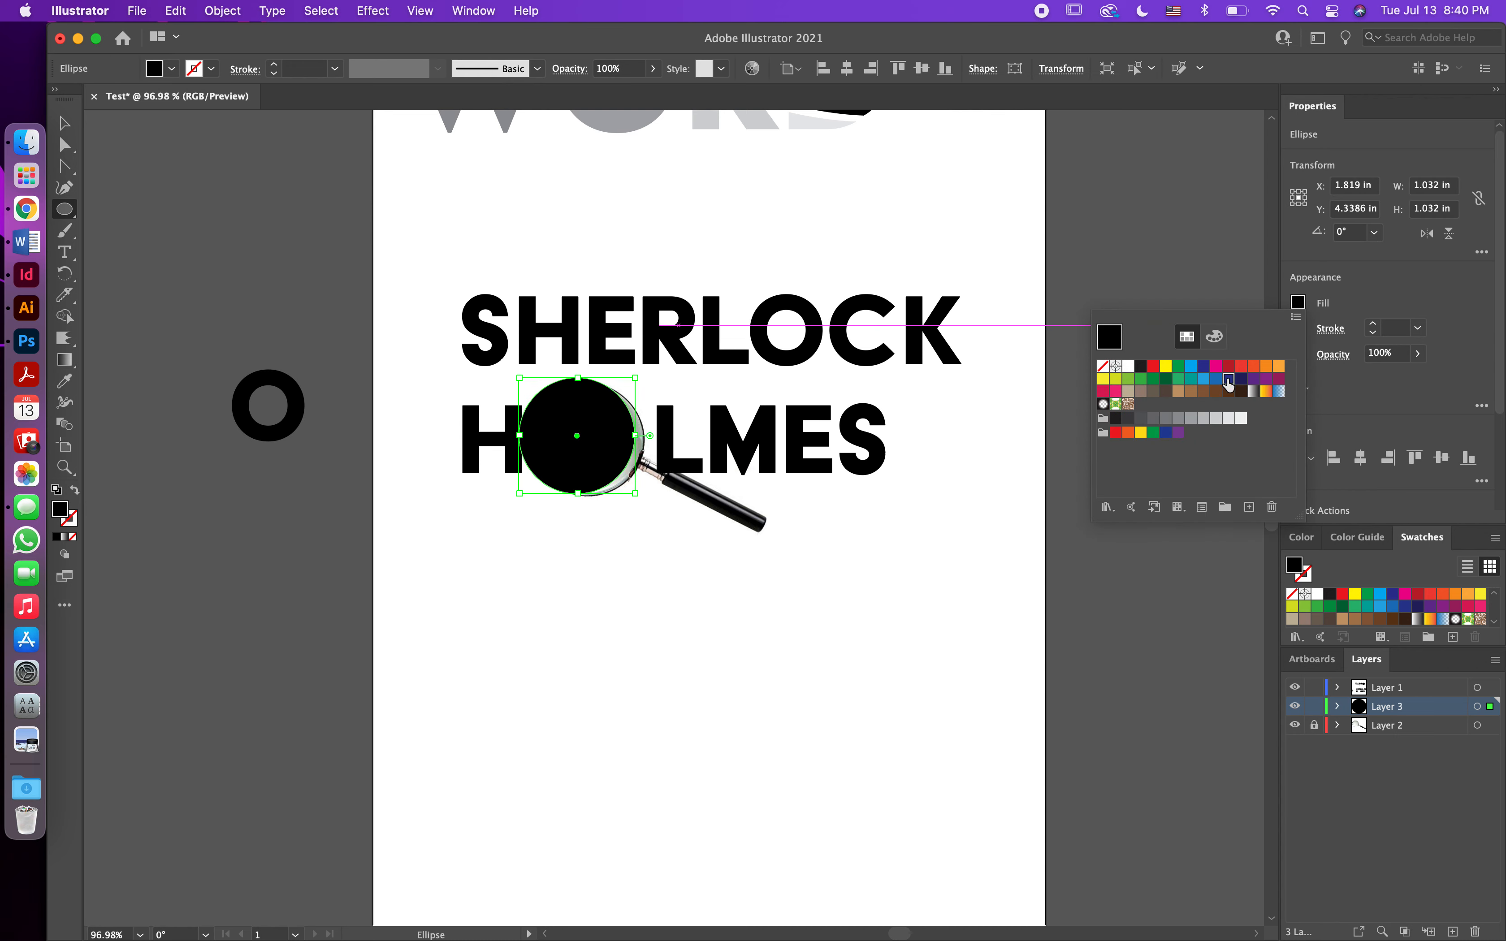
{"action": "left_click", "coordinate": [1226, 380]}
{"action": "left_click", "coordinate": [65, 128]}
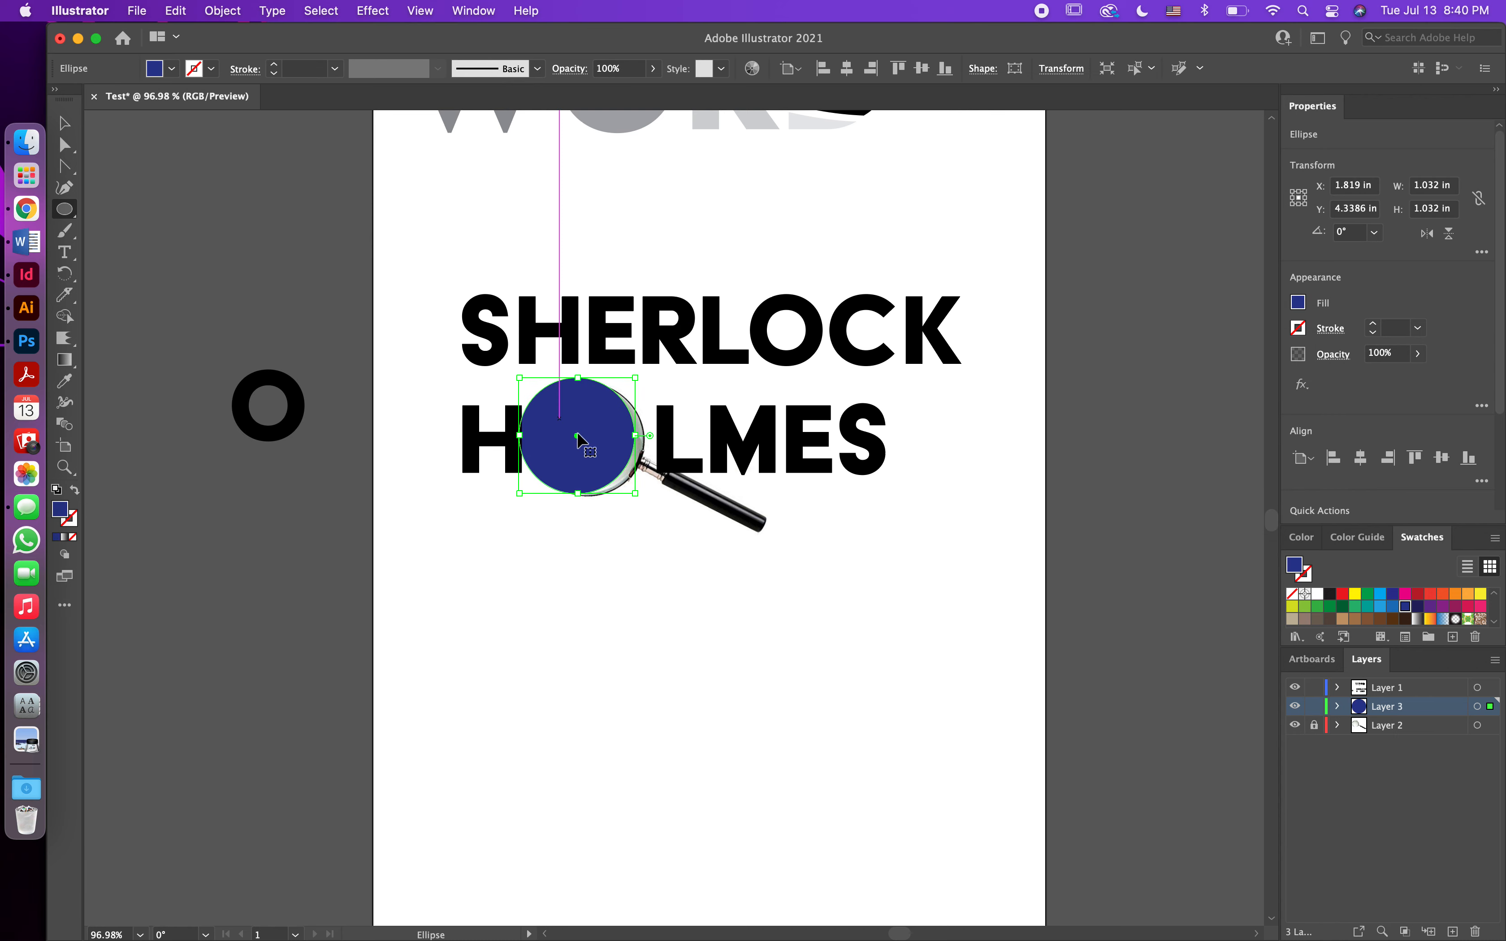
{"action": "left_click_drag", "start_coordinate": [578, 441], "coordinate": [590, 443]}
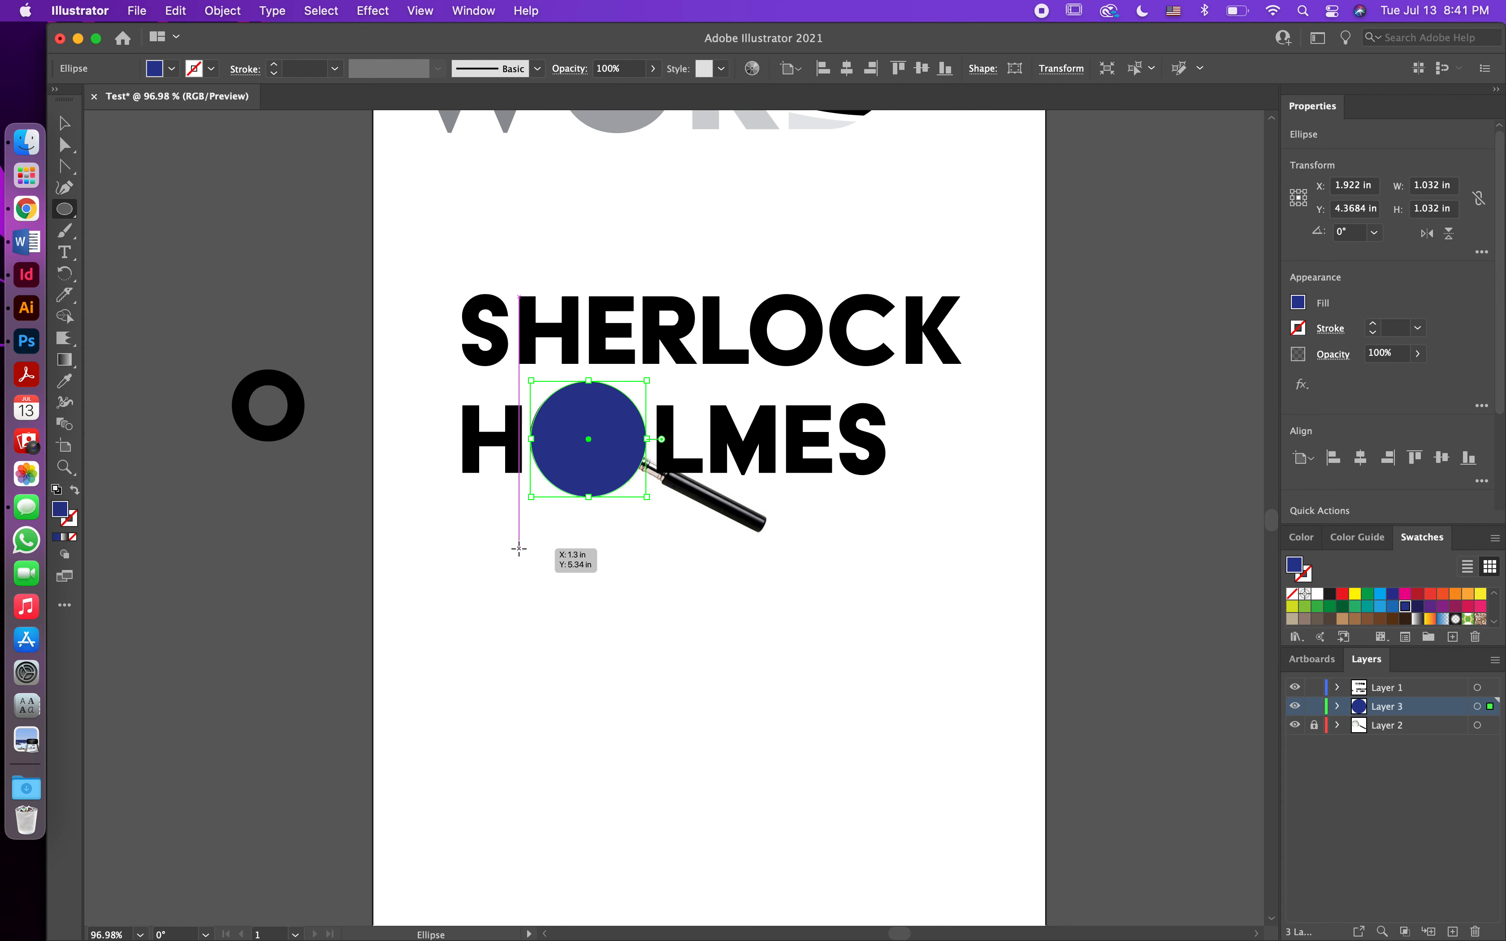
Step: Draw a second circle about 0.83 in across, filled red, and center it on the blue circle
{"action": "left_click_drag", "start_coordinate": [519, 549], "coordinate": [612, 630]}
{"action": "left_click", "coordinate": [1296, 303]}
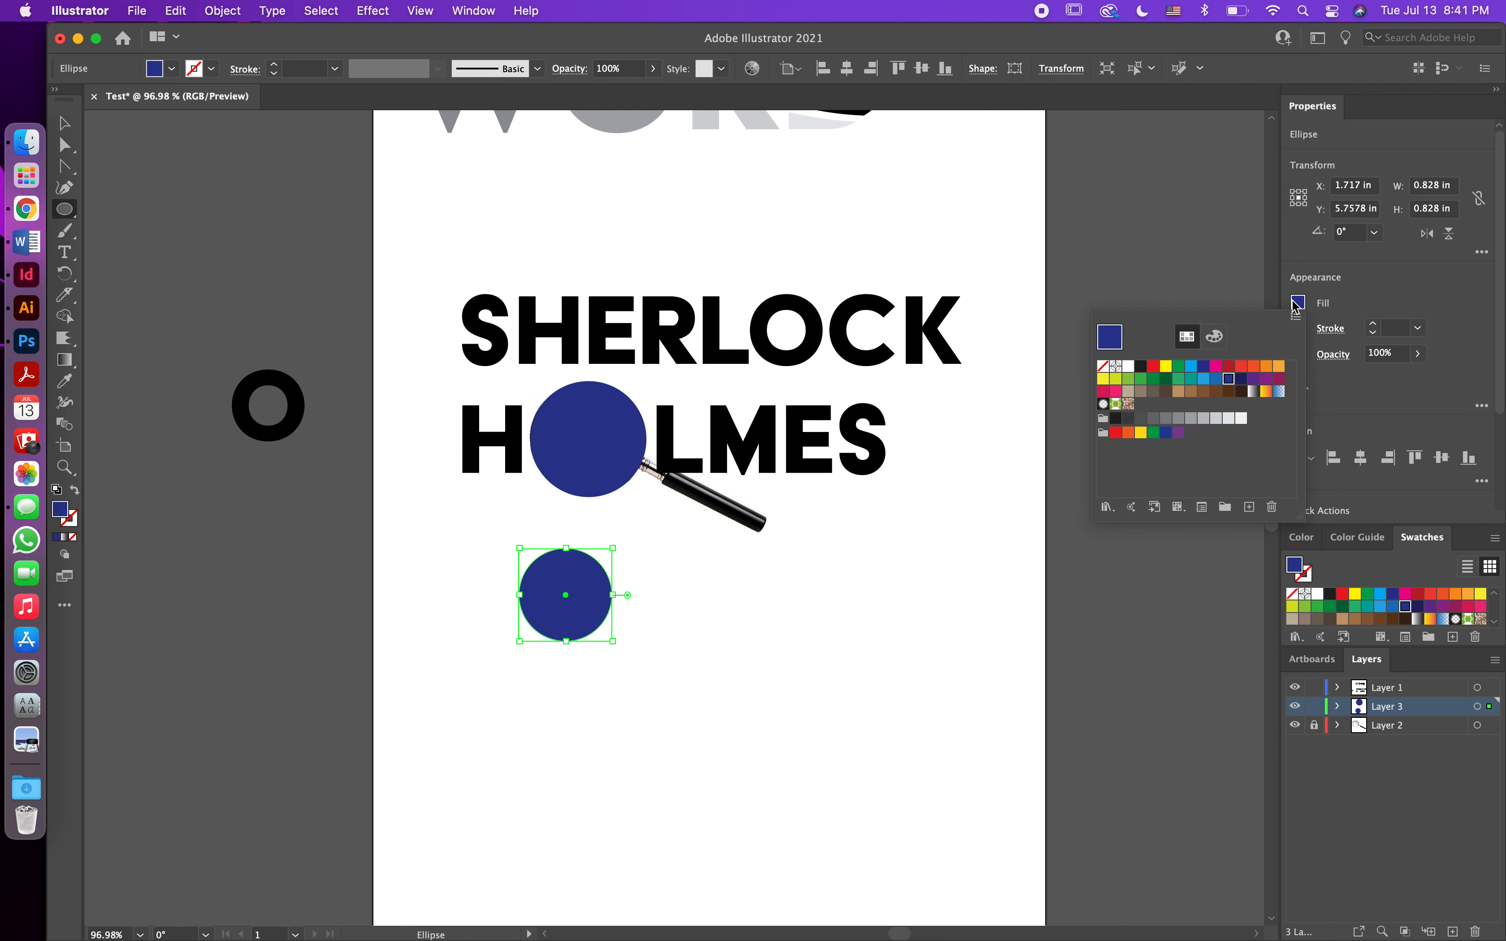
{"action": "left_click", "coordinate": [1242, 369]}
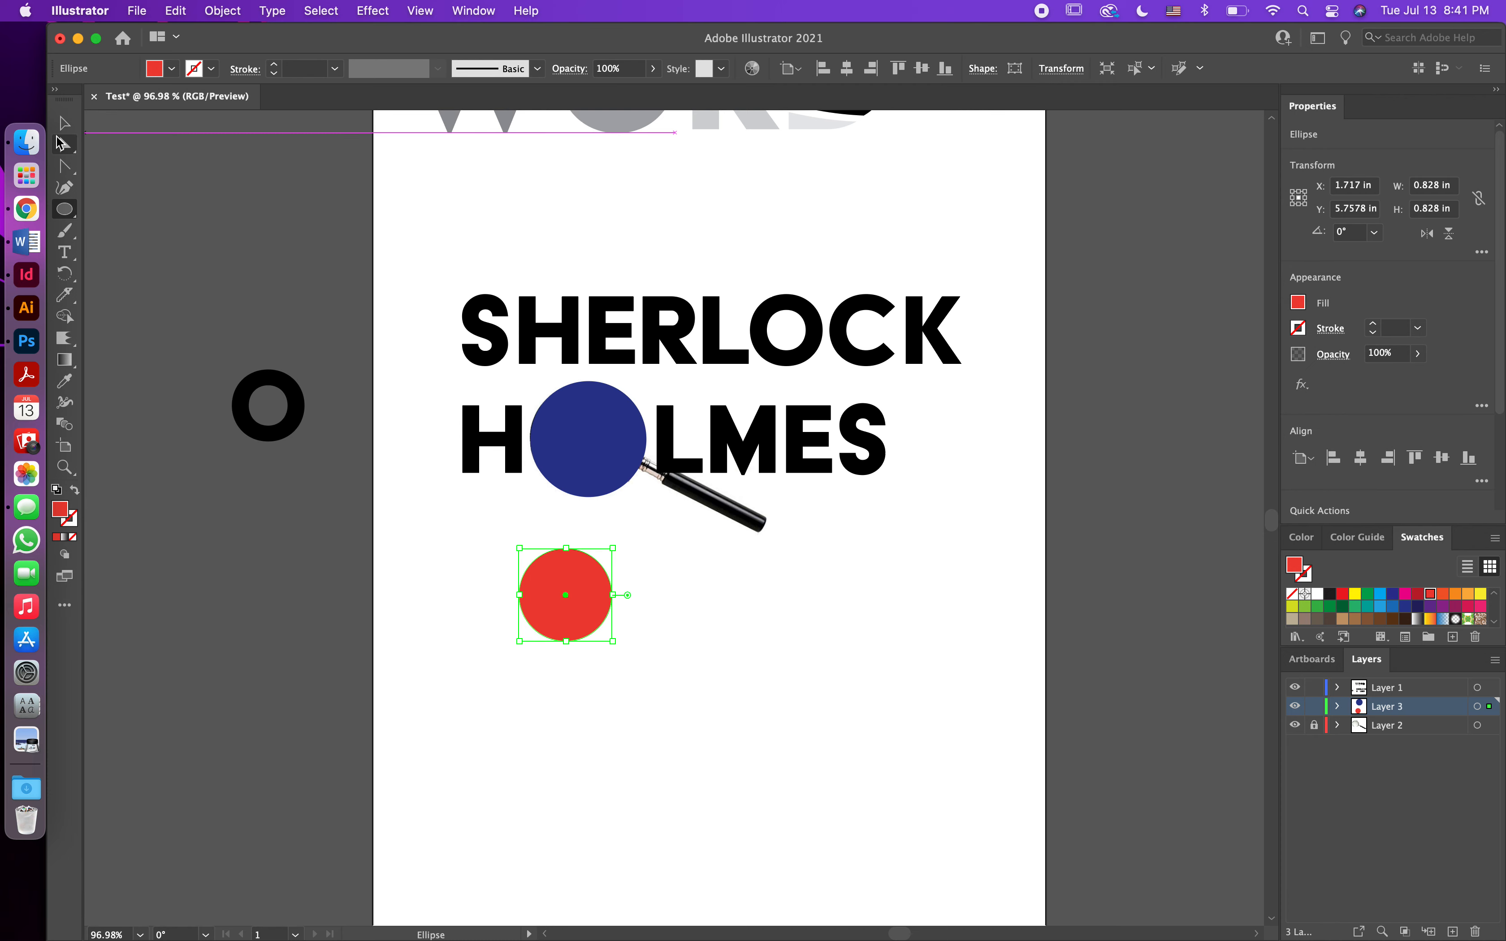
{"action": "key", "text": "v"}
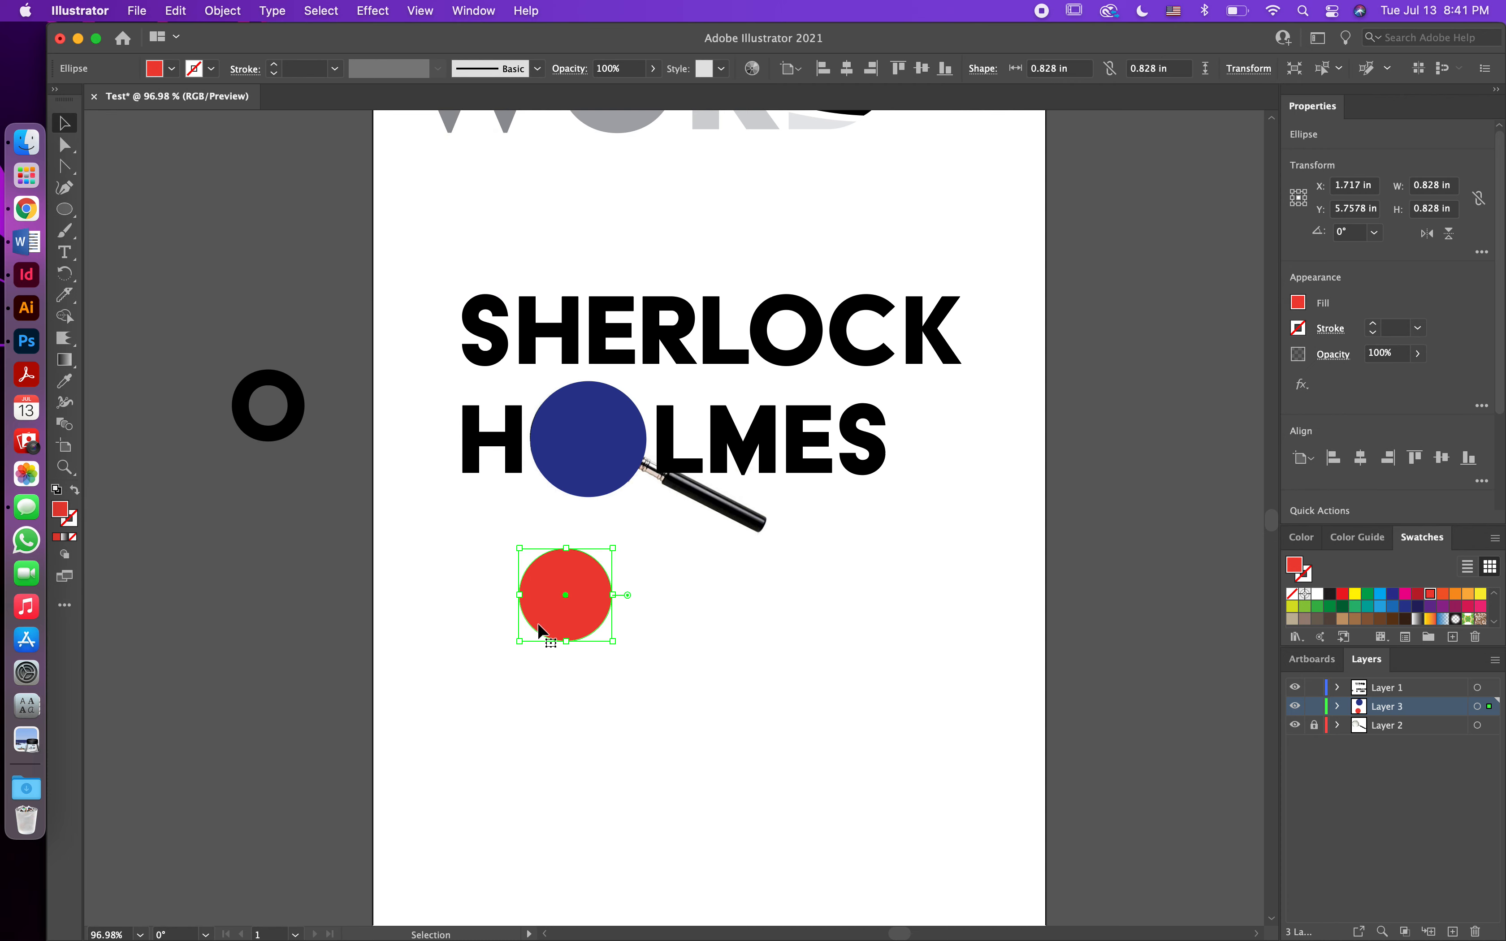
{"action": "left_click_drag", "start_coordinate": [547, 617], "coordinate": [567, 456]}
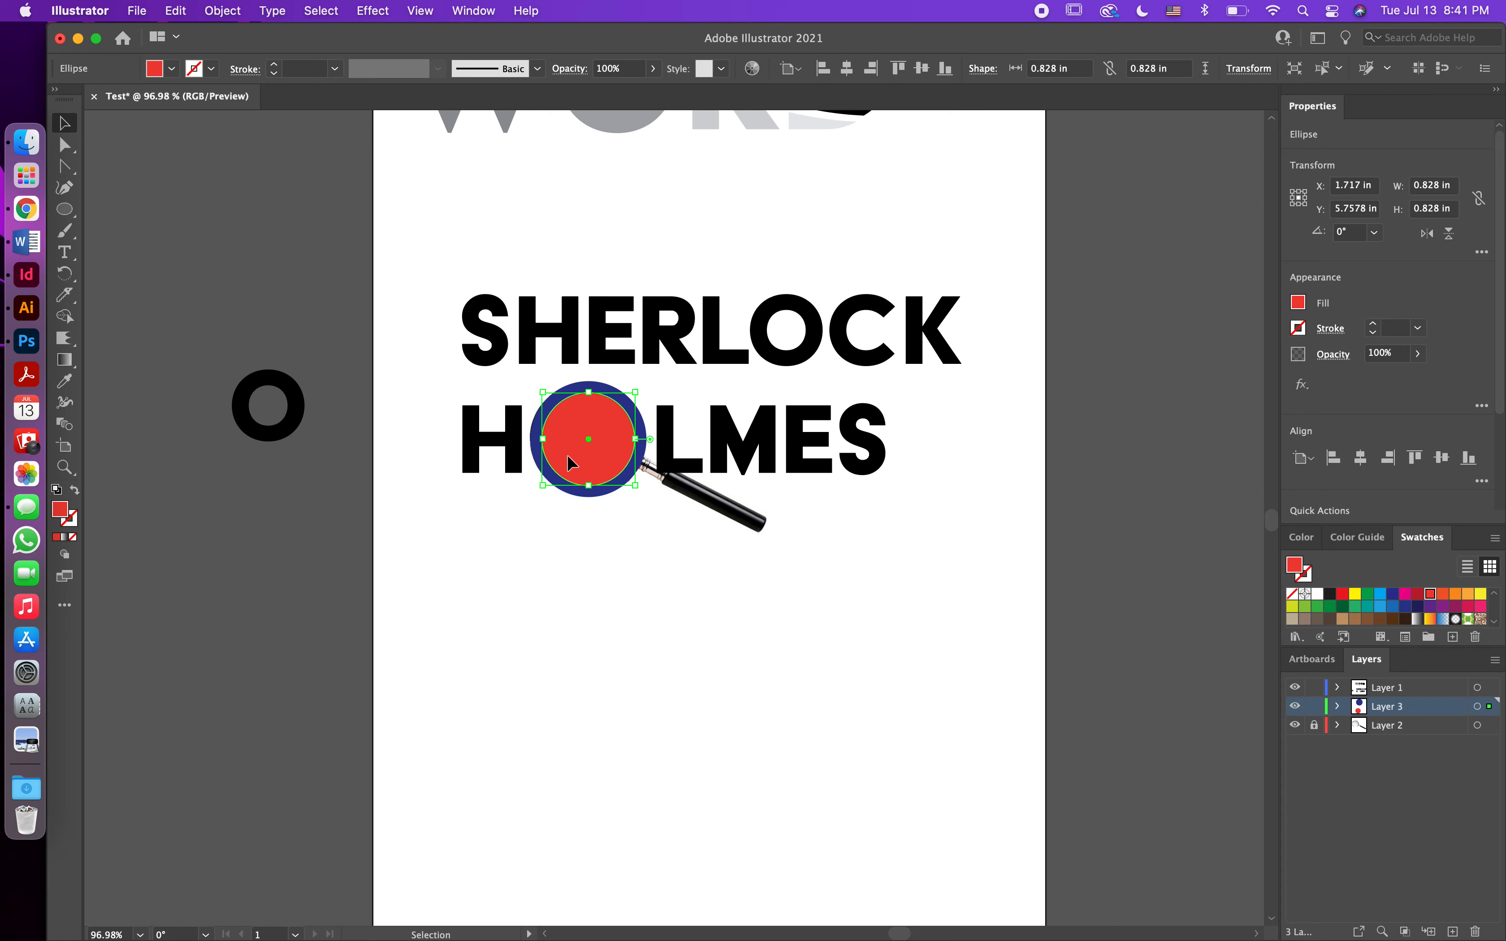
Step: Enlarge the red circle slightly about its center to leave a thinner blue rim, and select both circles
{"action": "scroll", "coordinate": [567, 456], "scroll_direction": "up", "scroll_amount": 3}
{"action": "scroll", "coordinate": [568, 461], "scroll_direction": "up", "scroll_amount": 1}
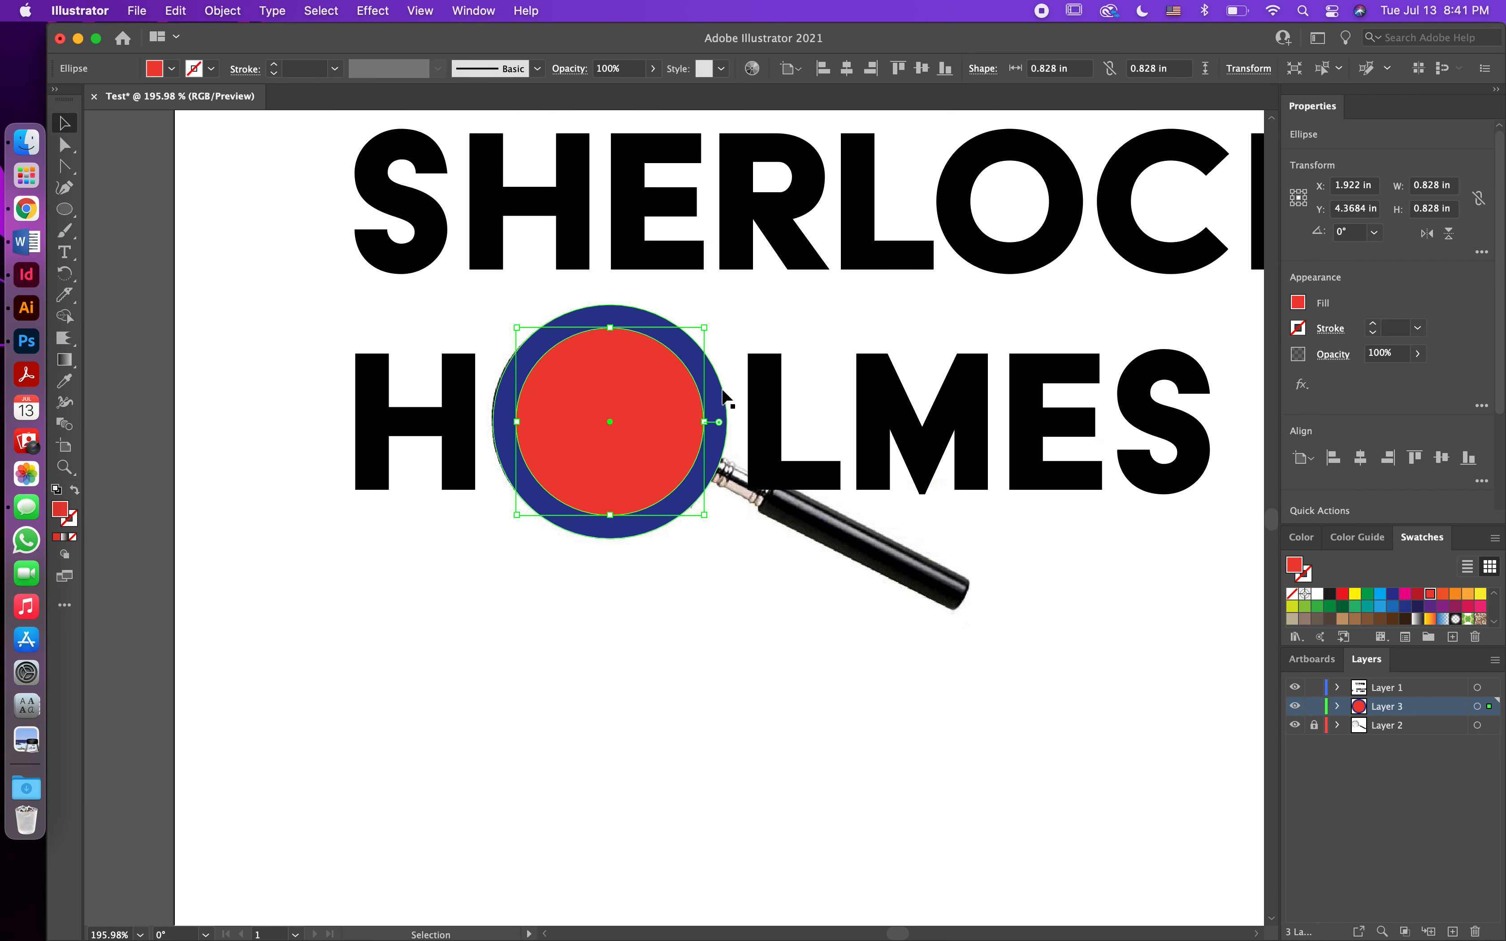
{"action": "left_click_drag", "start_coordinate": [708, 331], "coordinate": [668, 361]}
{"action": "left_click", "coordinate": [672, 614]}
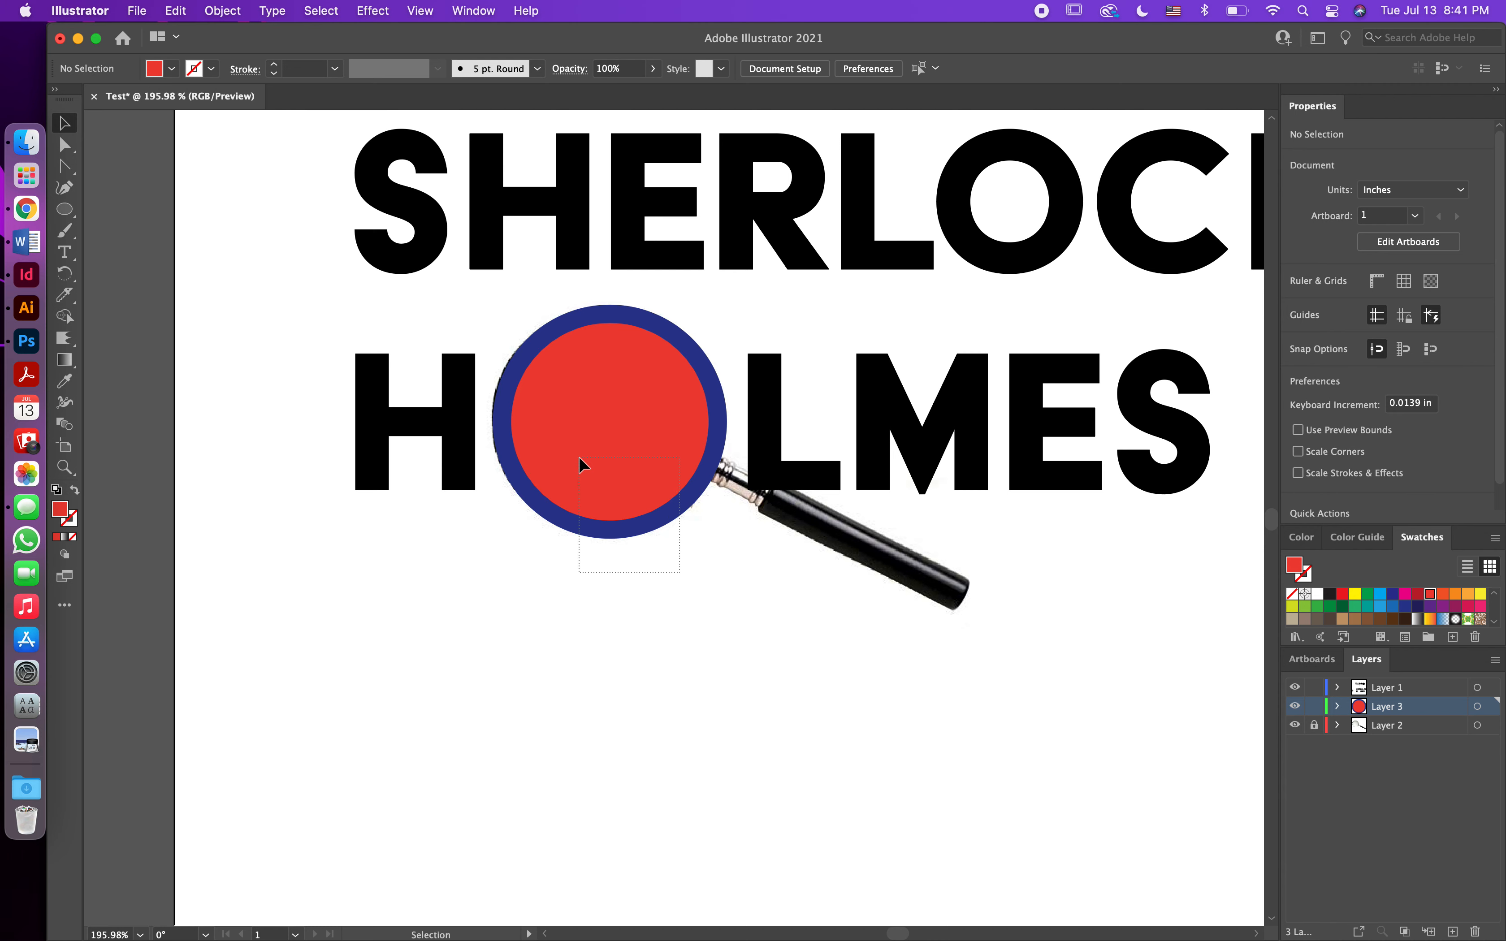
{"action": "left_click_drag", "start_coordinate": [579, 457], "coordinate": [579, 458]}
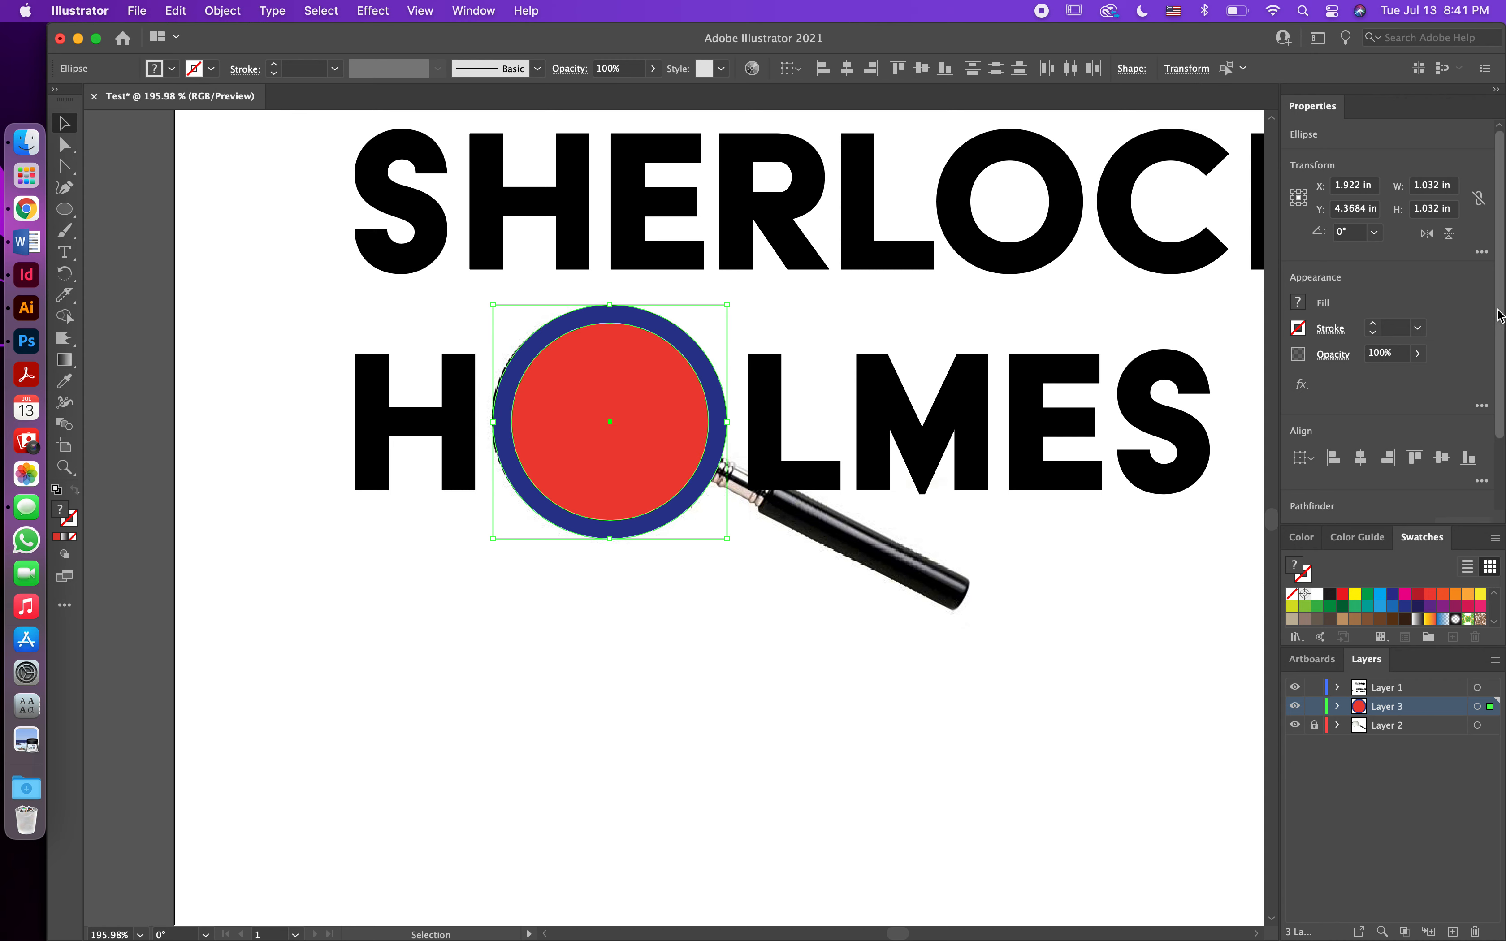
Step: Subtract the red circle from the blue one with Minus Front and nudge the resulting ring slightly left over the lens
{"action": "scroll", "coordinate": [1497, 317], "scroll_direction": "down", "scroll_amount": 3}
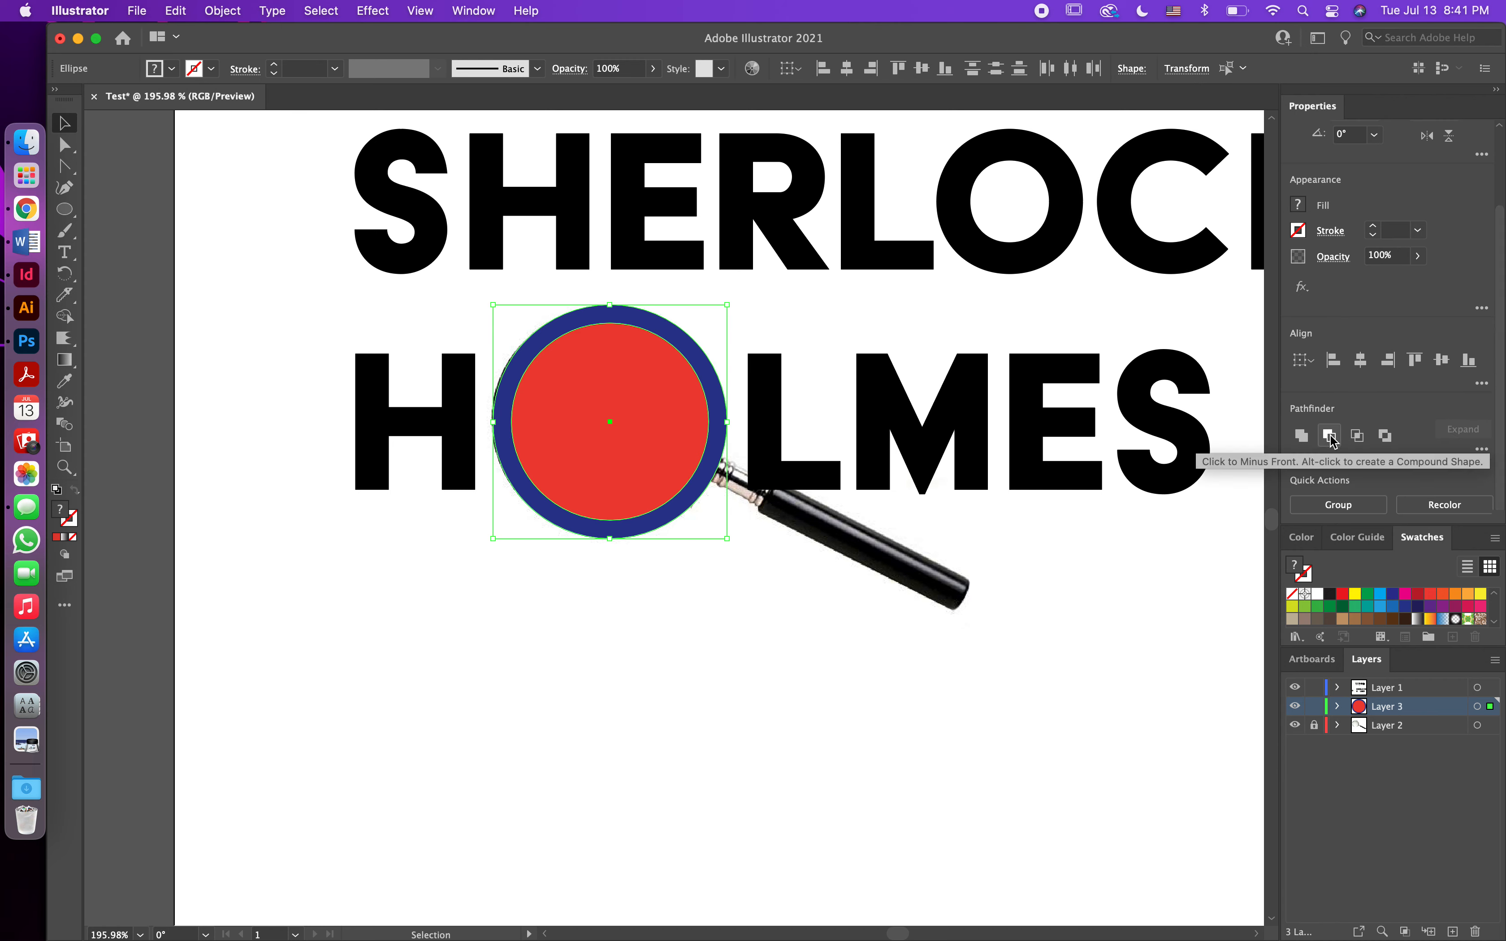
{"action": "left_click", "coordinate": [1330, 437]}
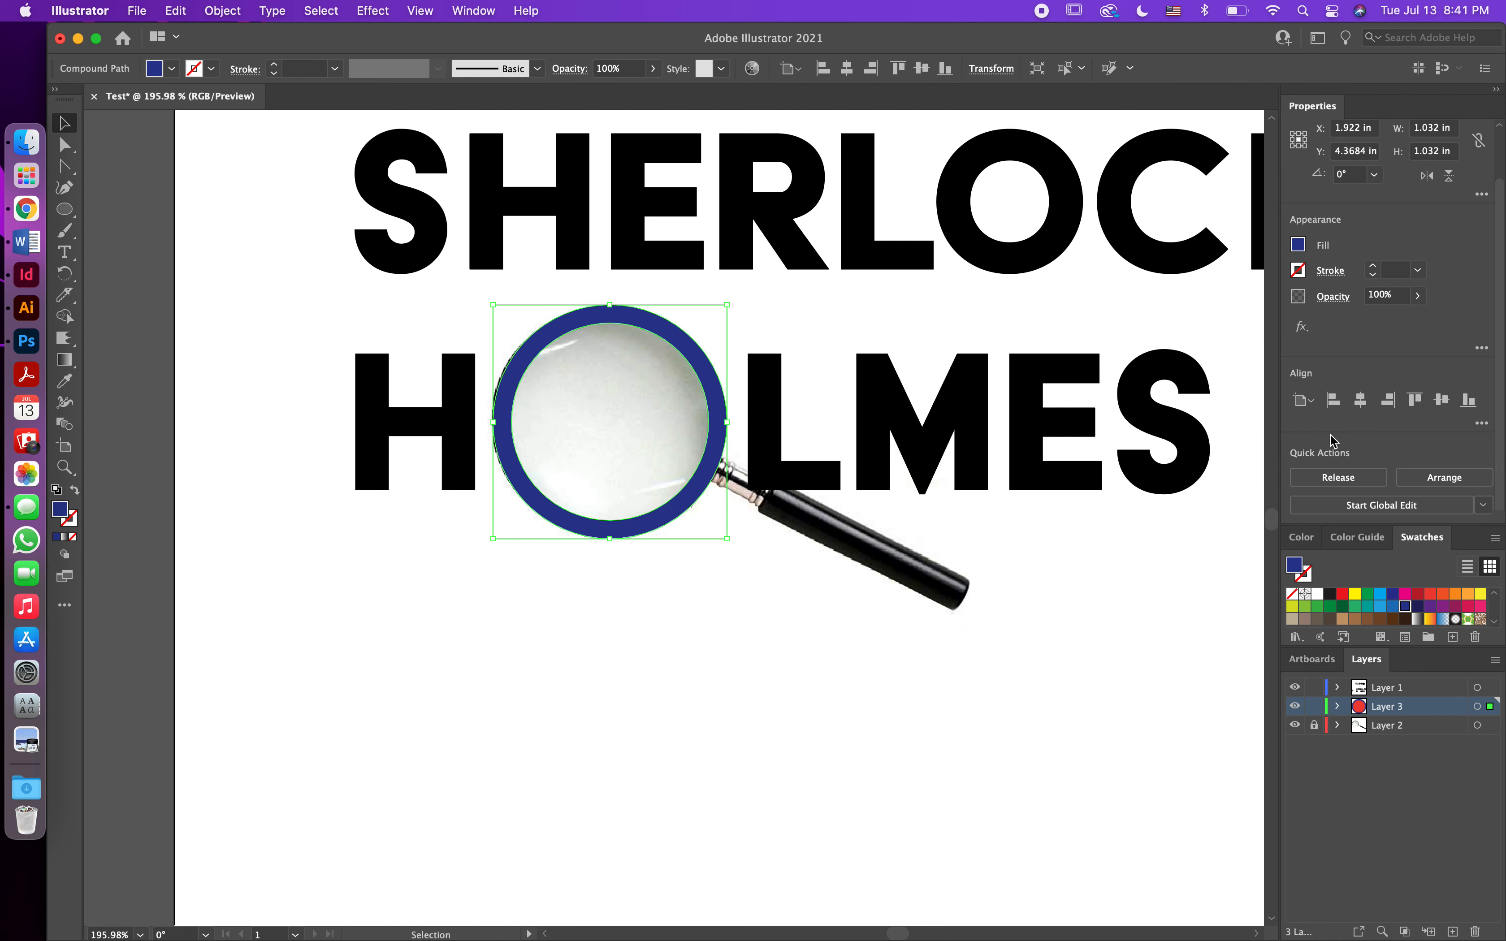
{"action": "left_click_drag", "start_coordinate": [662, 336], "coordinate": [658, 609]}
{"action": "left_click_drag", "start_coordinate": [650, 521], "coordinate": [652, 330]}
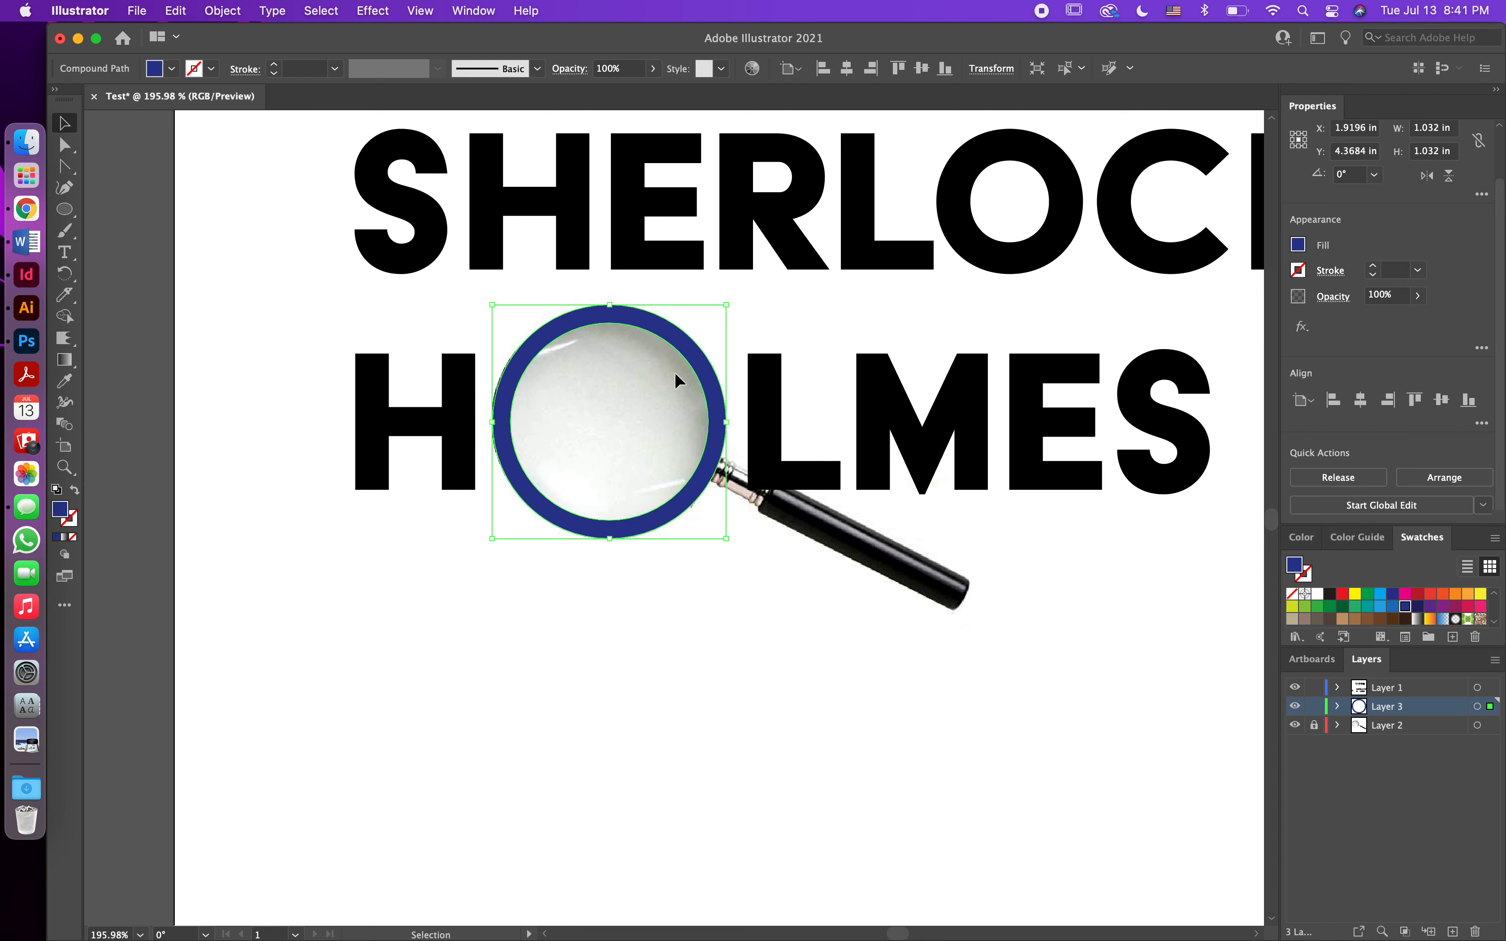
{"action": "key", "text": "Left"}
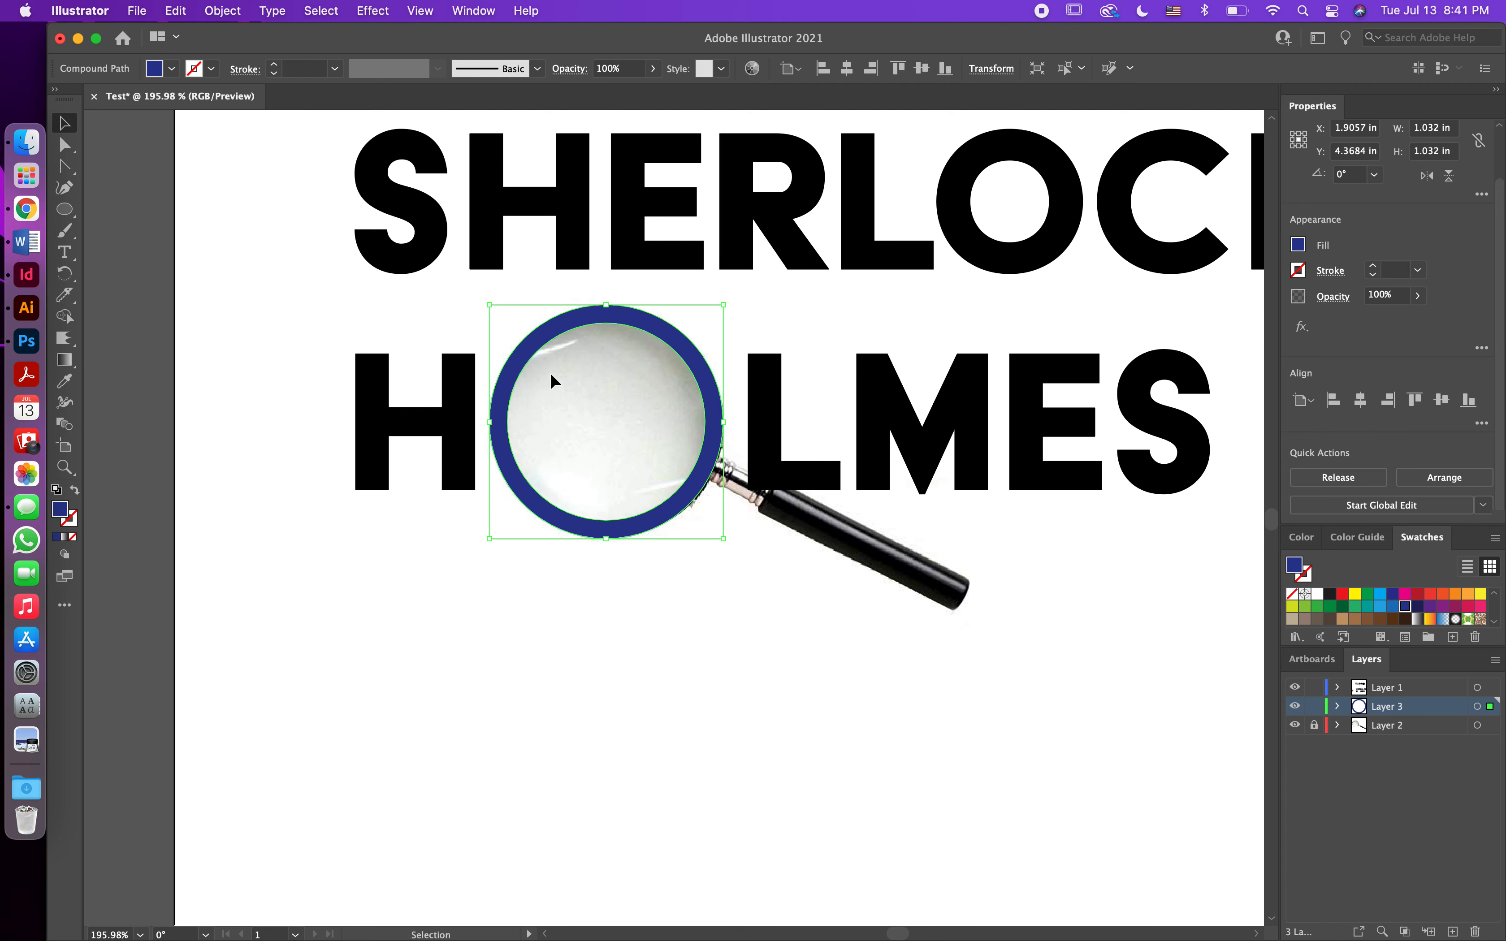
Step: Draw two overlapping ellipses inside the lens, about 0.34 by 0.43 in and 0.32 by 0.53 in, and fill the second dark red
{"action": "left_click", "coordinate": [64, 209]}
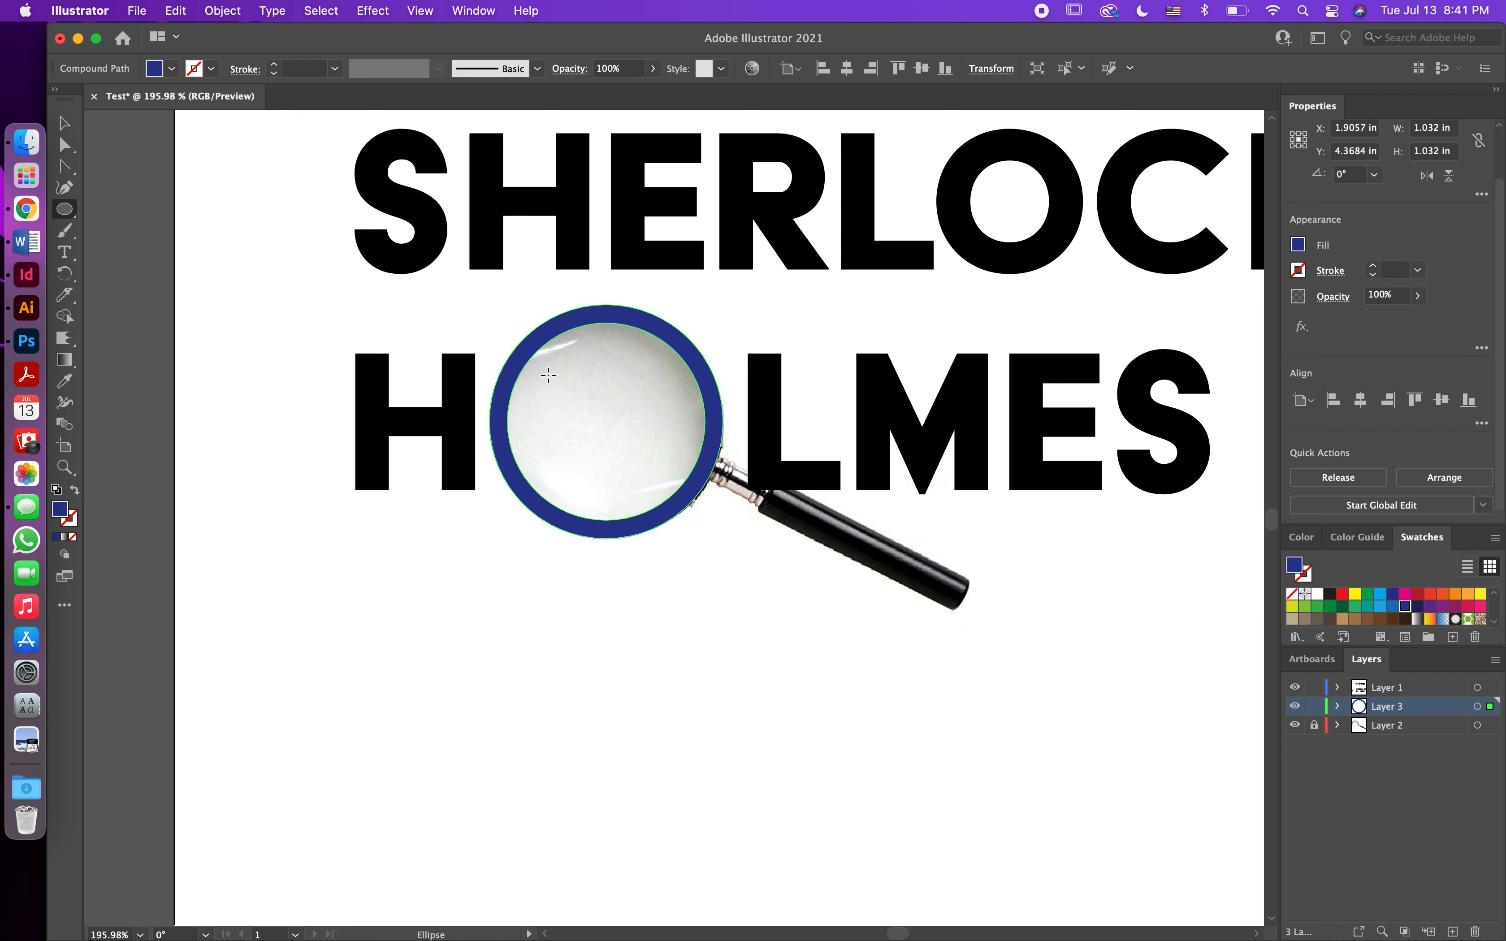
{"action": "left_click_drag", "start_coordinate": [531, 378], "coordinate": [607, 474]}
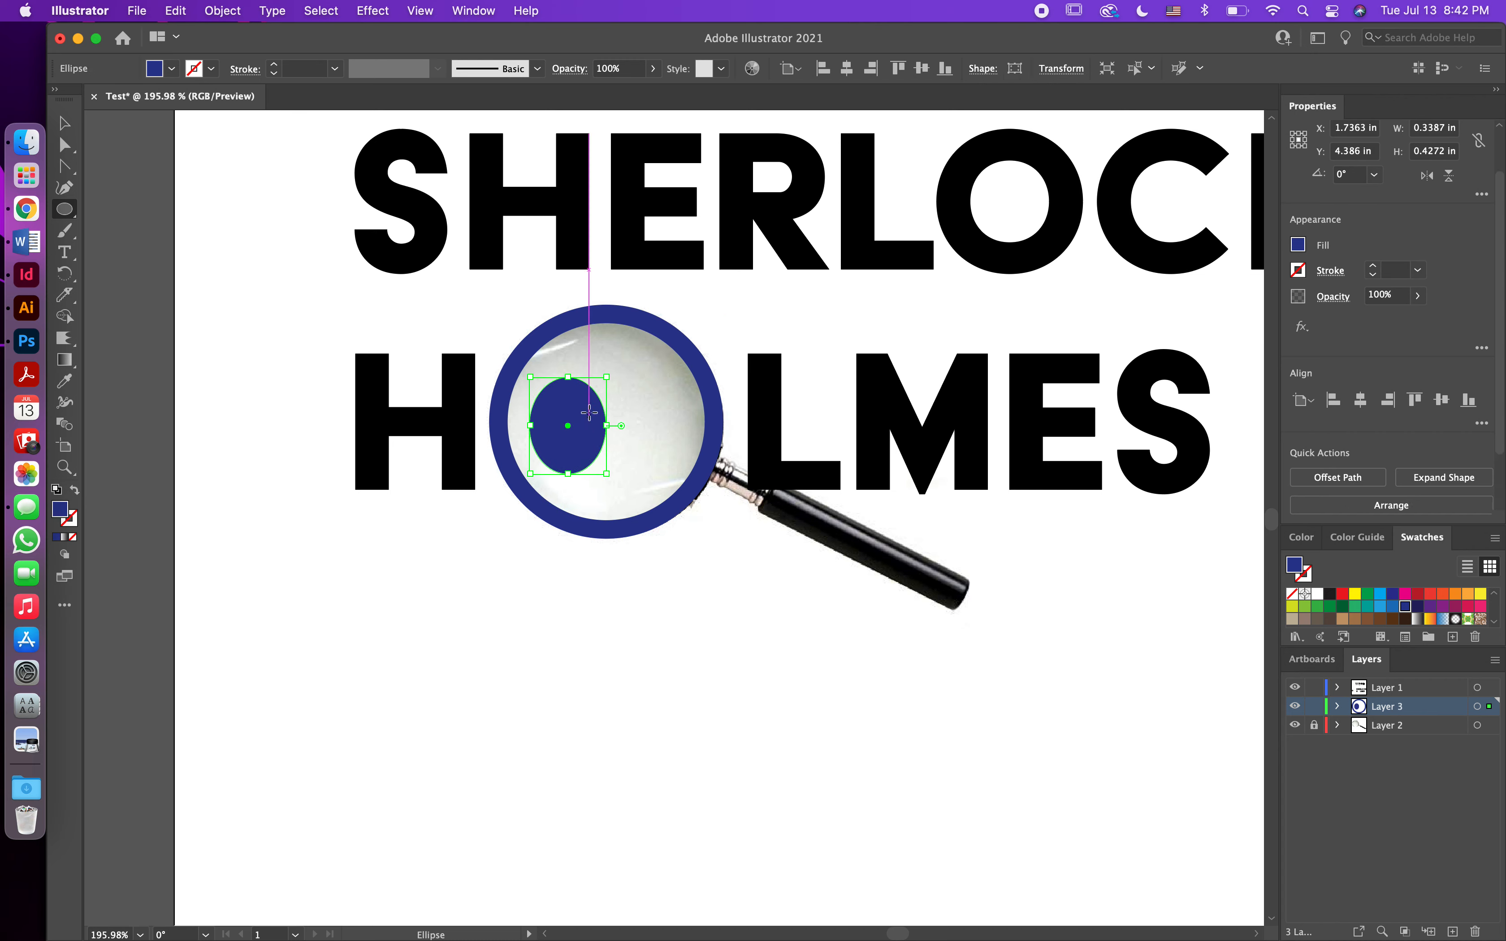
{"action": "left_click_drag", "start_coordinate": [561, 355], "coordinate": [578, 426]}
{"action": "key", "text": "v"}
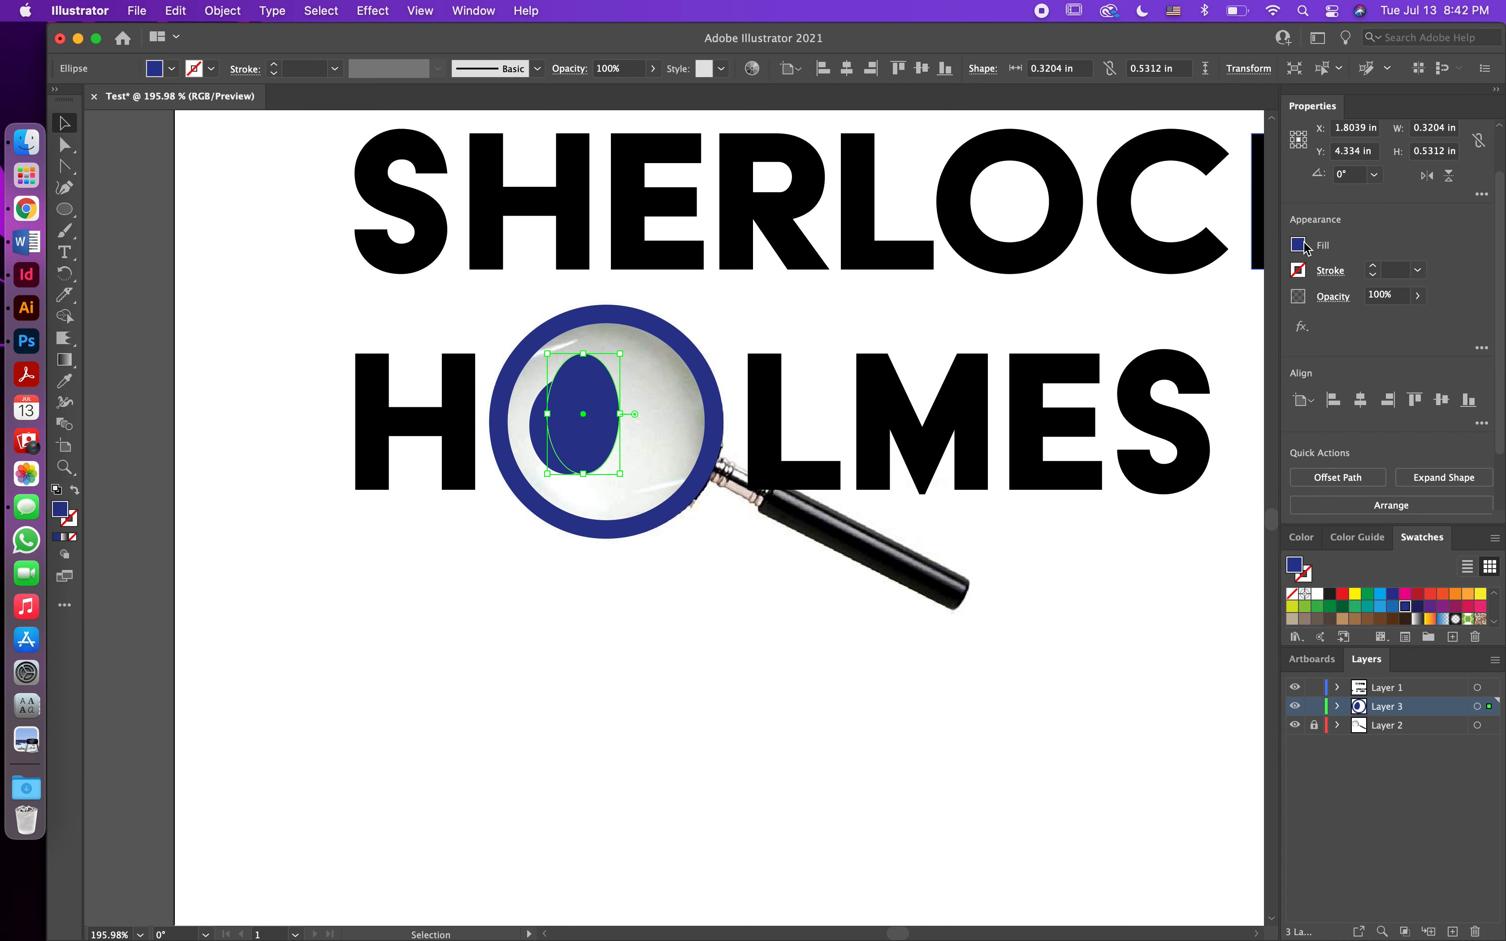
{"action": "left_click", "coordinate": [1300, 246]}
{"action": "left_click", "coordinate": [1229, 309]}
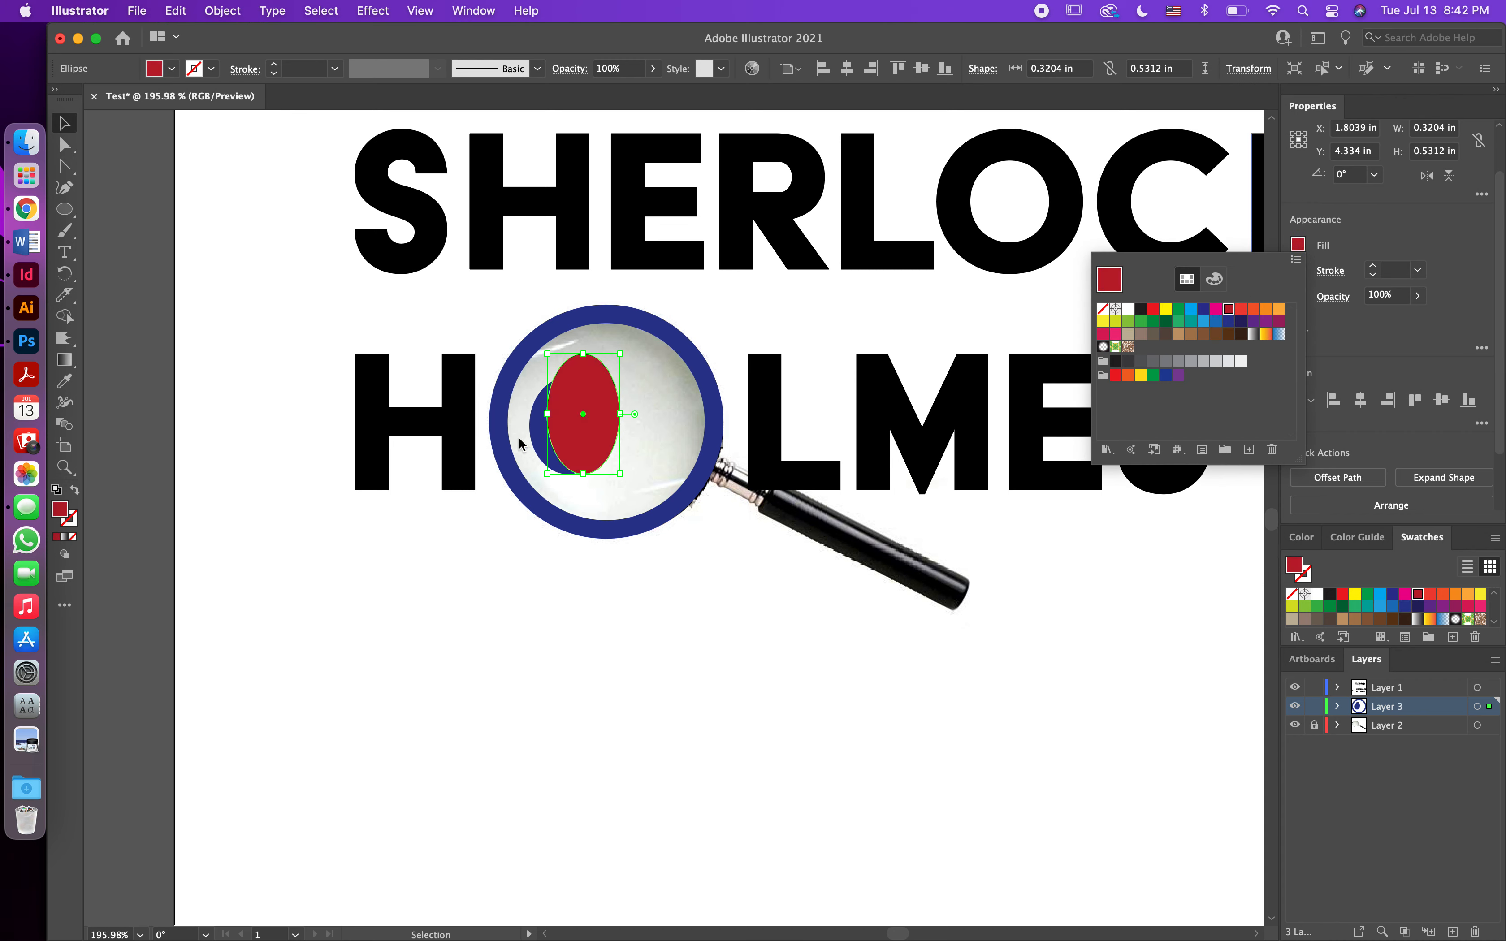
Step: Shift the red ellipse left, subtract it from the blue one to leave a crescent, and move the crescent closer to the ring's lower-left edge
{"action": "left_click", "coordinate": [577, 426]}
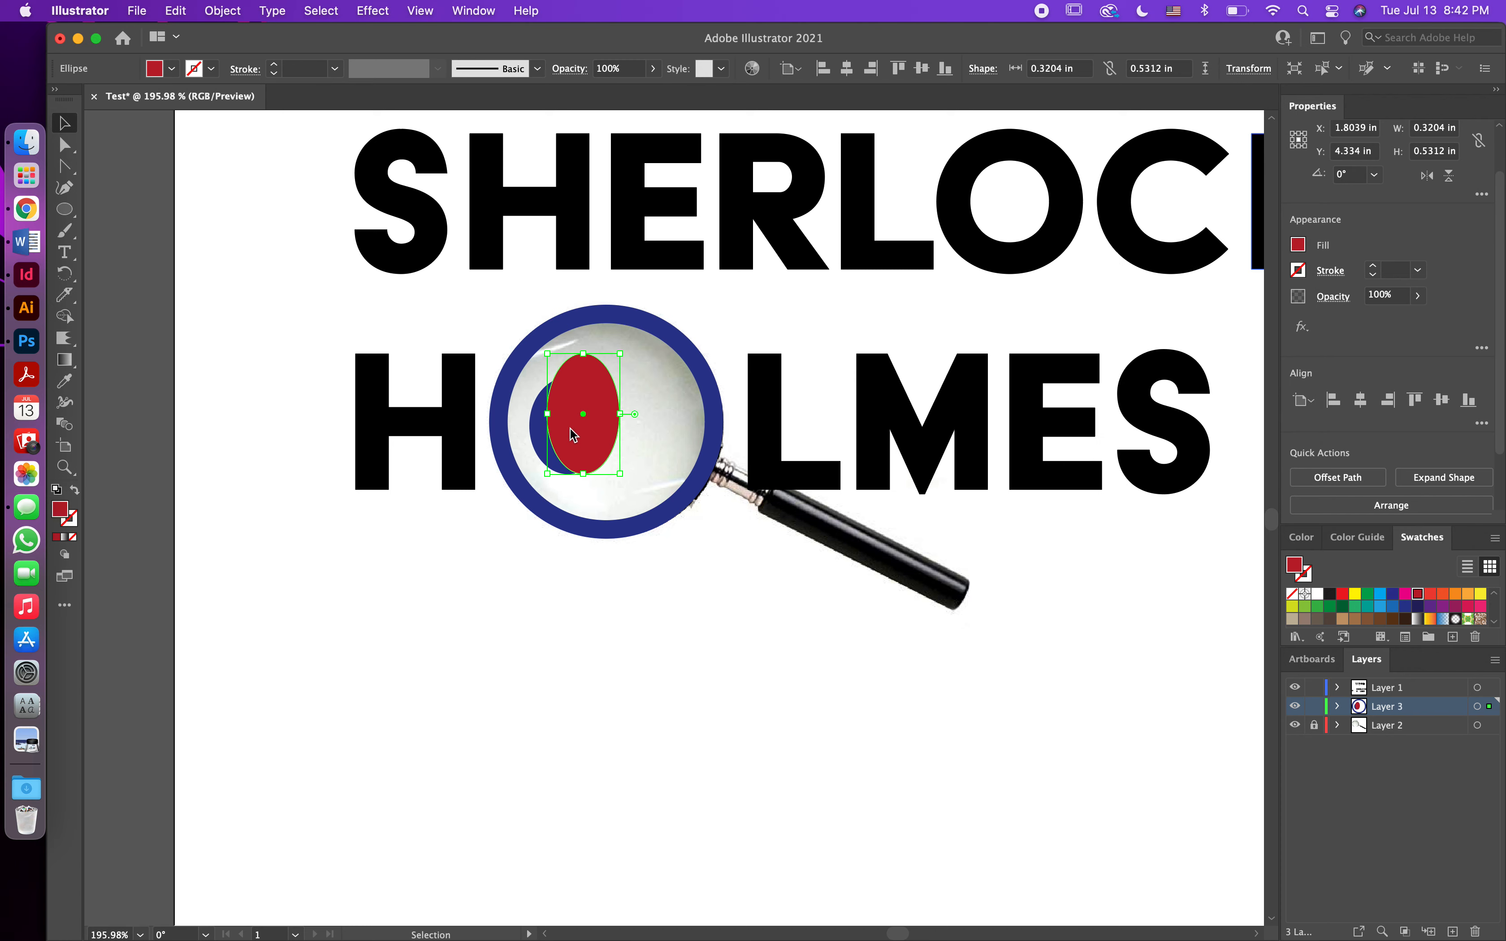
{"action": "key", "text": "Left"}
{"action": "key", "text": "Left"}
{"action": "left_click_drag", "start_coordinate": [642, 456], "coordinate": [564, 416]}
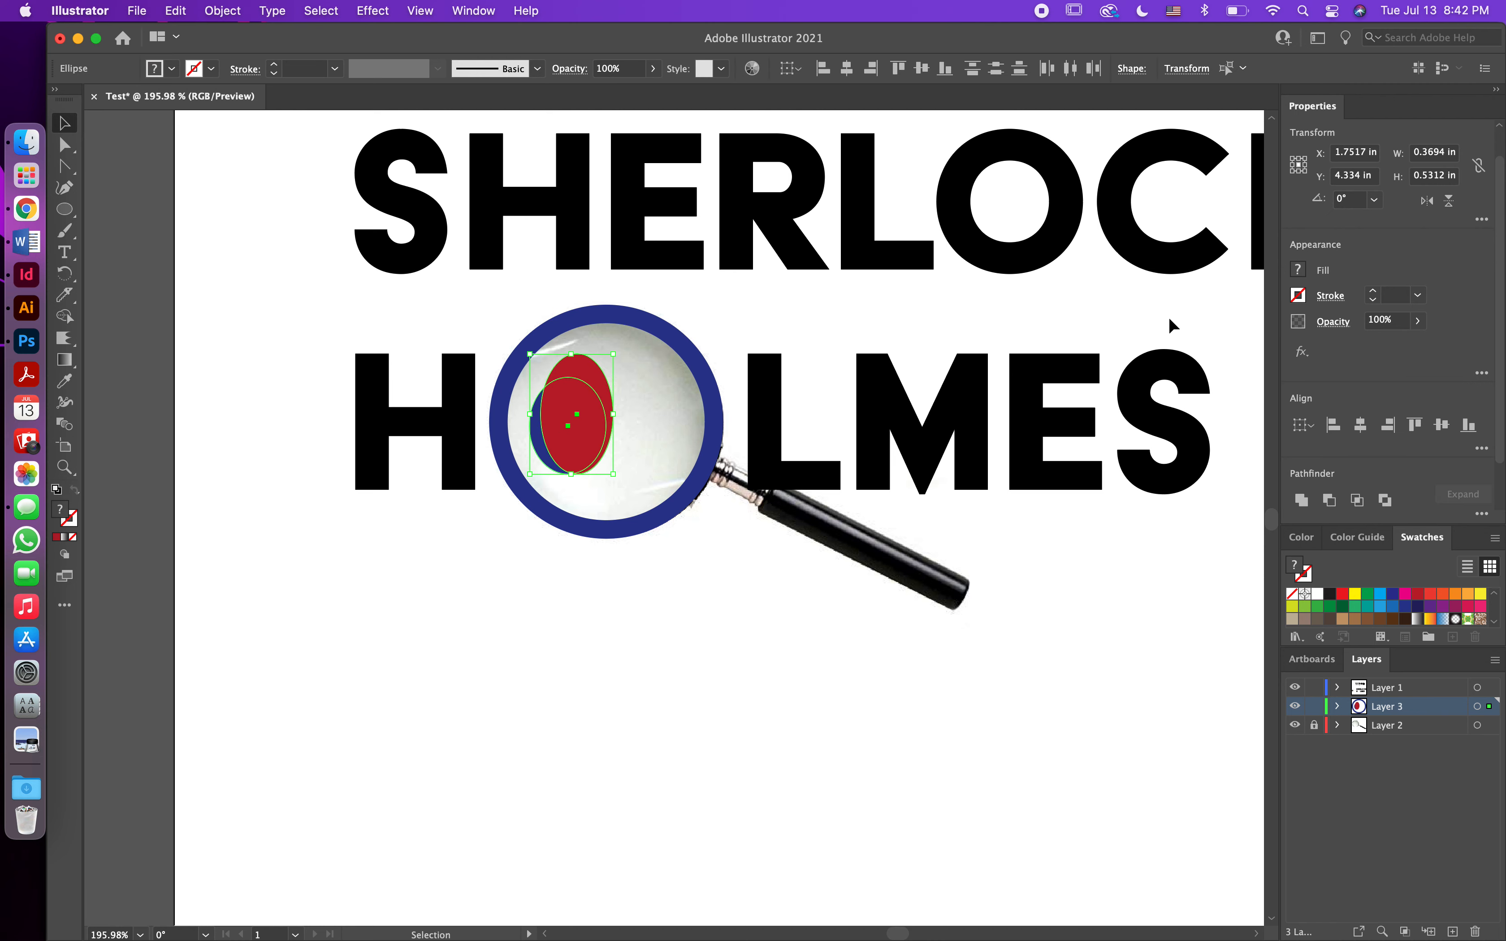
{"action": "left_click", "coordinate": [1329, 500]}
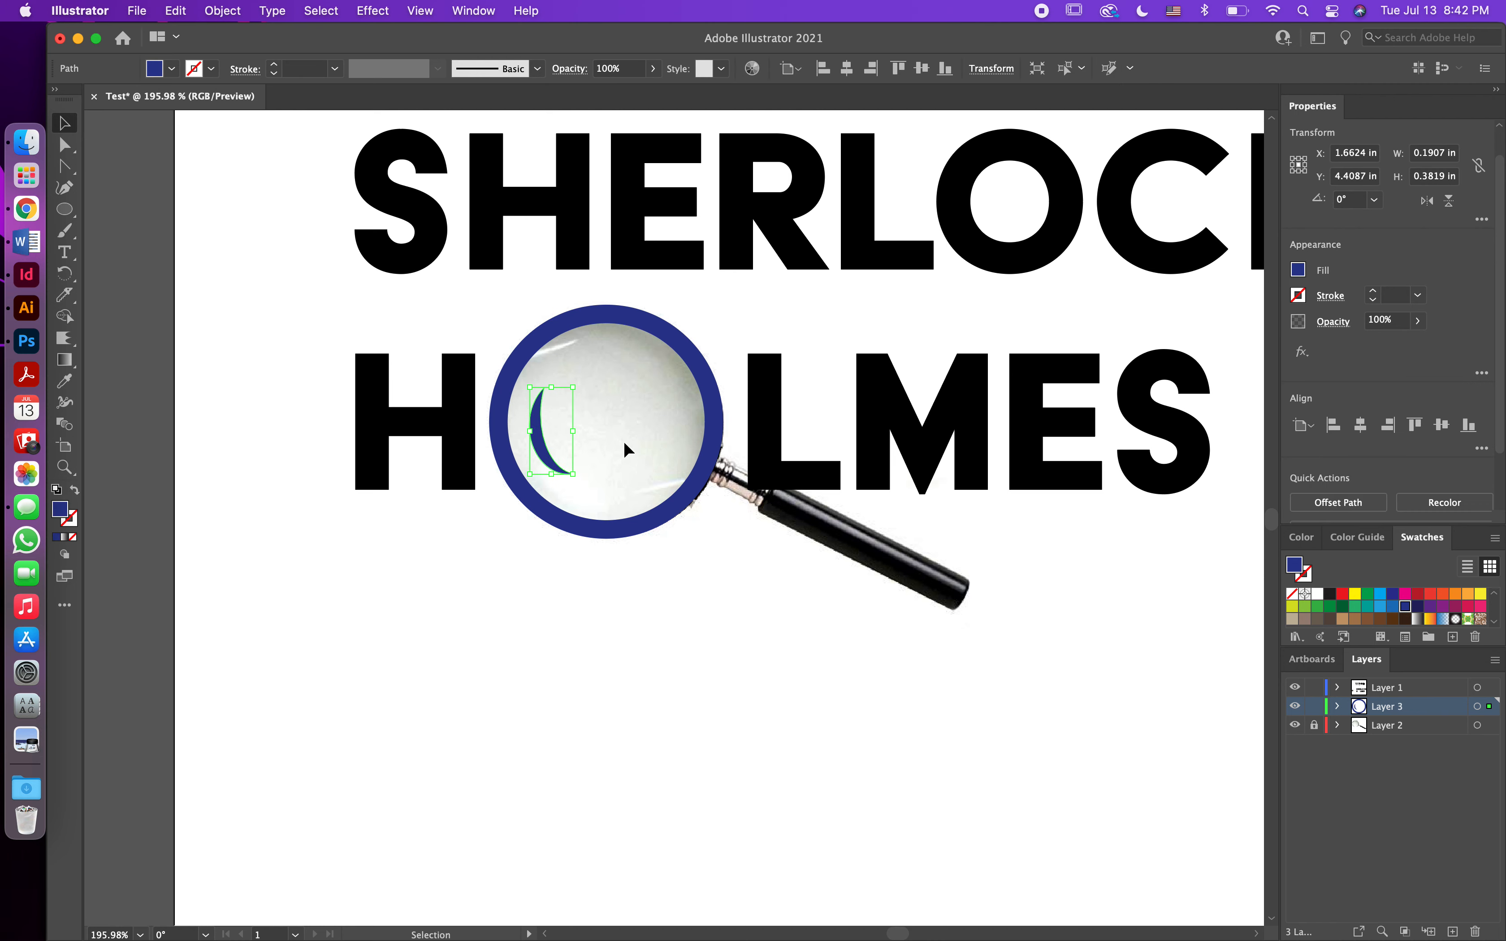
{"action": "left_click", "coordinate": [639, 434]}
{"action": "left_click_drag", "start_coordinate": [542, 429], "coordinate": [538, 437]}
{"action": "left_click", "coordinate": [787, 609]}
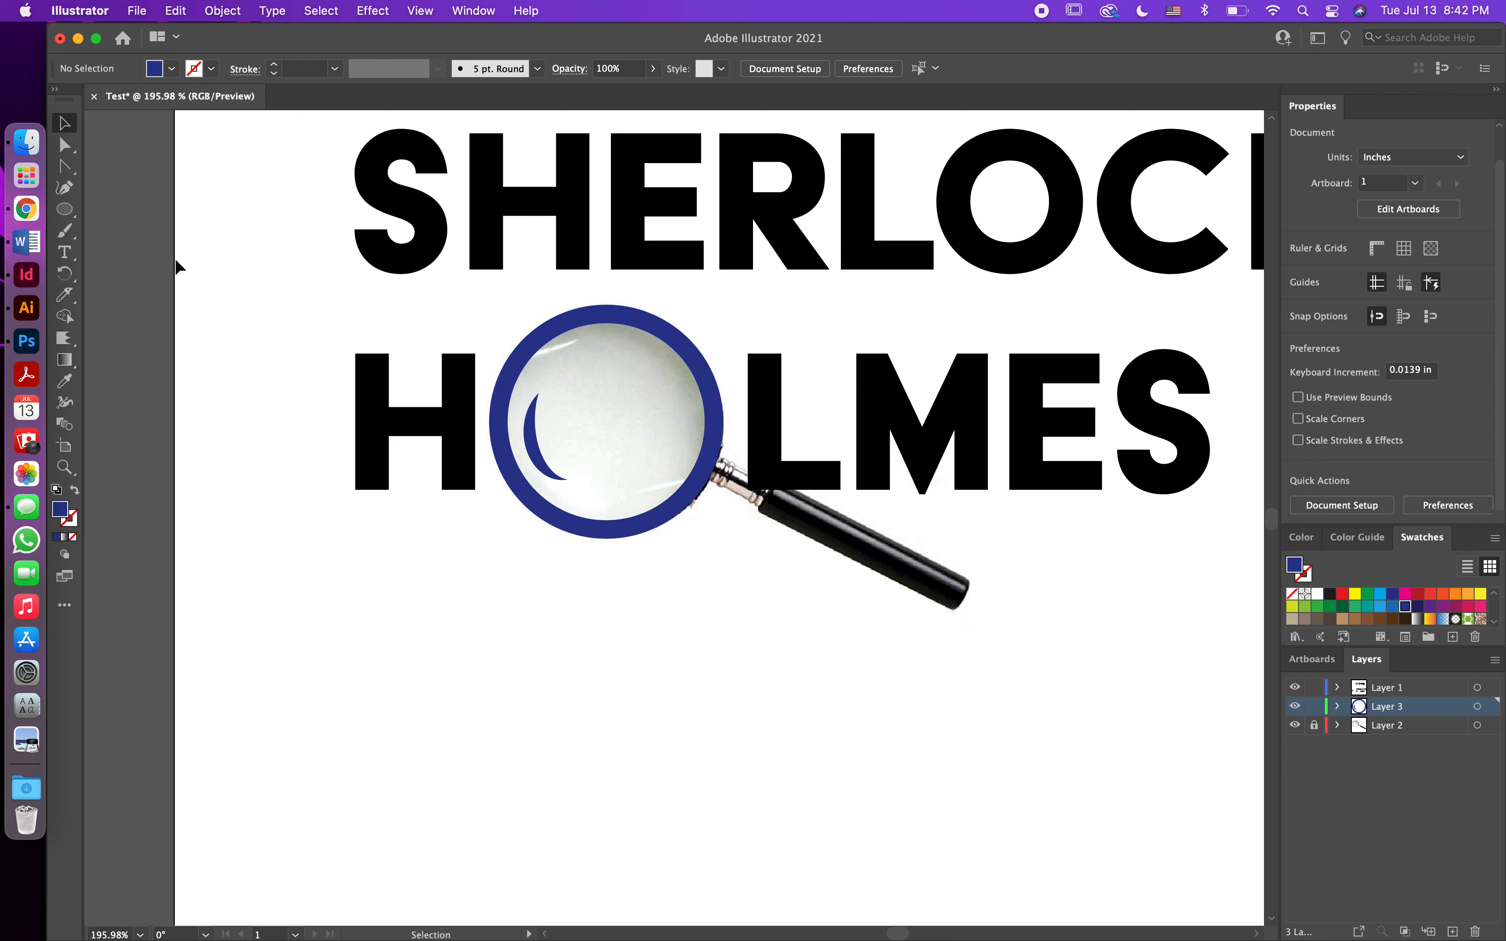
Step: Draw a thin blue rectangle for the handle, move it below HOLMES, and resize it to about 1.29 by 0.11 in
{"action": "left_click_drag", "start_coordinate": [65, 209], "coordinate": [109, 205]}
{"action": "left_click_drag", "start_coordinate": [704, 453], "coordinate": [988, 480]}
{"action": "left_click", "coordinate": [65, 123]}
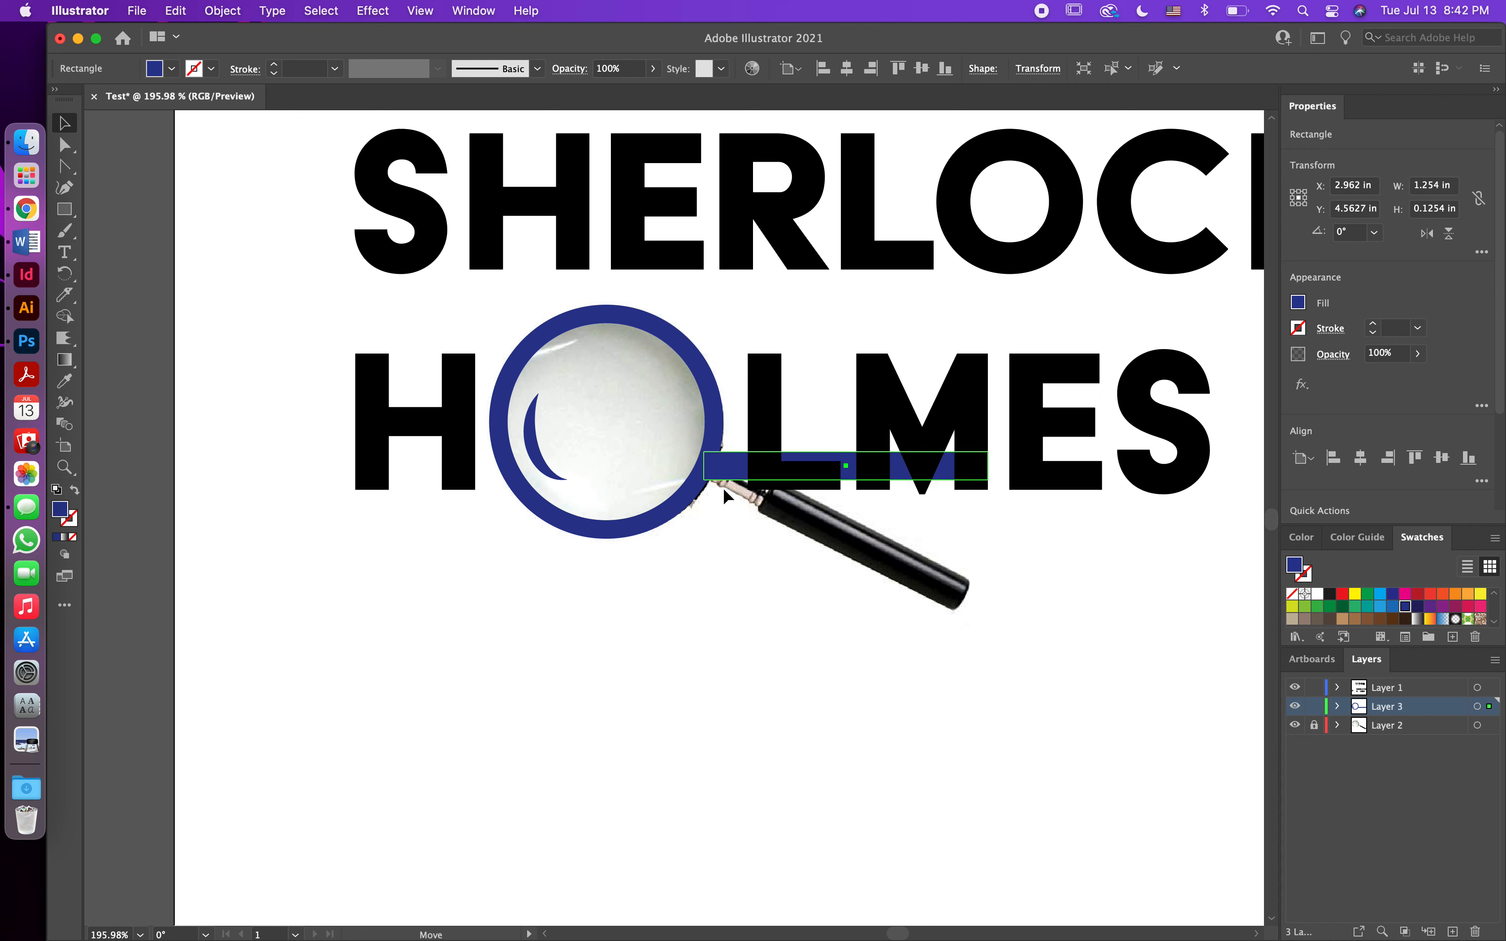
{"action": "left_click_drag", "start_coordinate": [724, 465], "coordinate": [719, 633]}
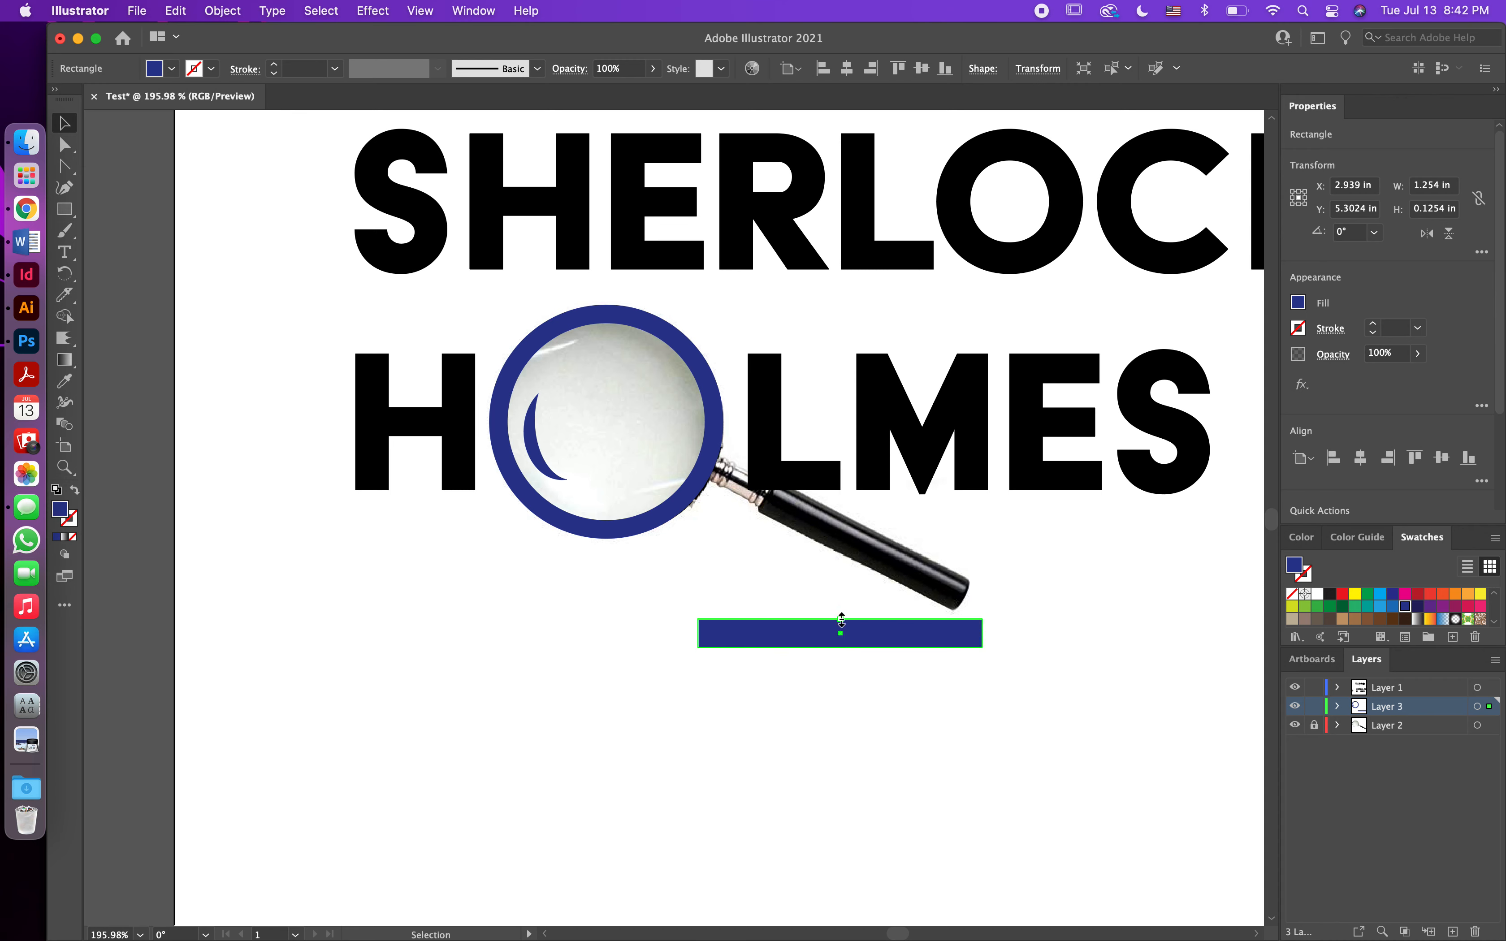
{"action": "left_click_drag", "start_coordinate": [841, 620], "coordinate": [869, 591]}
{"action": "scroll", "coordinate": [784, 581], "scroll_direction": "up", "scroll_amount": 4}
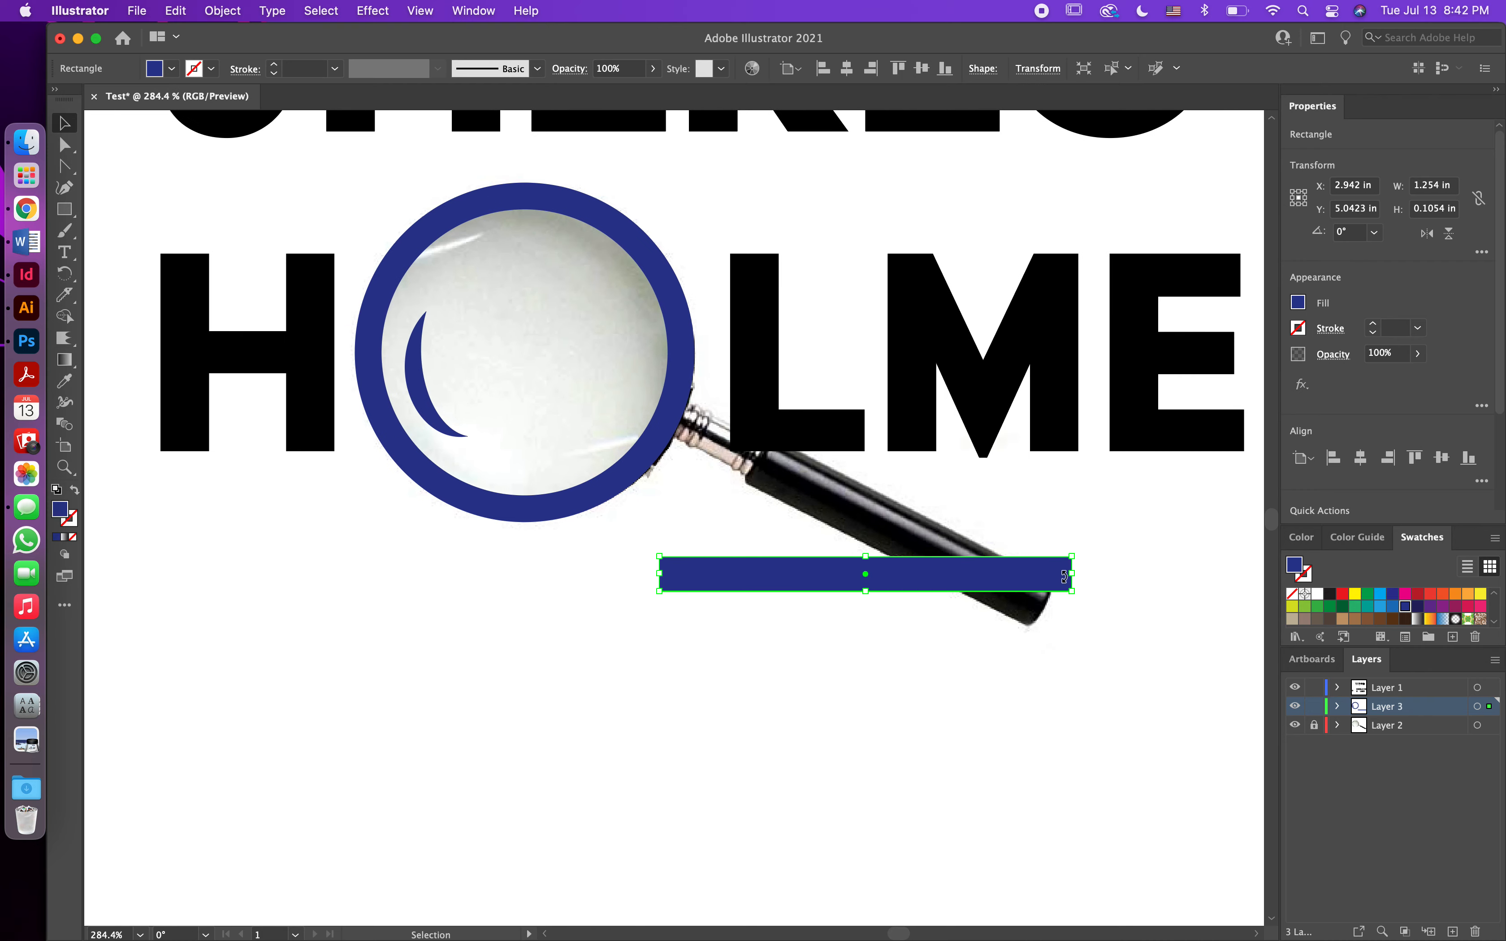
{"action": "left_click_drag", "start_coordinate": [1073, 578], "coordinate": [1084, 578]}
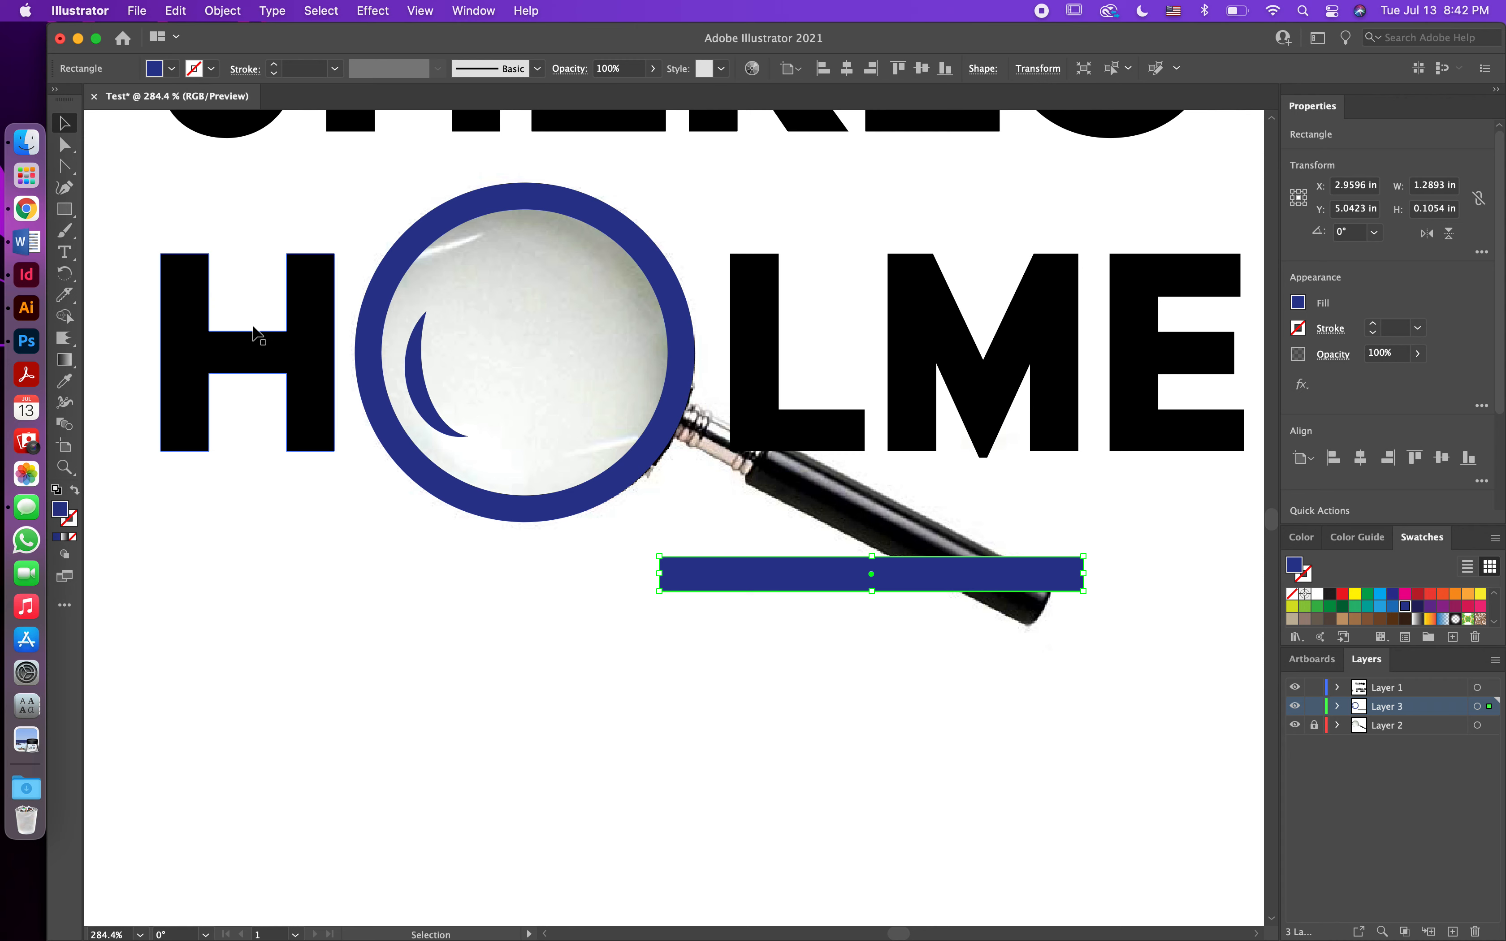
Step: Curve the rectangle's right end outward and its left end inward with the Anchor Point tool
{"action": "left_click", "coordinate": [64, 165]}
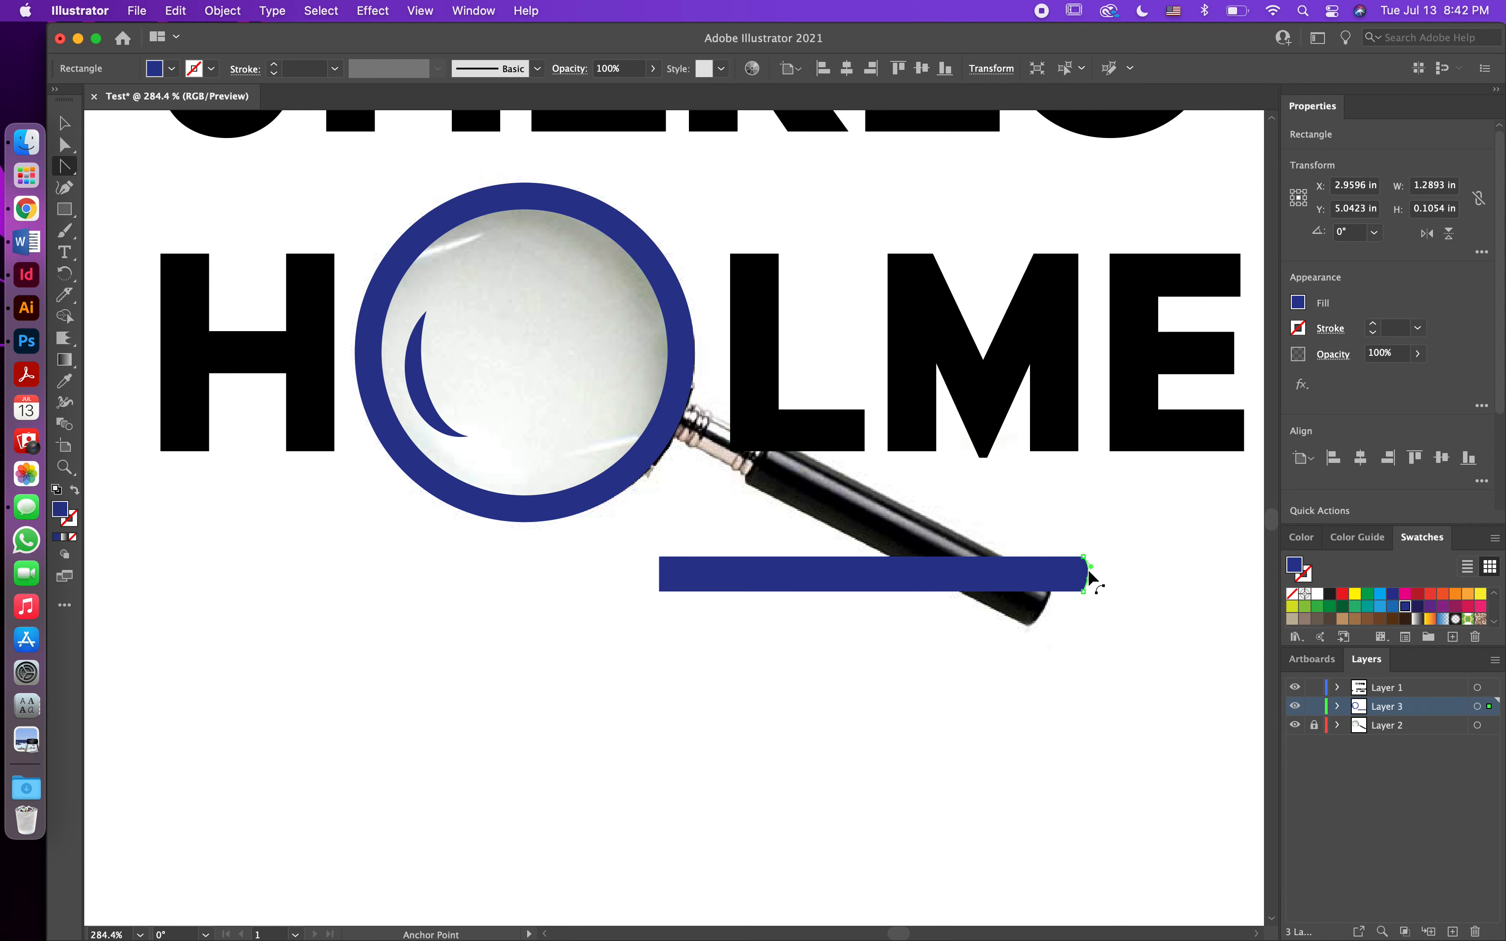
{"action": "left_click_drag", "start_coordinate": [1088, 577], "coordinate": [1089, 574]}
{"action": "scroll", "coordinate": [1089, 574], "scroll_direction": "up", "scroll_amount": 3}
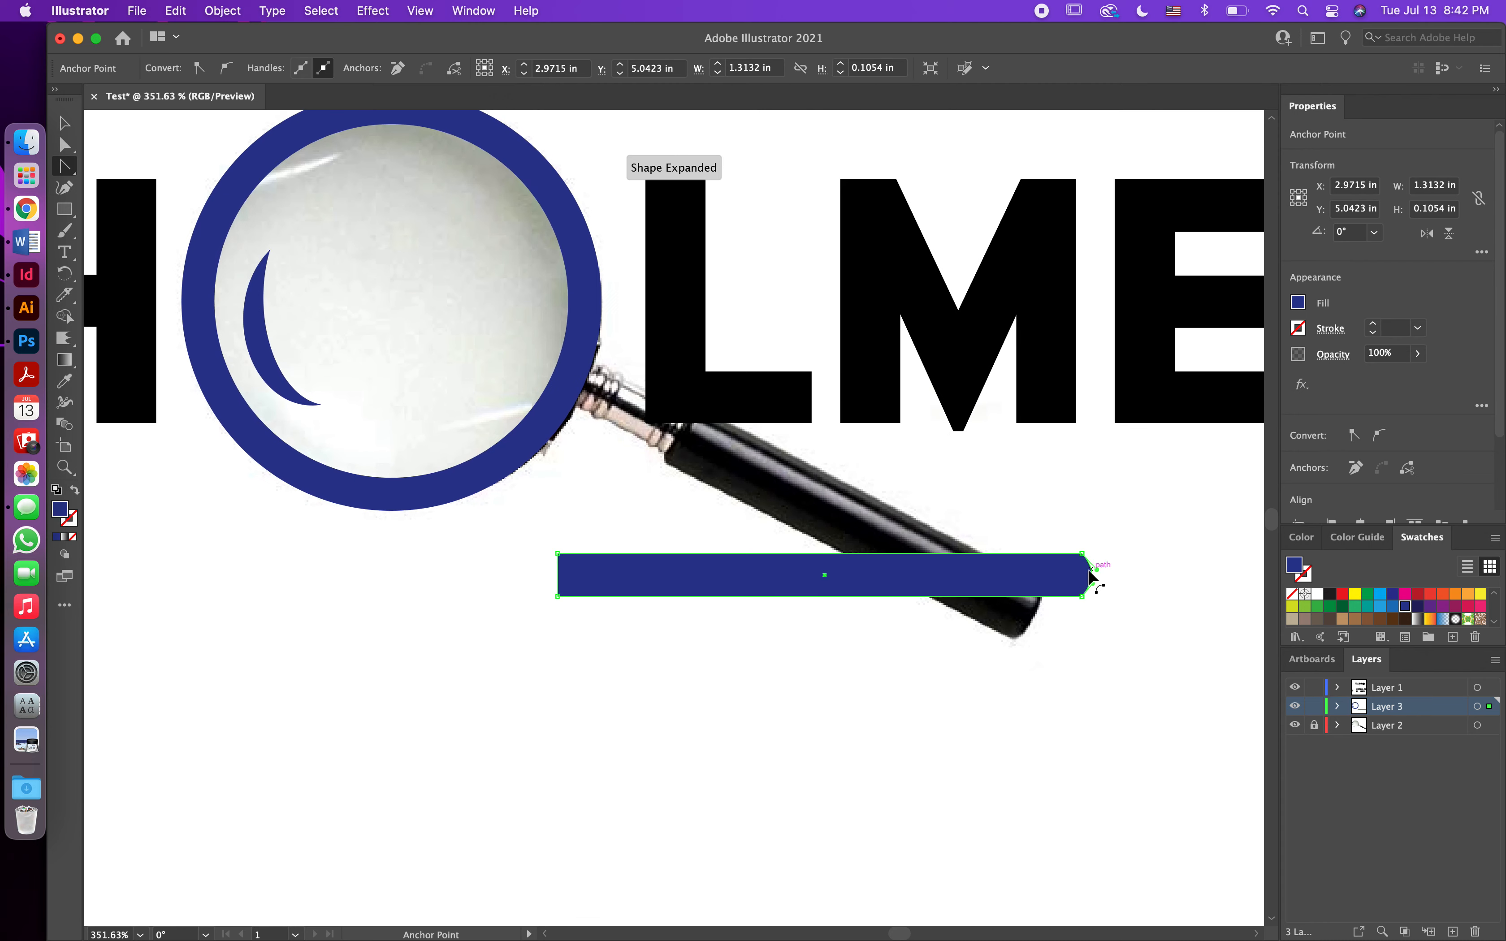
{"action": "left_click", "coordinate": [66, 173]}
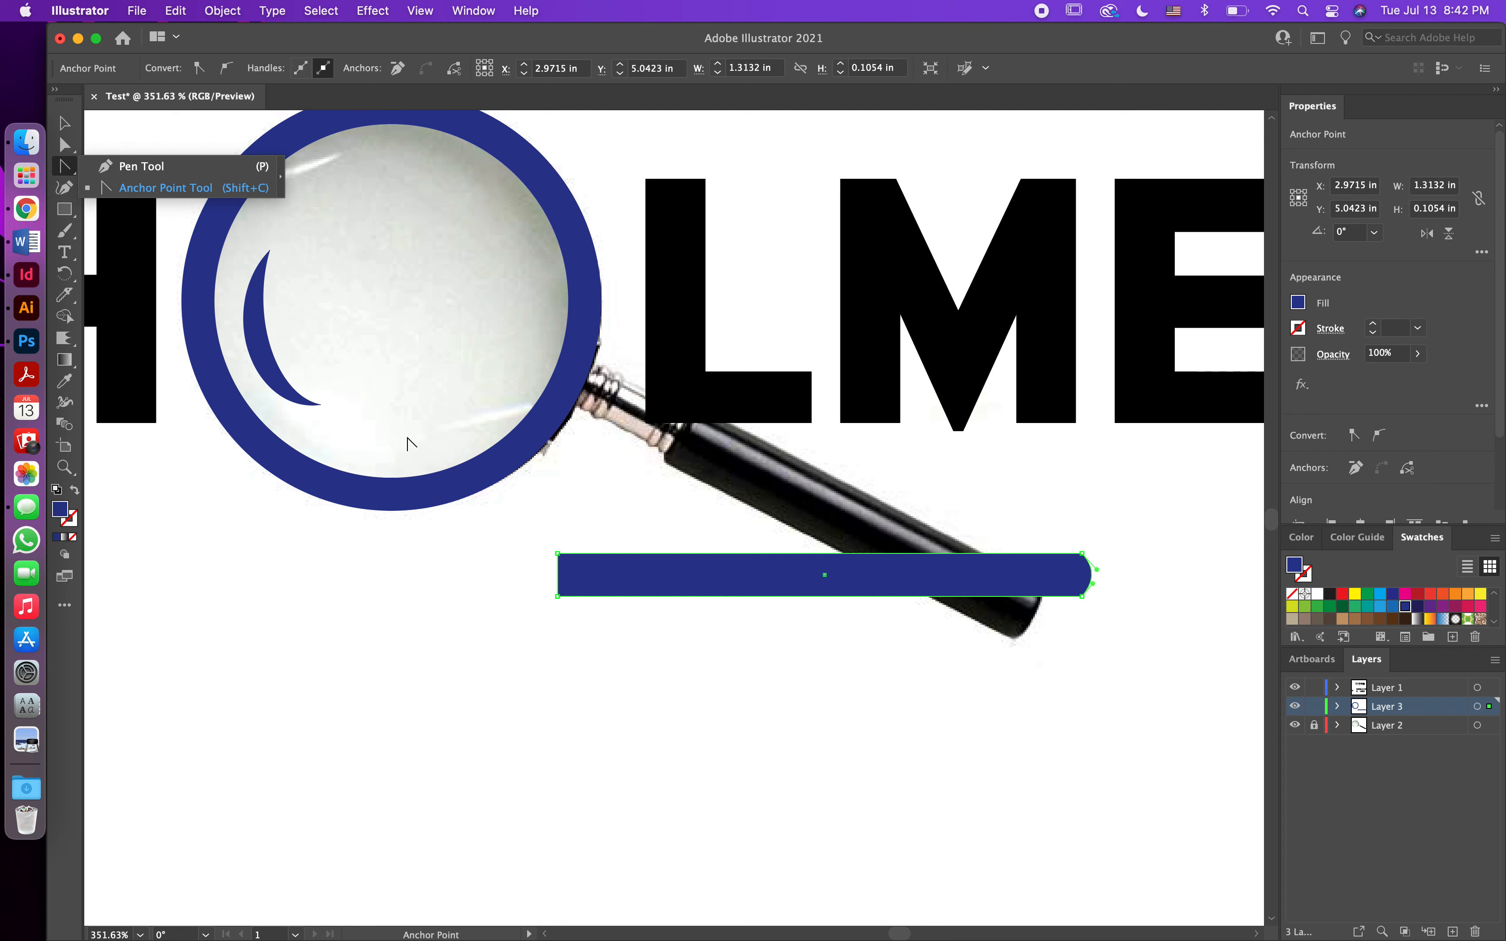
{"action": "left_click_drag", "start_coordinate": [558, 577], "coordinate": [564, 579]}
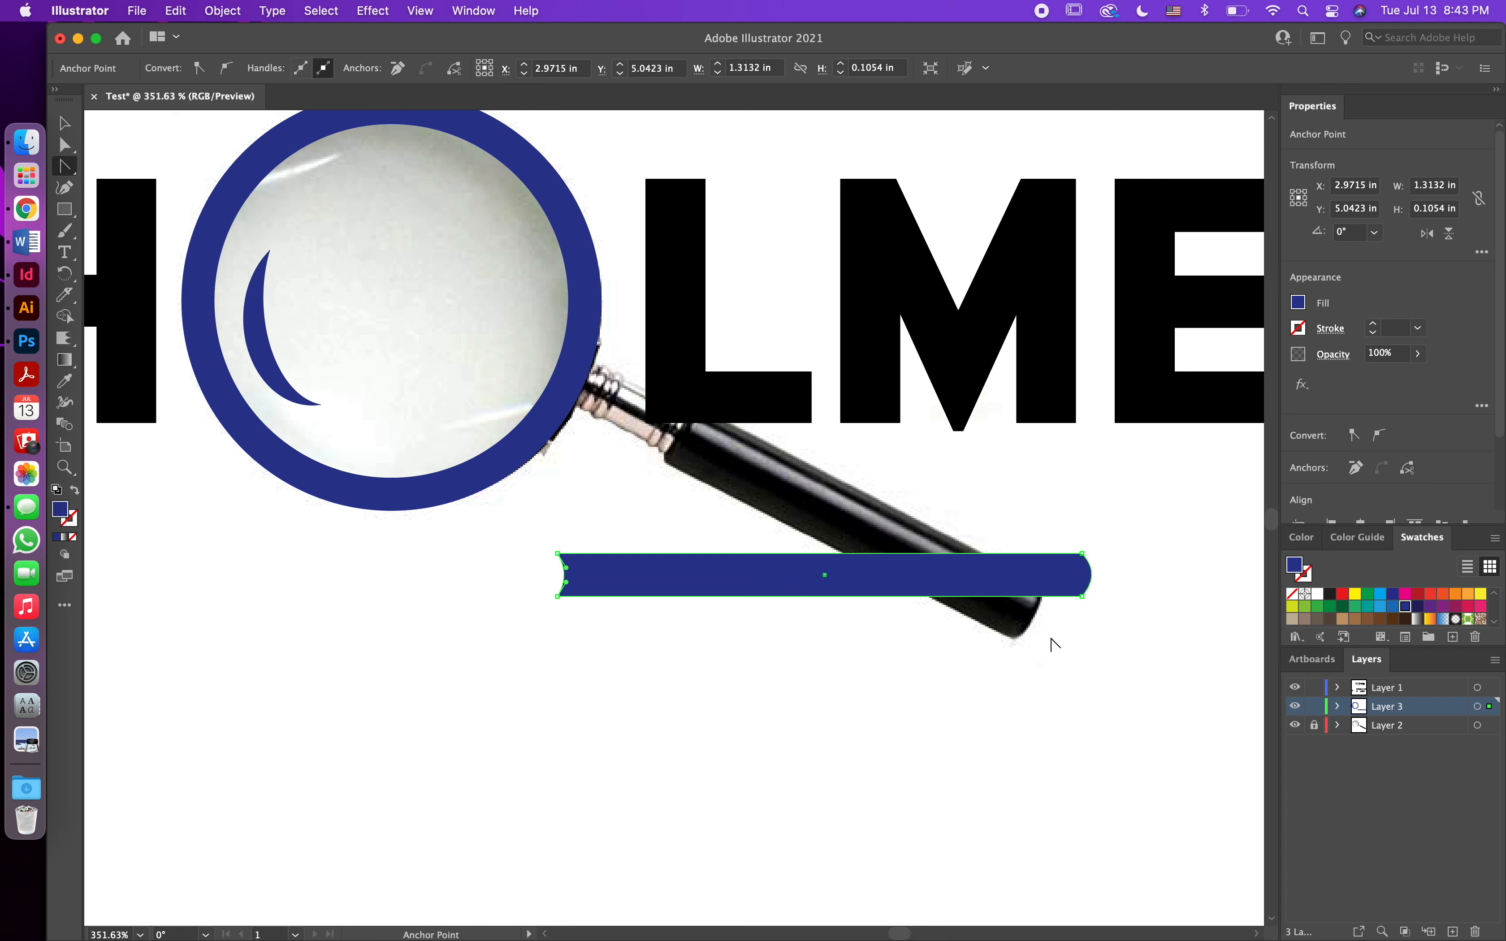
Step: Attach the handle's concave end to the ring's lower-right edge and rotate it to slope down to the right at about 325°
{"action": "left_click", "coordinate": [64, 124]}
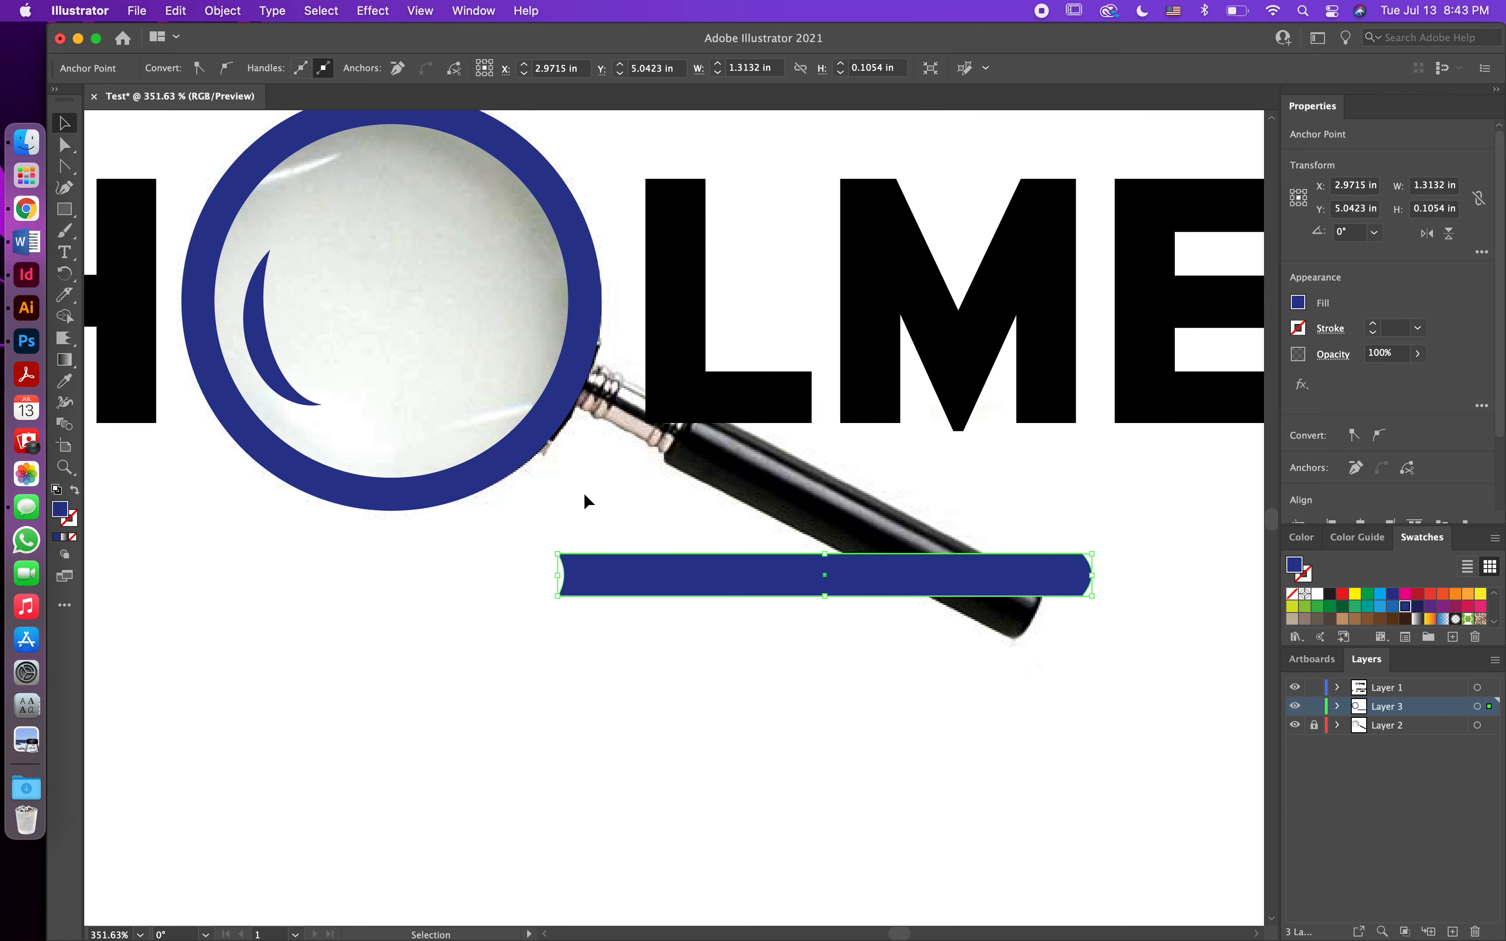
{"action": "left_click_drag", "start_coordinate": [548, 555], "coordinate": [545, 434]}
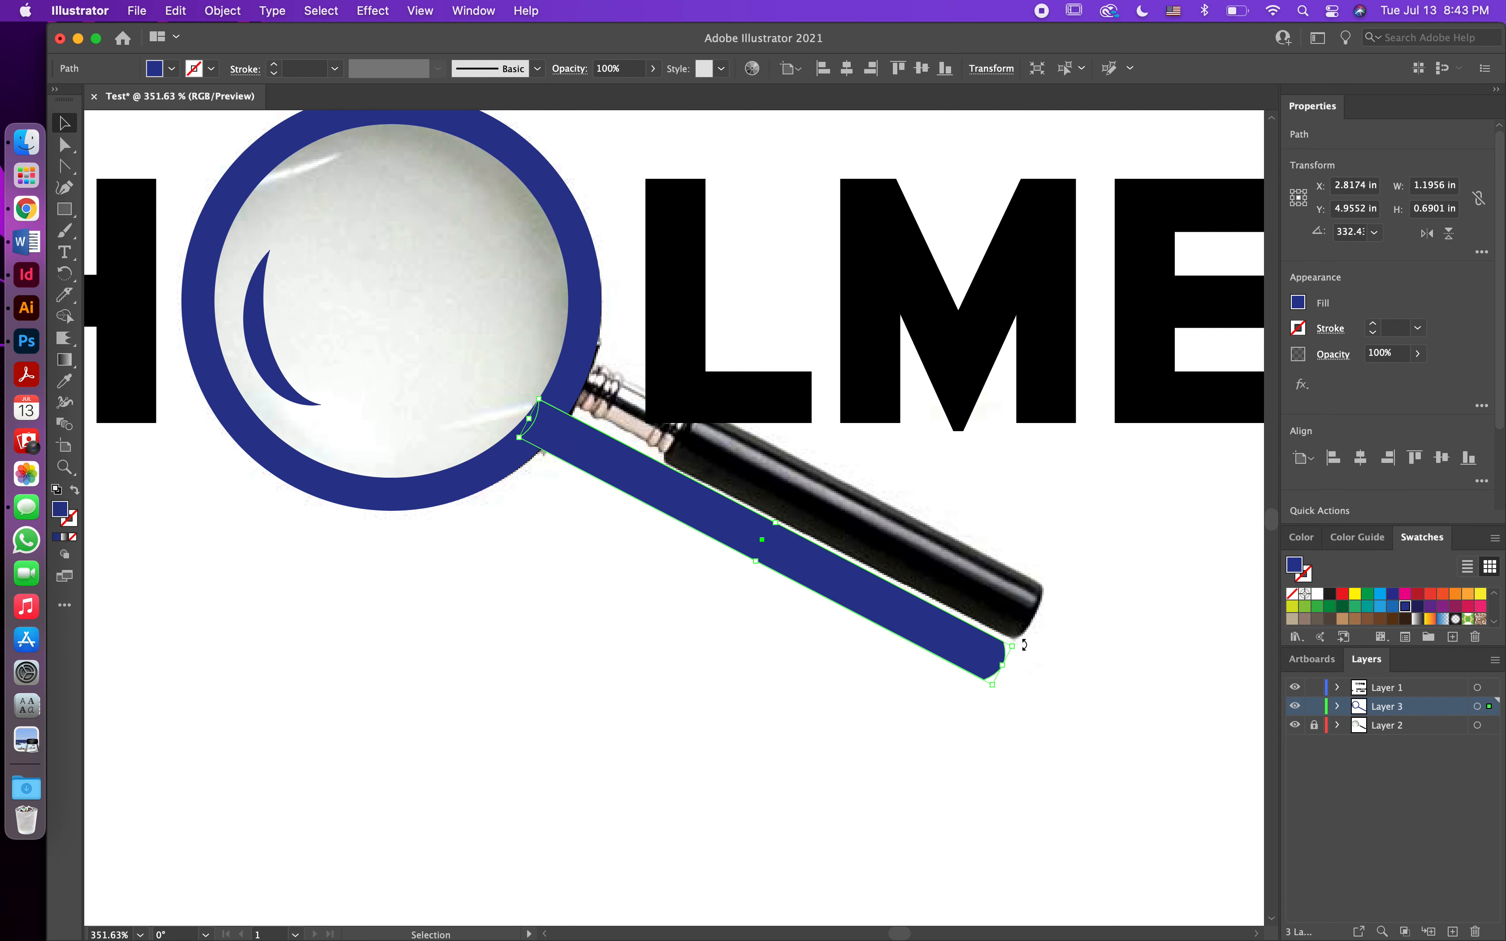
{"action": "left_click_drag", "start_coordinate": [1024, 645], "coordinate": [939, 698]}
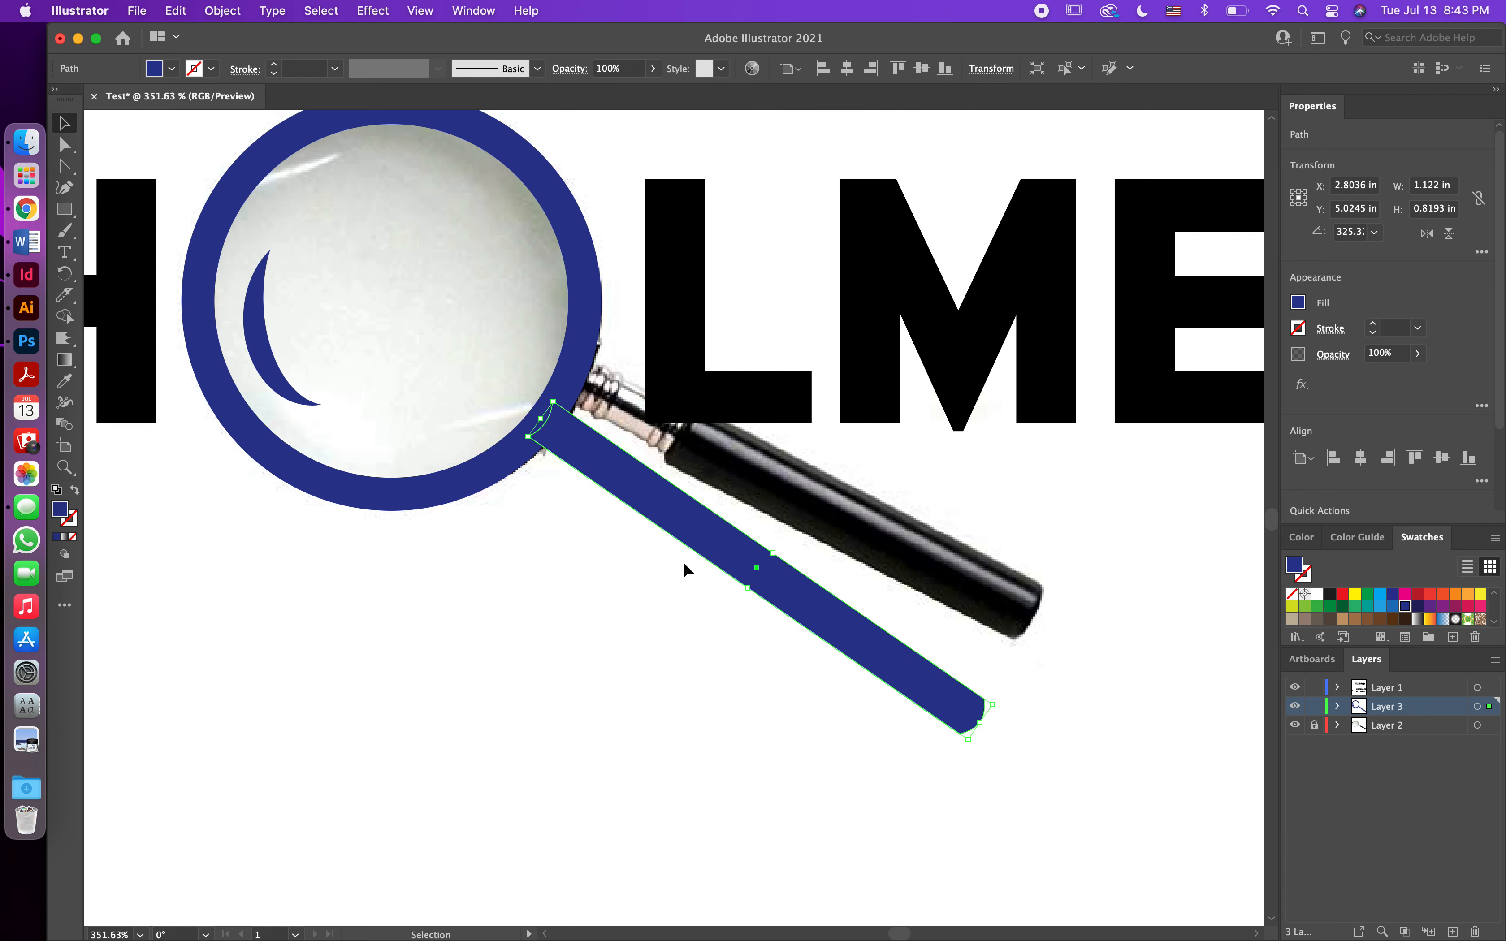
Step: Fill the handle, ring and crescent with pure black, 000000
{"action": "left_click", "coordinate": [498, 470], "text": "shift"}
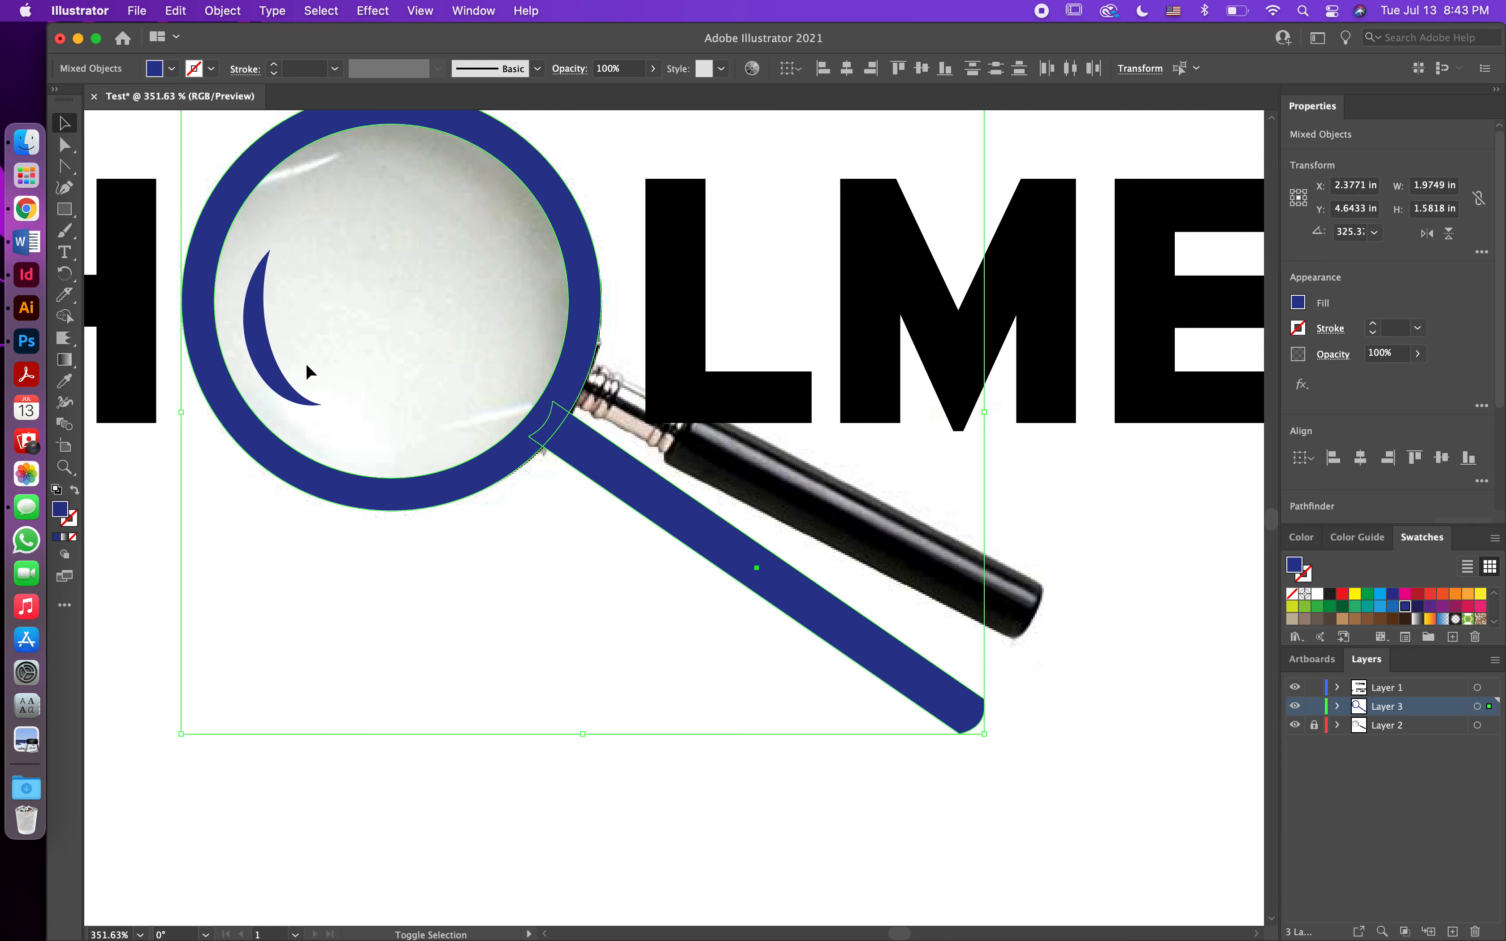
{"action": "left_click", "coordinate": [287, 377], "text": "shift"}
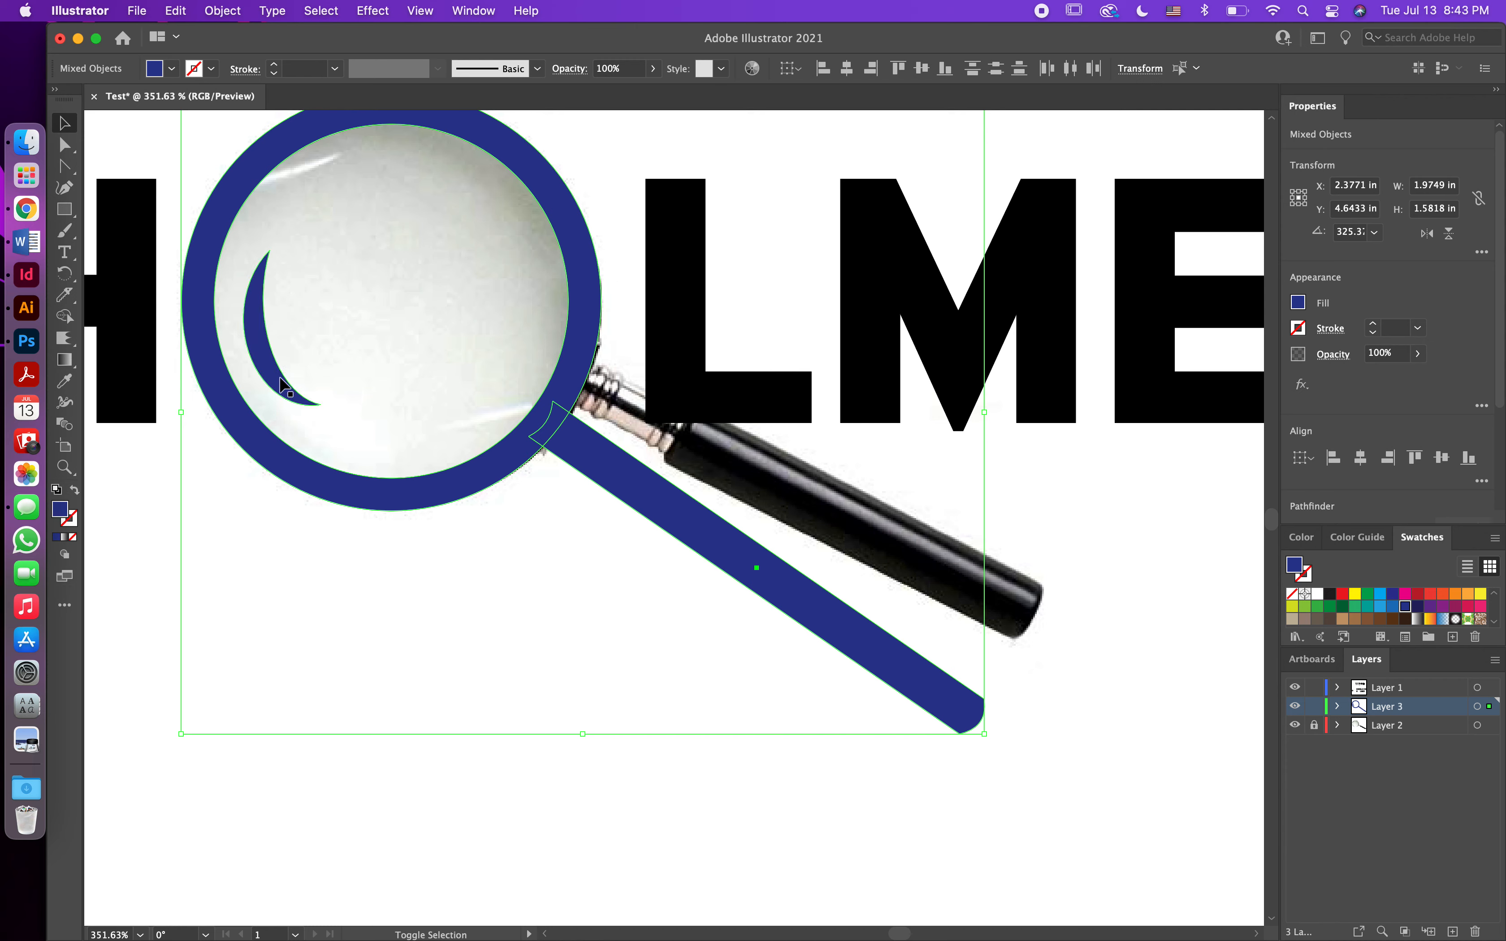
{"action": "left_click", "coordinate": [1298, 303]}
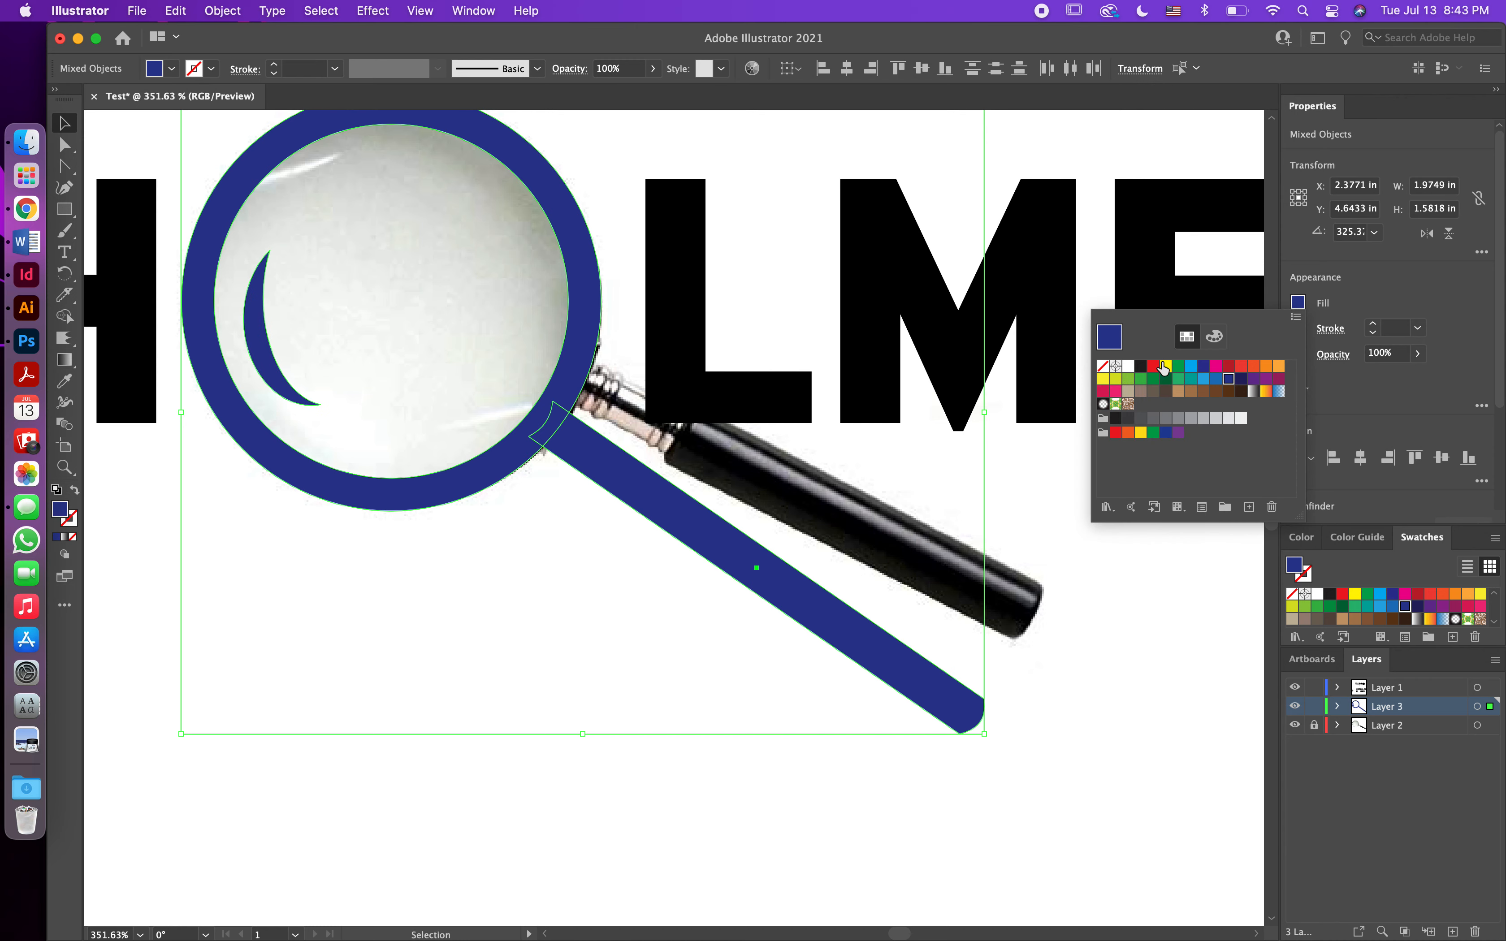
{"action": "left_click", "coordinate": [1141, 366]}
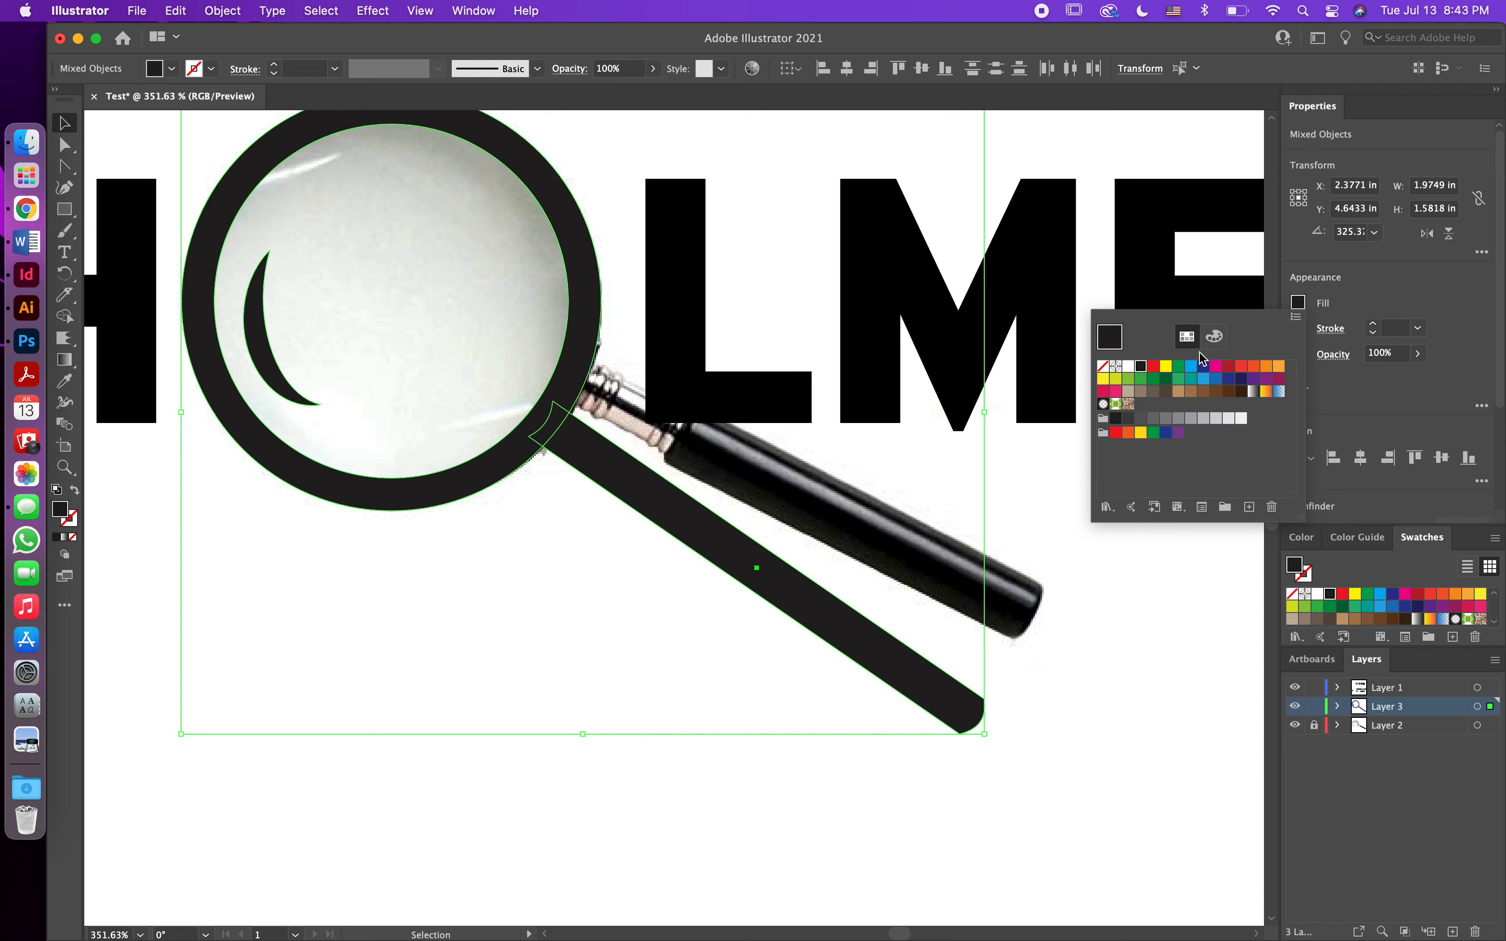
{"action": "left_click", "coordinate": [1215, 336]}
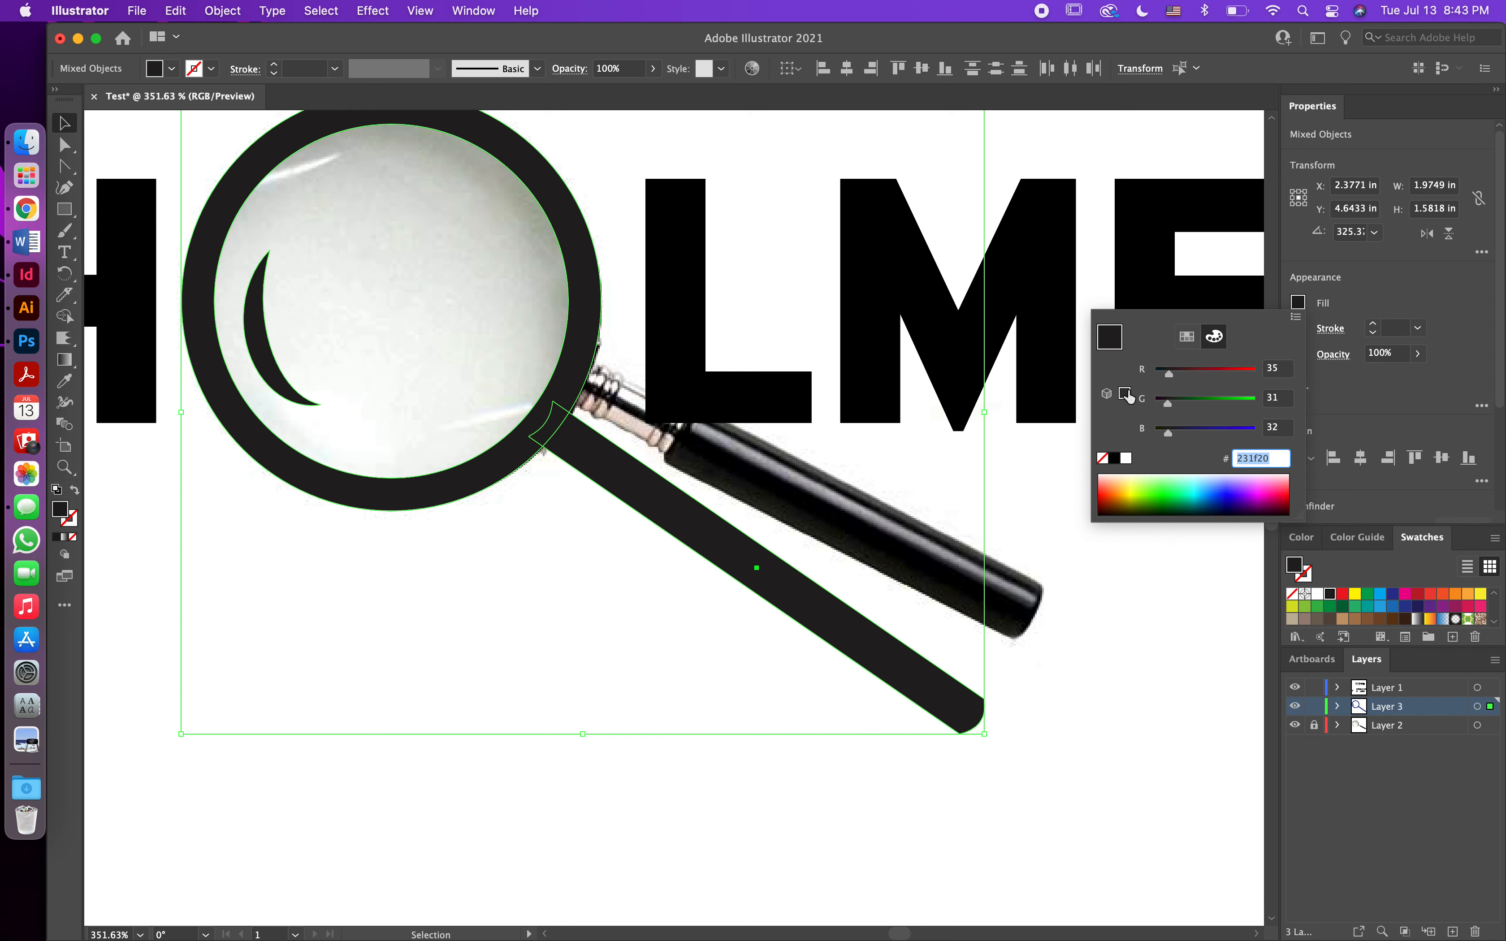
{"action": "left_click_drag", "start_coordinate": [1168, 375], "coordinate": [1125, 444]}
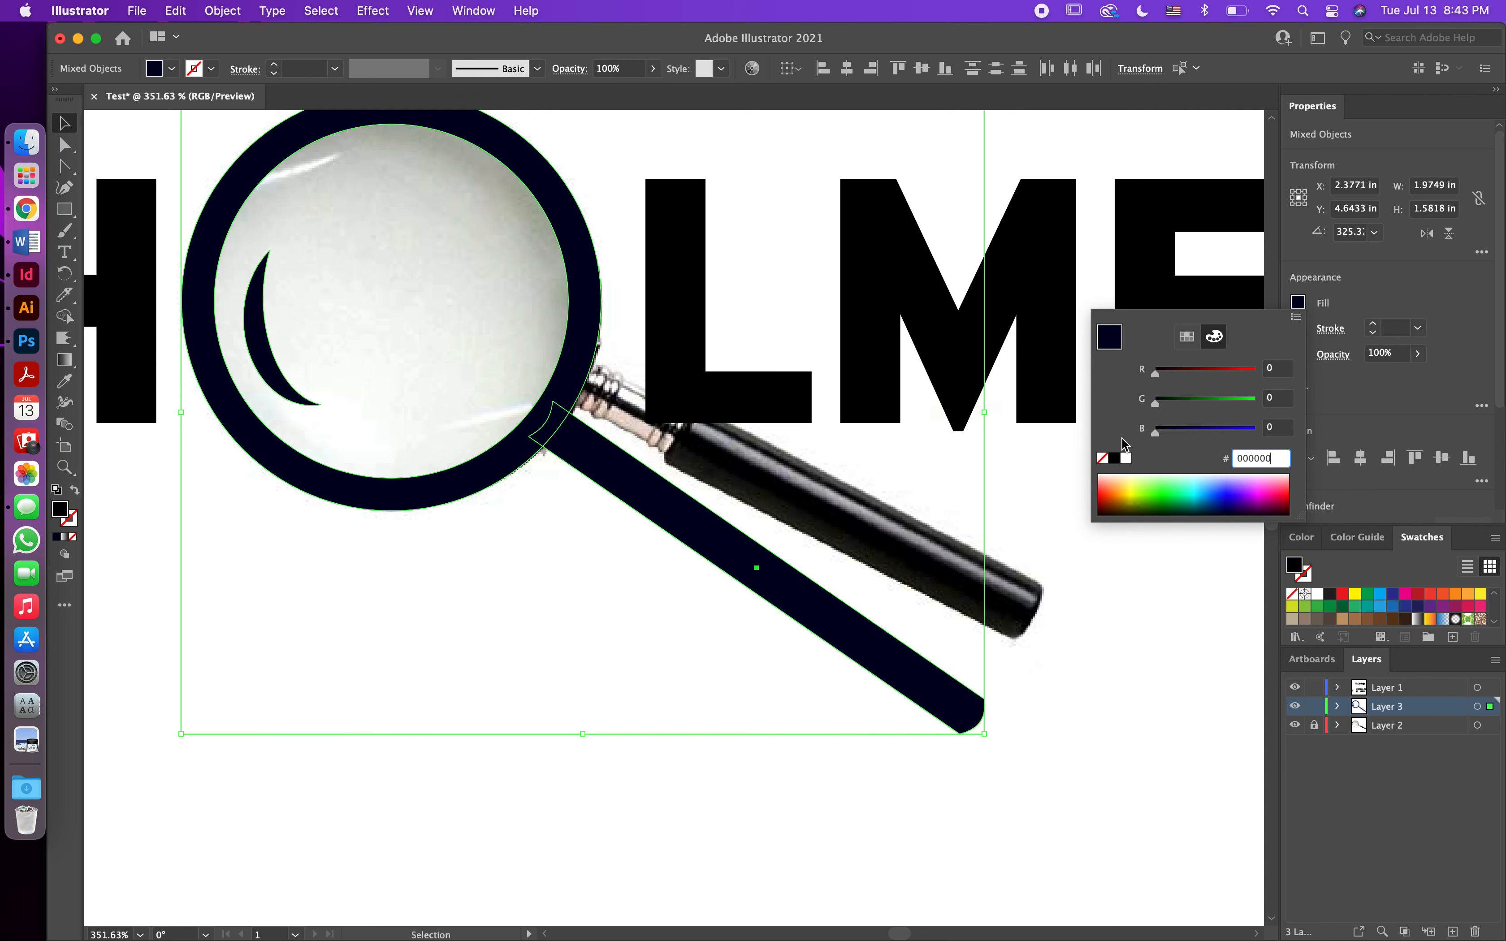
{"action": "left_click", "coordinate": [1095, 677]}
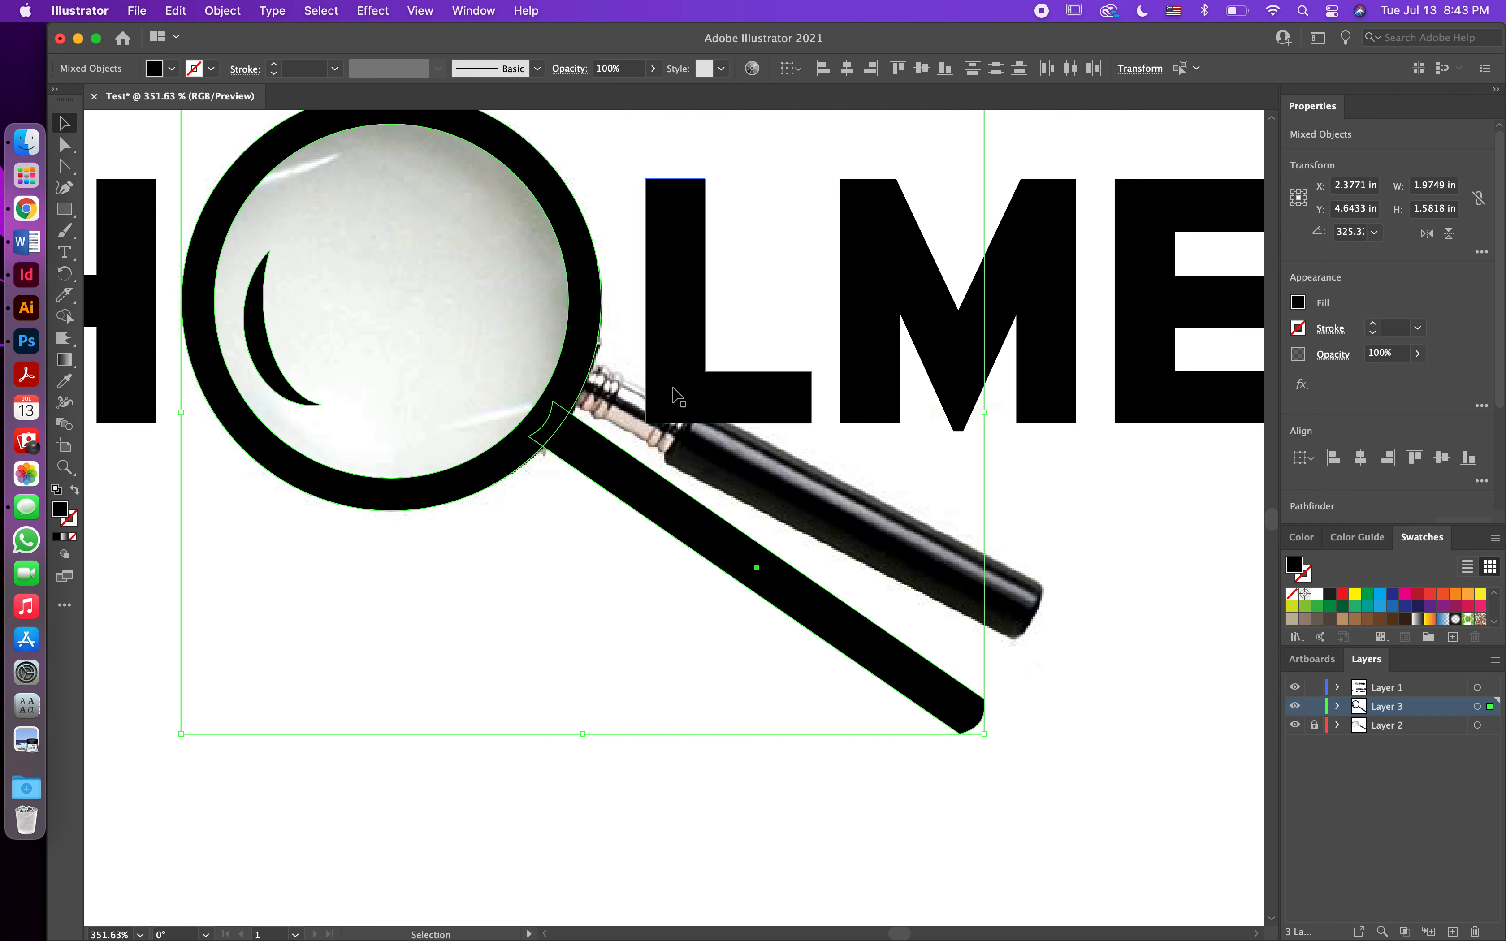
{"action": "left_click", "coordinate": [444, 810]}
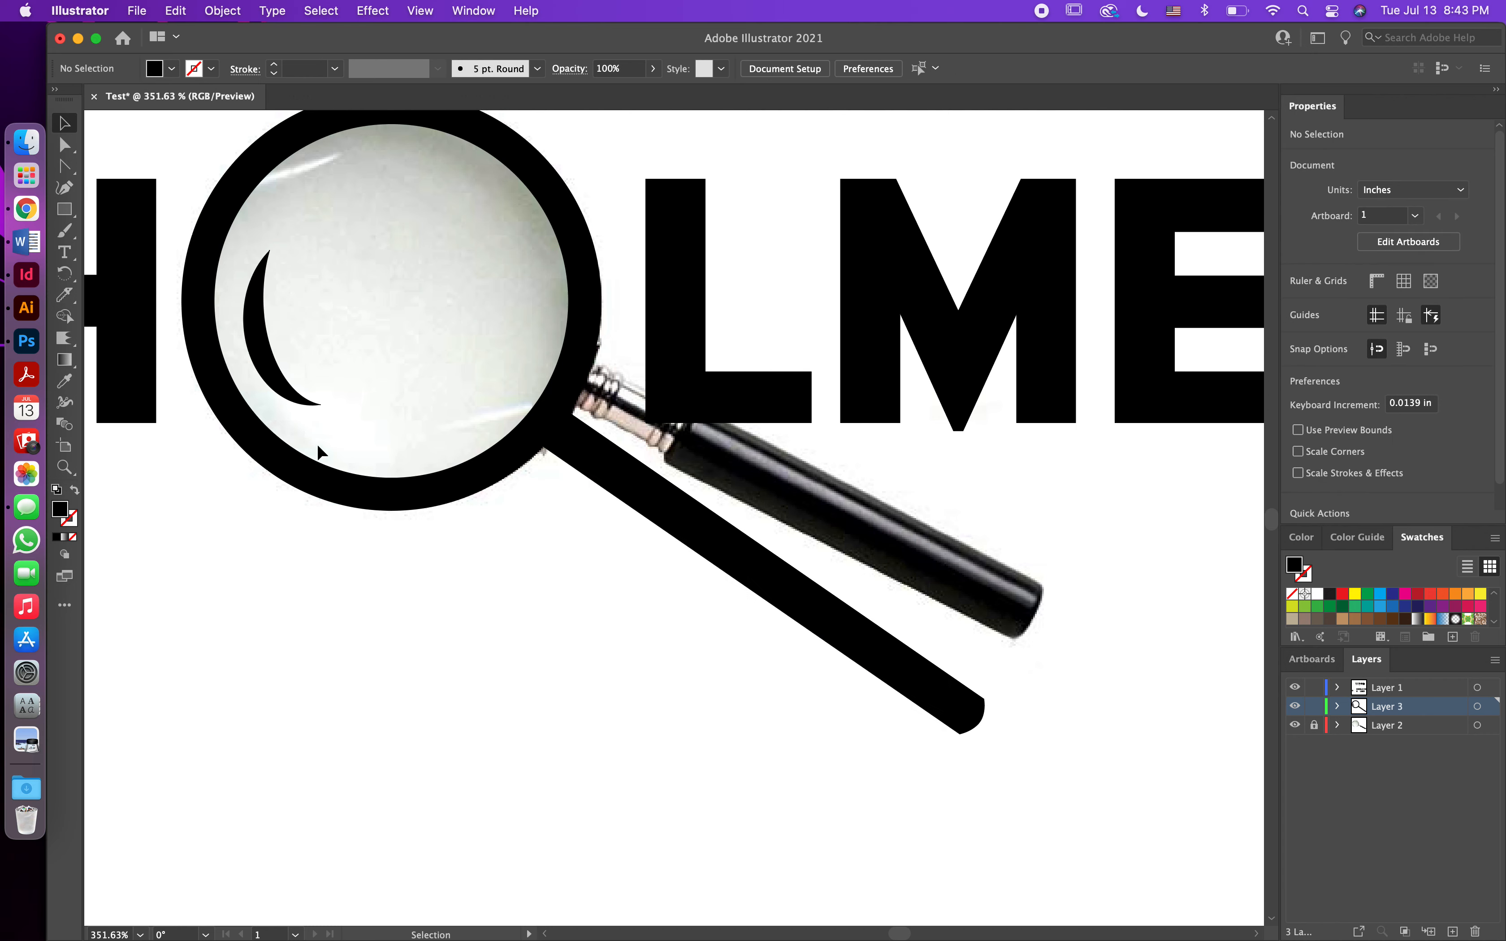
Step: Recolor the crescent highlight inside the lens with a medium gray swatch and deselect it
{"action": "left_click", "coordinate": [256, 330]}
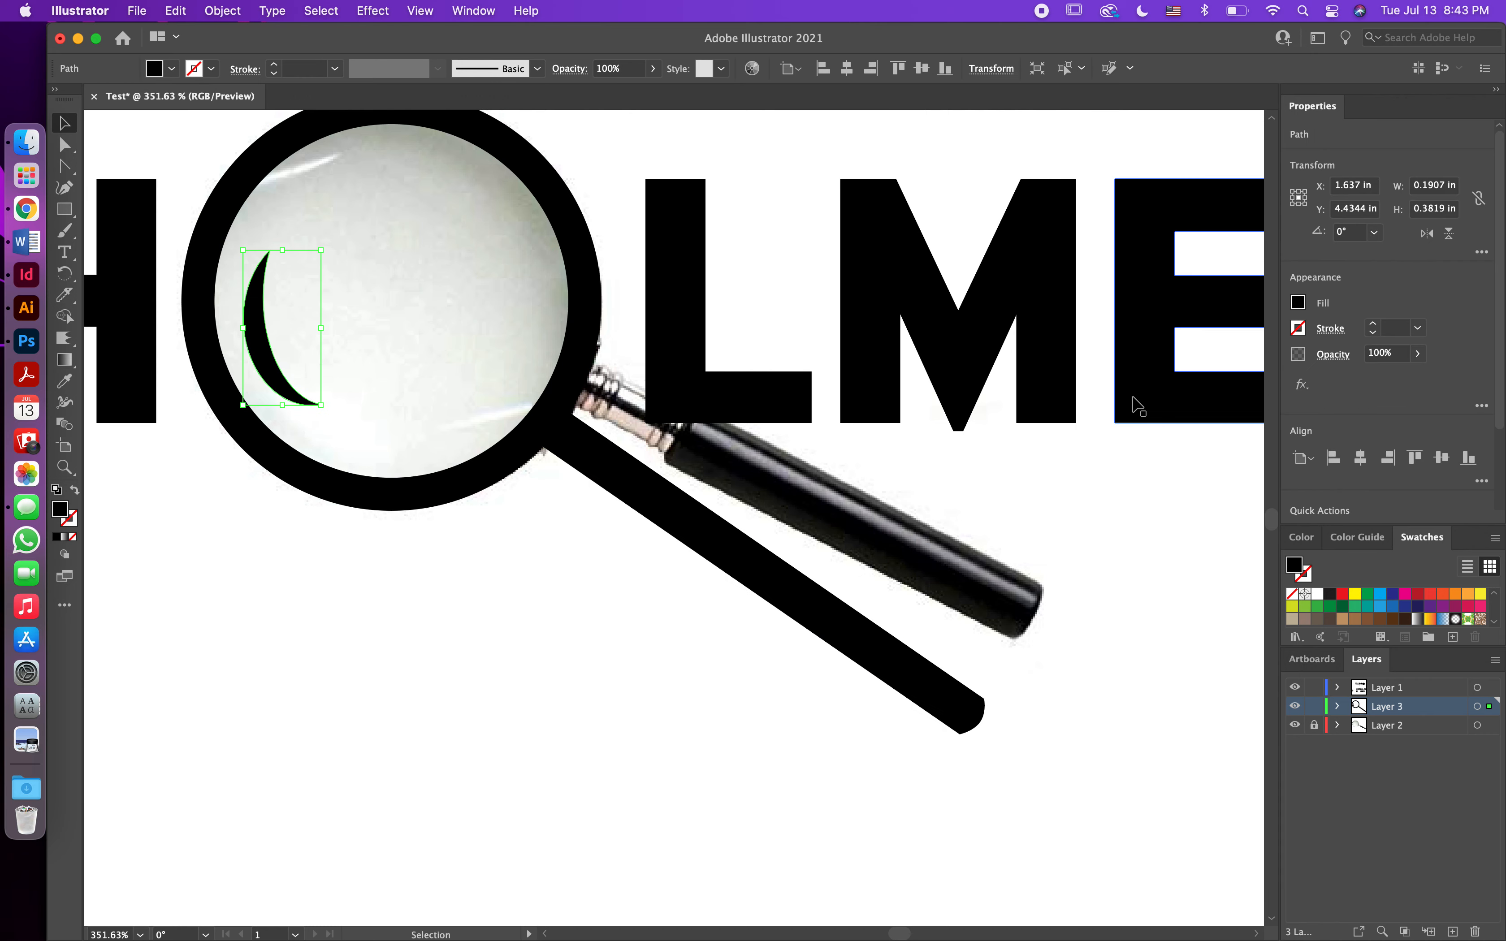
{"action": "left_click", "coordinate": [1302, 303]}
{"action": "left_click", "coordinate": [1193, 341]}
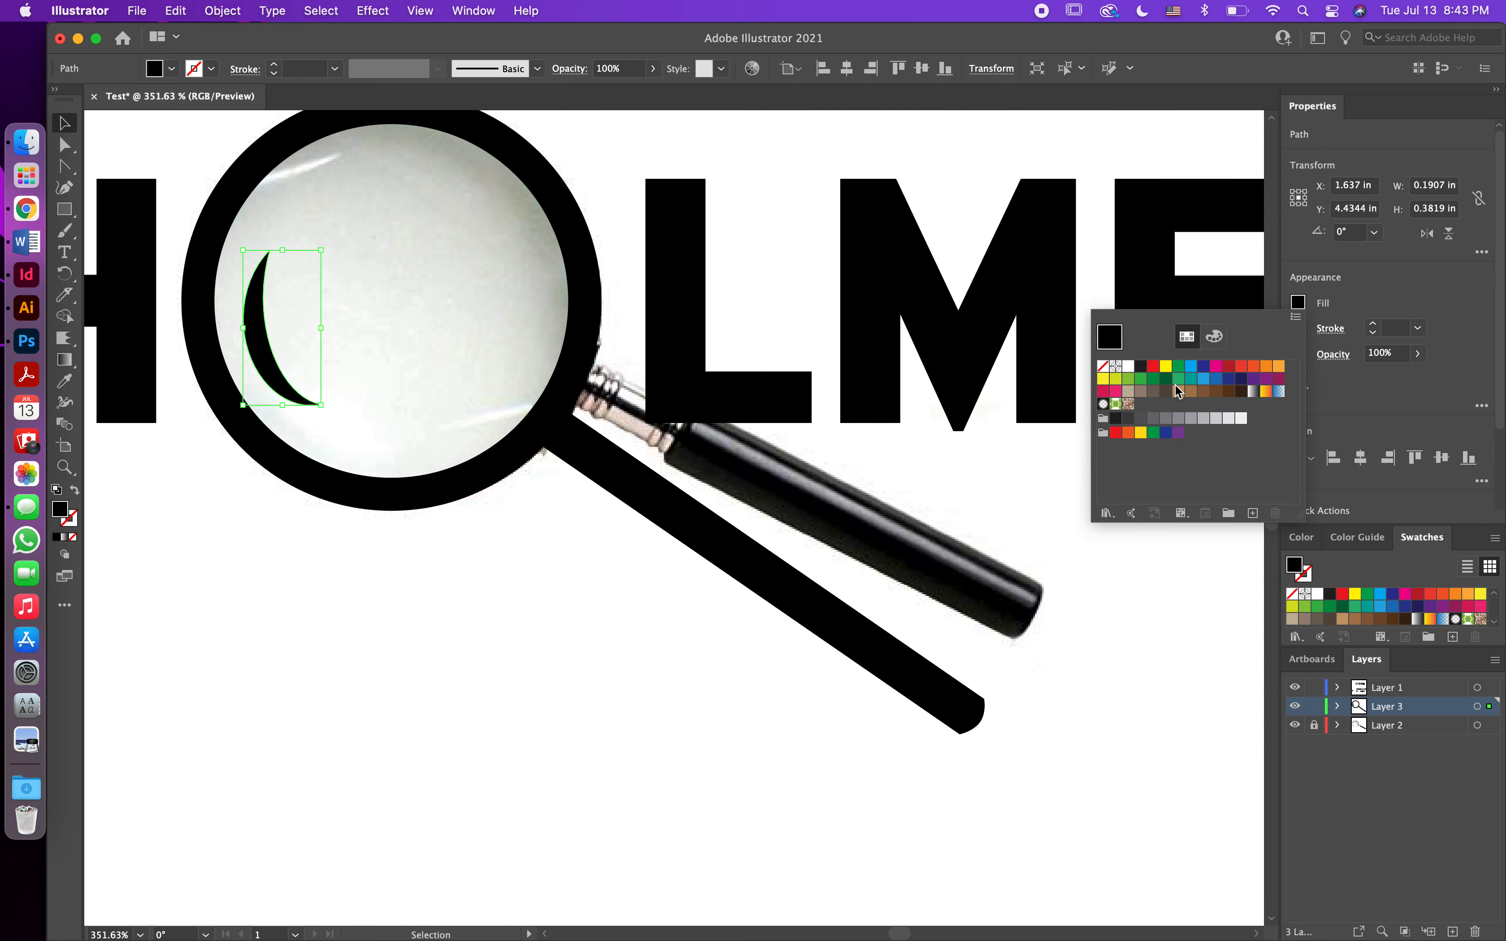
{"action": "left_click", "coordinate": [1154, 420]}
{"action": "left_click", "coordinate": [1065, 666]}
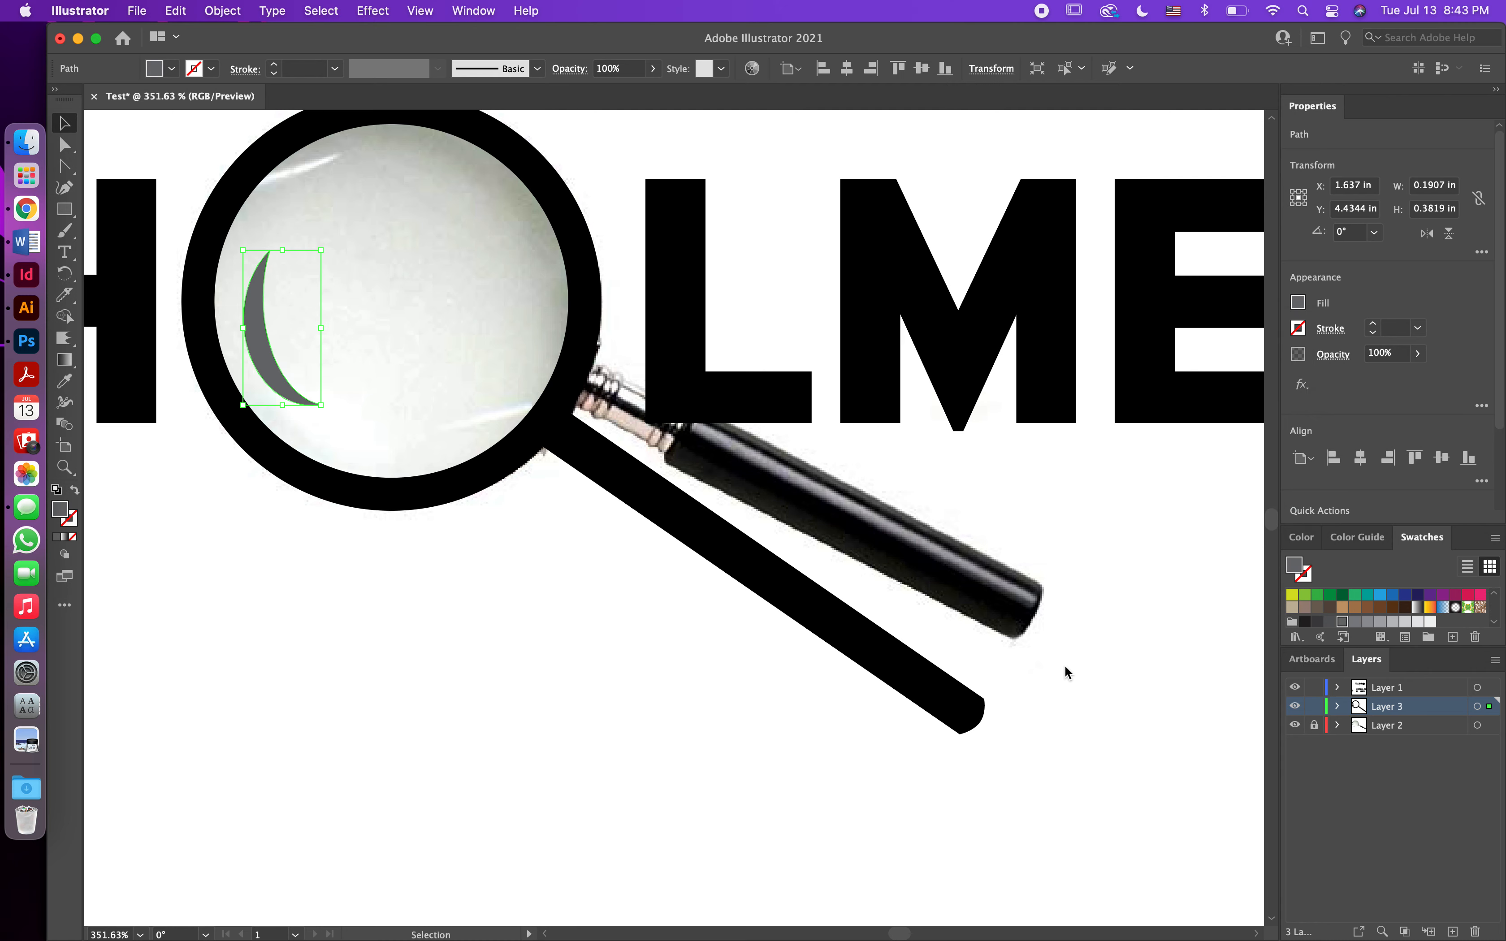
{"action": "scroll", "coordinate": [1066, 666], "scroll_direction": "down", "scroll_amount": 5}
{"action": "left_click", "coordinate": [965, 754]}
{"action": "scroll", "coordinate": [964, 750], "scroll_direction": "down", "scroll_amount": 3}
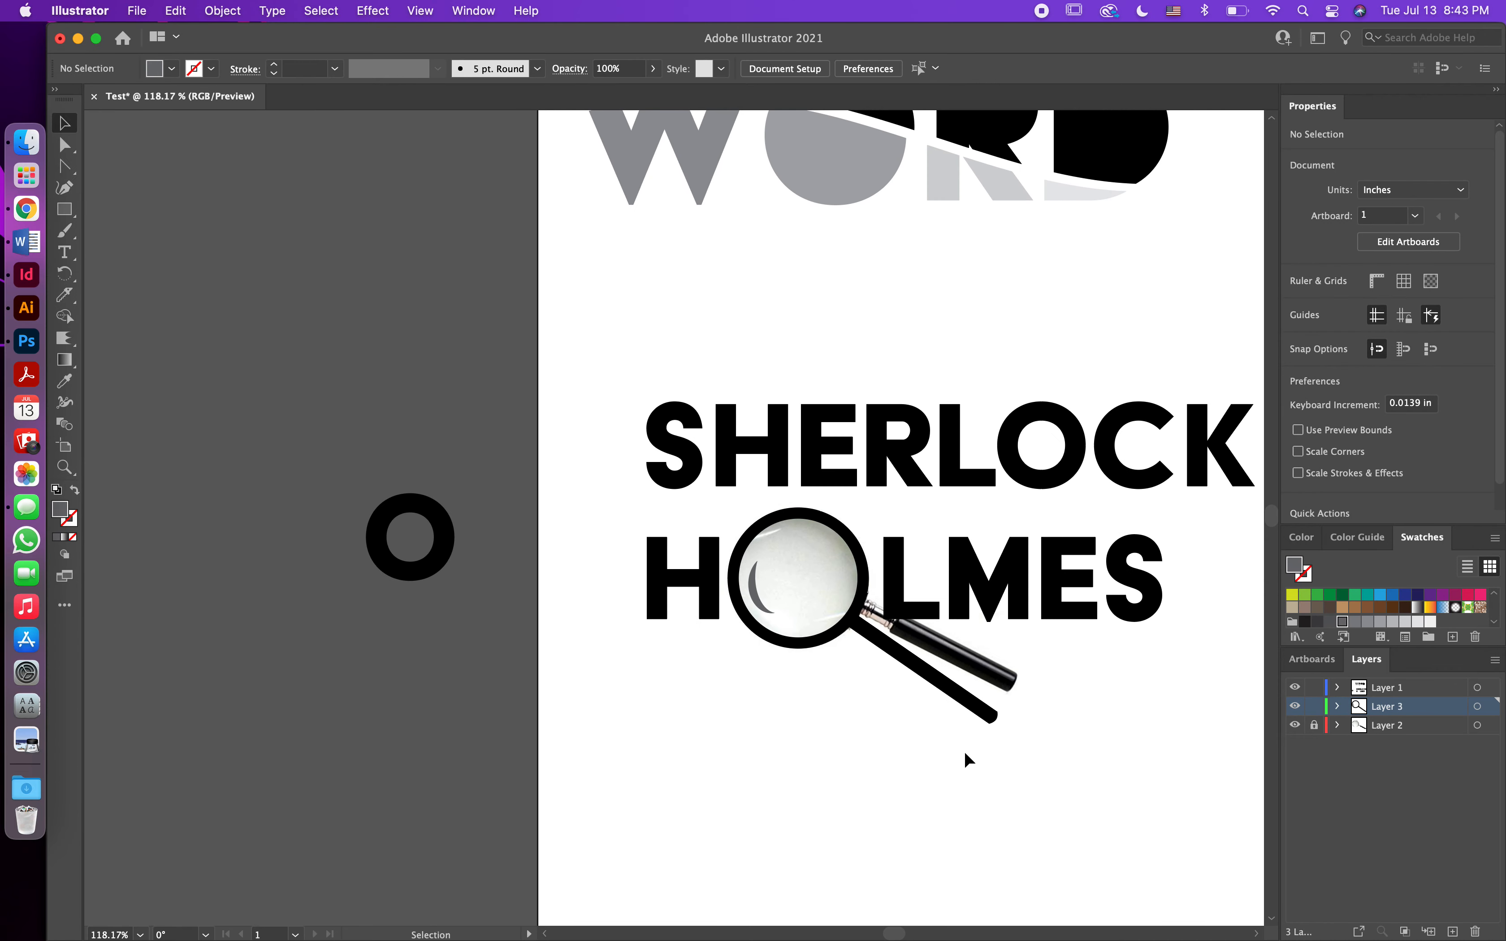
Step: Hide Layer 2, which holds the magnifying glass photo reference
{"action": "left_click", "coordinate": [1295, 725]}
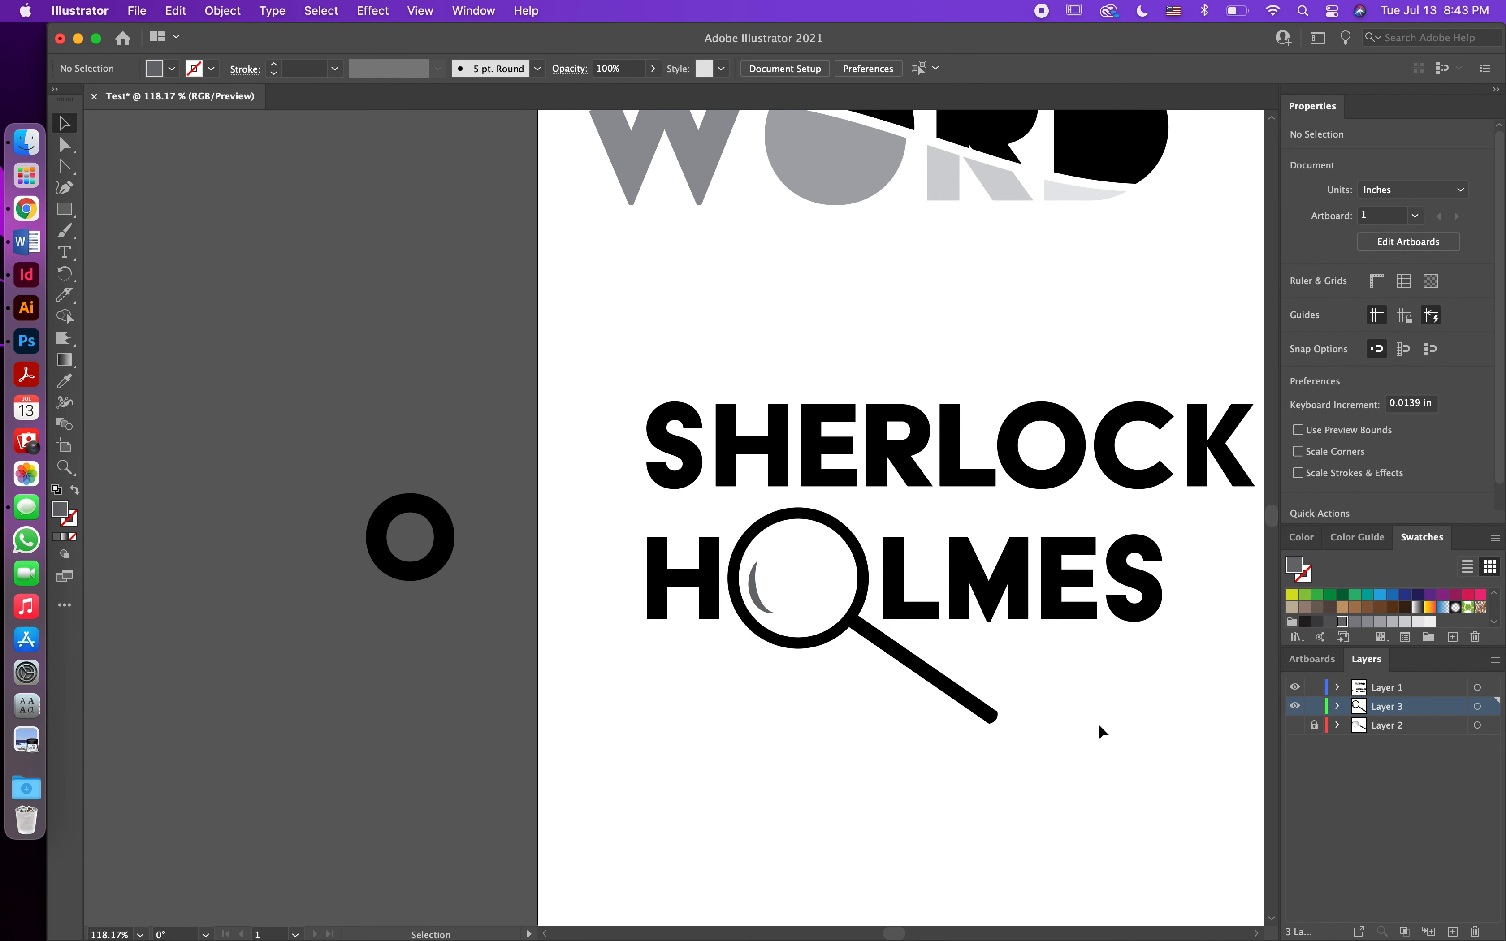
{"action": "scroll", "coordinate": [1098, 722], "scroll_direction": "down", "scroll_amount": 2}
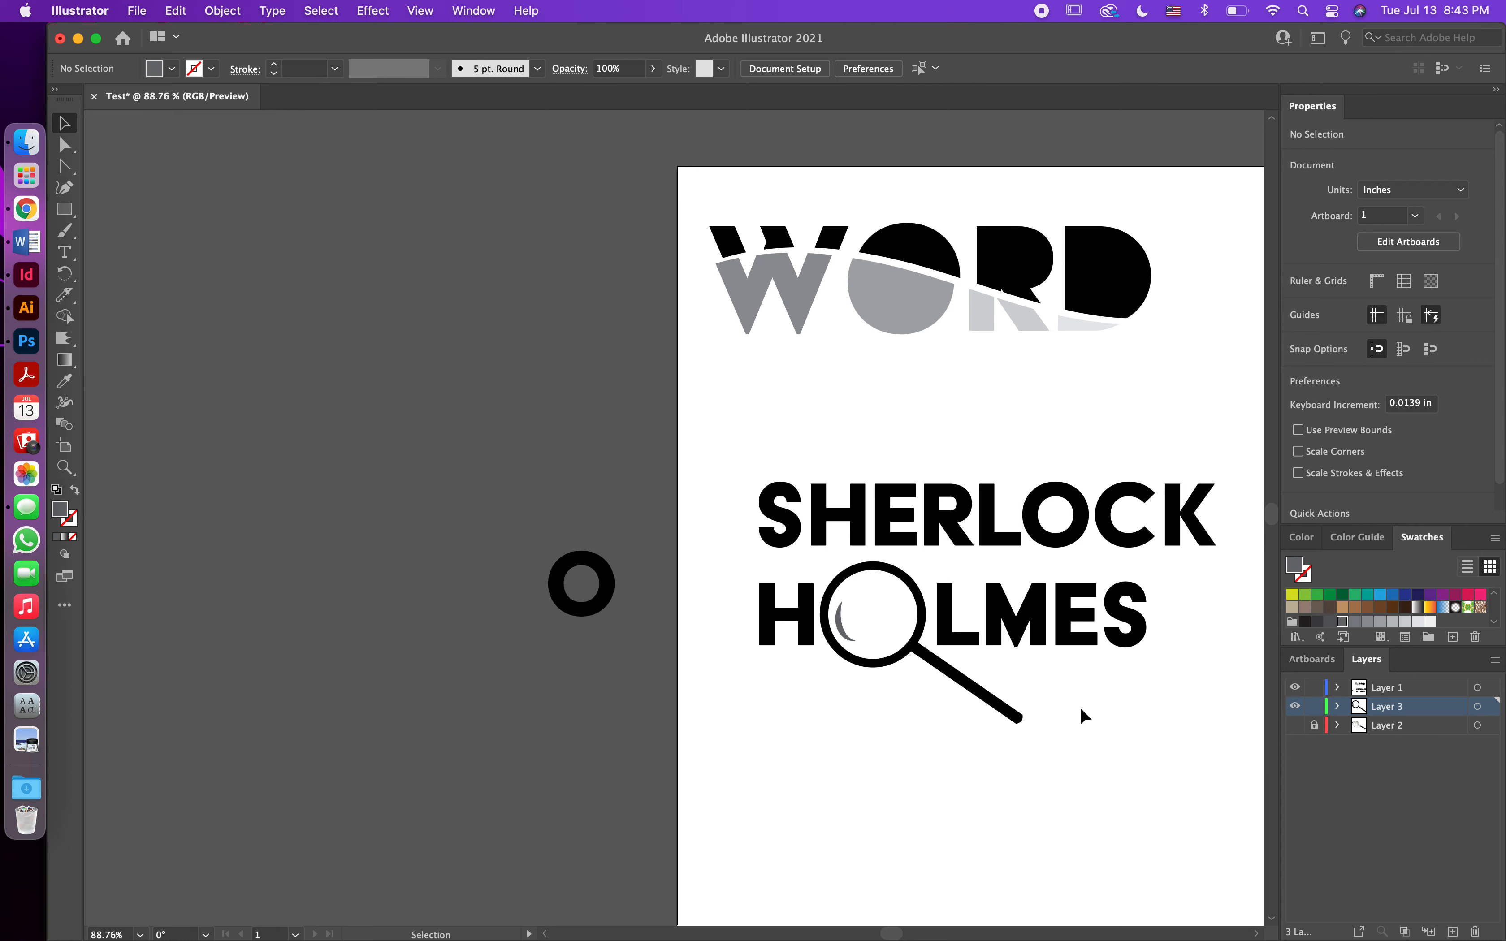
{"action": "scroll", "coordinate": [1081, 706], "scroll_direction": "down", "scroll_amount": 2}
{"action": "scroll", "coordinate": [883, 582], "scroll_direction": "up", "scroll_amount": 2}
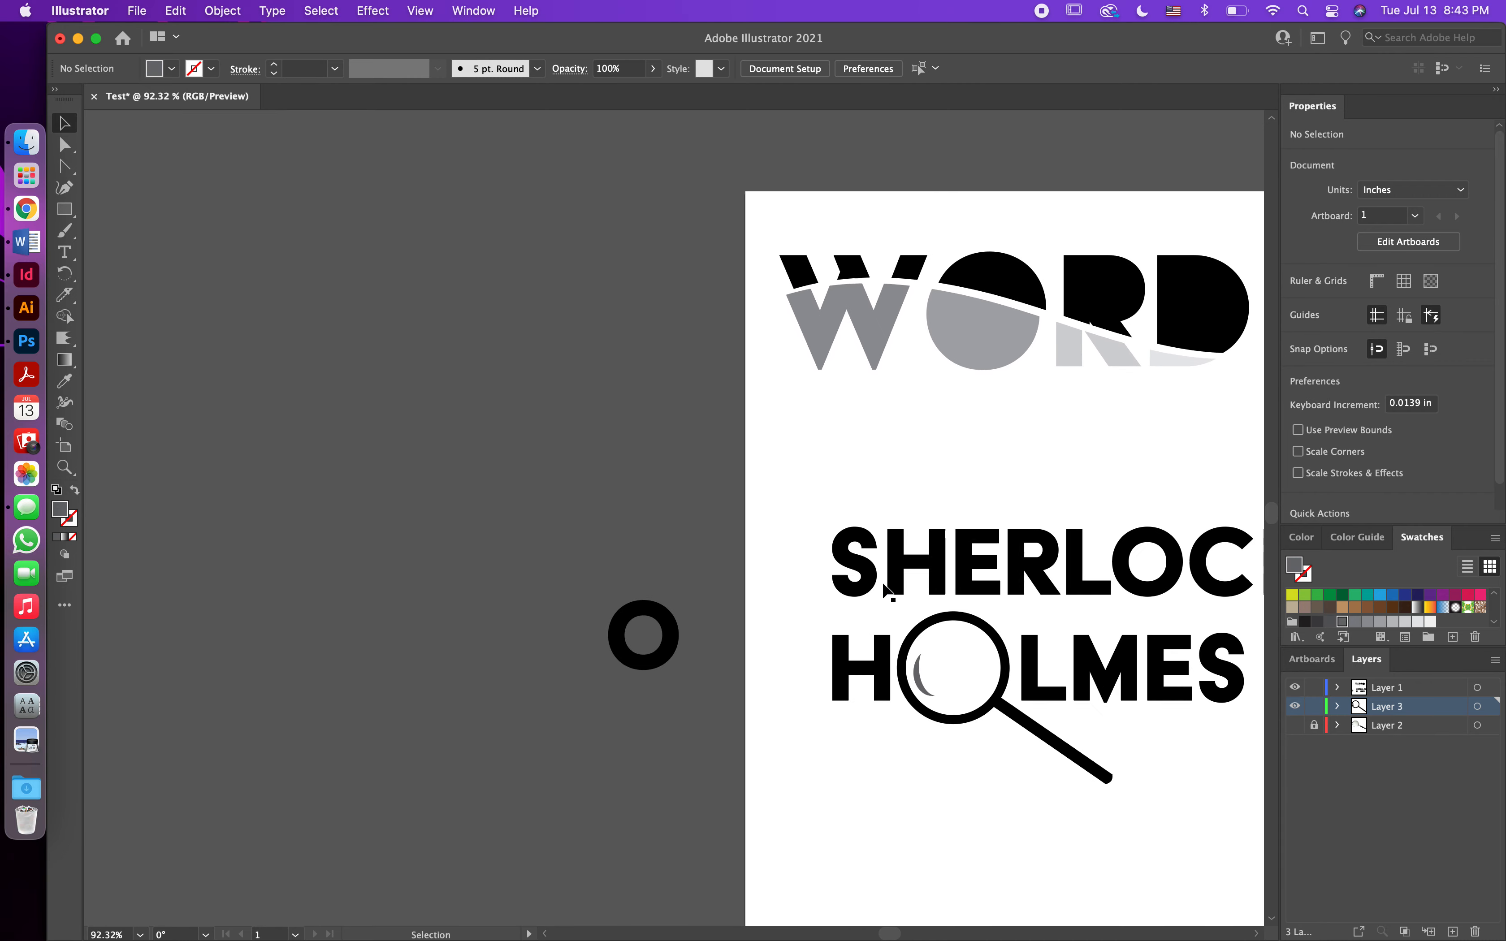
{"action": "scroll", "coordinate": [1072, 696], "scroll_direction": "right", "scroll_amount": 5}
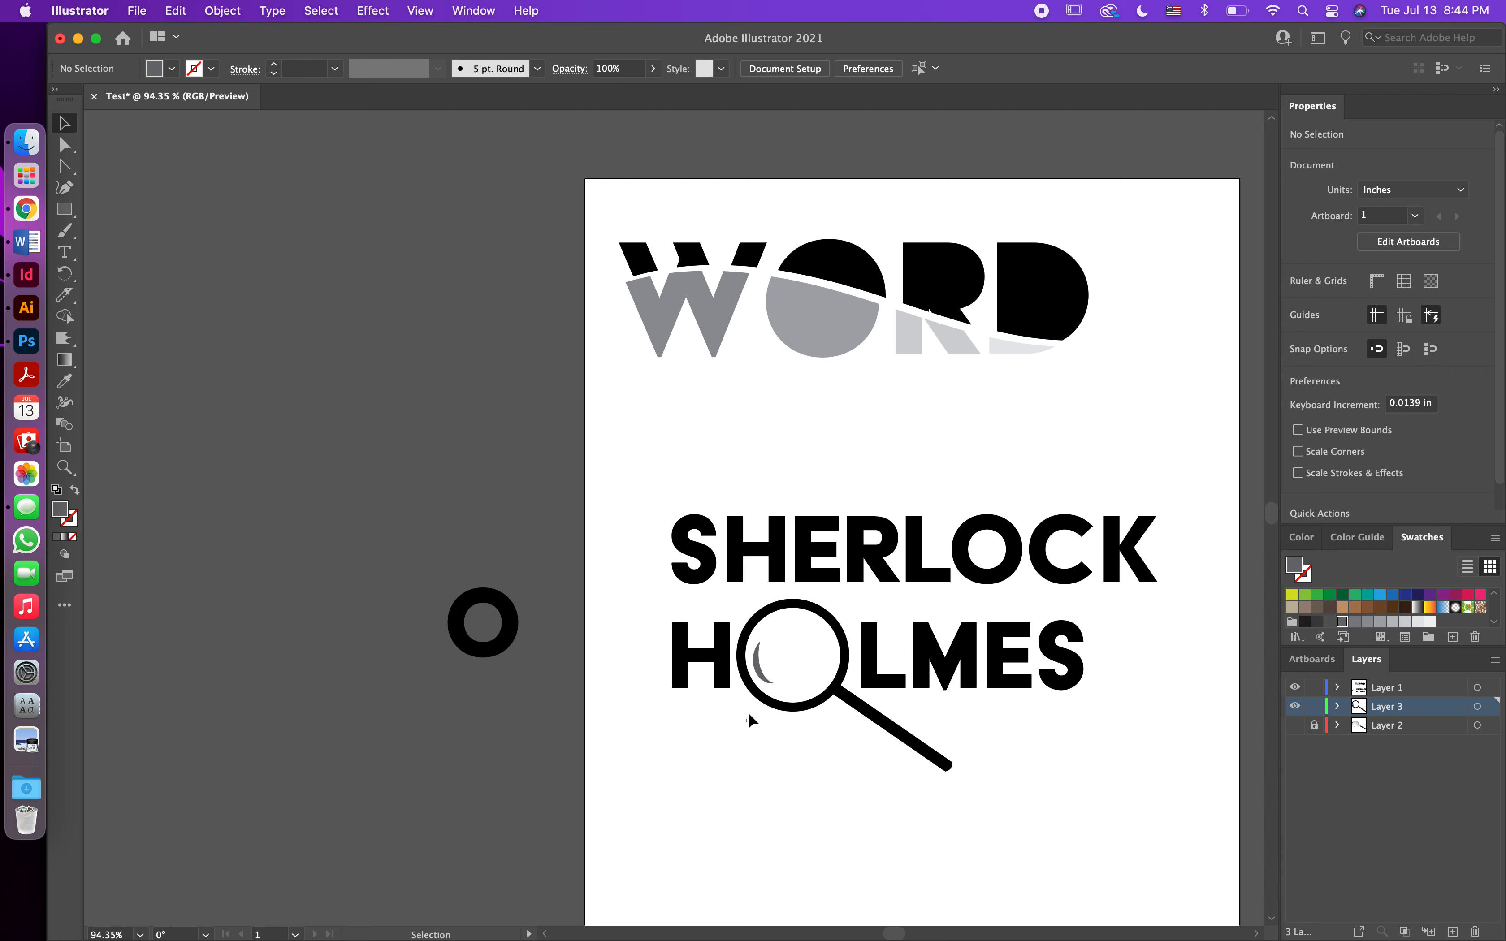
Step: Move the lens, crescent and handle of the drawn magnifying glass together off the artboard, beside the spare O, and deselect them
{"action": "left_click", "coordinate": [767, 658]}
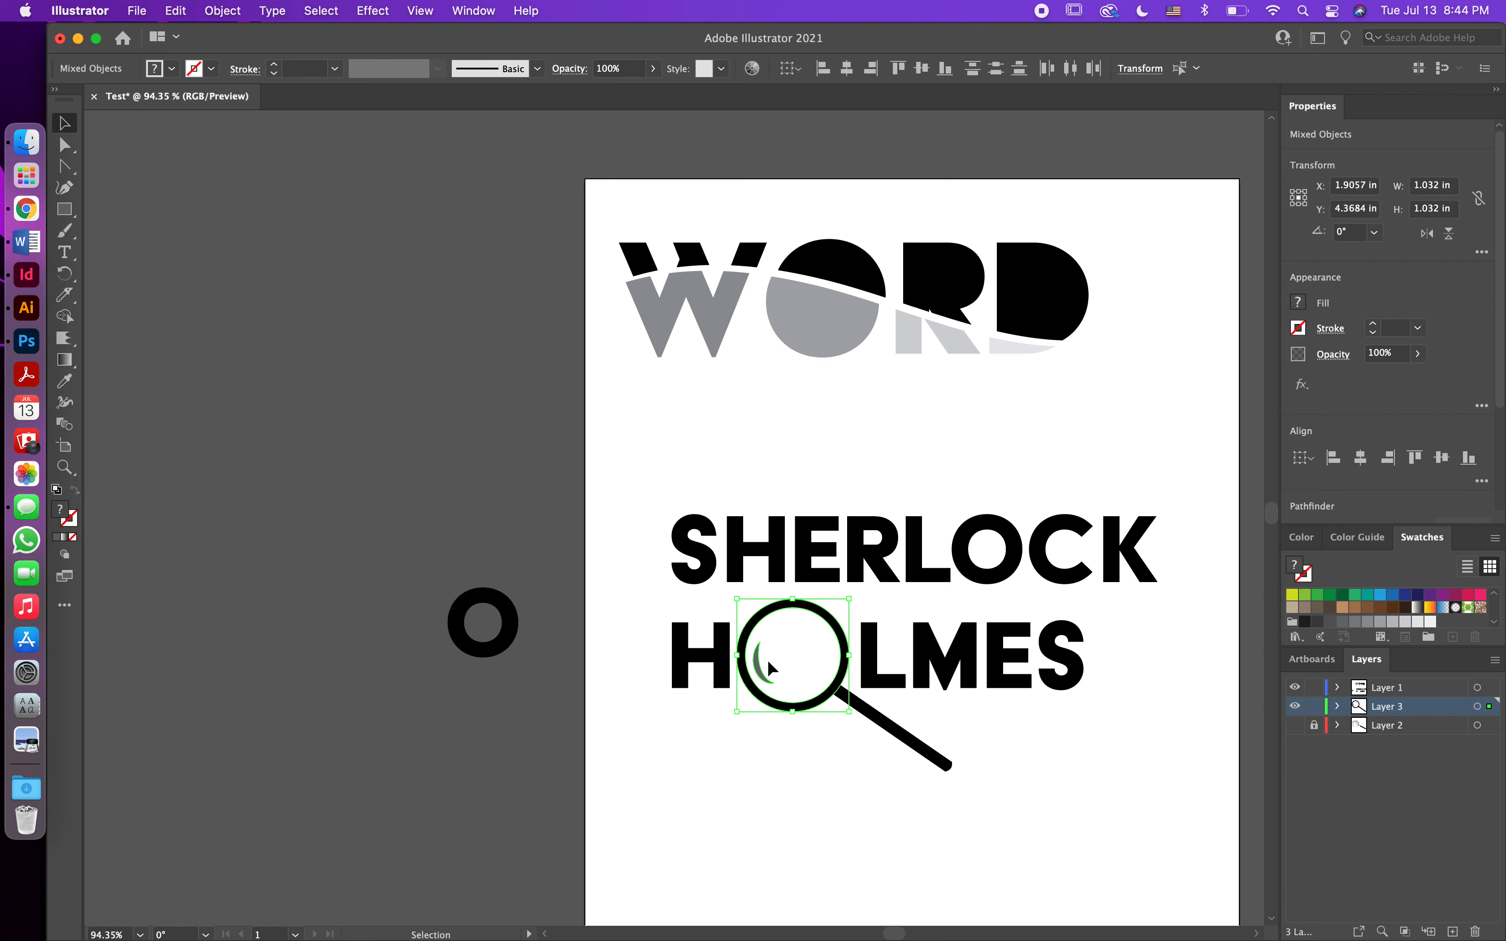
{"action": "left_click", "coordinate": [931, 753], "text": "shift"}
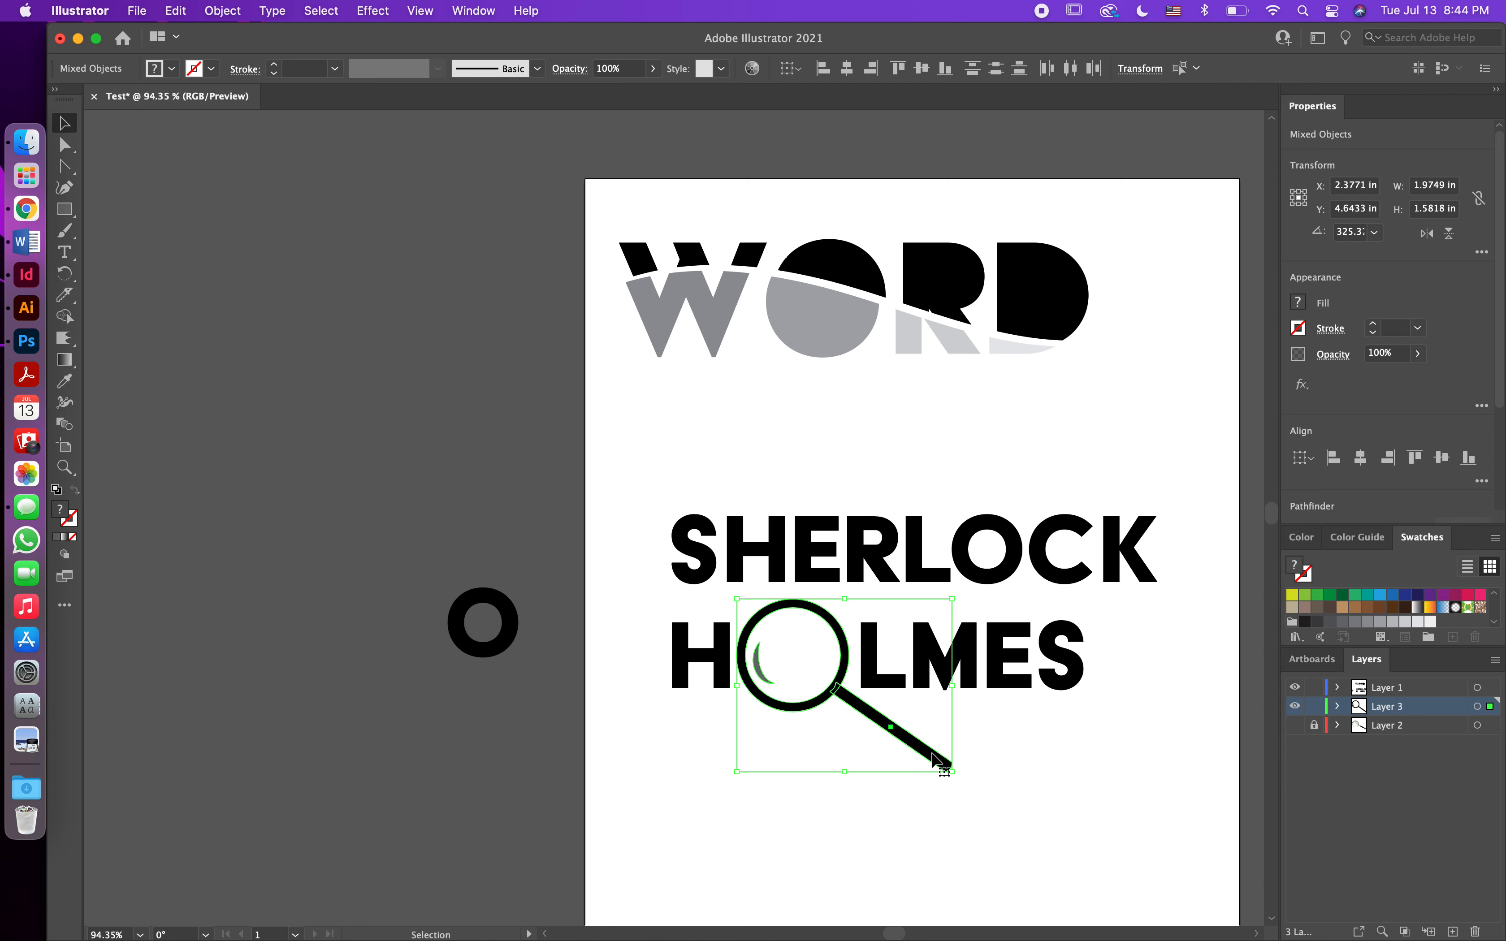
{"action": "left_click_drag", "start_coordinate": [858, 704], "coordinate": [332, 725]}
{"action": "left_click", "coordinate": [367, 568]}
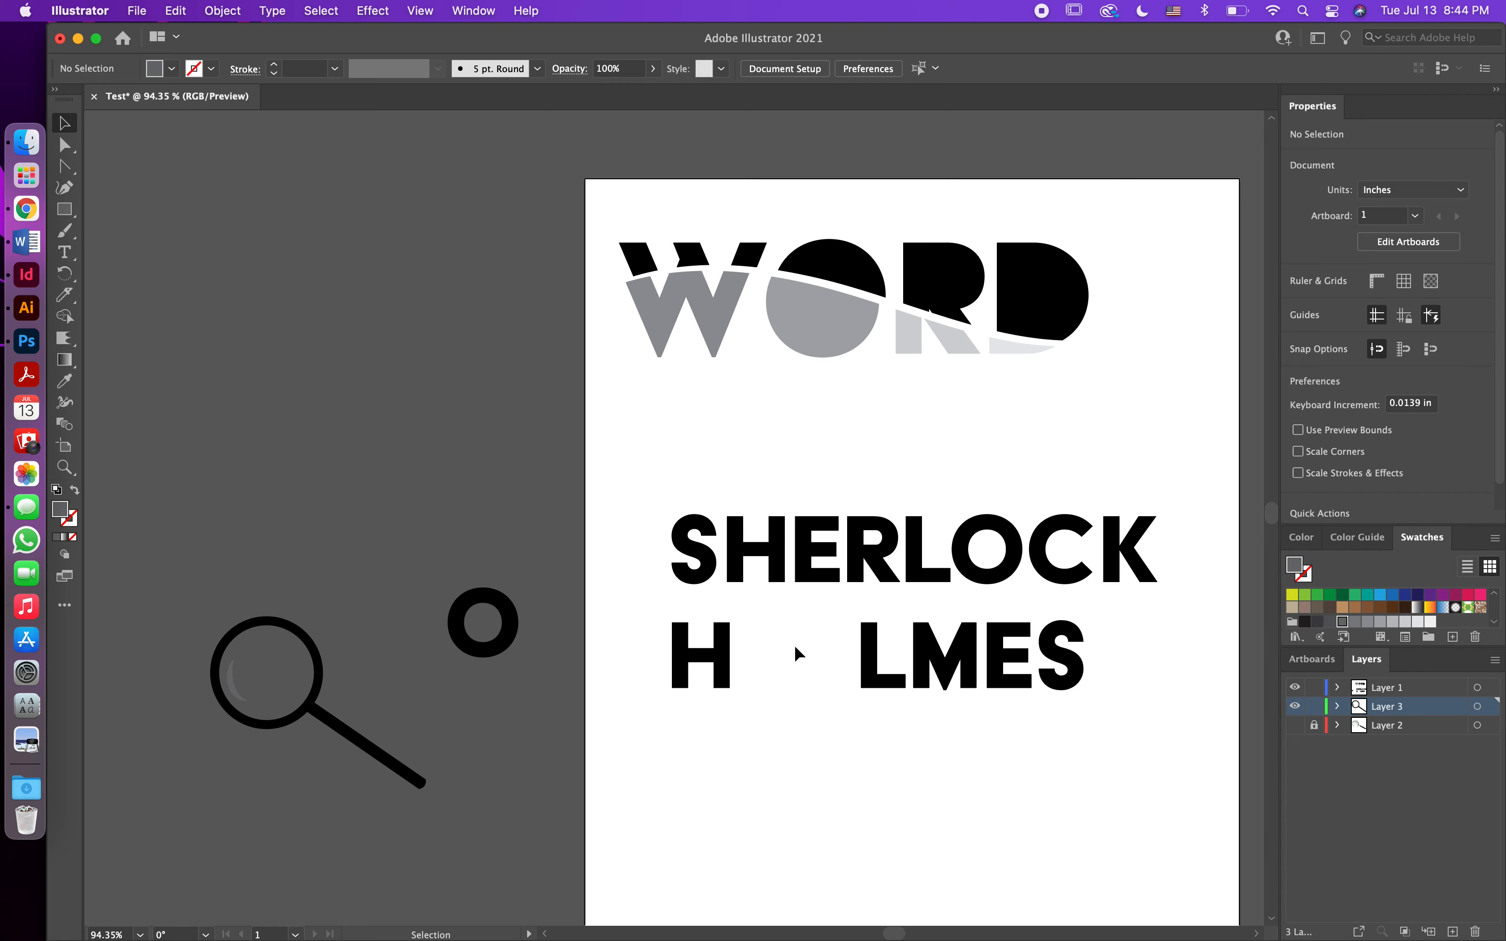
Step: Switch to Chrome and open the Free collection on the Adobe Stock site
{"action": "left_click", "coordinate": [26, 207]}
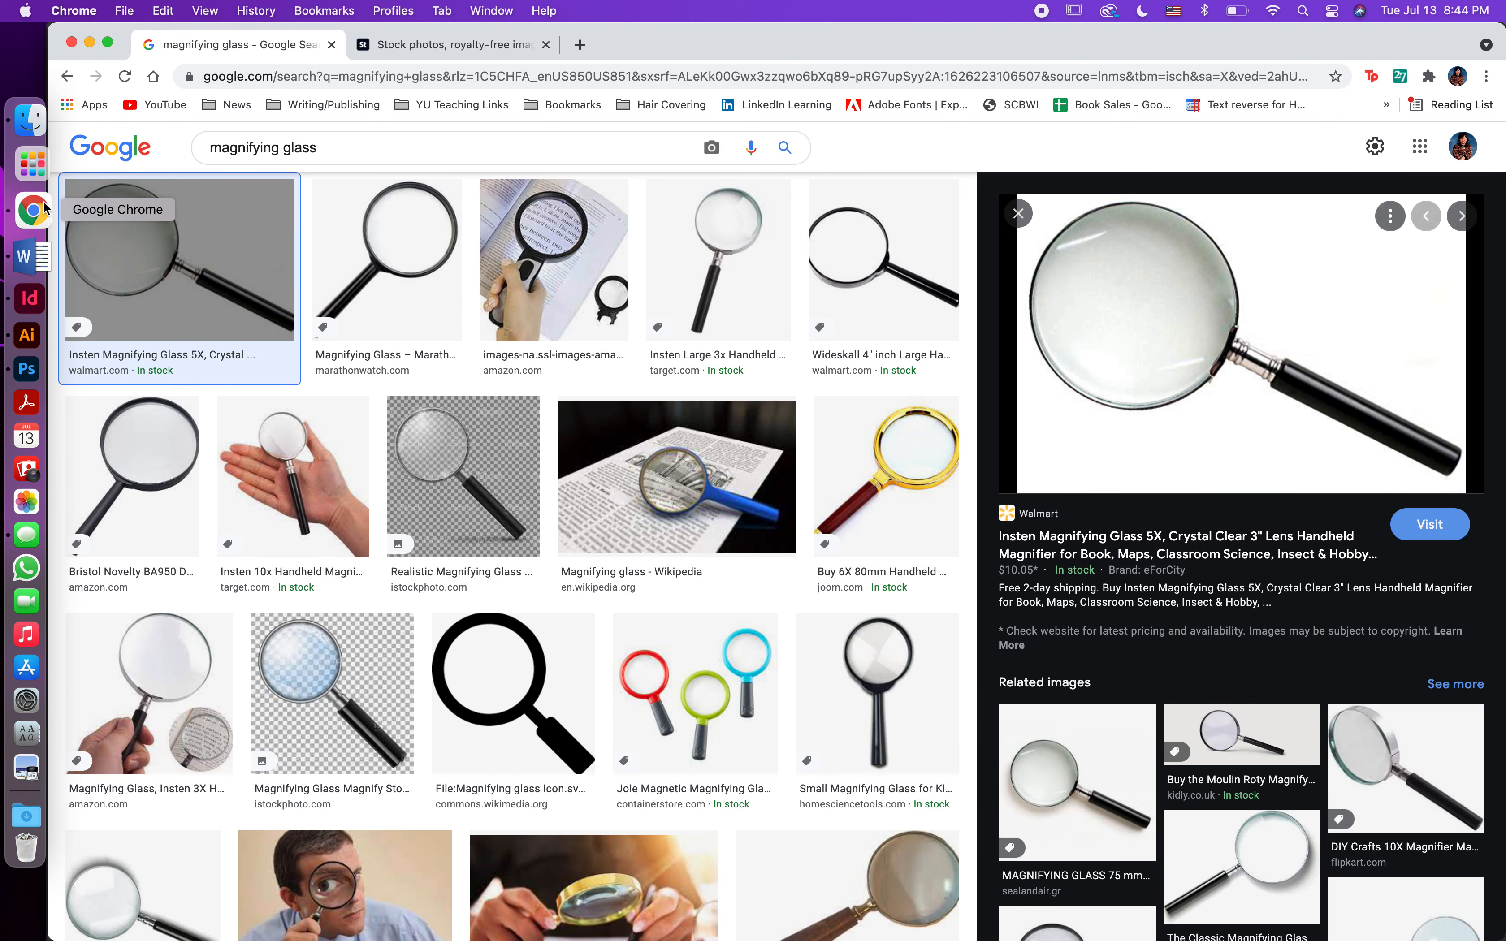
{"action": "left_click", "coordinate": [418, 50]}
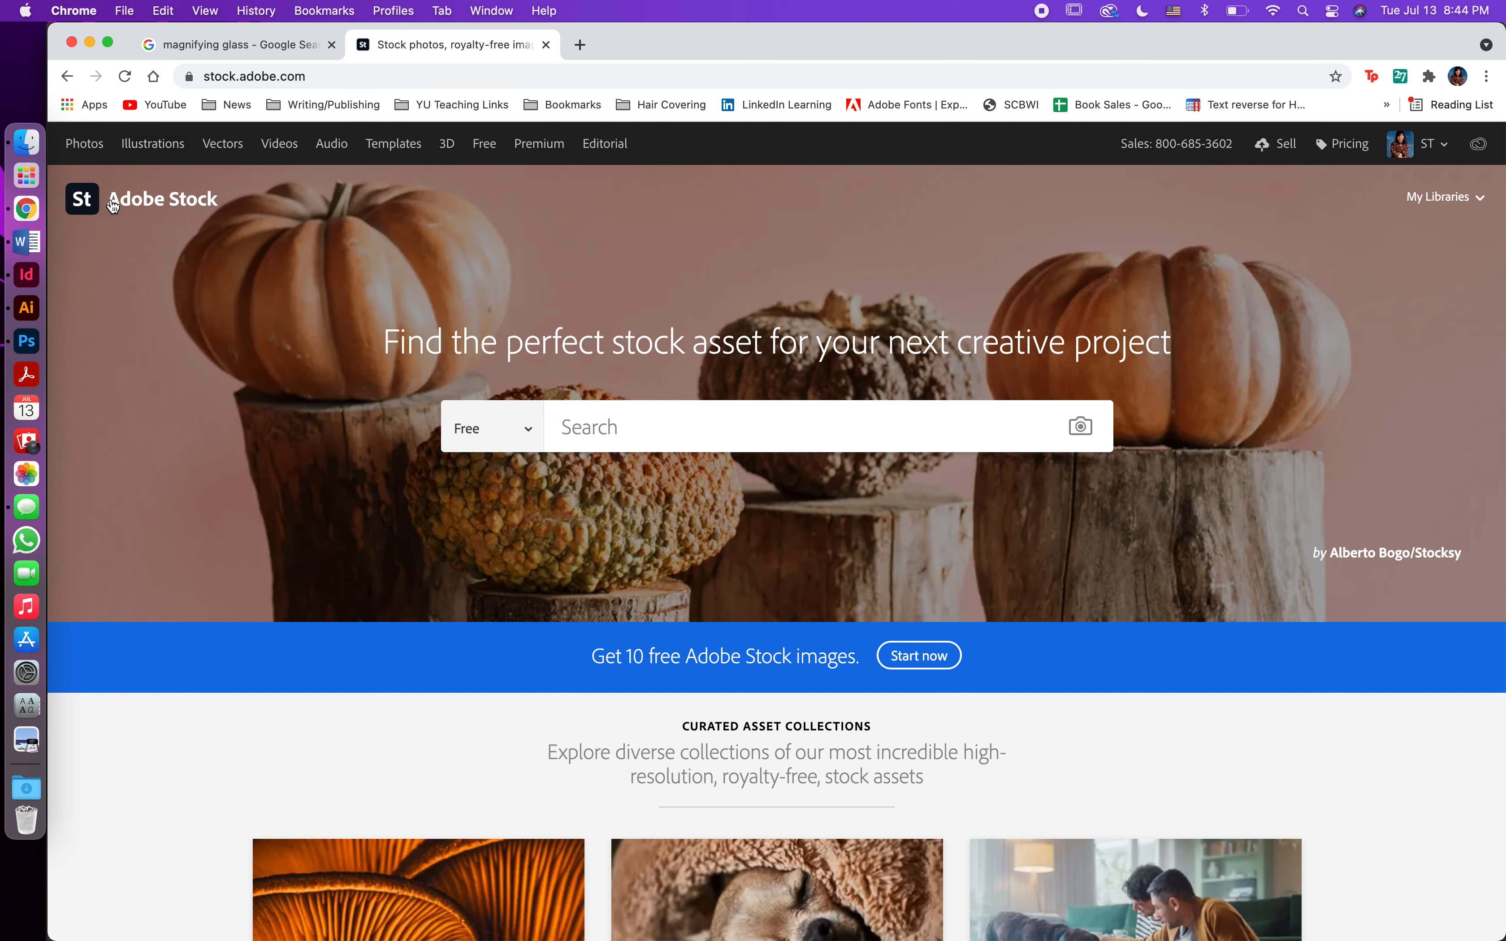
{"action": "left_click", "coordinate": [148, 209]}
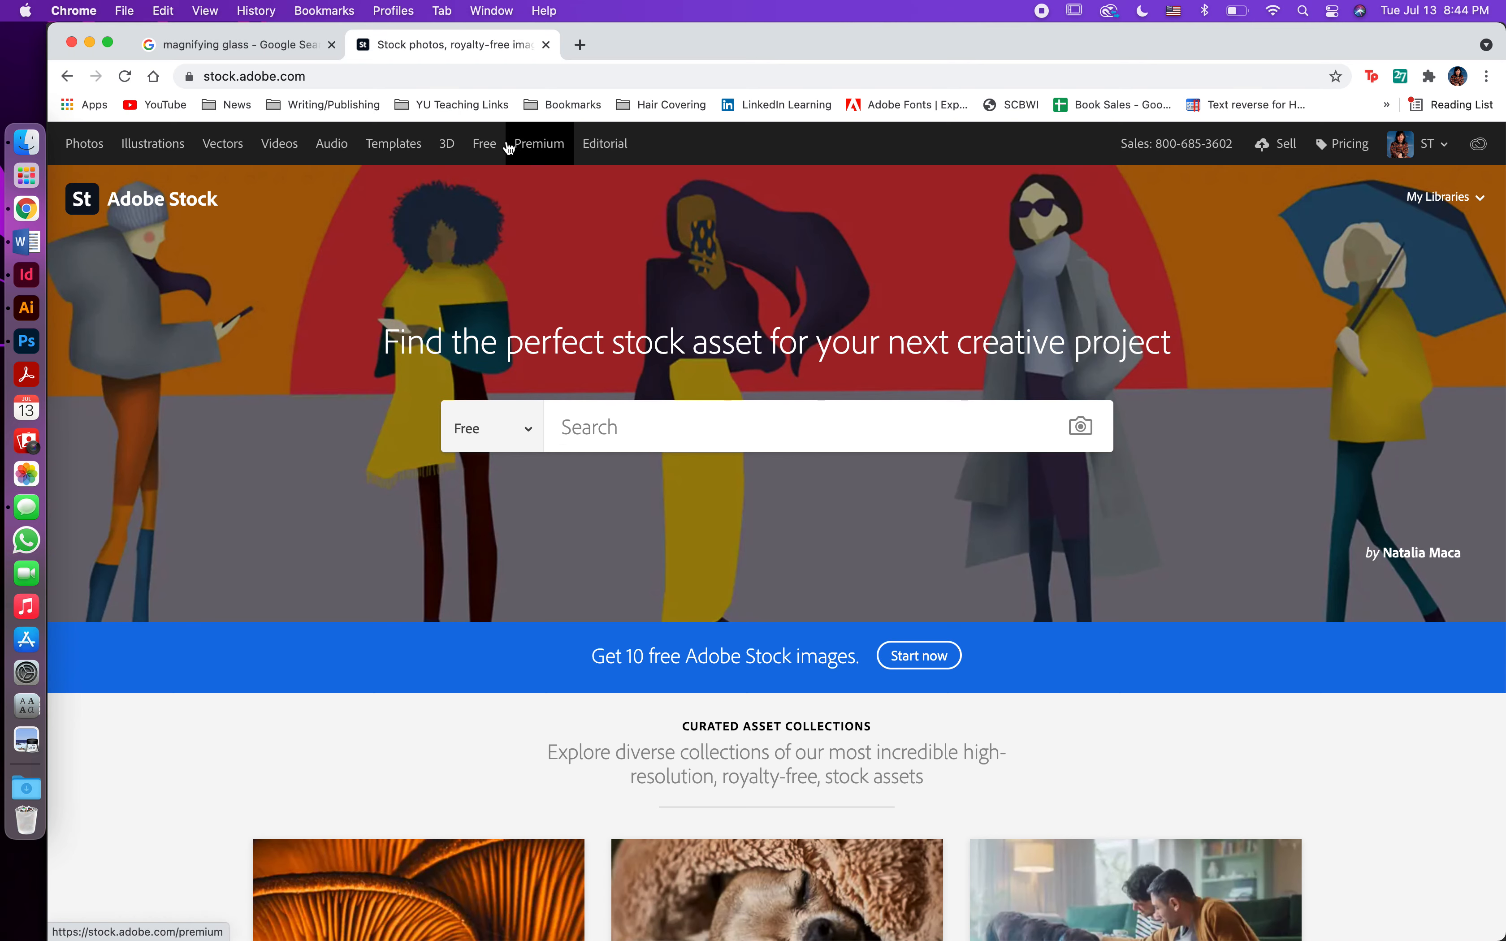
{"action": "left_click", "coordinate": [490, 149]}
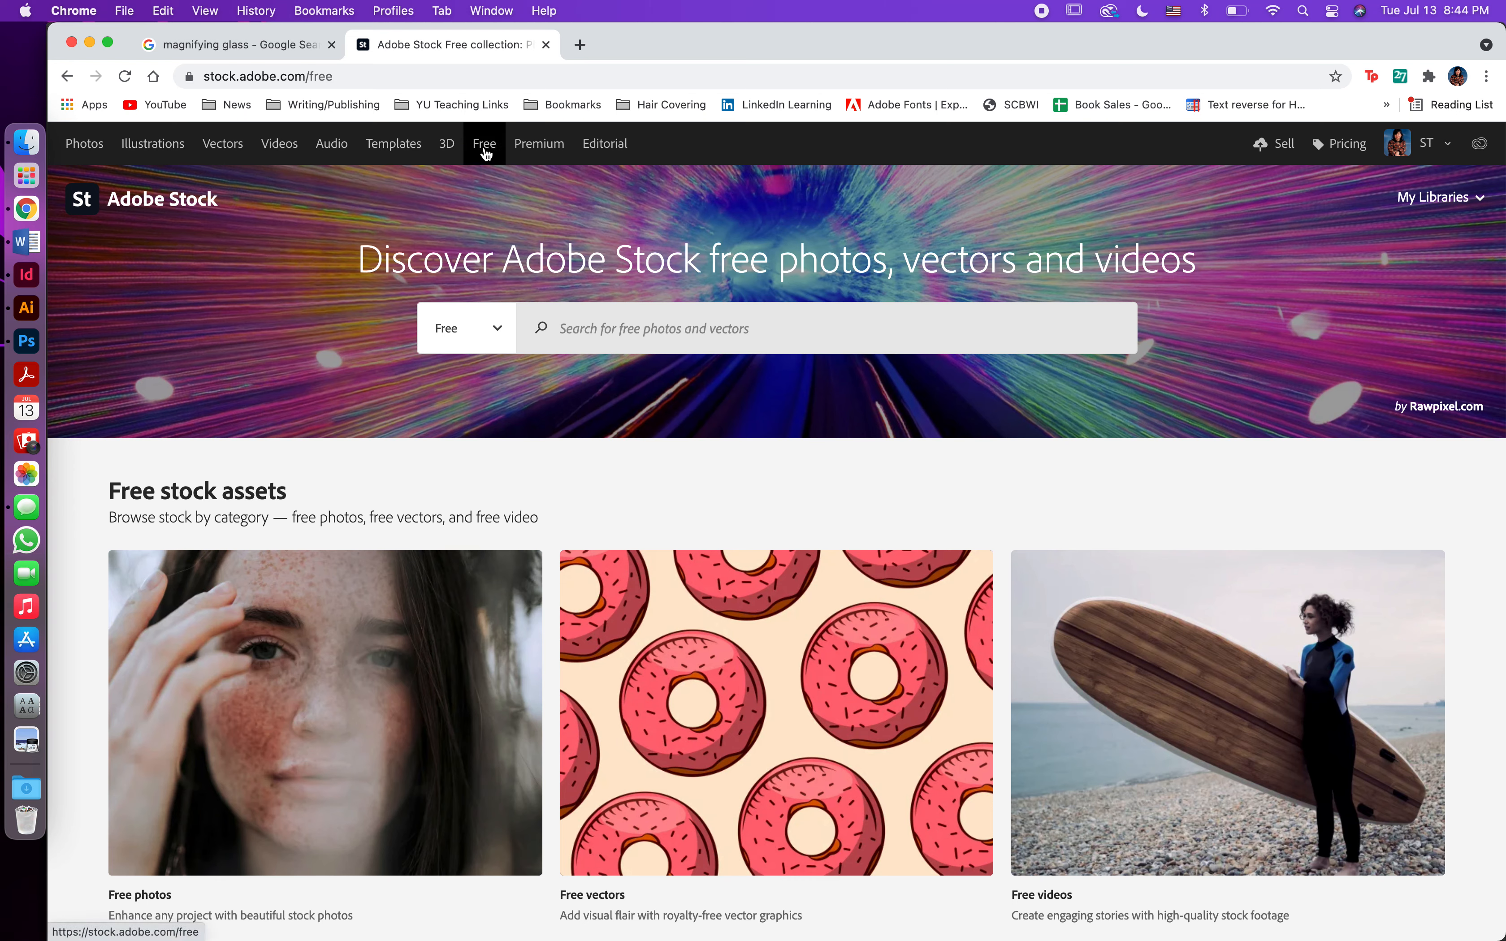
Step: Search the free collection for "magnifying glass" and filter the results to Vectors only
{"action": "left_click", "coordinate": [630, 330]}
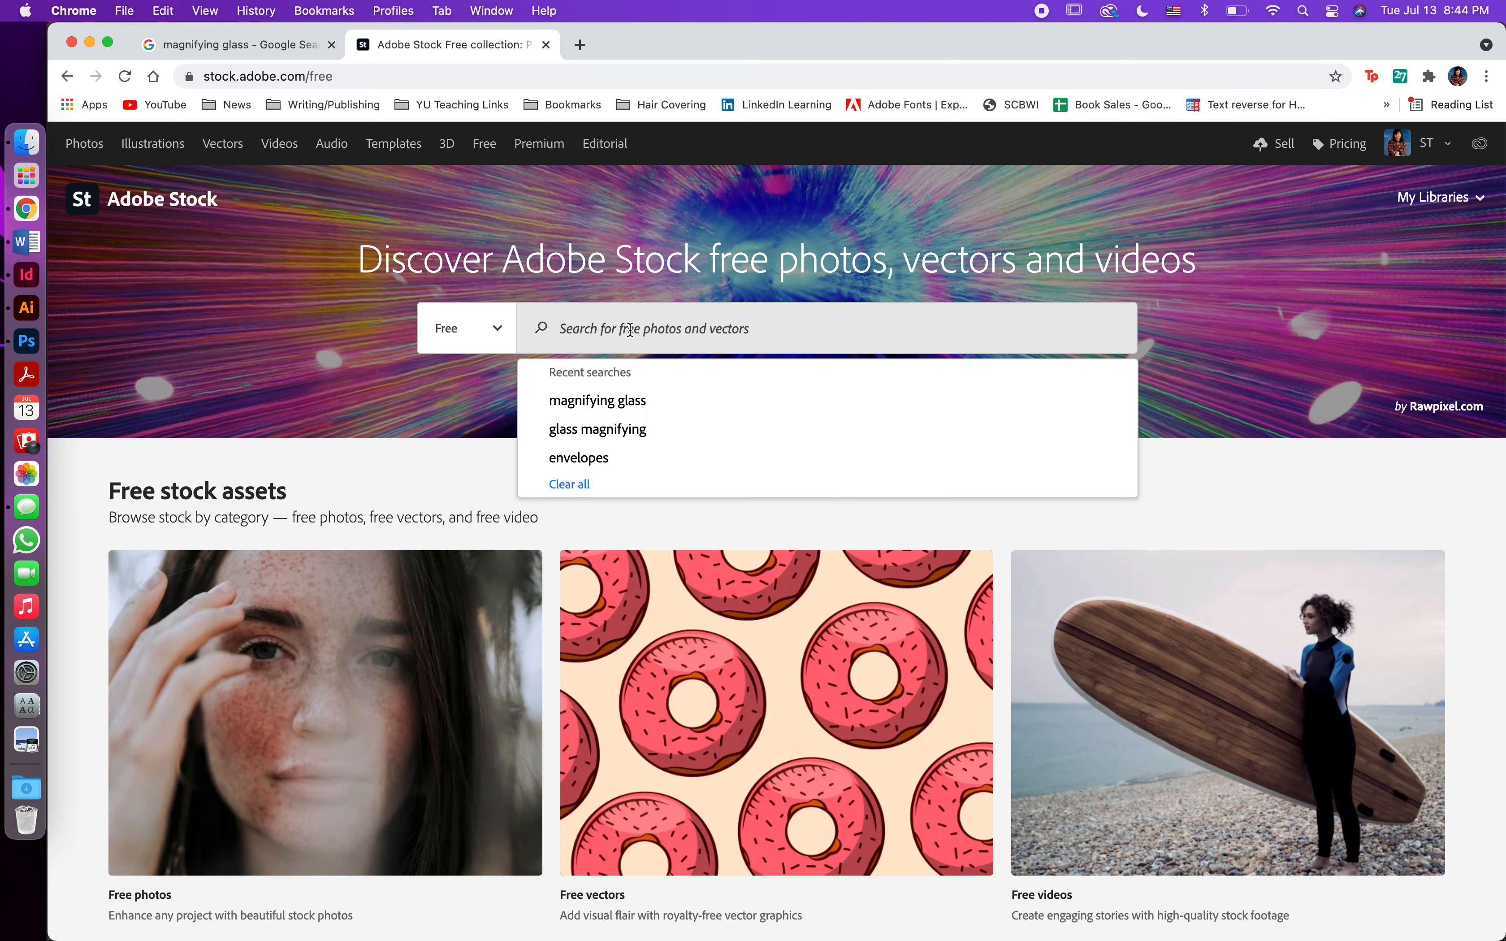
{"action": "left_click", "coordinate": [618, 411]}
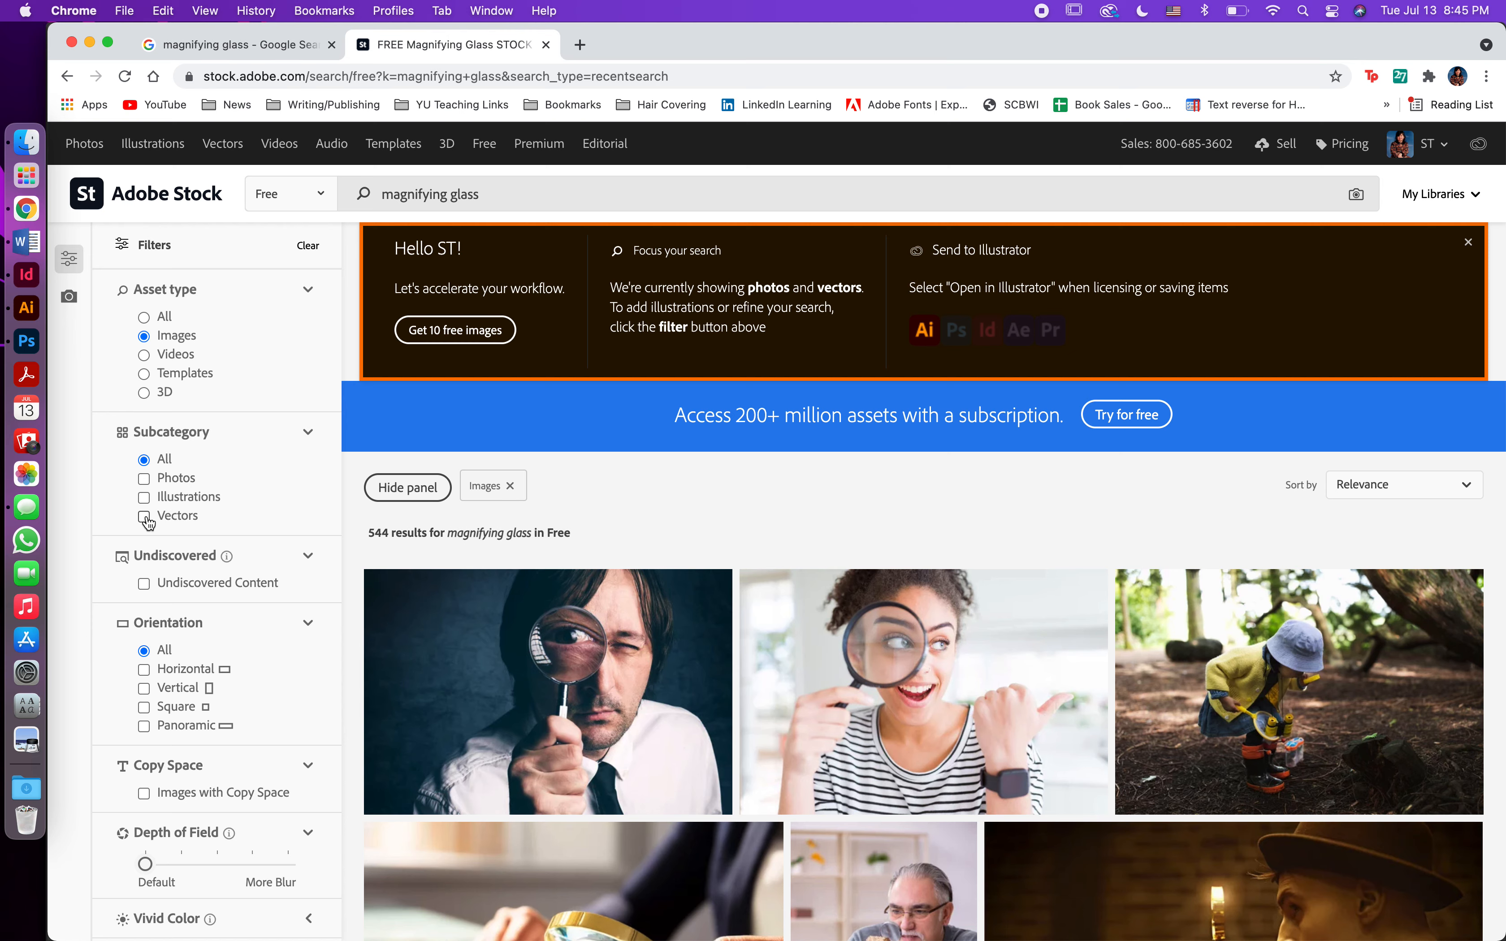
{"action": "left_click", "coordinate": [145, 517]}
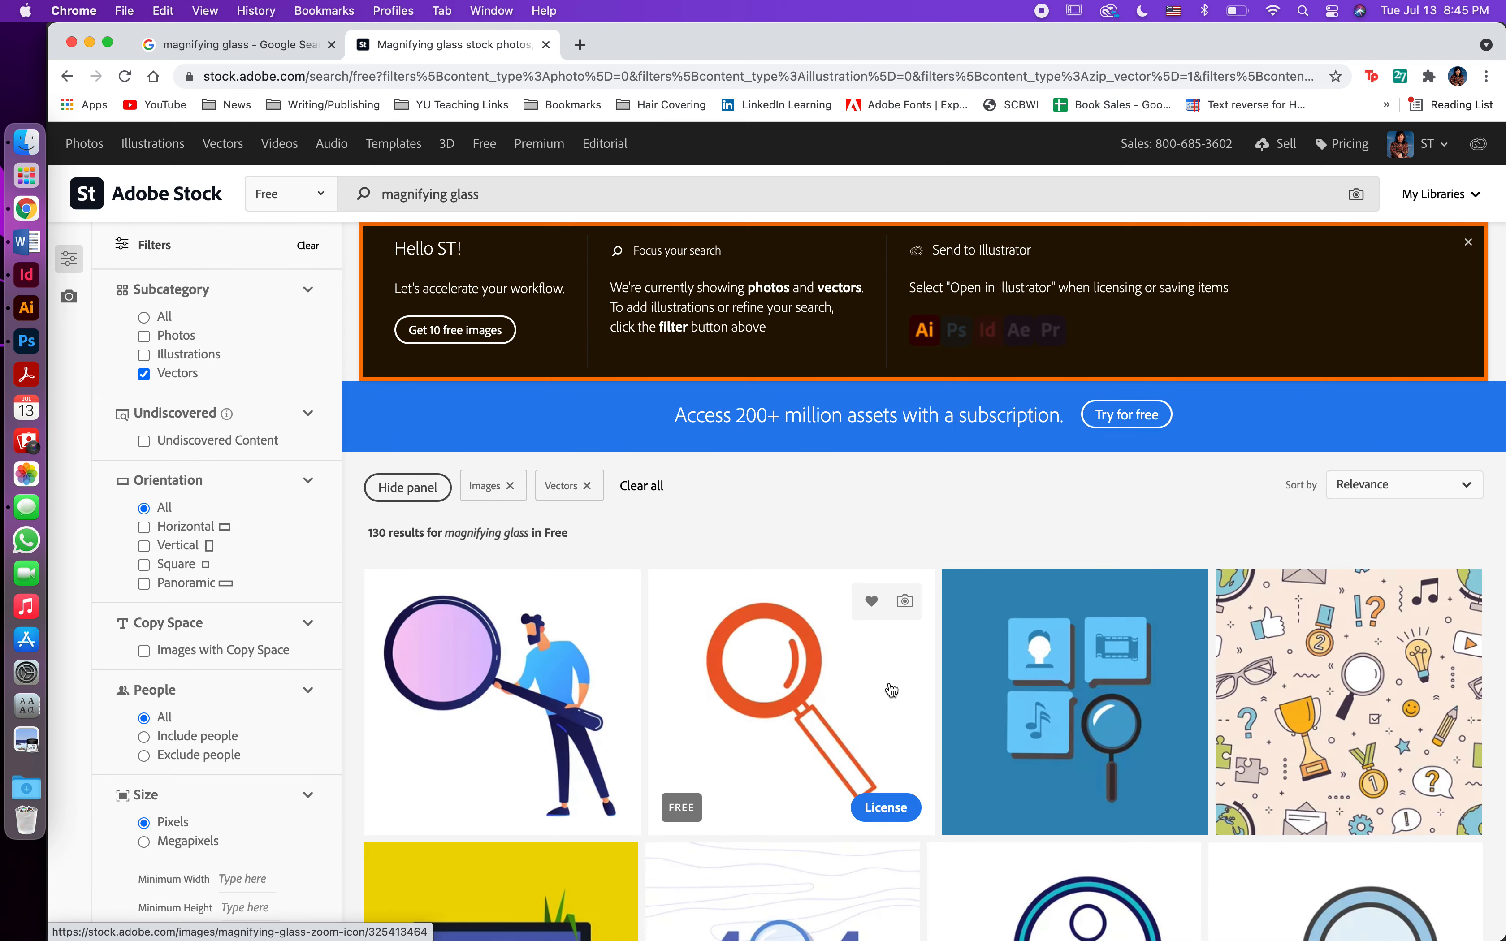
Step: Browse the vector results and license the free magnifying glass with the dark blue ring and red handle
{"action": "scroll", "coordinate": [890, 695], "scroll_direction": "down", "scroll_amount": 4}
{"action": "scroll", "coordinate": [891, 690], "scroll_direction": "down", "scroll_amount": 2}
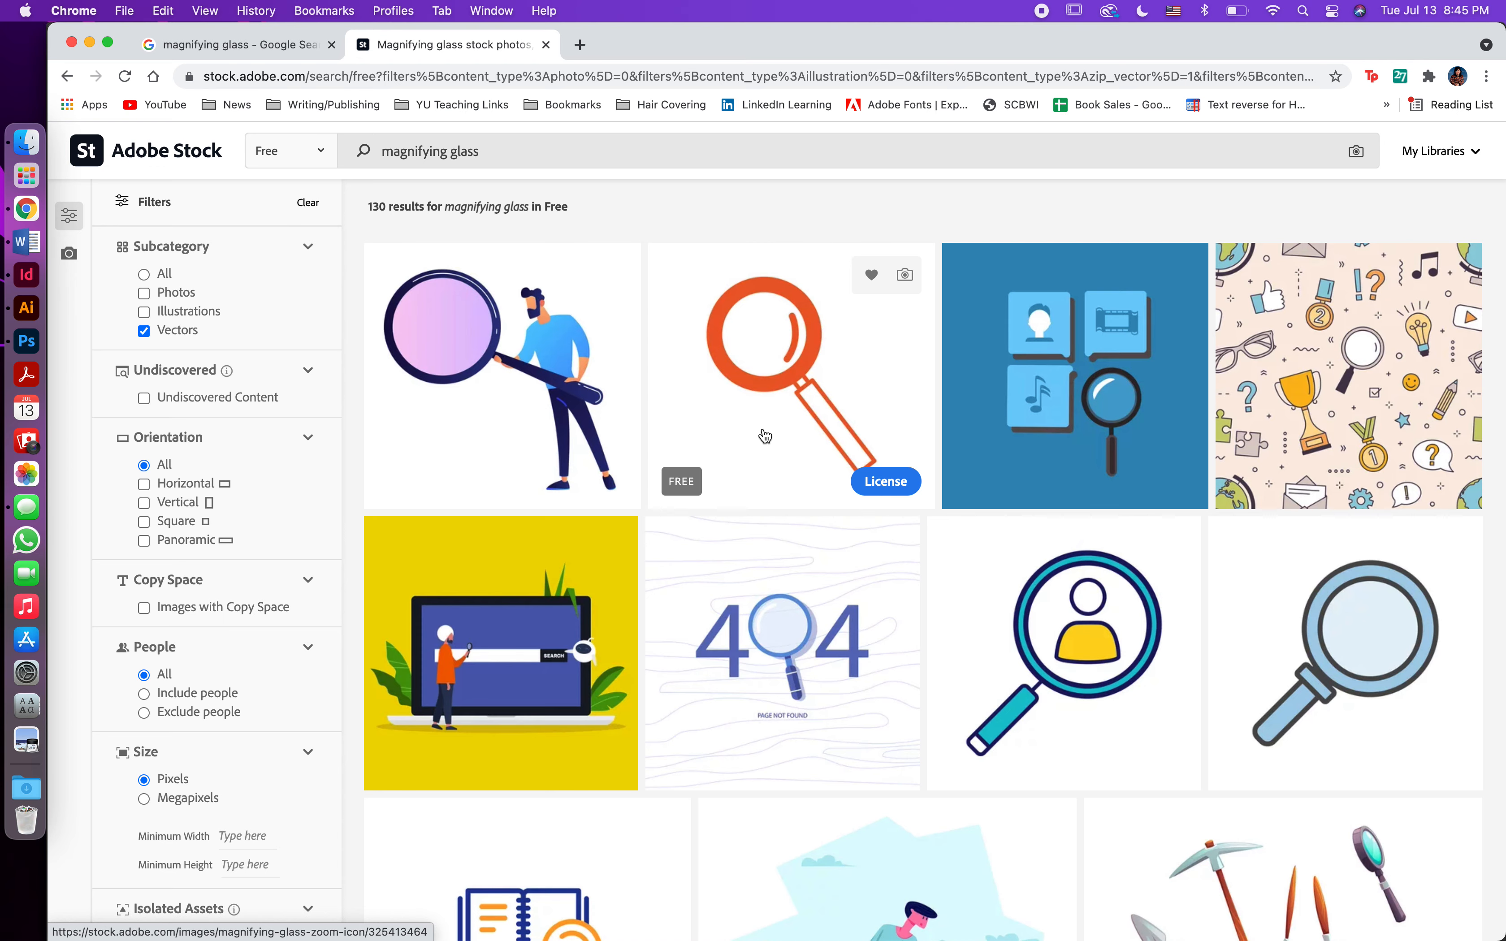
{"action": "scroll", "coordinate": [766, 436], "scroll_direction": "down", "scroll_amount": 1}
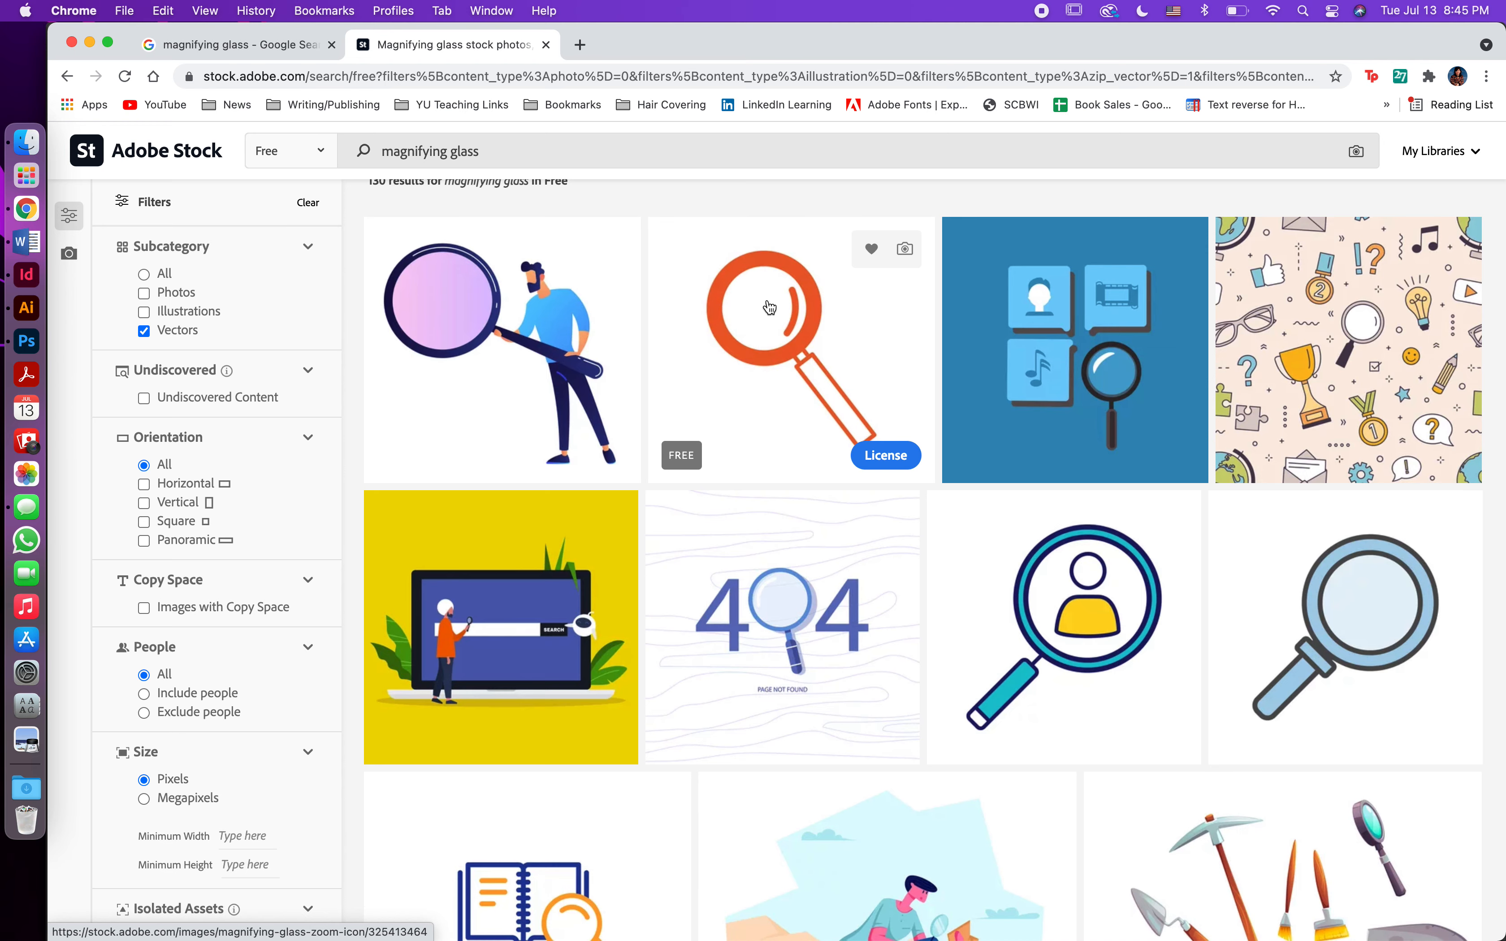
{"action": "scroll", "coordinate": [770, 308], "scroll_direction": "down", "scroll_amount": 8}
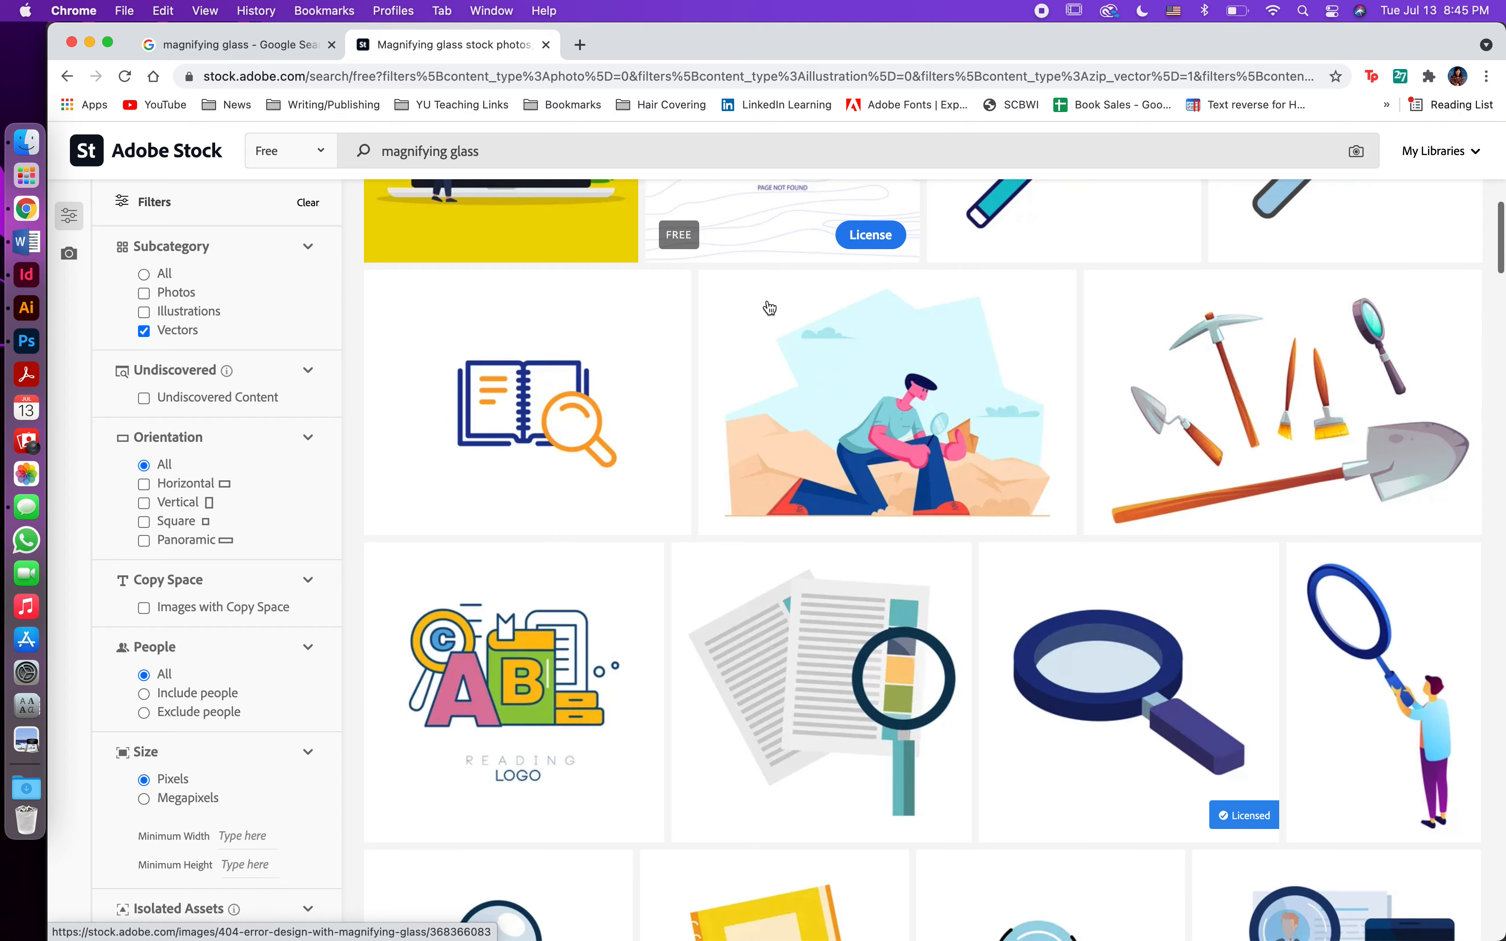
{"action": "scroll", "coordinate": [770, 308], "scroll_direction": "down", "scroll_amount": 3}
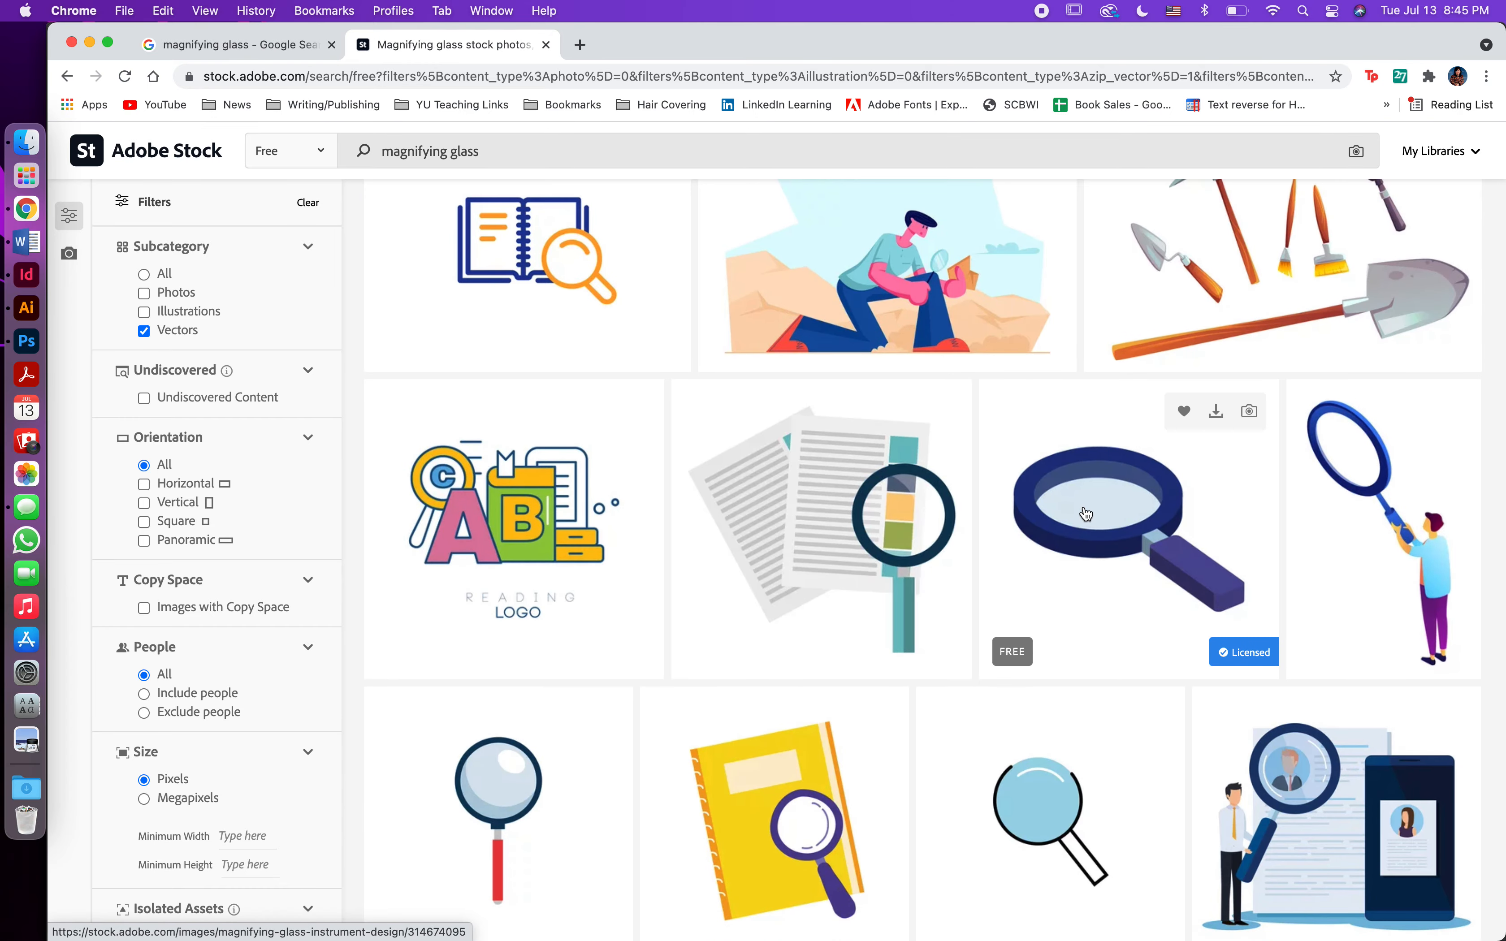
{"action": "scroll", "coordinate": [1086, 514], "scroll_direction": "down", "scroll_amount": 2}
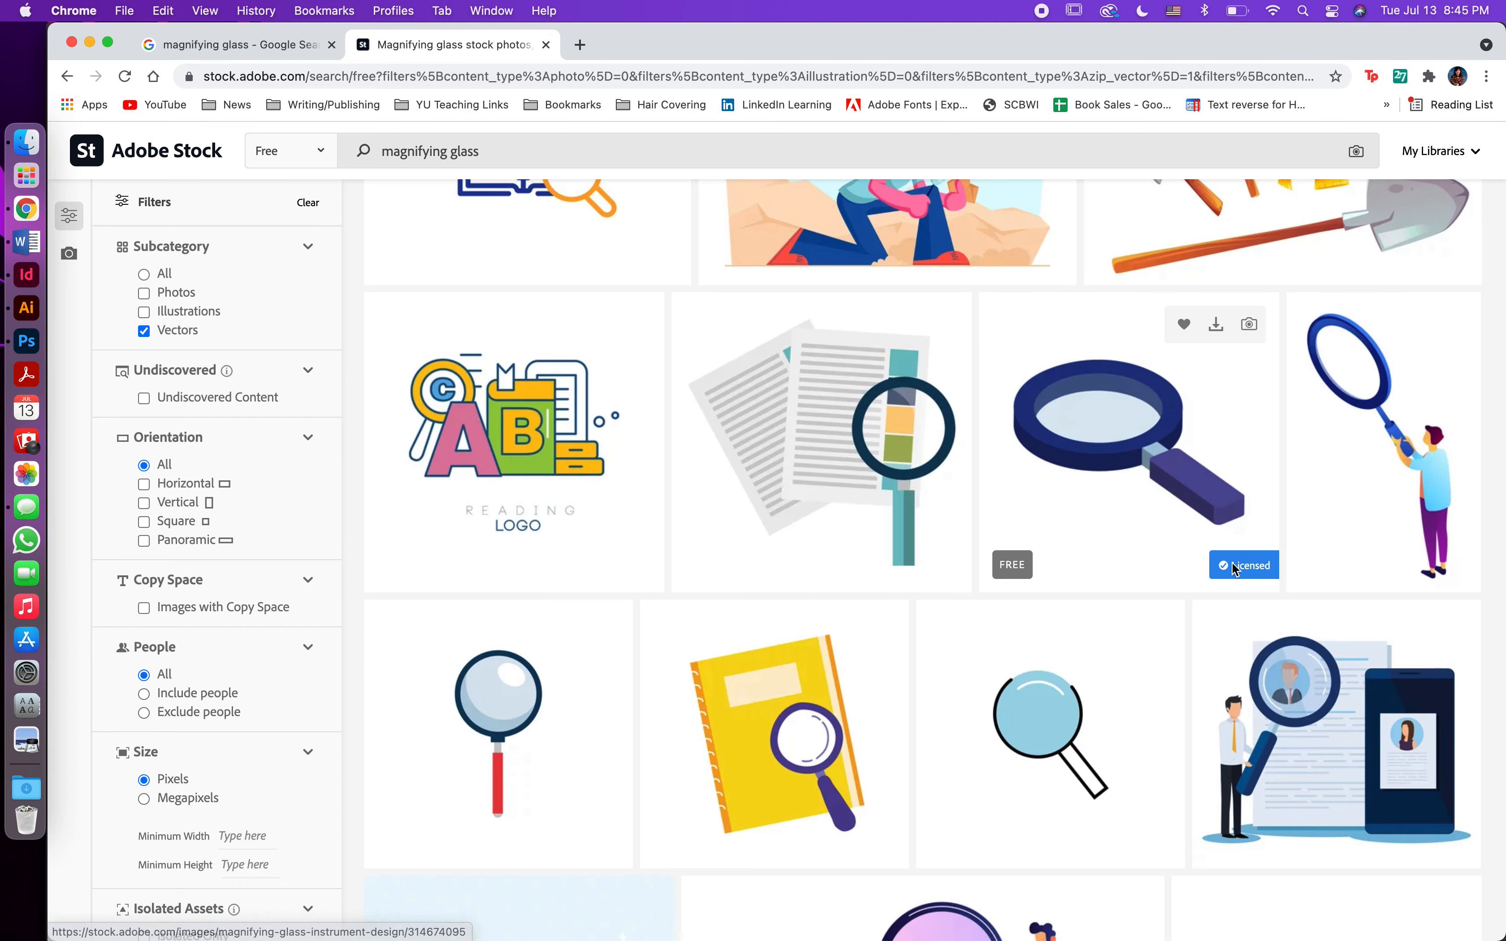
{"action": "scroll", "coordinate": [619, 678], "scroll_direction": "down", "scroll_amount": 2}
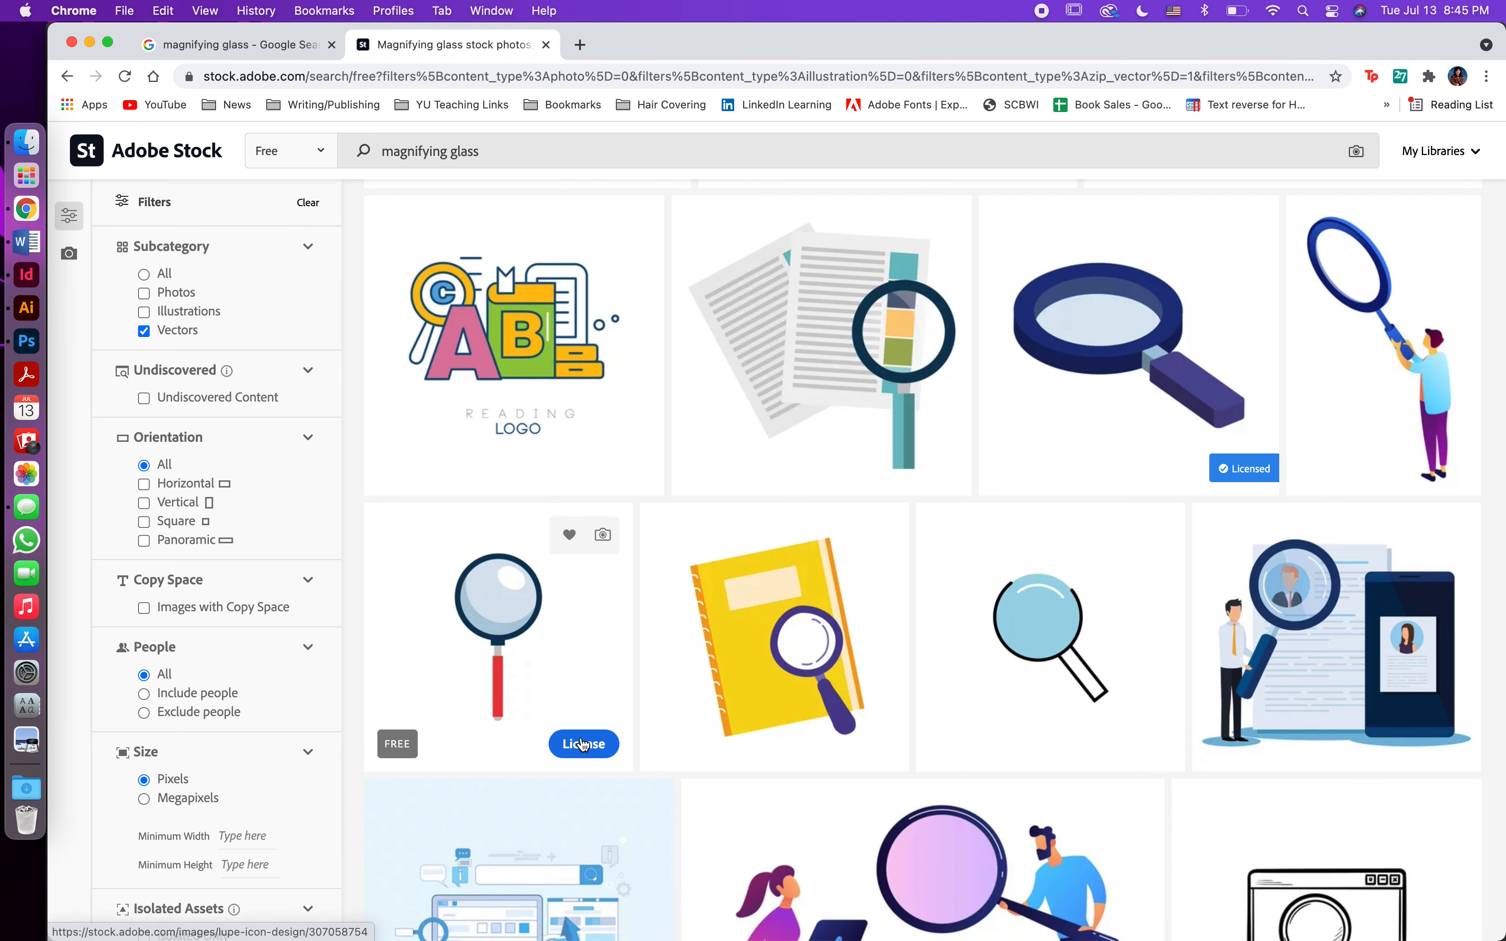
{"action": "scroll", "coordinate": [558, 656], "scroll_direction": "down", "scroll_amount": 2}
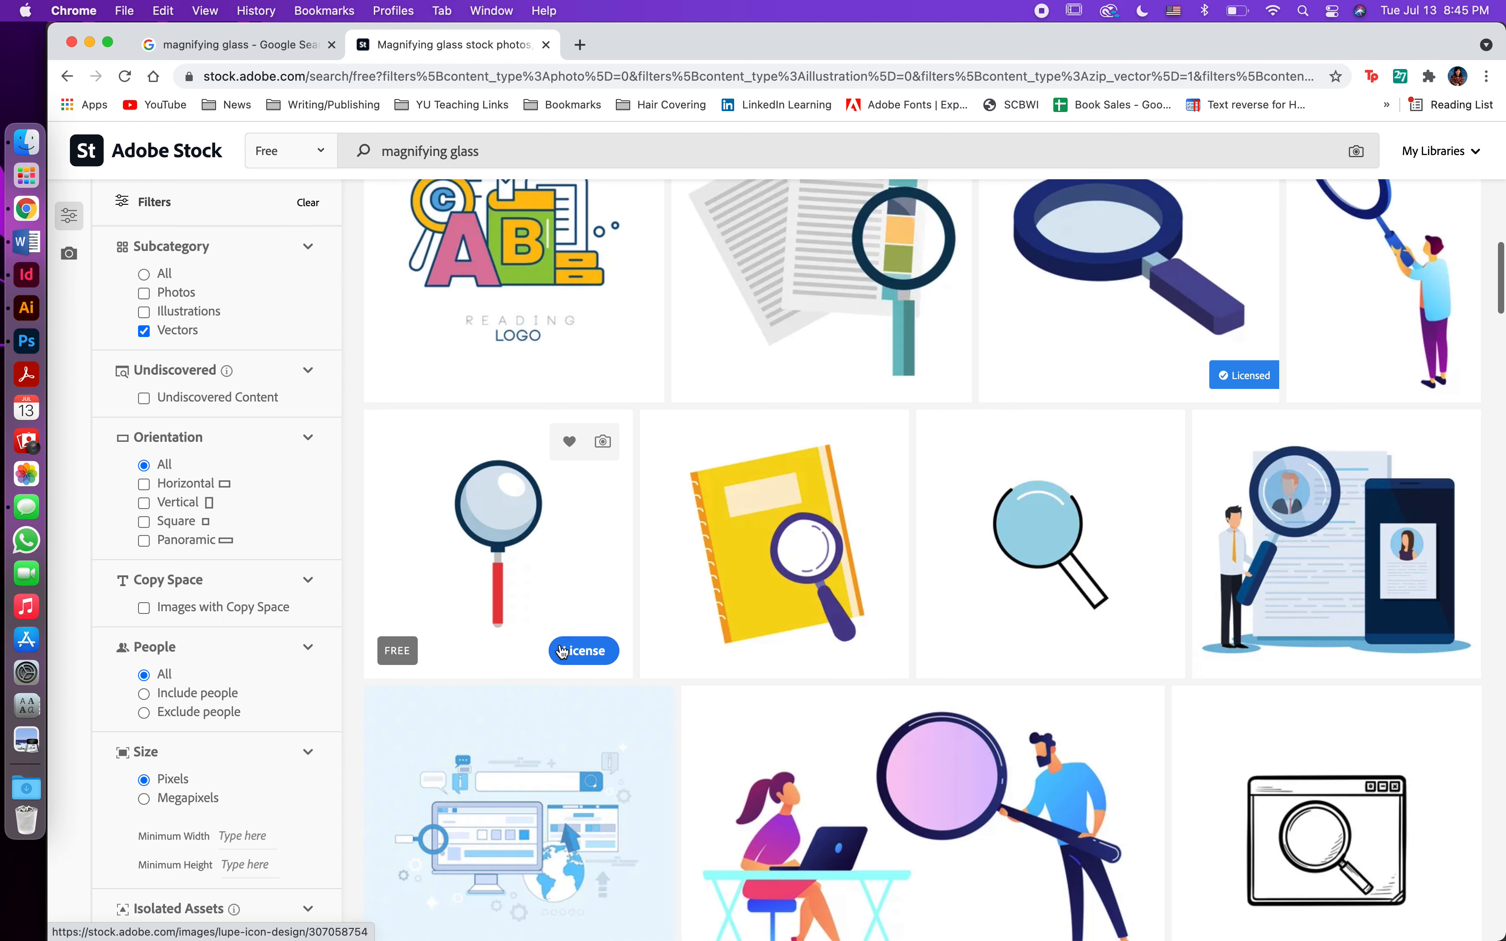
{"action": "left_click", "coordinate": [577, 659]}
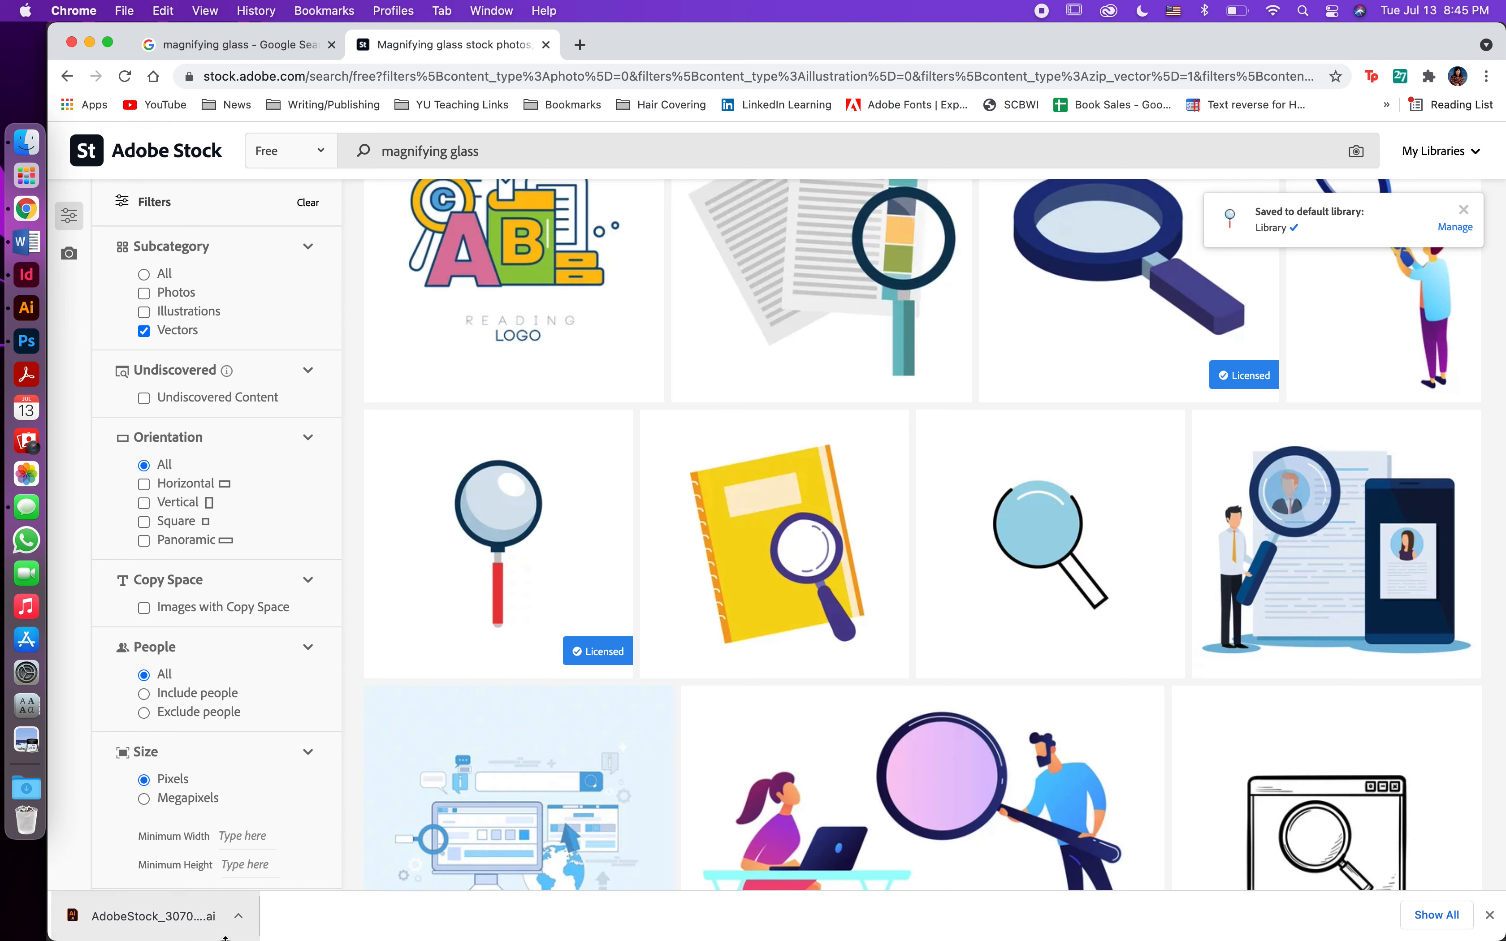
Step: Open the downloaded AdobeStock .ai file in Illustrator, retaining the 9-slice scaling option for symbols
{"action": "left_click", "coordinate": [179, 918]}
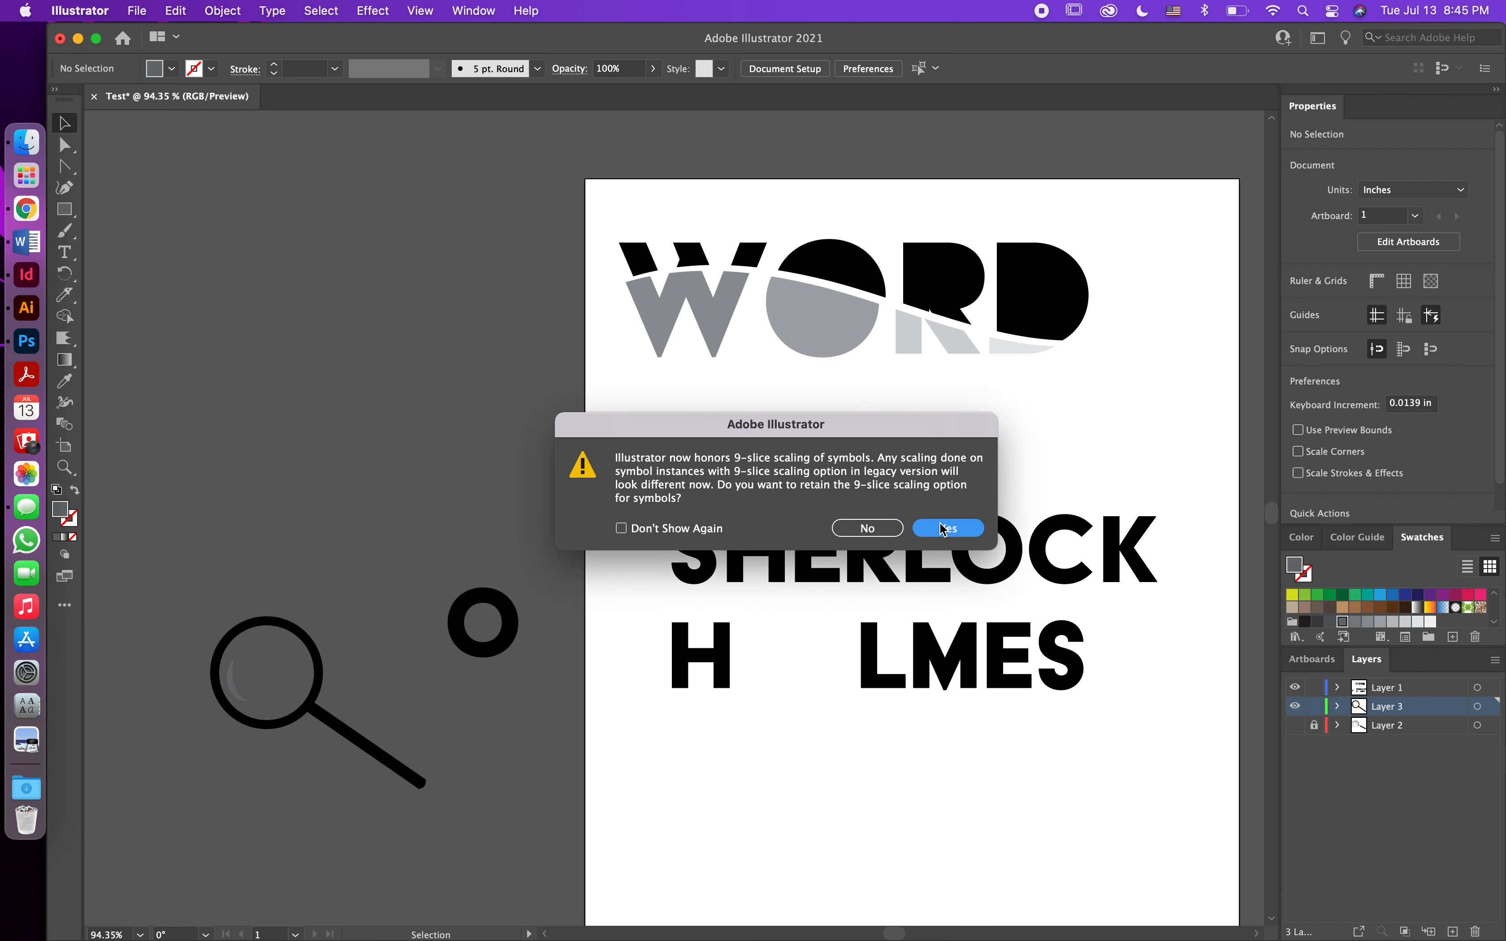
{"action": "left_click", "coordinate": [940, 523]}
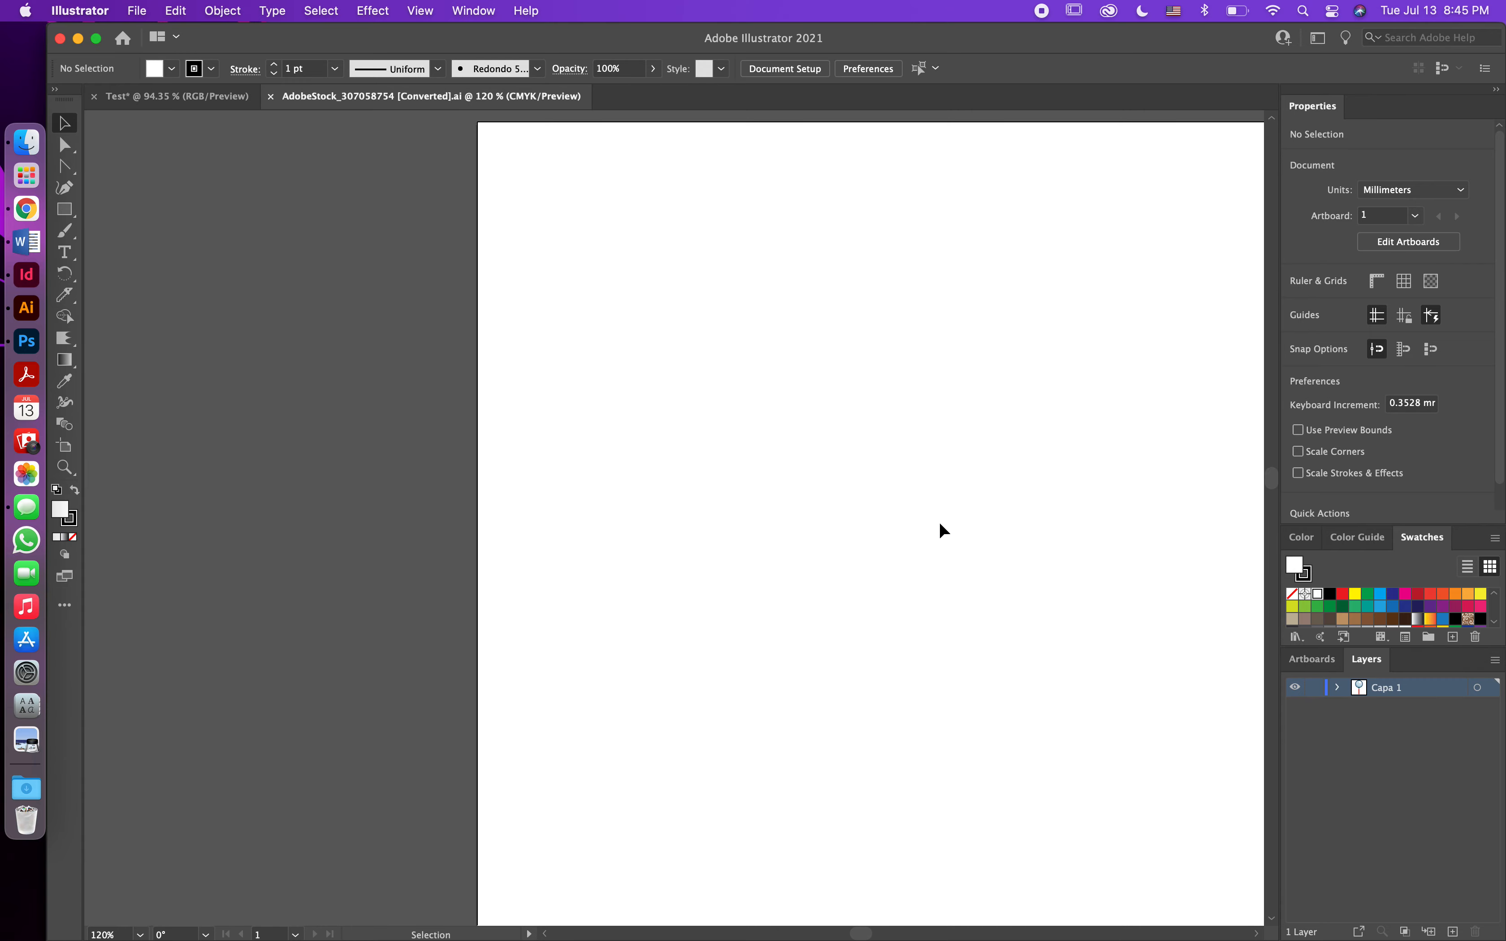
{"action": "scroll", "coordinate": [940, 511], "scroll_direction": "down", "scroll_amount": 5}
{"action": "scroll", "coordinate": [940, 510], "scroll_direction": "right", "scroll_amount": 3}
{"action": "scroll", "coordinate": [941, 510], "scroll_direction": "down", "scroll_amount": 2}
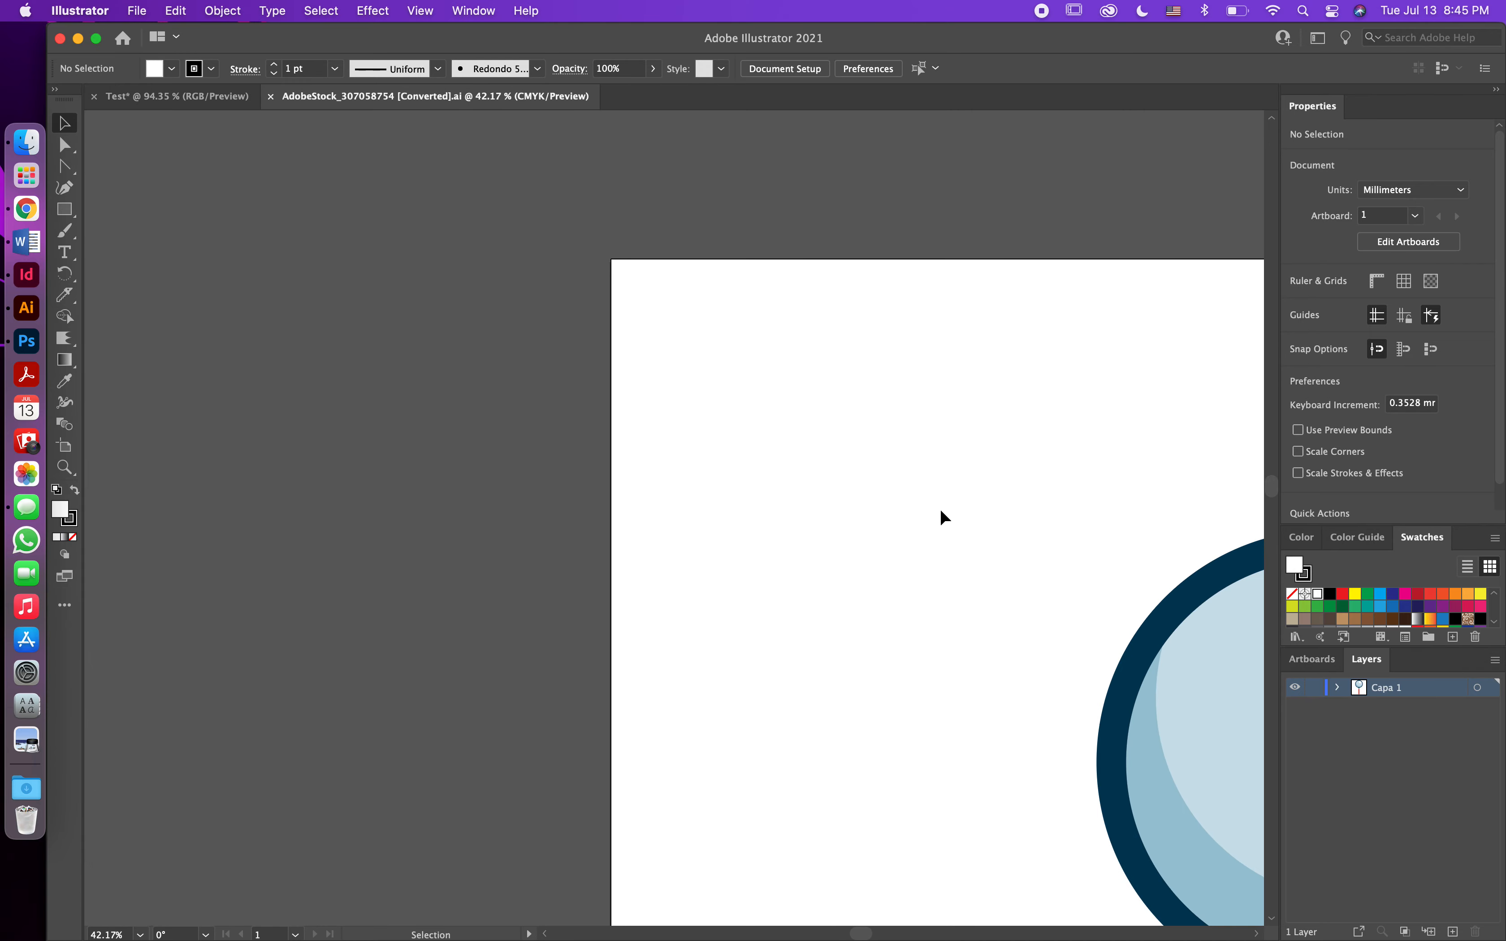
{"action": "scroll", "coordinate": [940, 525], "scroll_direction": "down", "scroll_amount": 5}
{"action": "scroll", "coordinate": [941, 531], "scroll_direction": "down", "scroll_amount": 3}
{"action": "scroll", "coordinate": [941, 532], "scroll_direction": "right", "scroll_amount": 2}
Step: Expand layer Capa 1, ungroup the stock magnifying glass into separate paths and select only the darker blue crescent in the lens
{"action": "left_click", "coordinate": [966, 529]}
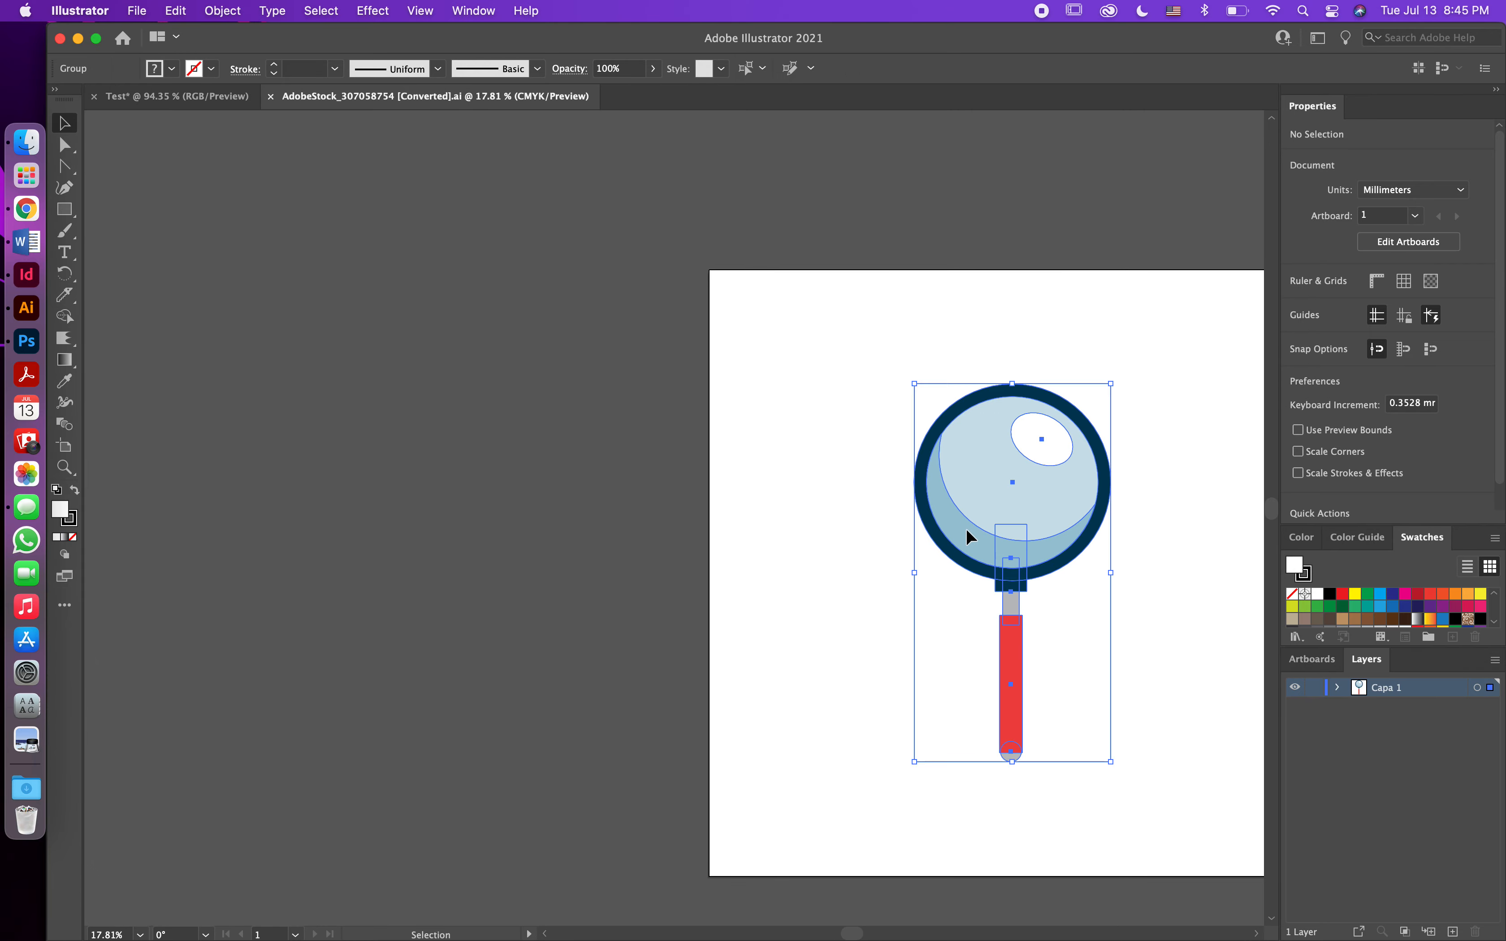
{"action": "scroll", "coordinate": [966, 529], "scroll_direction": "up", "scroll_amount": 1}
{"action": "scroll", "coordinate": [966, 527], "scroll_direction": "up", "scroll_amount": 1}
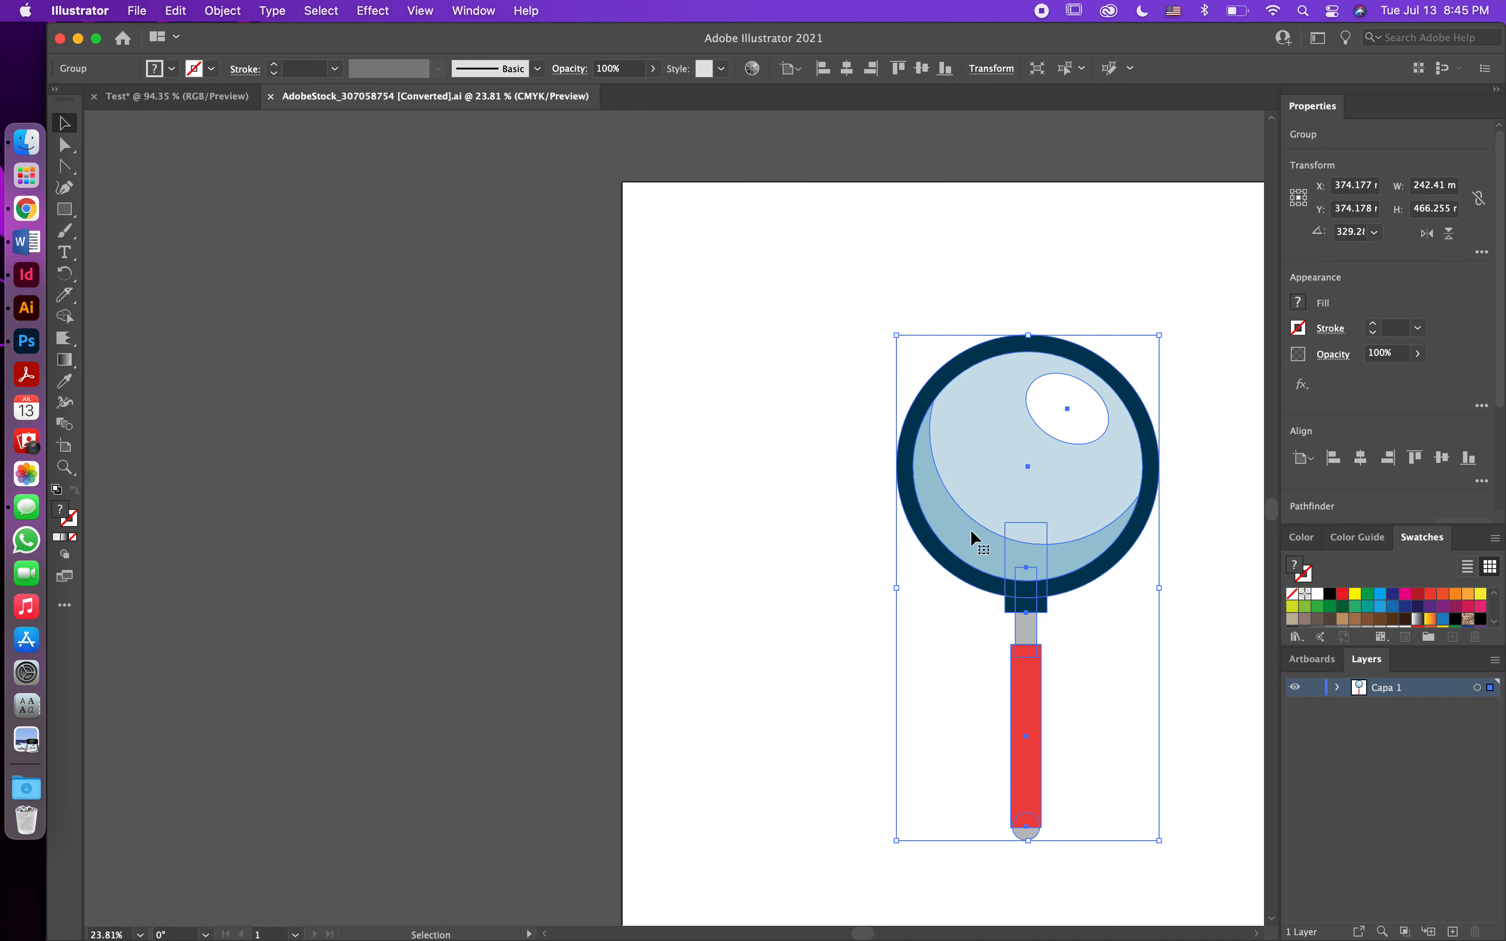
{"action": "left_click", "coordinate": [1337, 688]}
{"action": "left_click", "coordinate": [844, 550]}
{"action": "left_click", "coordinate": [969, 540]}
{"action": "key", "text": "super"}
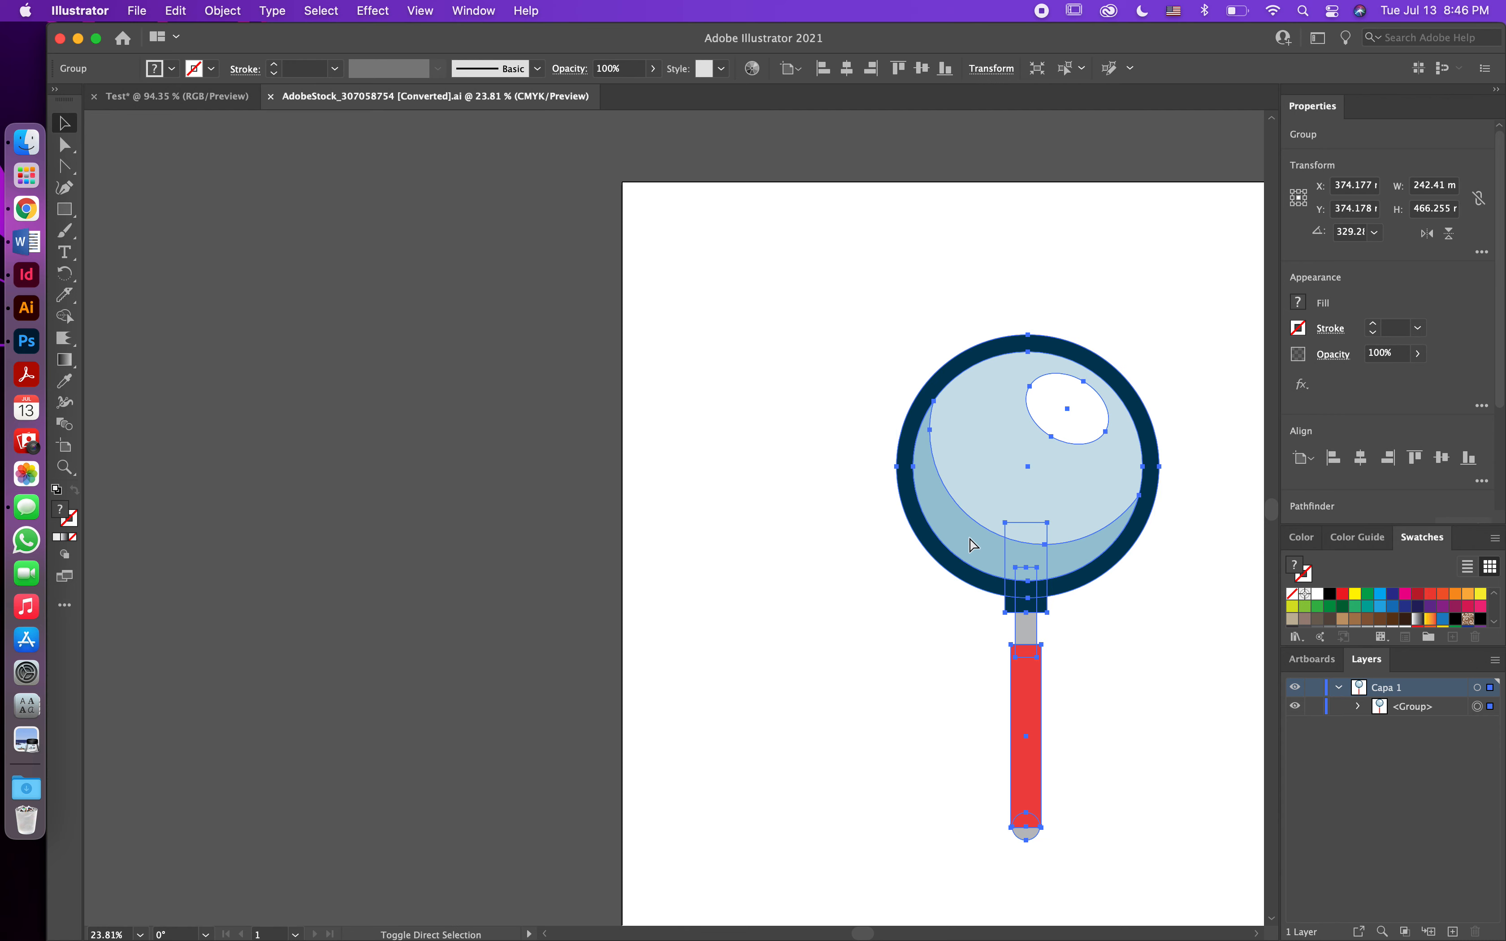
{"action": "key", "text": "shift+super+g"}
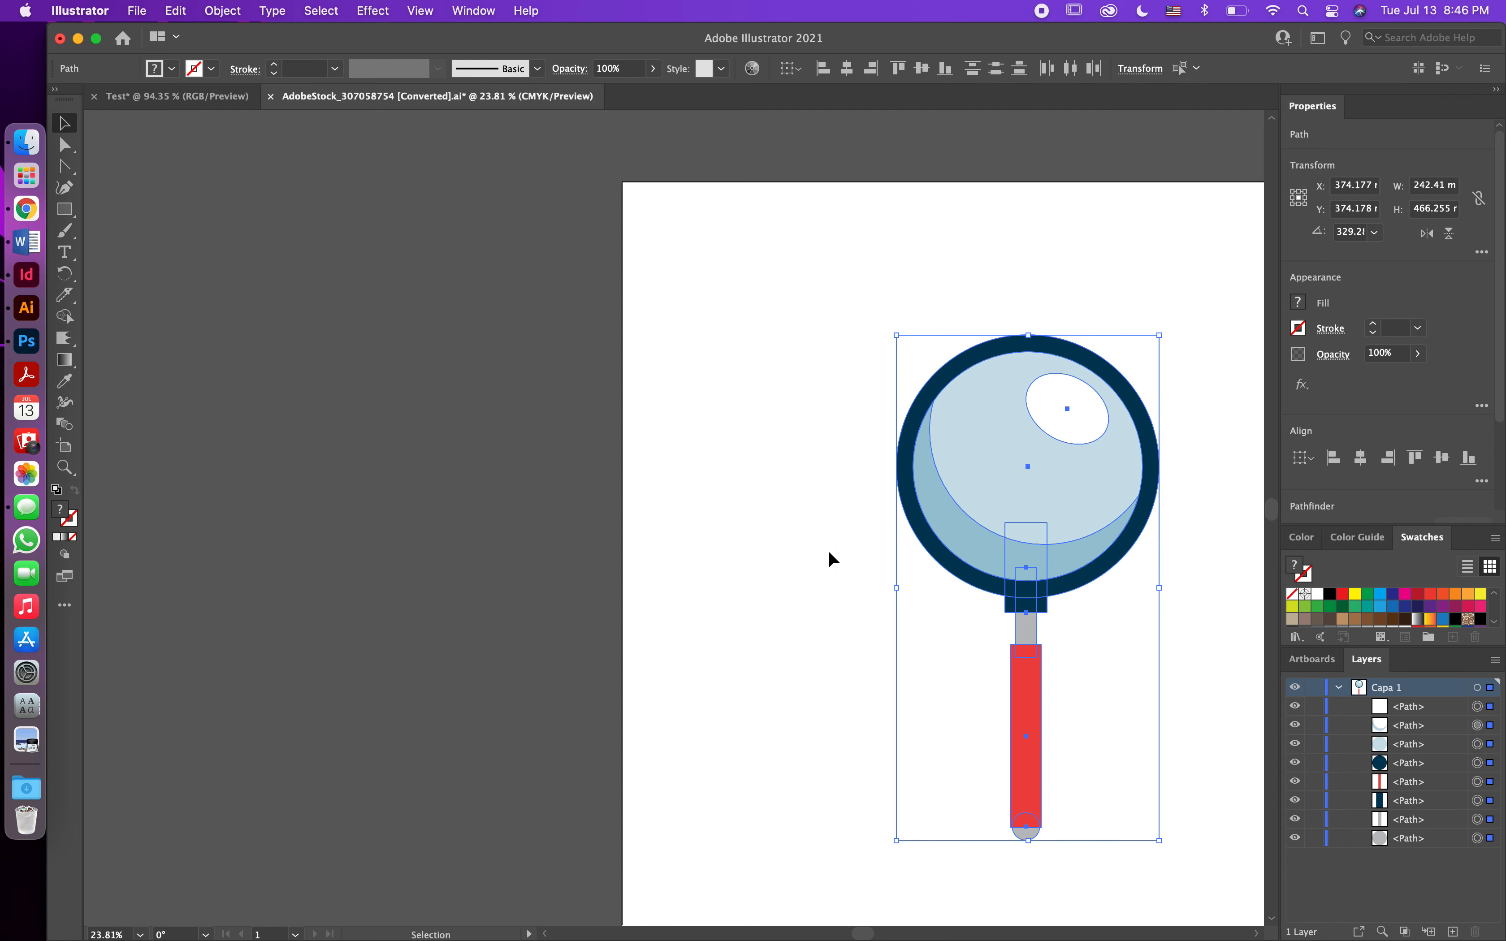
{"action": "left_click", "coordinate": [867, 548]}
{"action": "left_click", "coordinate": [956, 520]}
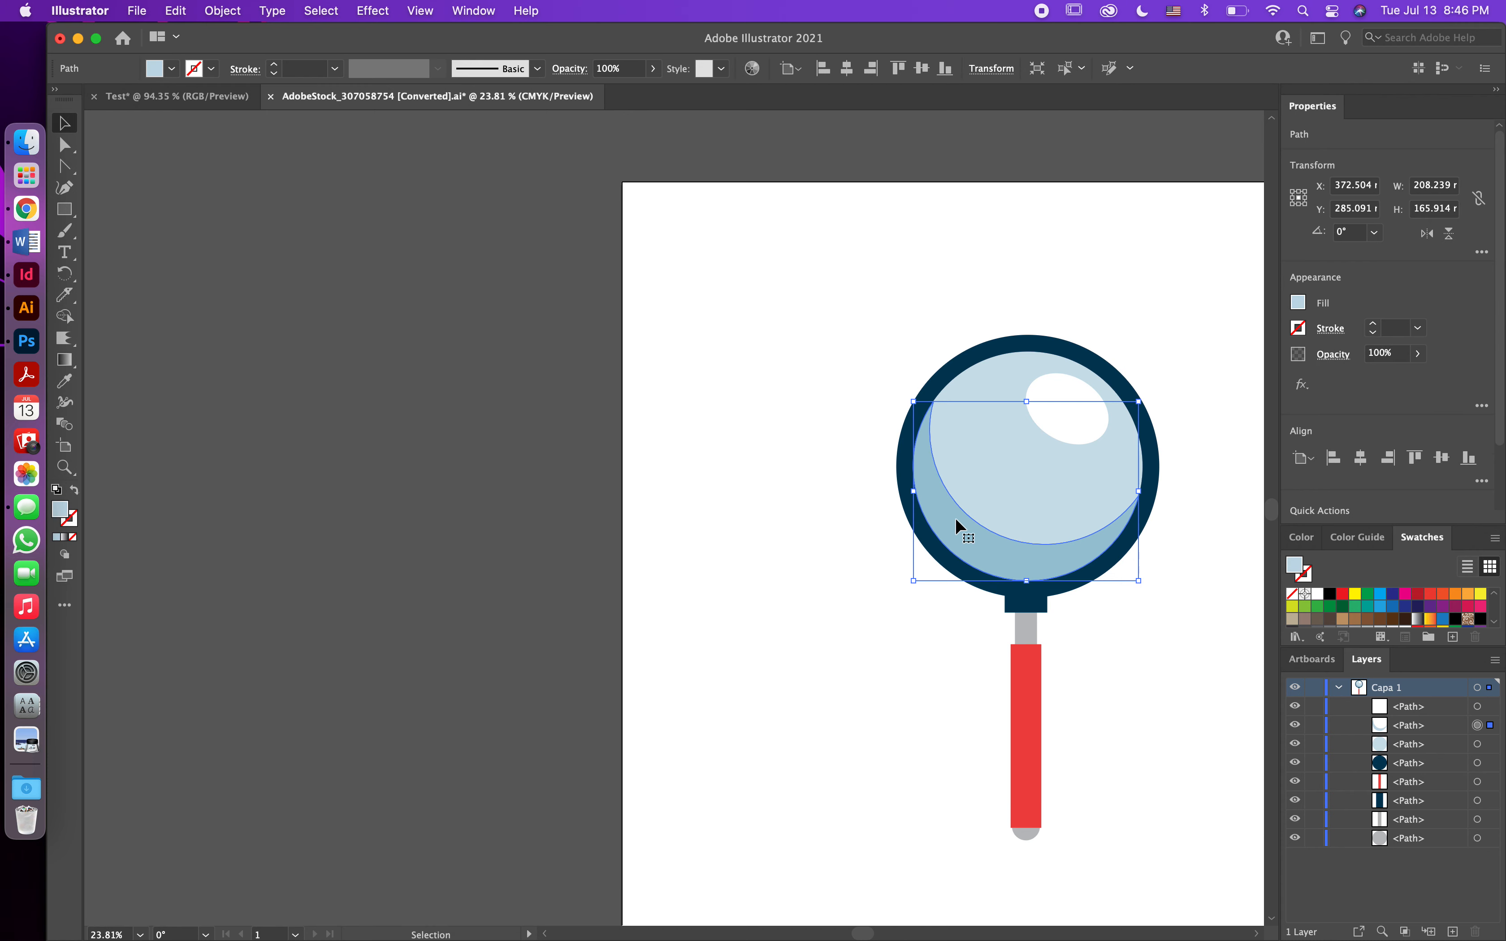
Step: Enlarge the Swatches panel so that all rows of swatches are shown
{"action": "scroll", "coordinate": [1118, 838], "scroll_direction": "right", "scroll_amount": 5}
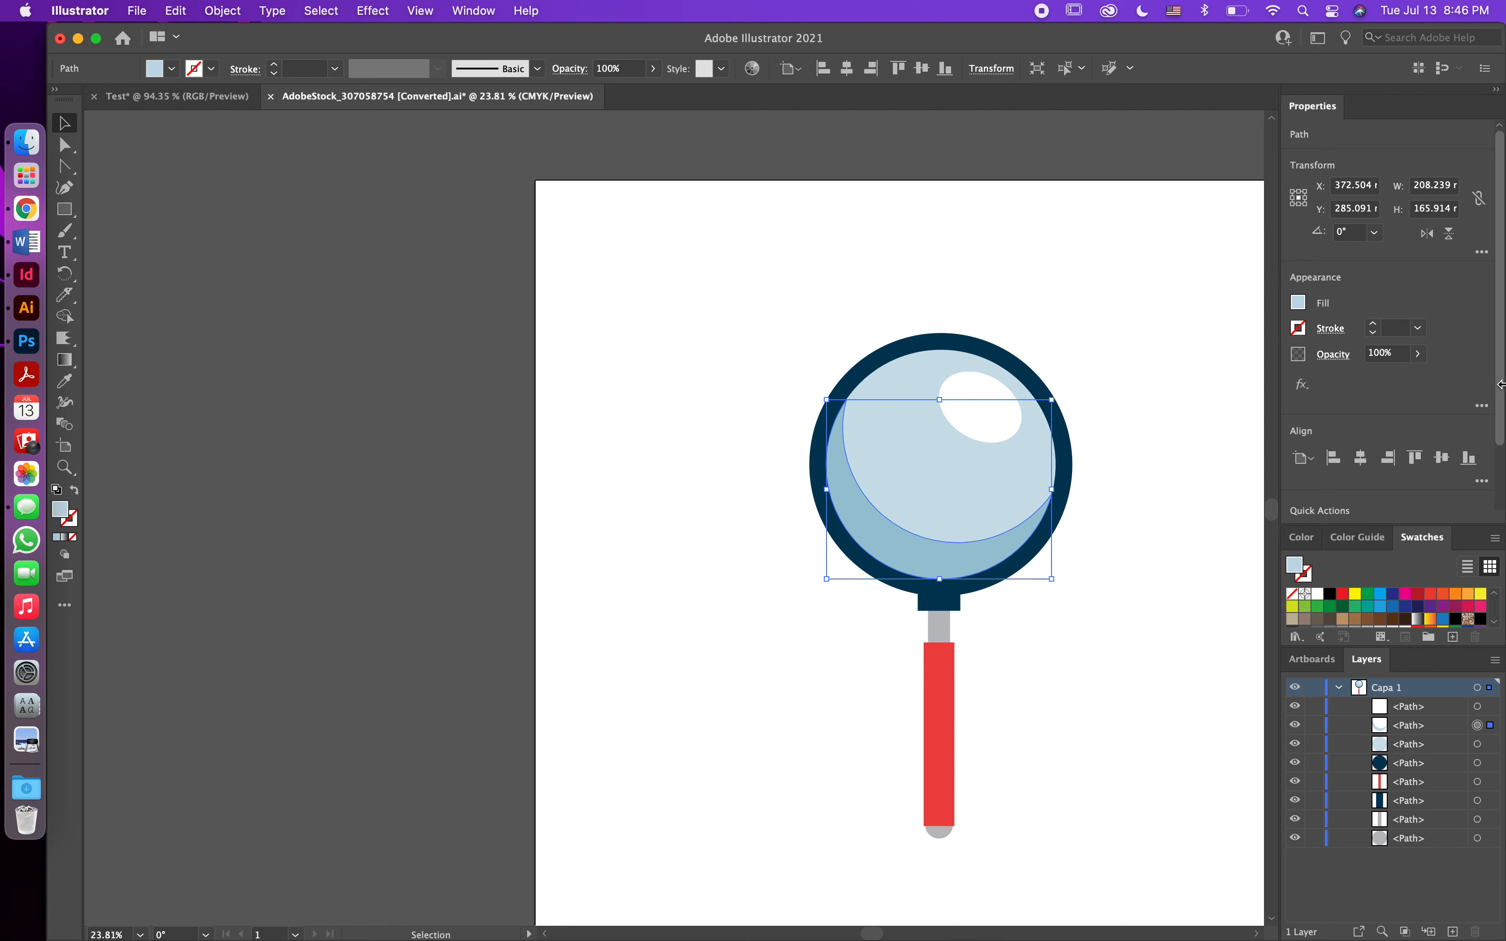
{"action": "left_click_drag", "start_coordinate": [1501, 384], "coordinate": [1501, 457]}
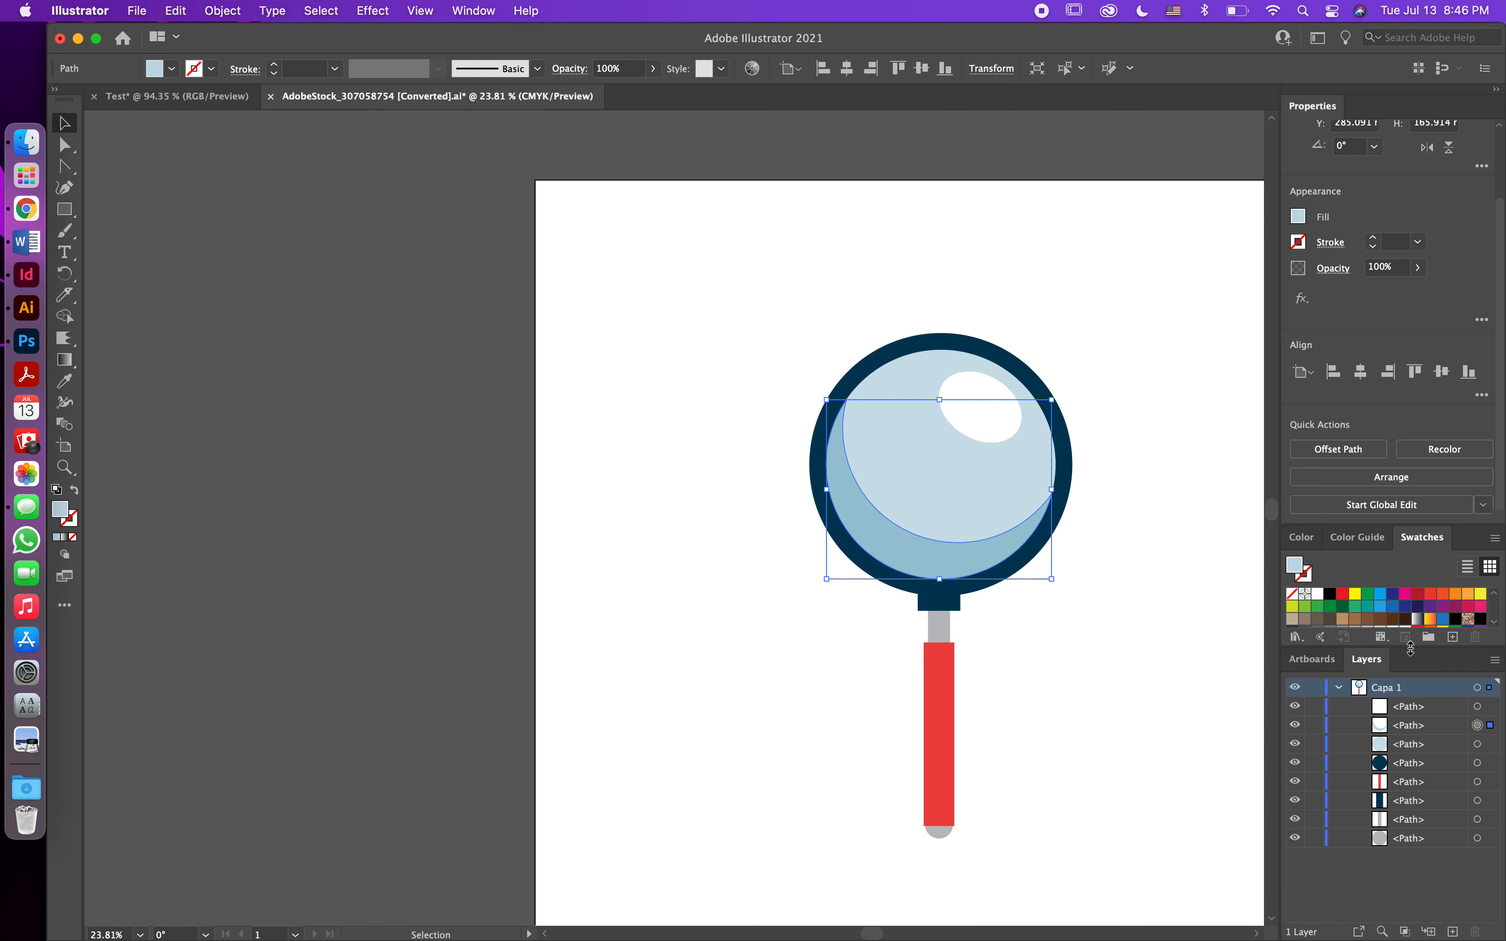
{"action": "left_click_drag", "start_coordinate": [1411, 649], "coordinate": [1411, 767]}
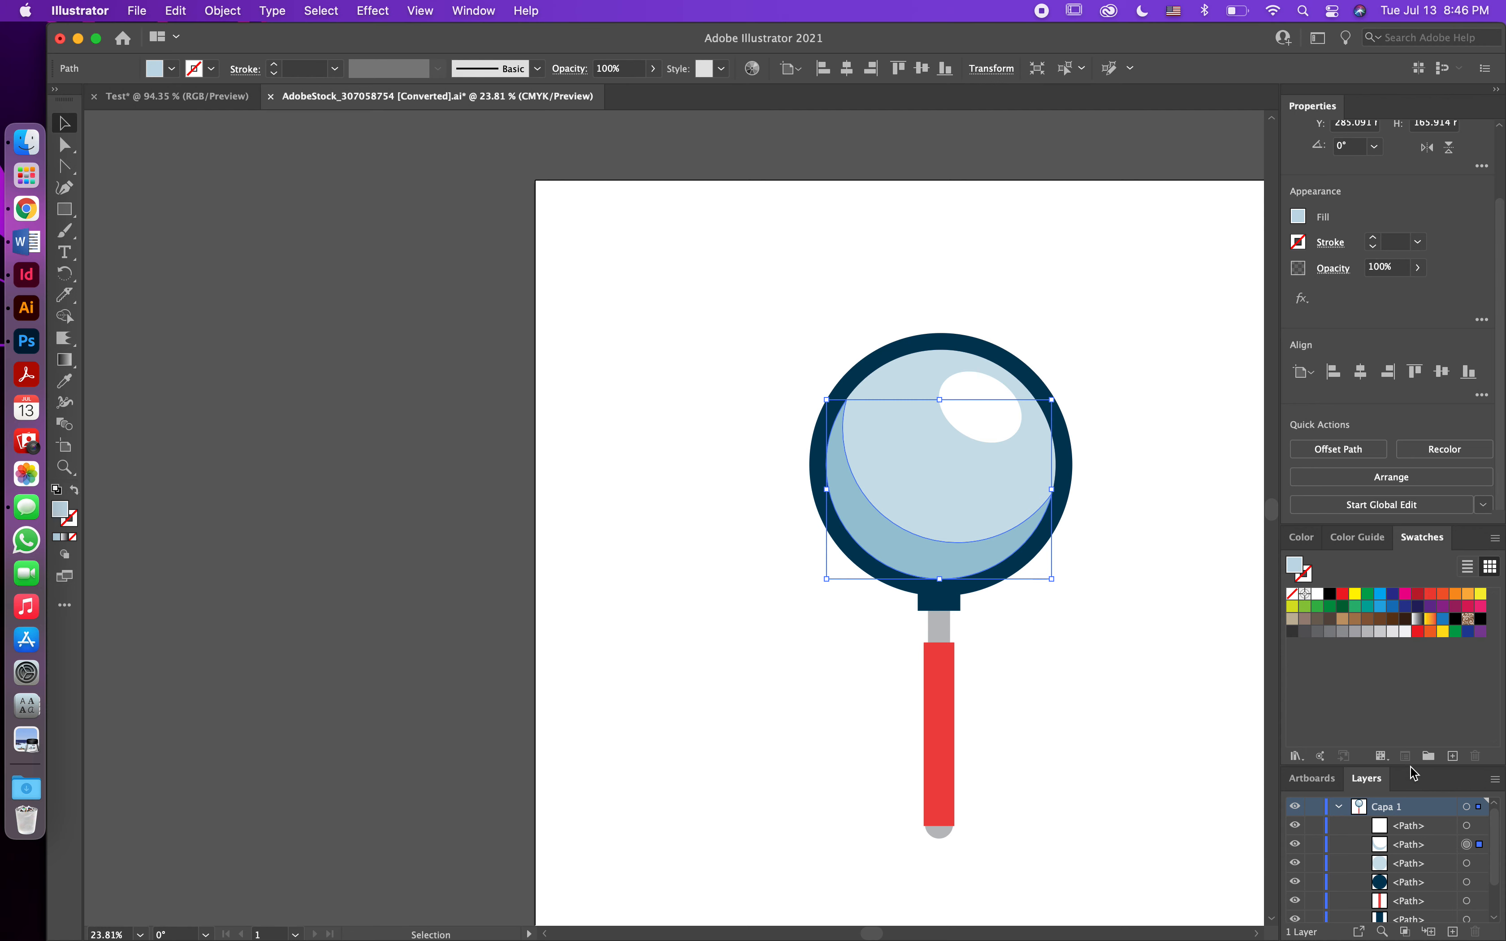
Step: Fill the stock magnifying glass's dark blue outer ring with a black swatch and deselect it
{"action": "left_click", "coordinate": [1088, 488]}
{"action": "left_click", "coordinate": [1067, 492]}
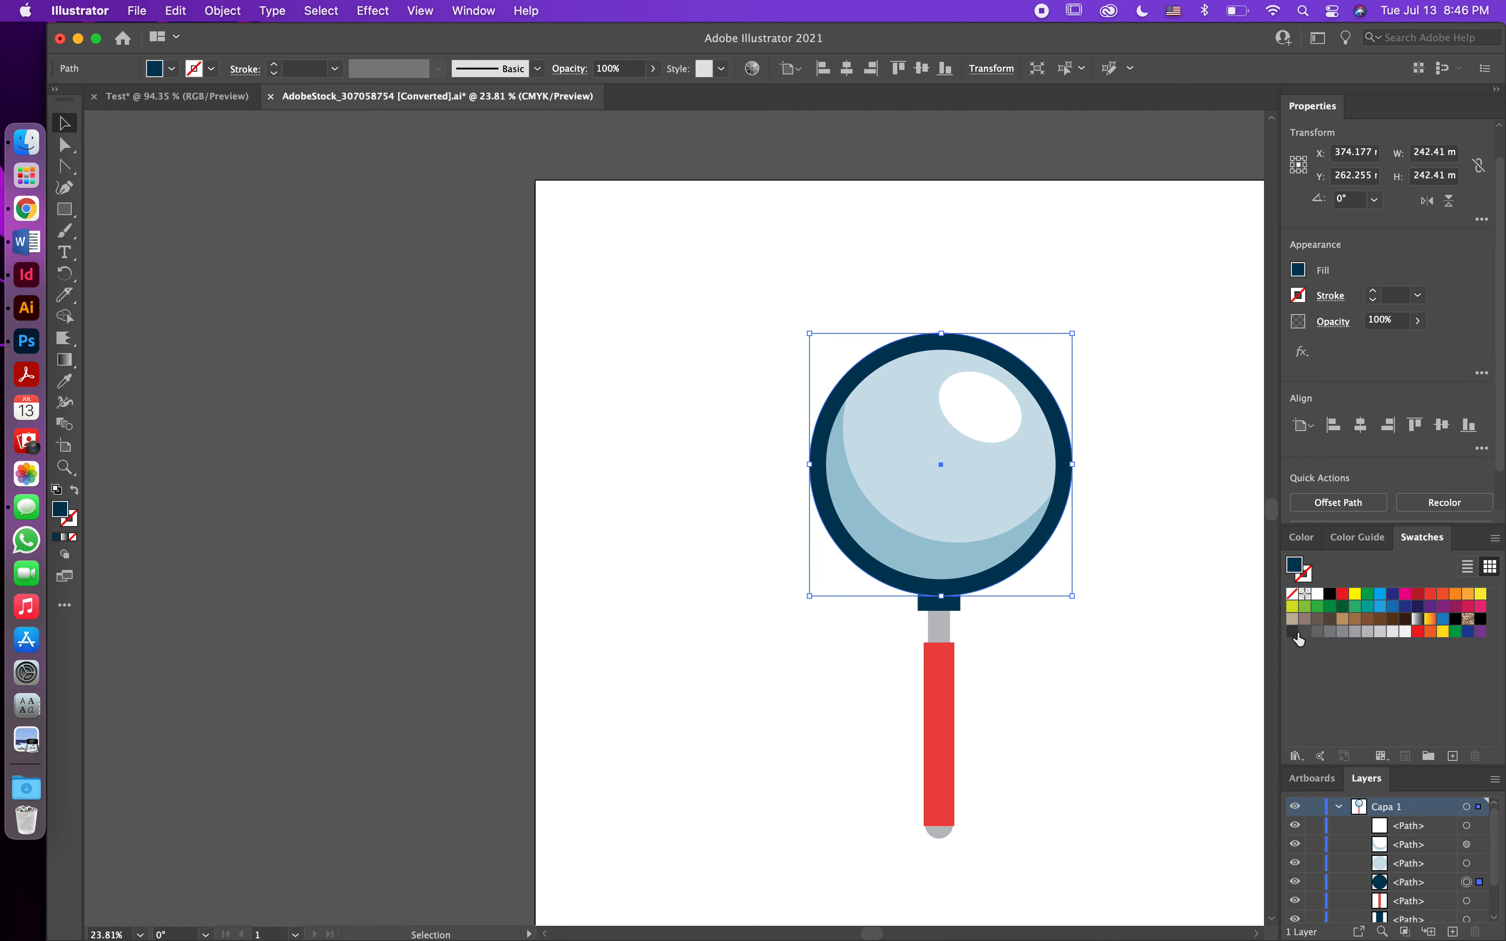
{"action": "left_click", "coordinate": [1480, 620]}
{"action": "left_click", "coordinate": [1208, 627]}
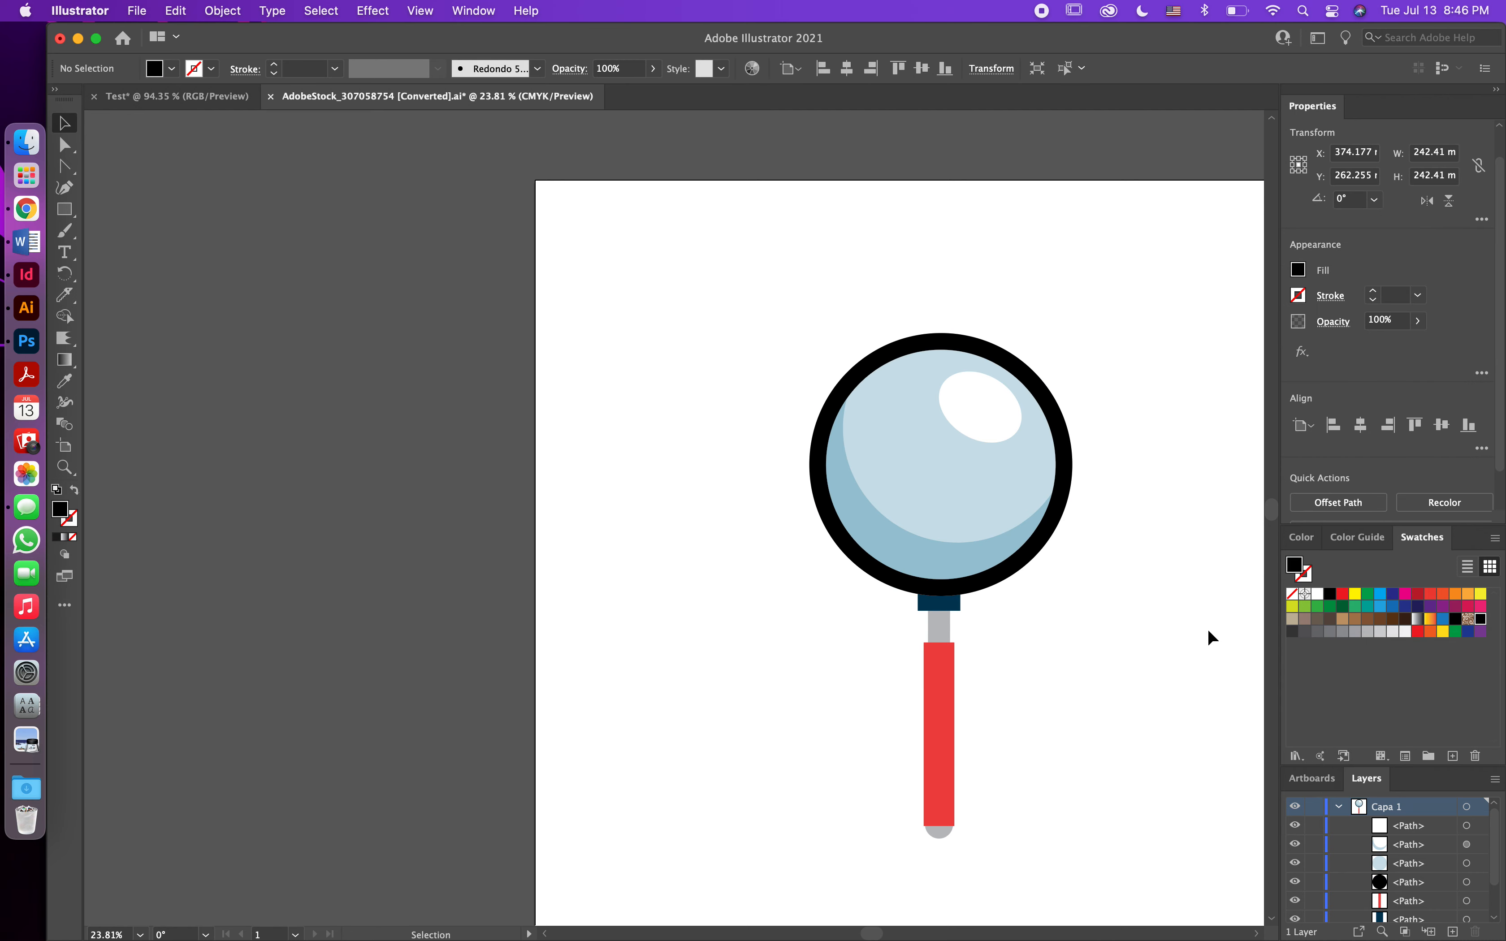
Step: Fill the stock magnifying glass's lens with a light gray swatch and the lens's crescent shadow with a medium gray swatch
{"action": "left_click", "coordinate": [990, 491]}
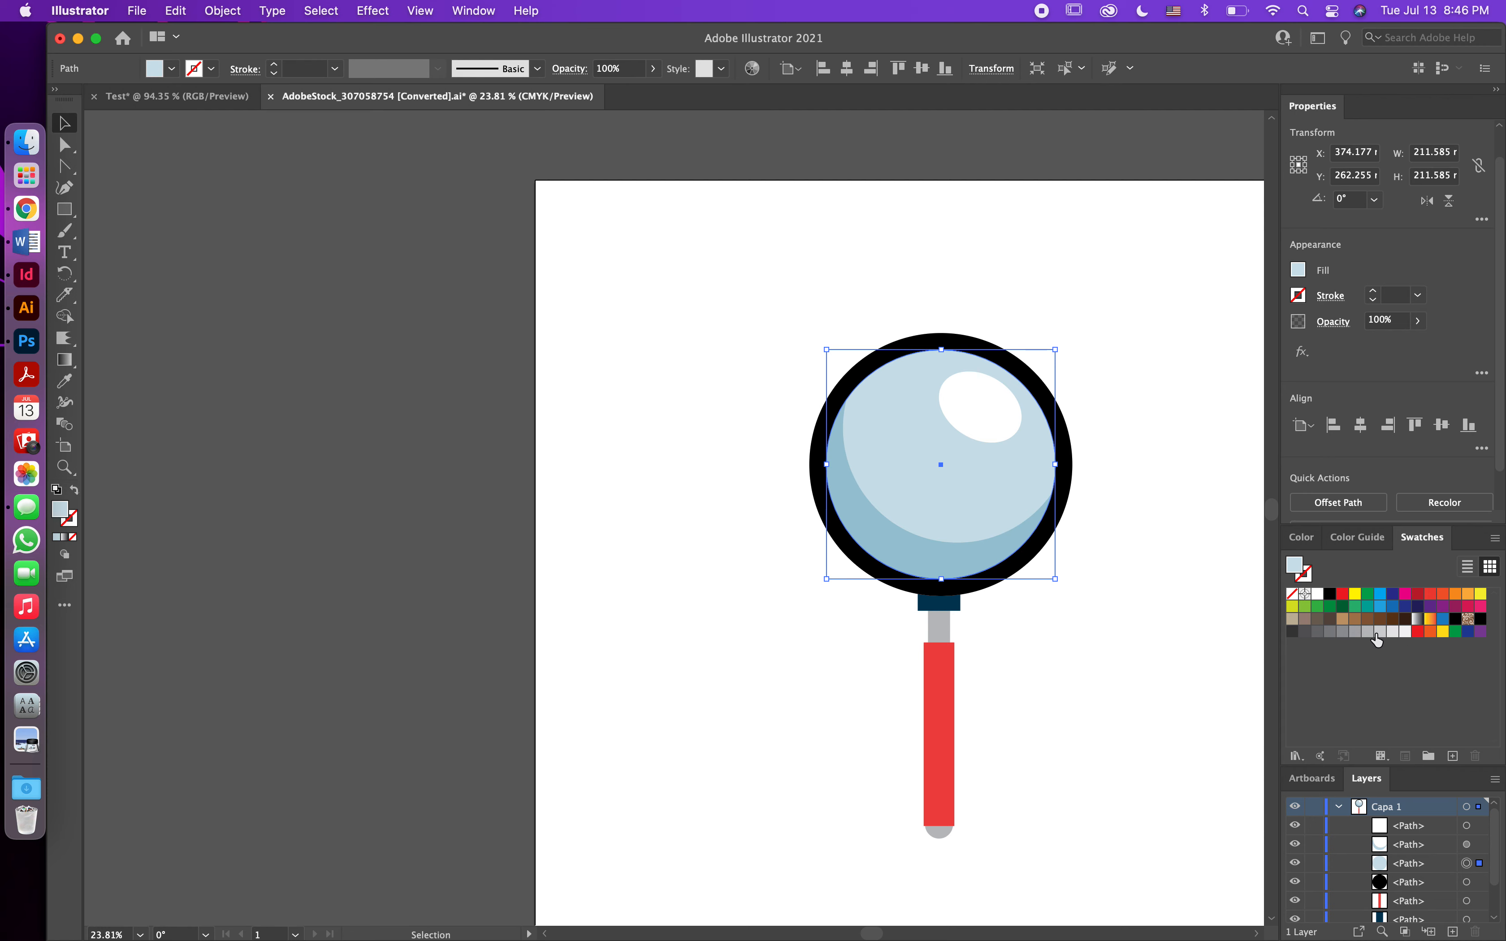
{"action": "left_click", "coordinate": [1374, 633]}
{"action": "left_click", "coordinate": [1063, 625]}
{"action": "left_click", "coordinate": [931, 568]}
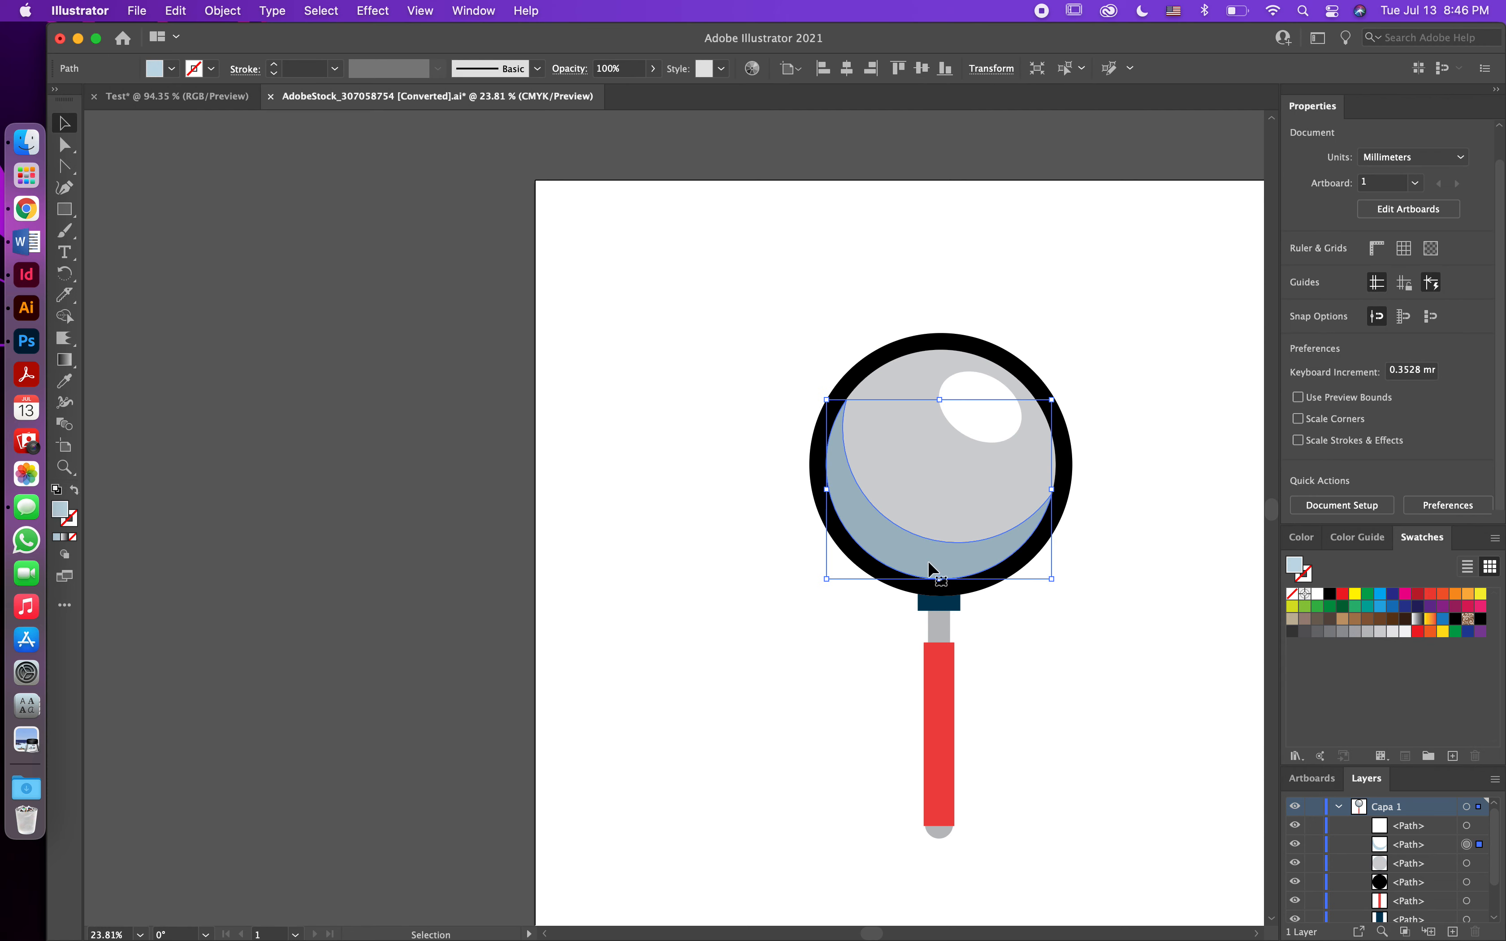
{"action": "left_click", "coordinate": [1346, 635]}
{"action": "left_click", "coordinate": [1120, 636]}
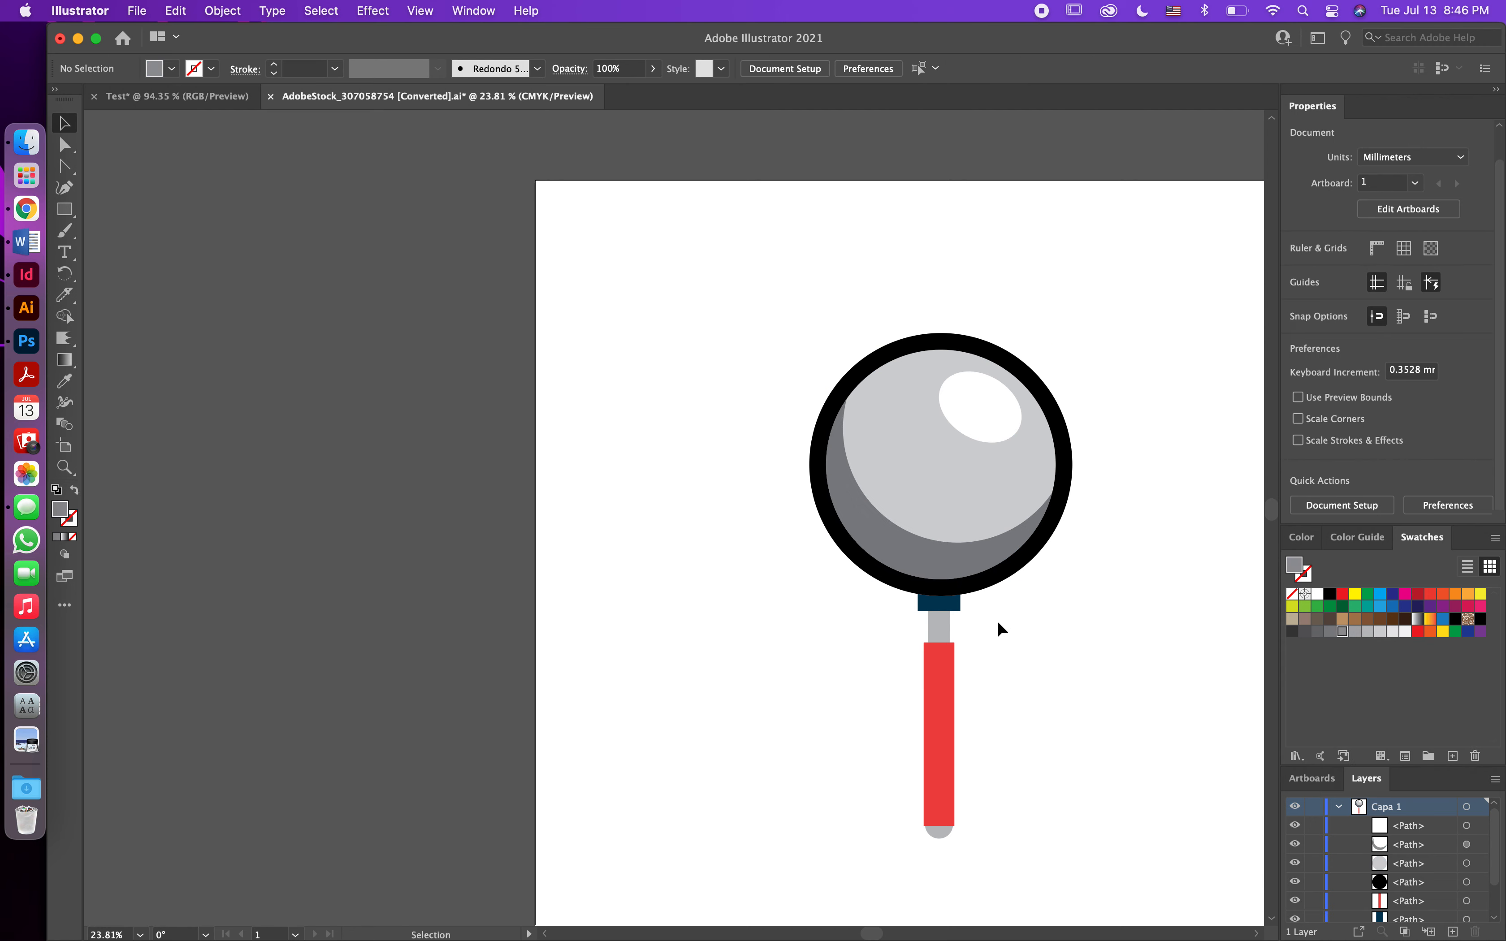
Step: Fill the collar below the lens with black and the red handle with a dark gray swatch, leaving nothing selected
{"action": "left_click", "coordinate": [951, 613]}
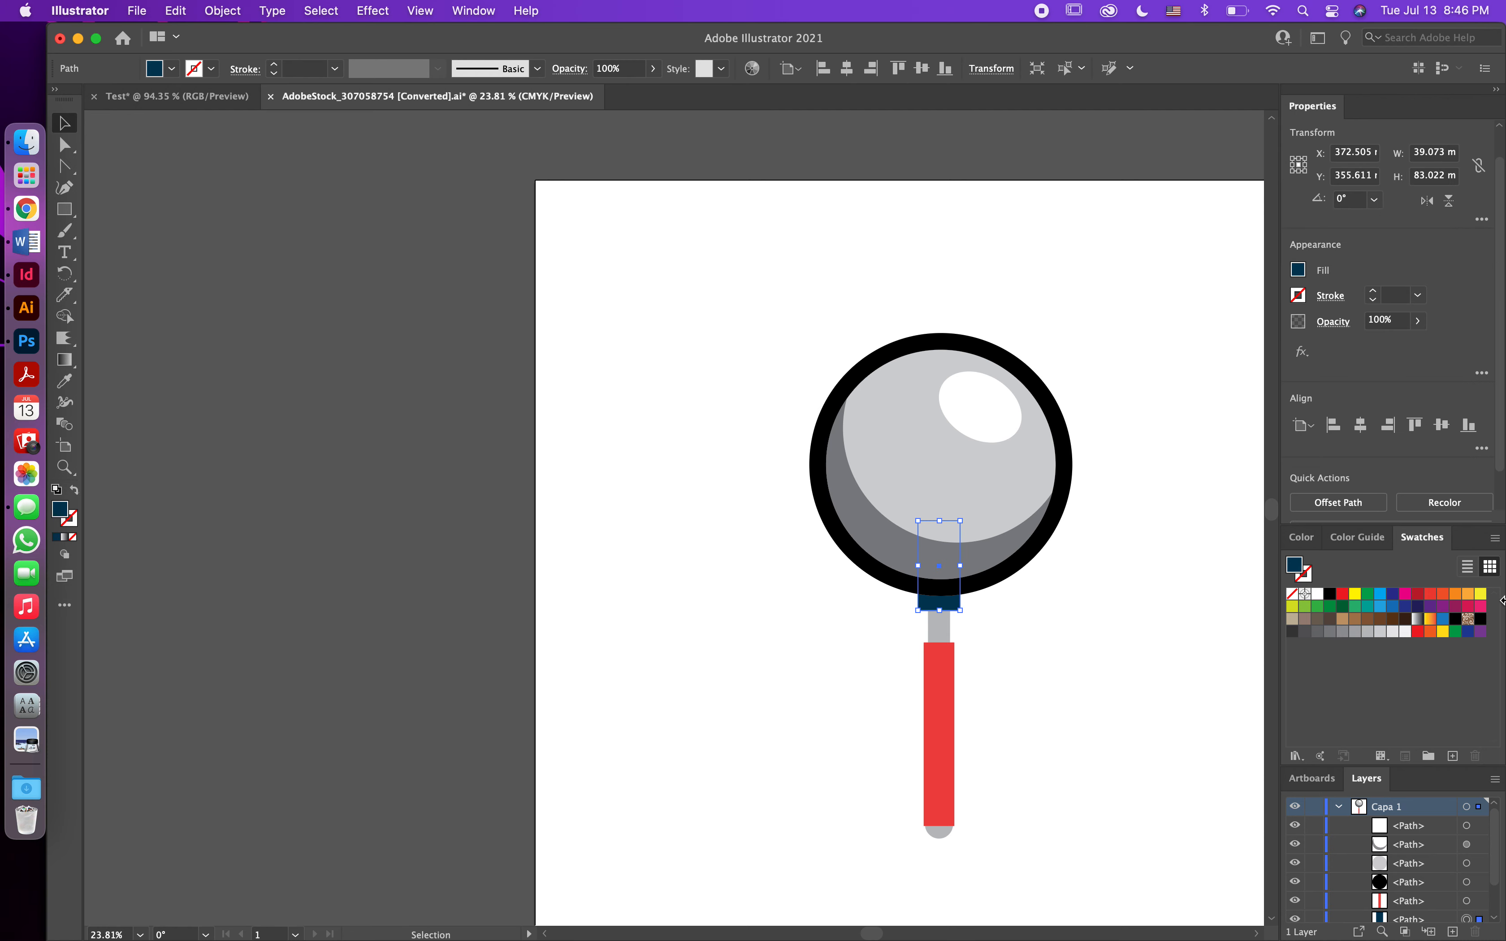
{"action": "left_click", "coordinate": [1481, 620]}
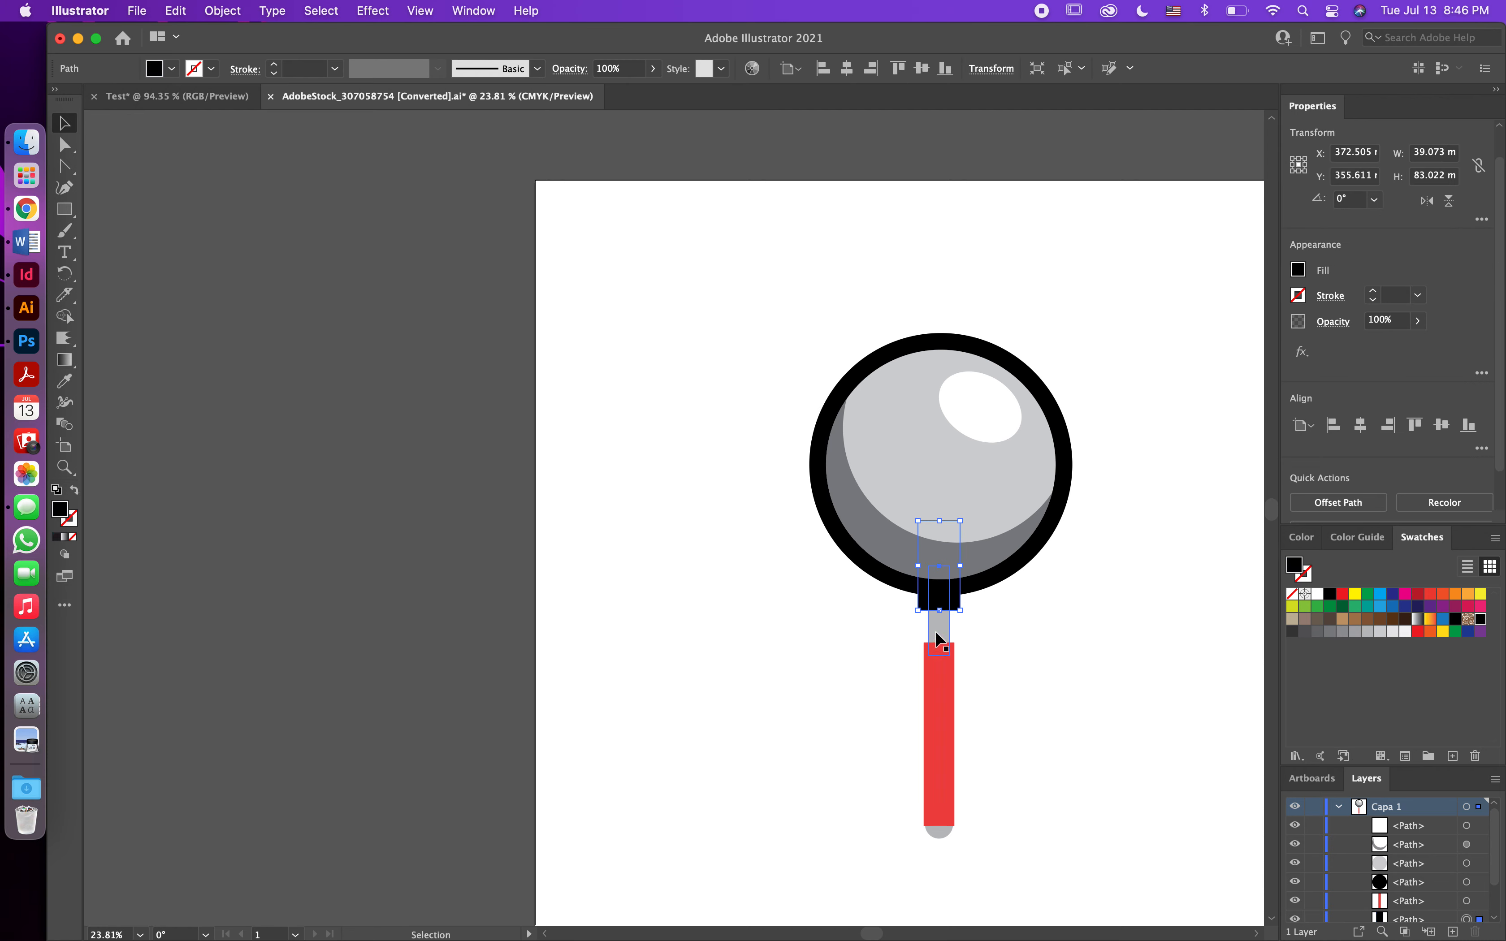
{"action": "left_click", "coordinate": [948, 706]}
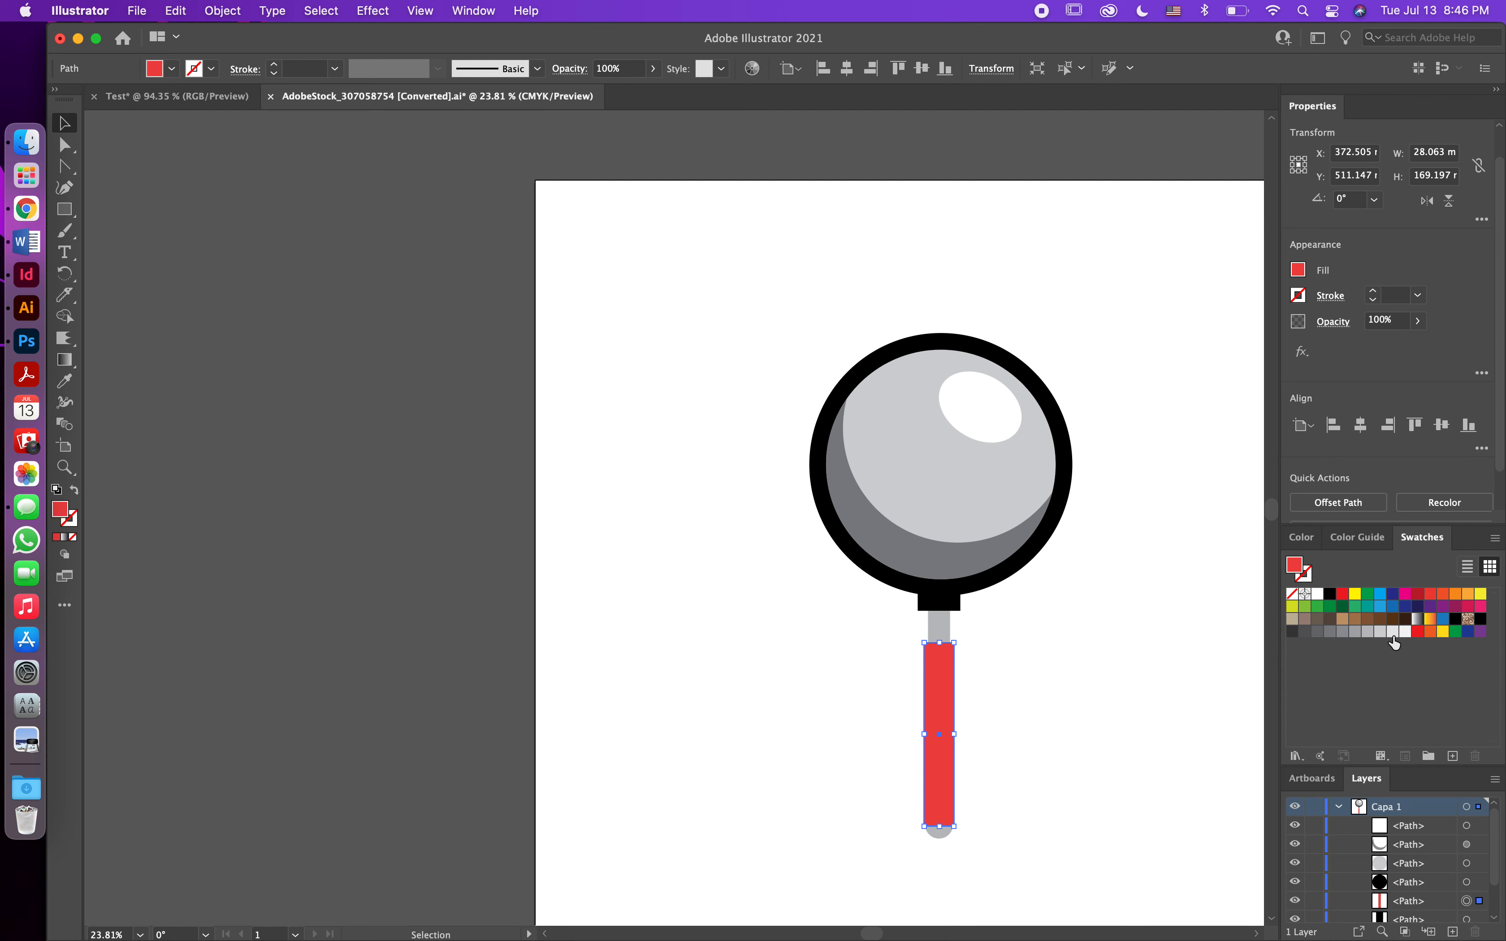
{"action": "left_click", "coordinate": [1318, 633]}
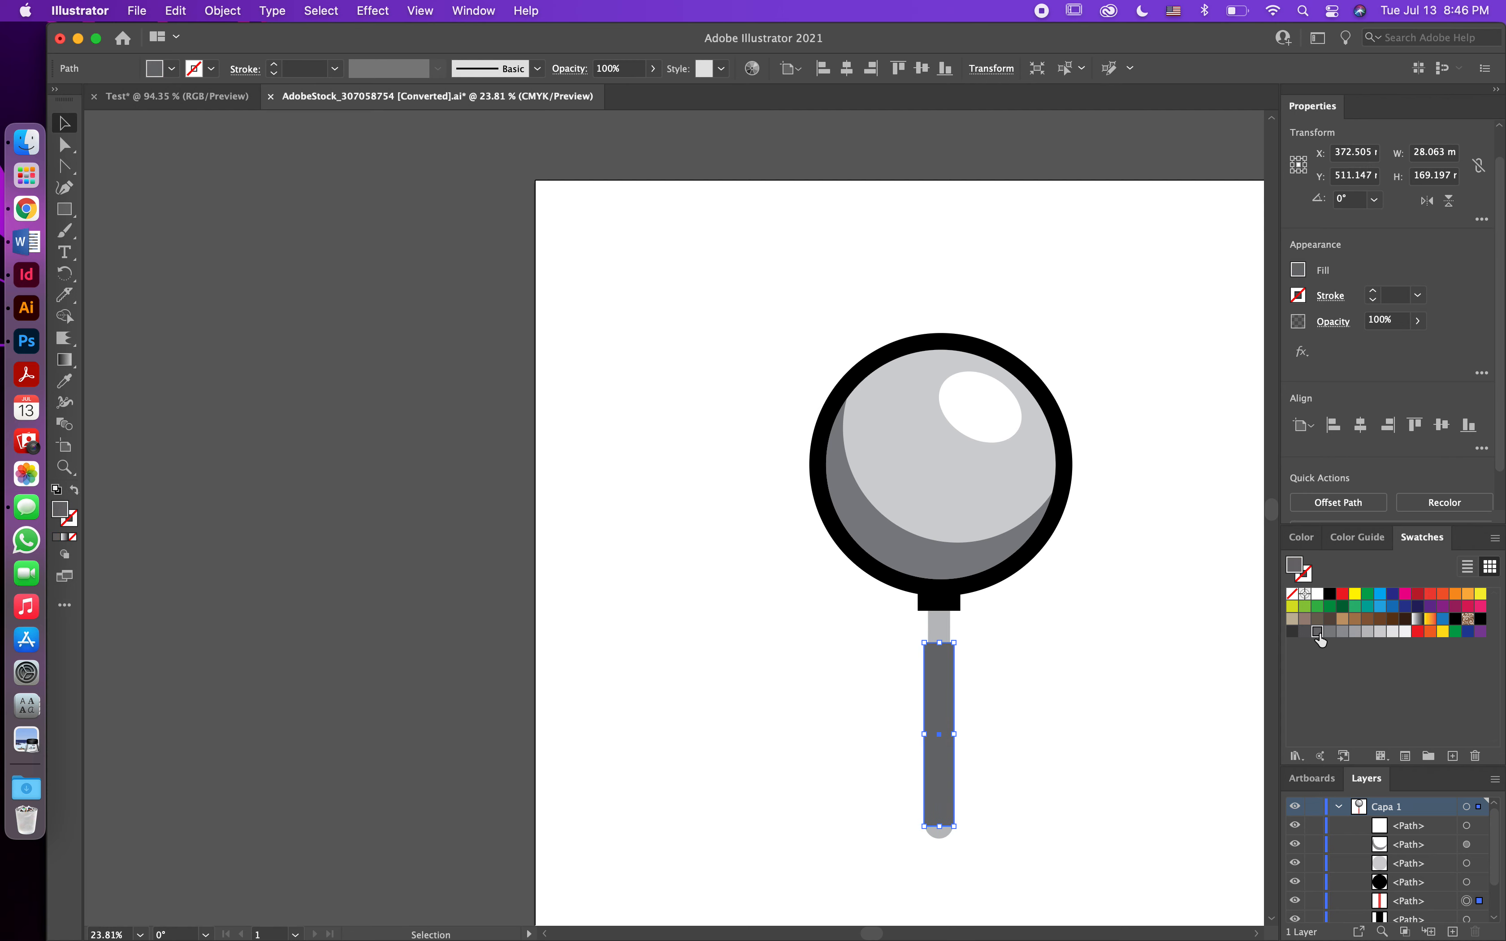
{"action": "left_click", "coordinate": [1126, 663]}
Step: Copy all parts of the recolored magnifying glass and paste them into the Test document
{"action": "left_click_drag", "start_coordinate": [756, 293], "coordinate": [1091, 855]}
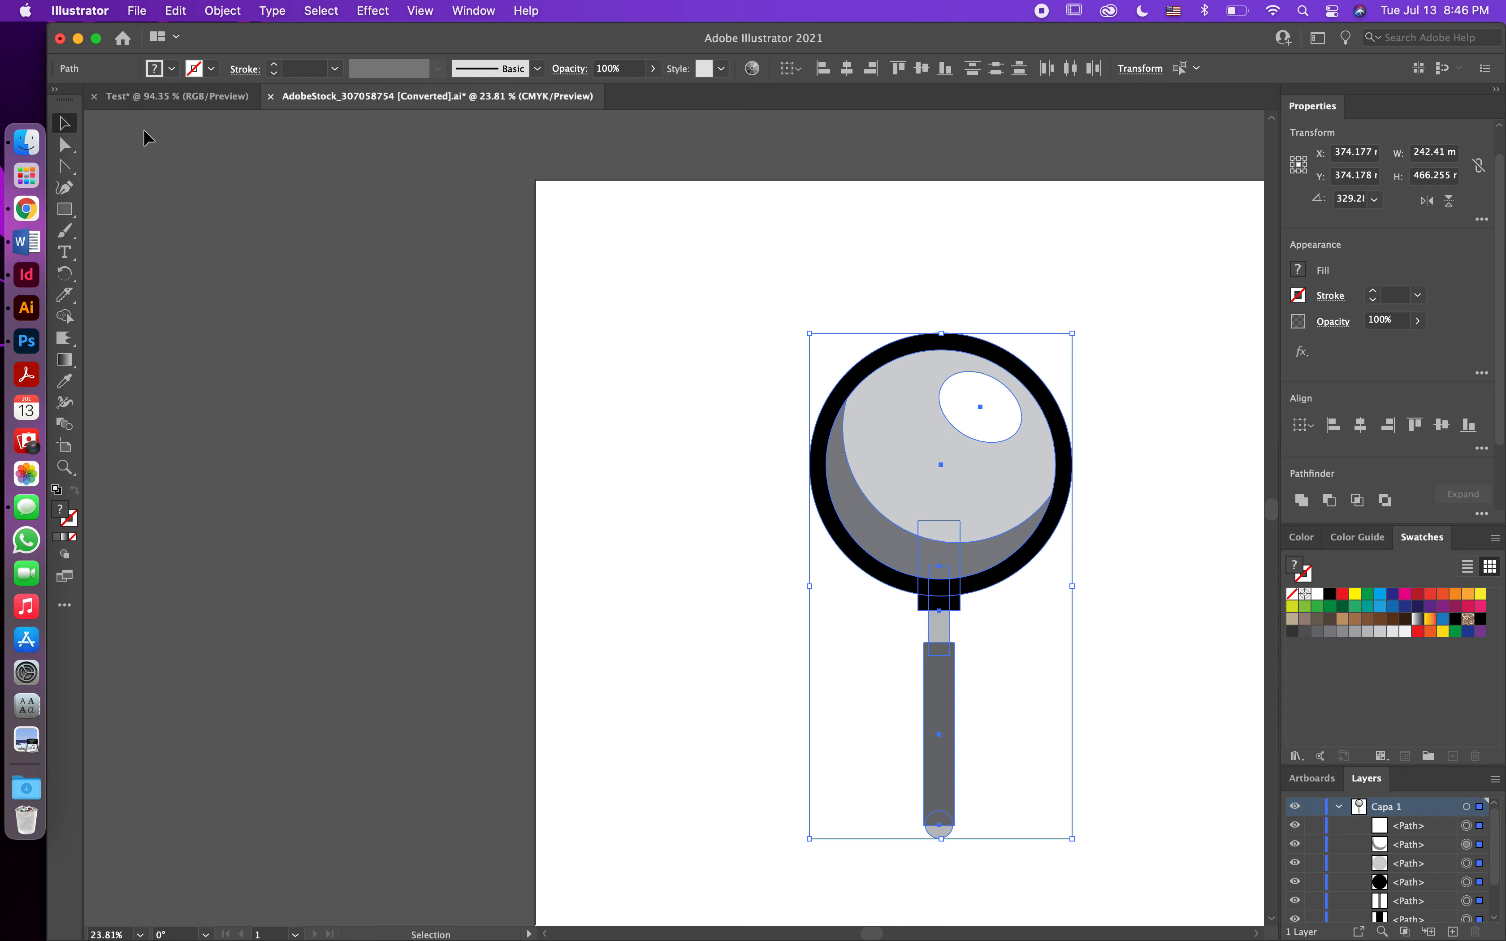
{"action": "left_click", "coordinate": [158, 99]}
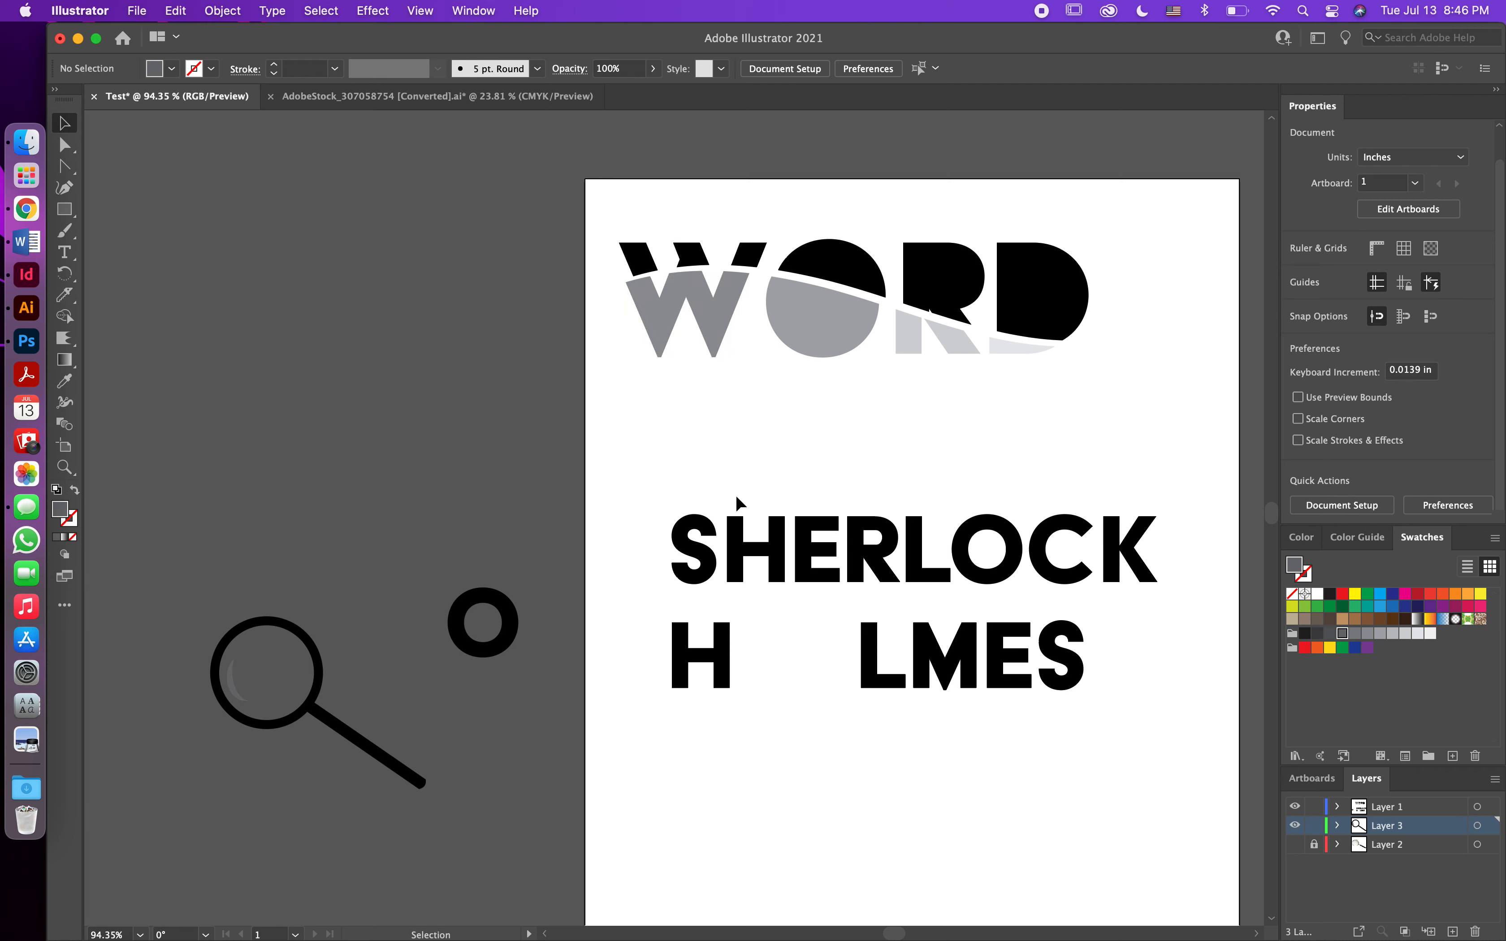
{"action": "key", "text": "a"}
{"action": "left_click", "coordinate": [357, 96]}
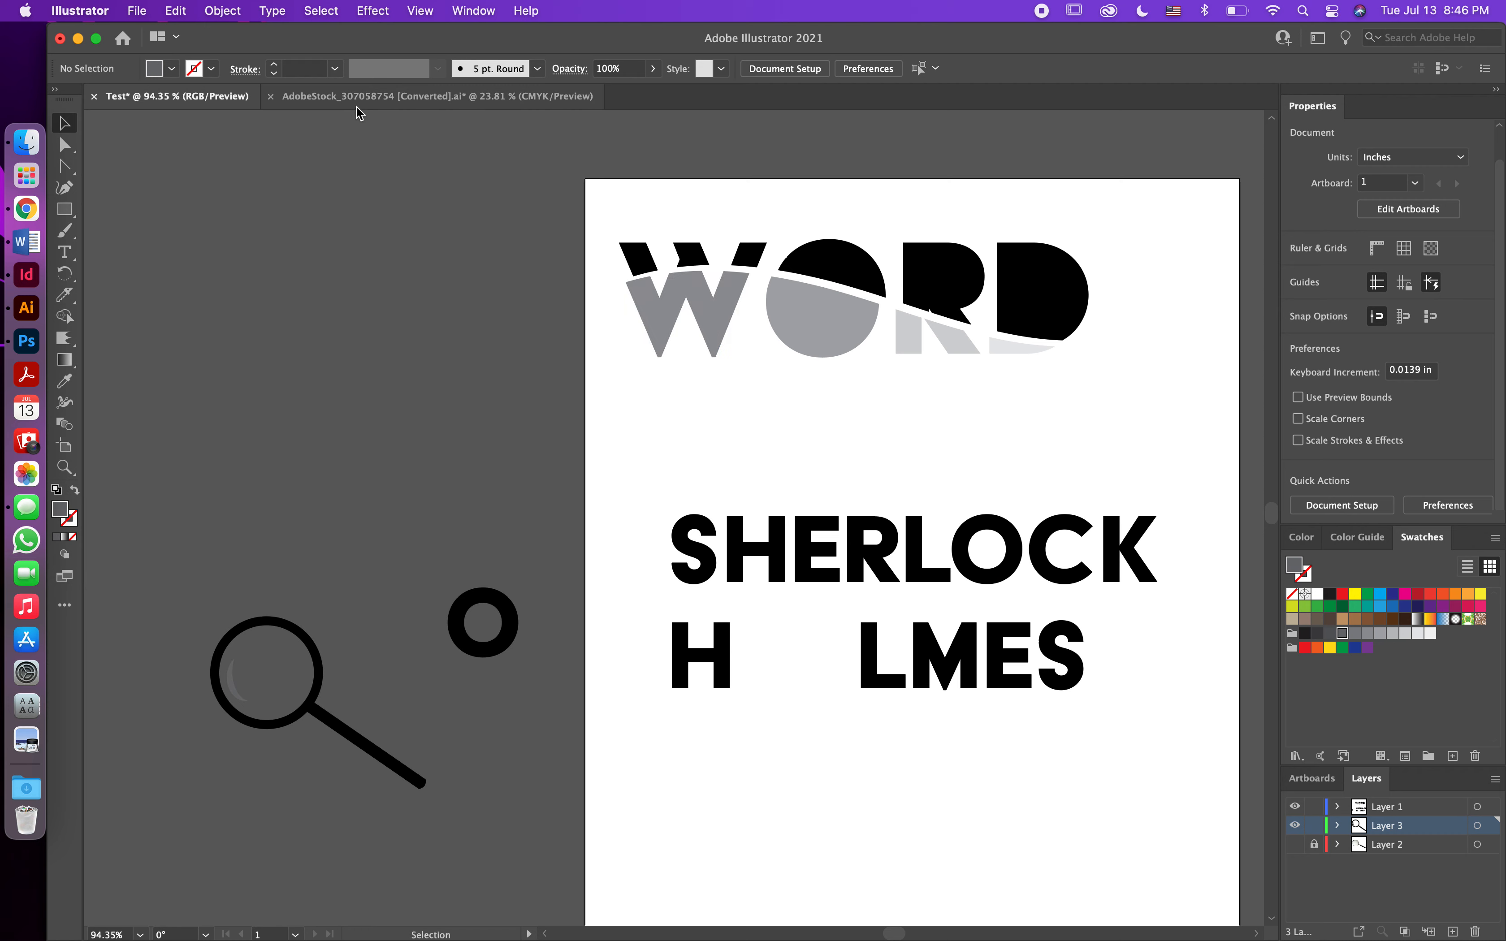
{"action": "left_click_drag", "start_coordinate": [671, 317], "coordinate": [1172, 741]}
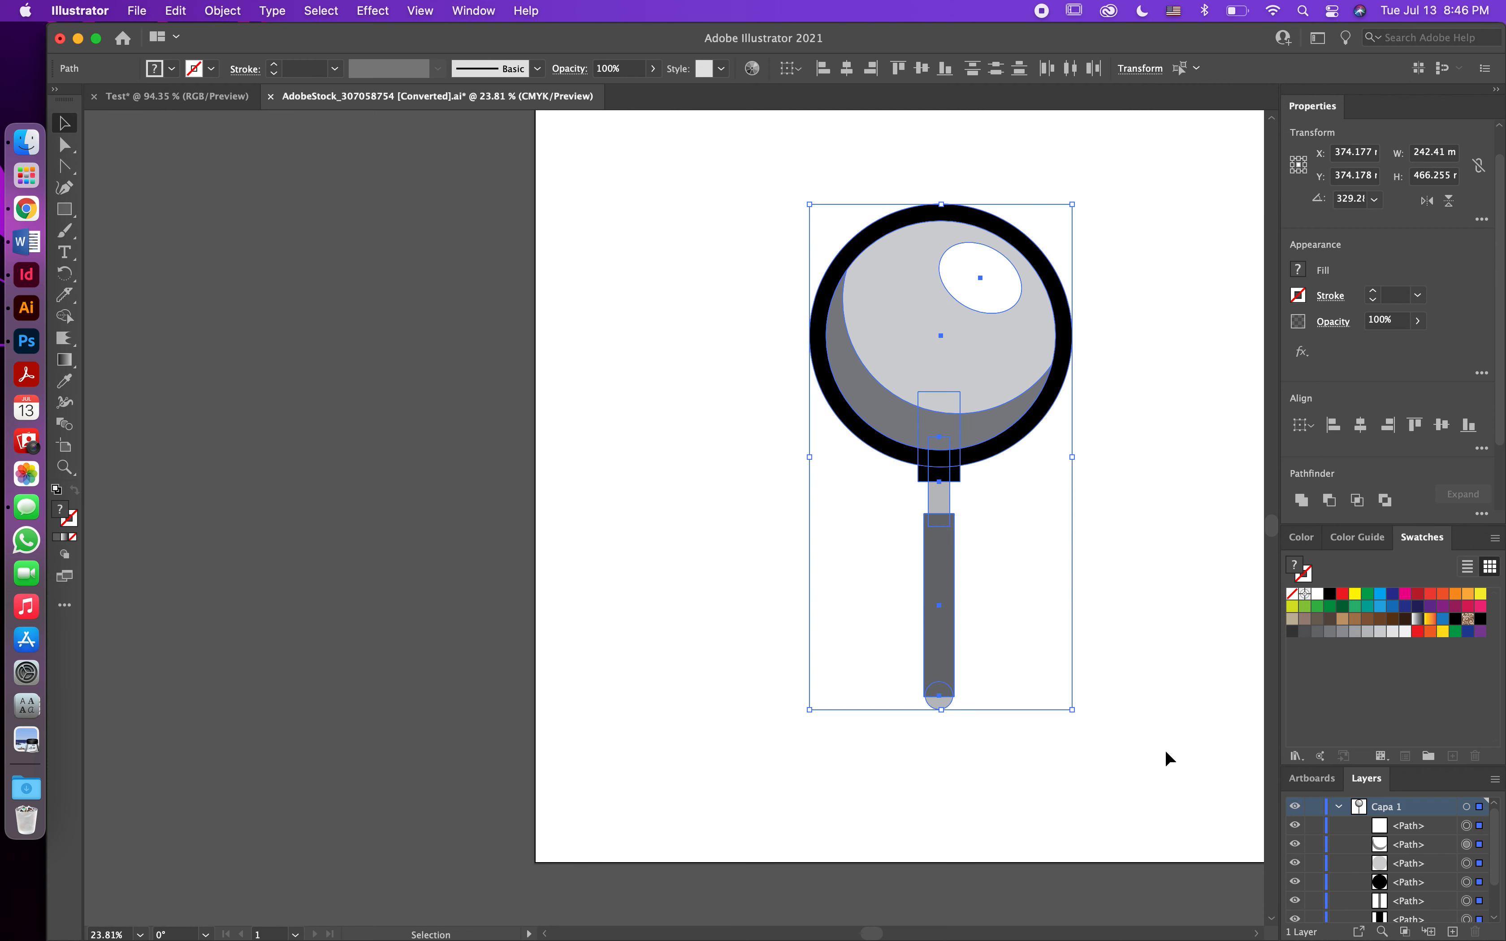
{"action": "left_click", "coordinate": [199, 101]}
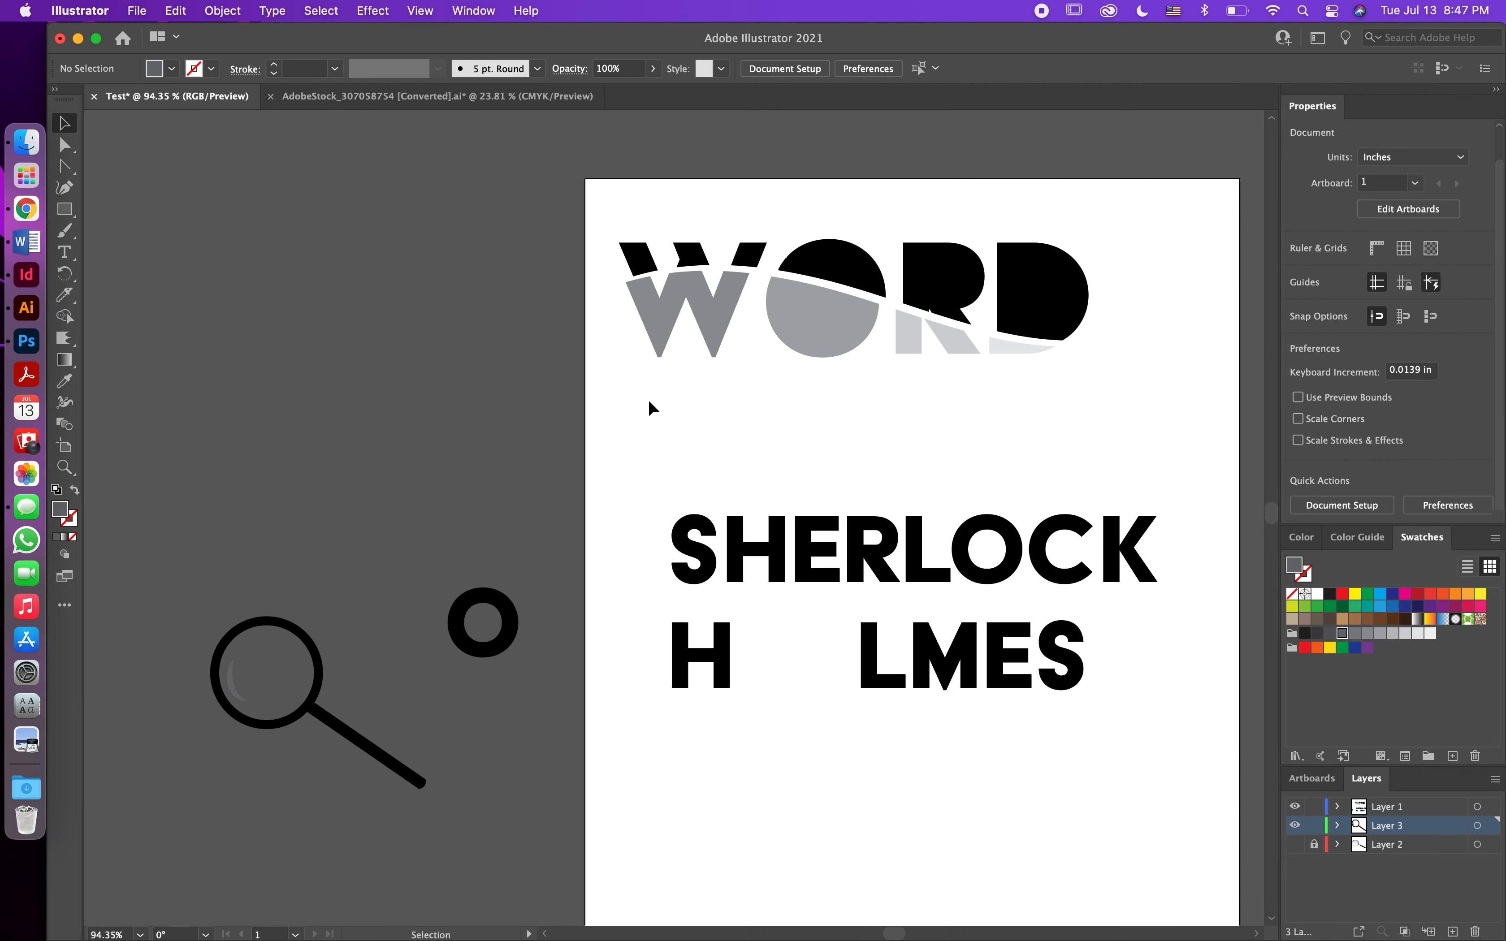
{"action": "key", "text": "super+v"}
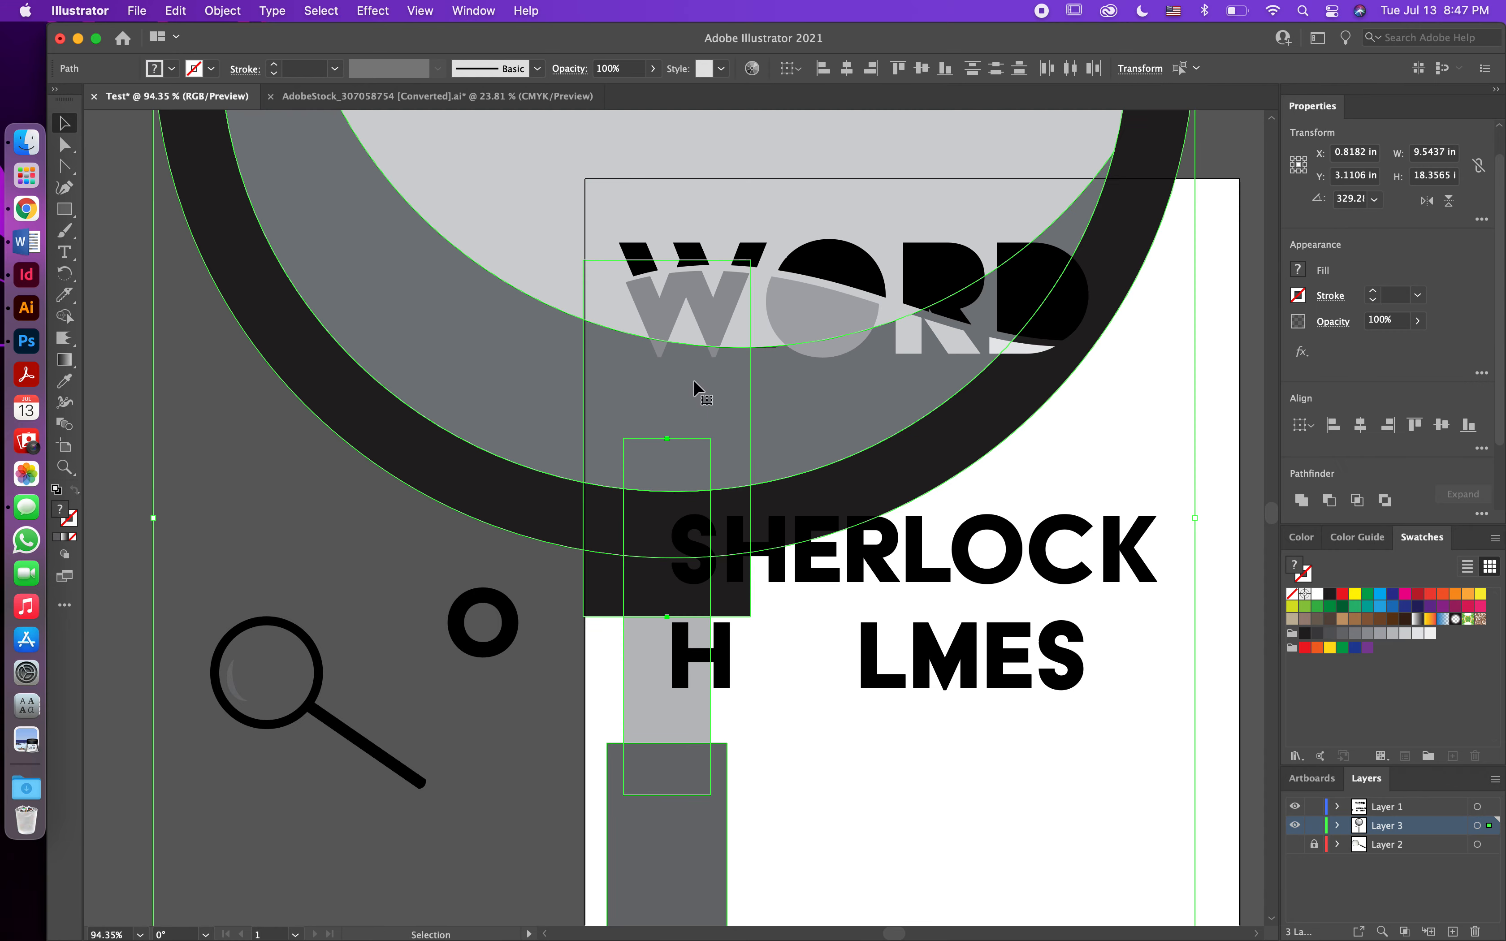
Step: Scale the pasted magnifying glass down to about 1.37 by 2.64 in and move it to the missing O in HOLMES
{"action": "scroll", "coordinate": [694, 386], "scroll_direction": "down", "scroll_amount": 4}
{"action": "scroll", "coordinate": [694, 386], "scroll_direction": "down", "scroll_amount": 2}
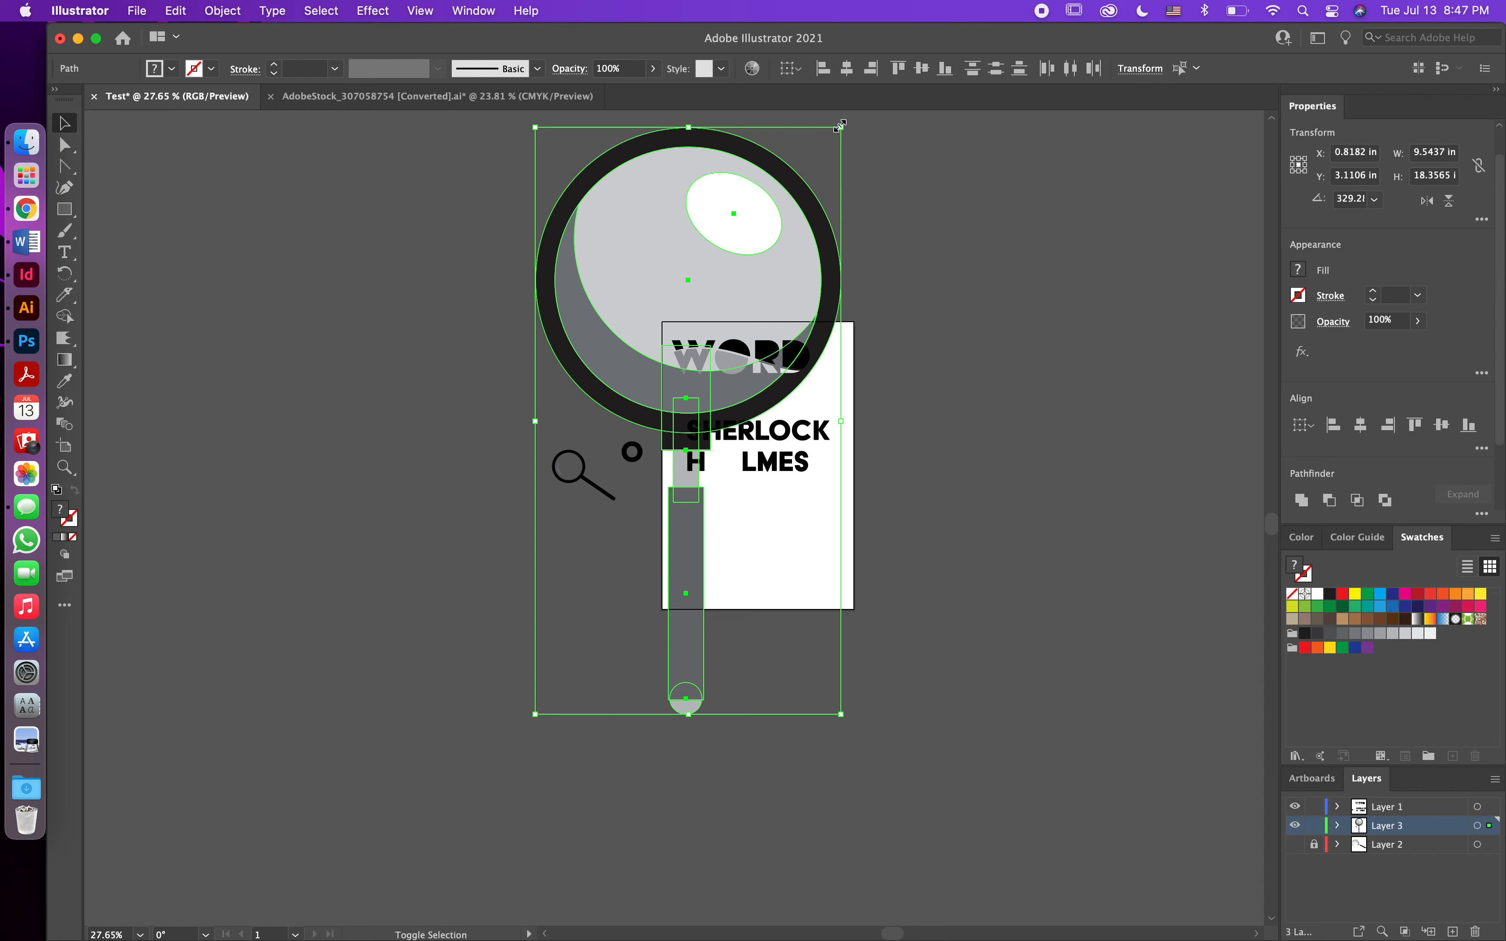
{"action": "left_click_drag", "start_coordinate": [839, 126], "coordinate": [710, 336]}
{"action": "left_click_drag", "start_coordinate": [678, 395], "coordinate": [718, 373]}
{"action": "scroll", "coordinate": [716, 496], "scroll_direction": "up", "scroll_amount": 5}
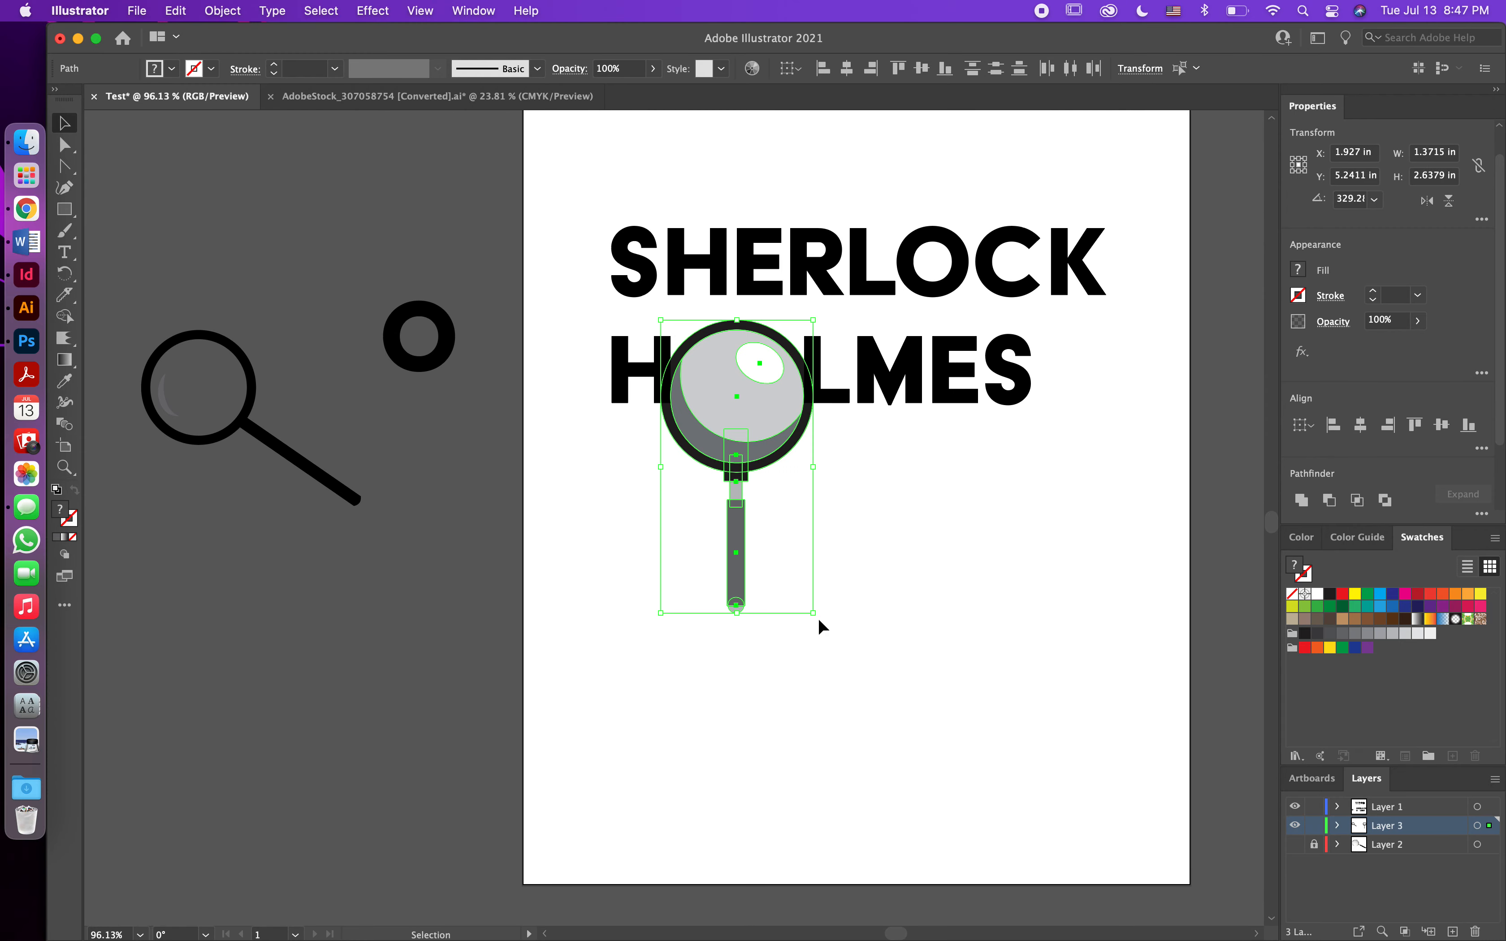
Step: Rotate the magnifying glass so its handle slants down to the right, and shrink it to about 1.33 in wide within the HOLMES gap
{"action": "mouse_move", "coordinate": [816, 623]}
{"action": "left_mouse_down"}
{"action": "mouse_move", "coordinate": [885, 504]}
{"action": "mouse_move", "coordinate": [824, 598]}
{"action": "left_mouse_up"}
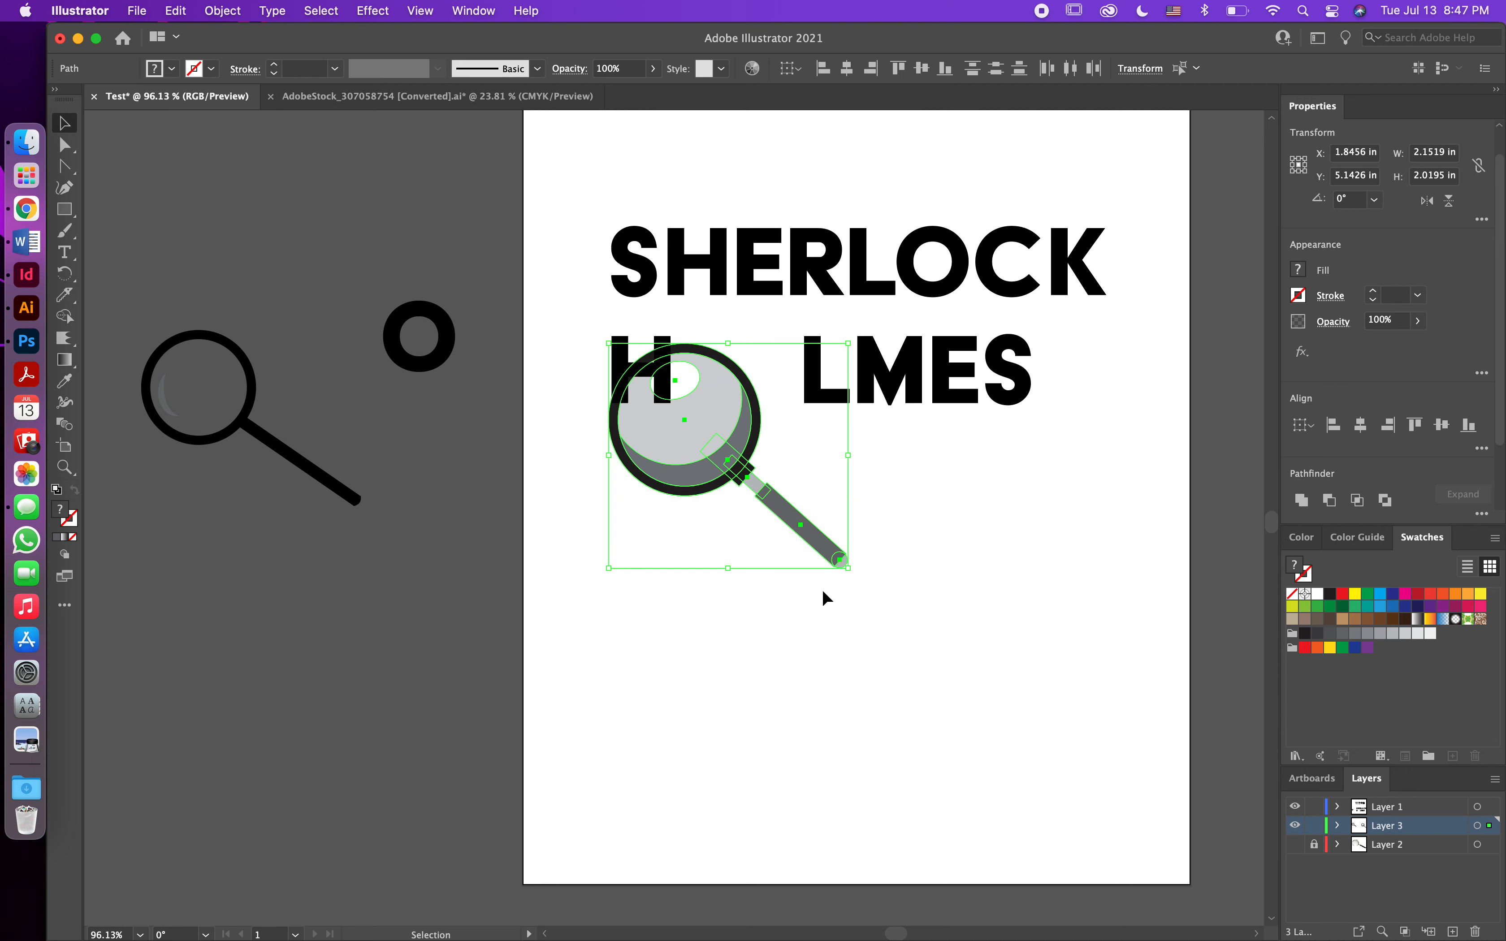
{"action": "left_click_drag", "start_coordinate": [609, 569], "coordinate": [654, 525]}
{"action": "left_click_drag", "start_coordinate": [691, 450], "coordinate": [723, 382]}
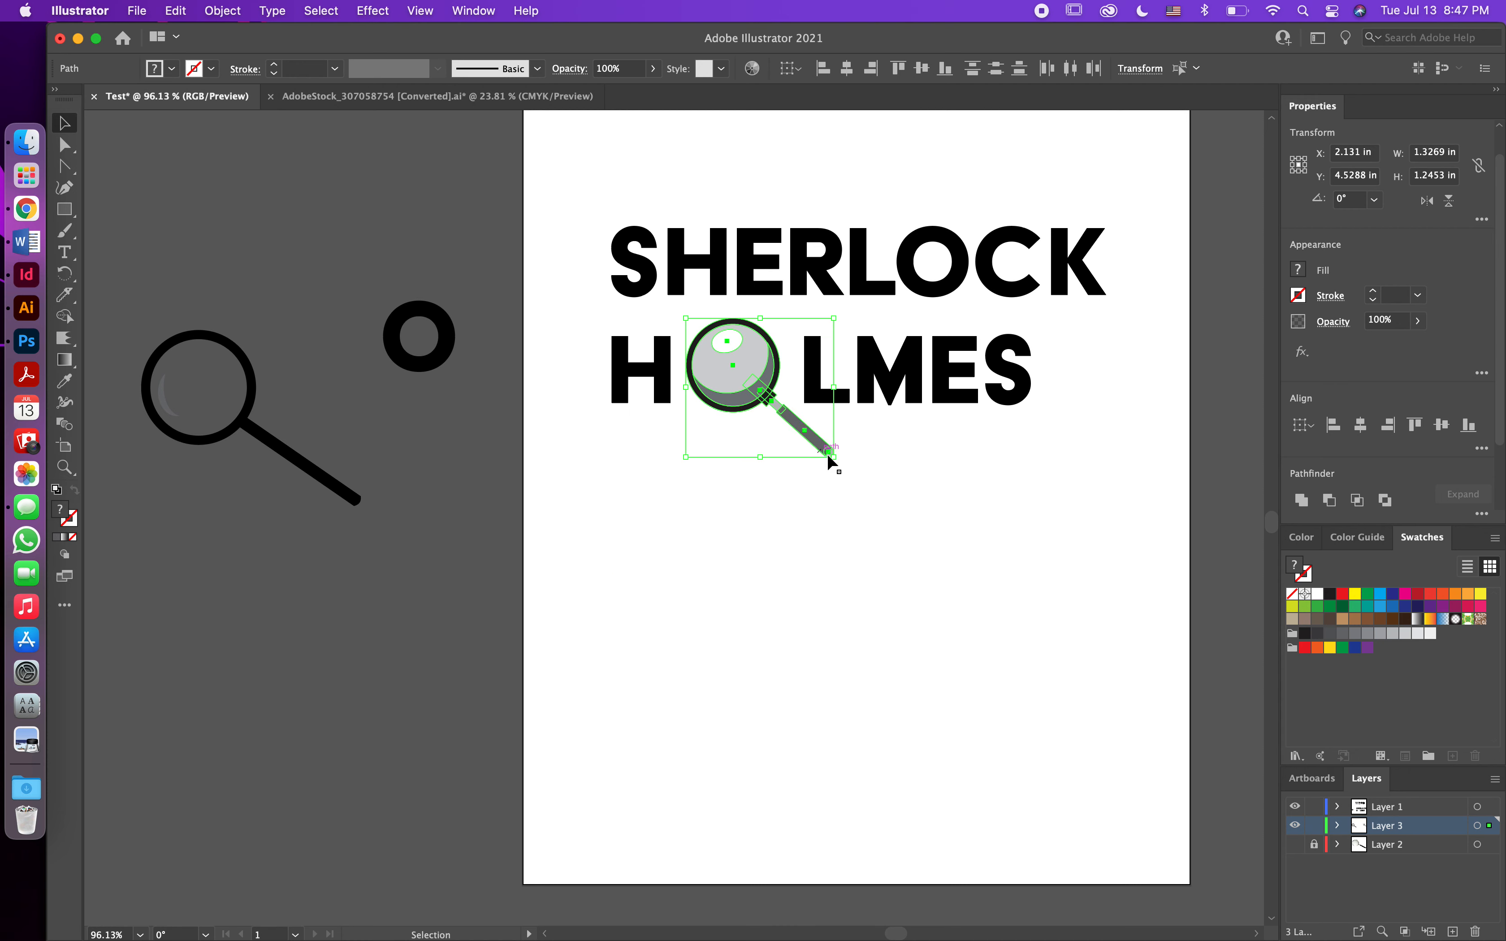
Step: Enlarge the magnifying glass proportionally until its lens fills the gap between the H and L of HOLMES, and deselect it
{"action": "left_click_drag", "start_coordinate": [834, 458], "coordinate": [860, 482]}
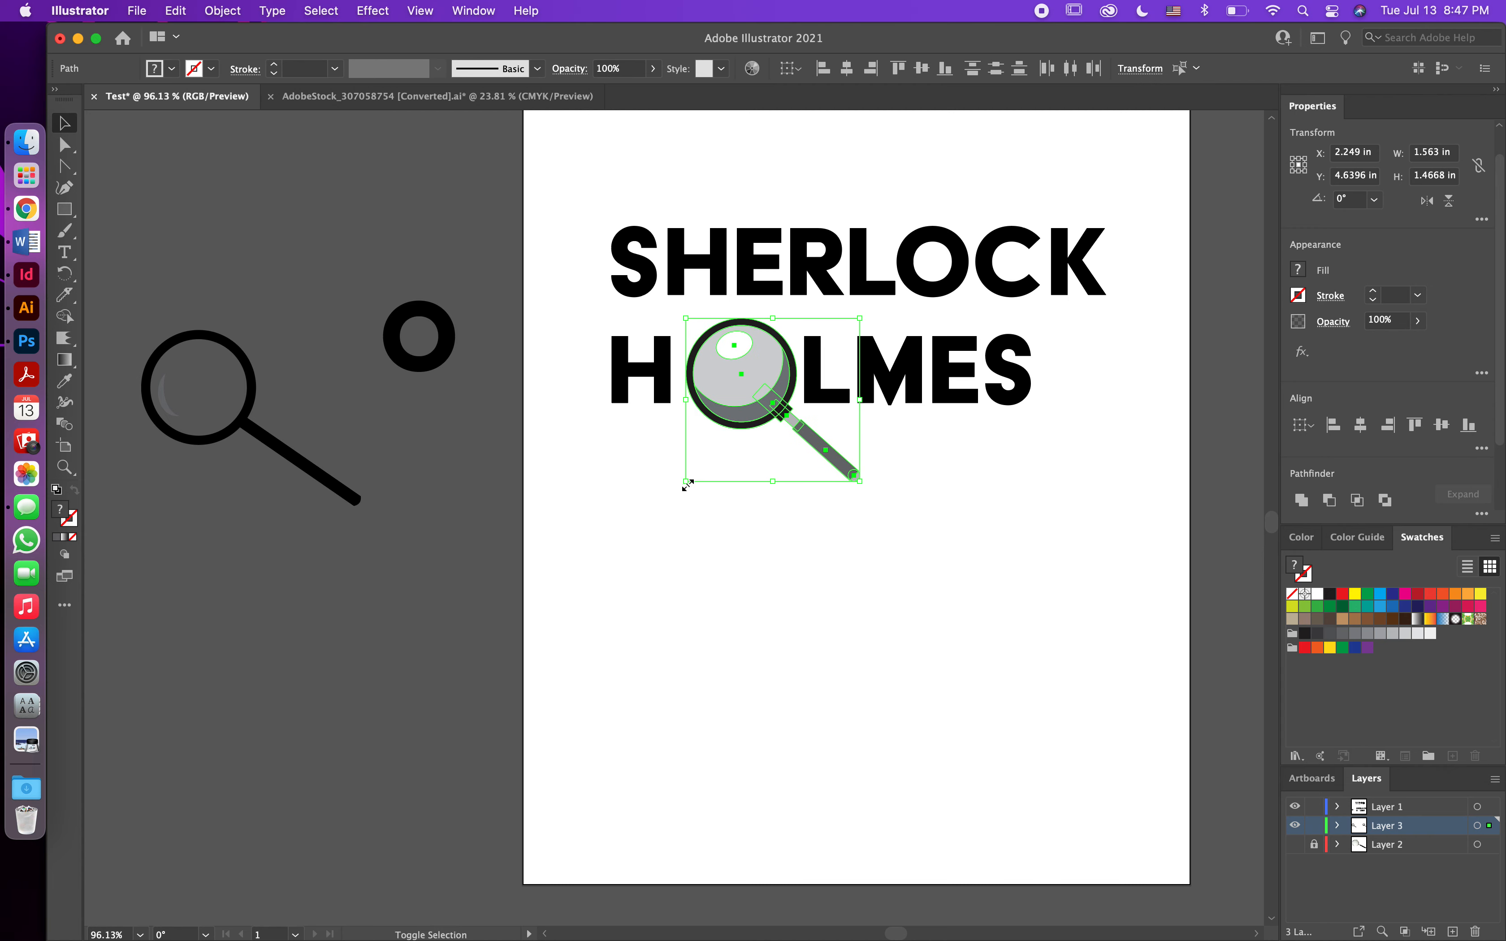
{"action": "left_click_drag", "start_coordinate": [687, 484], "coordinate": [682, 492]}
{"action": "left_click", "coordinate": [672, 562]}
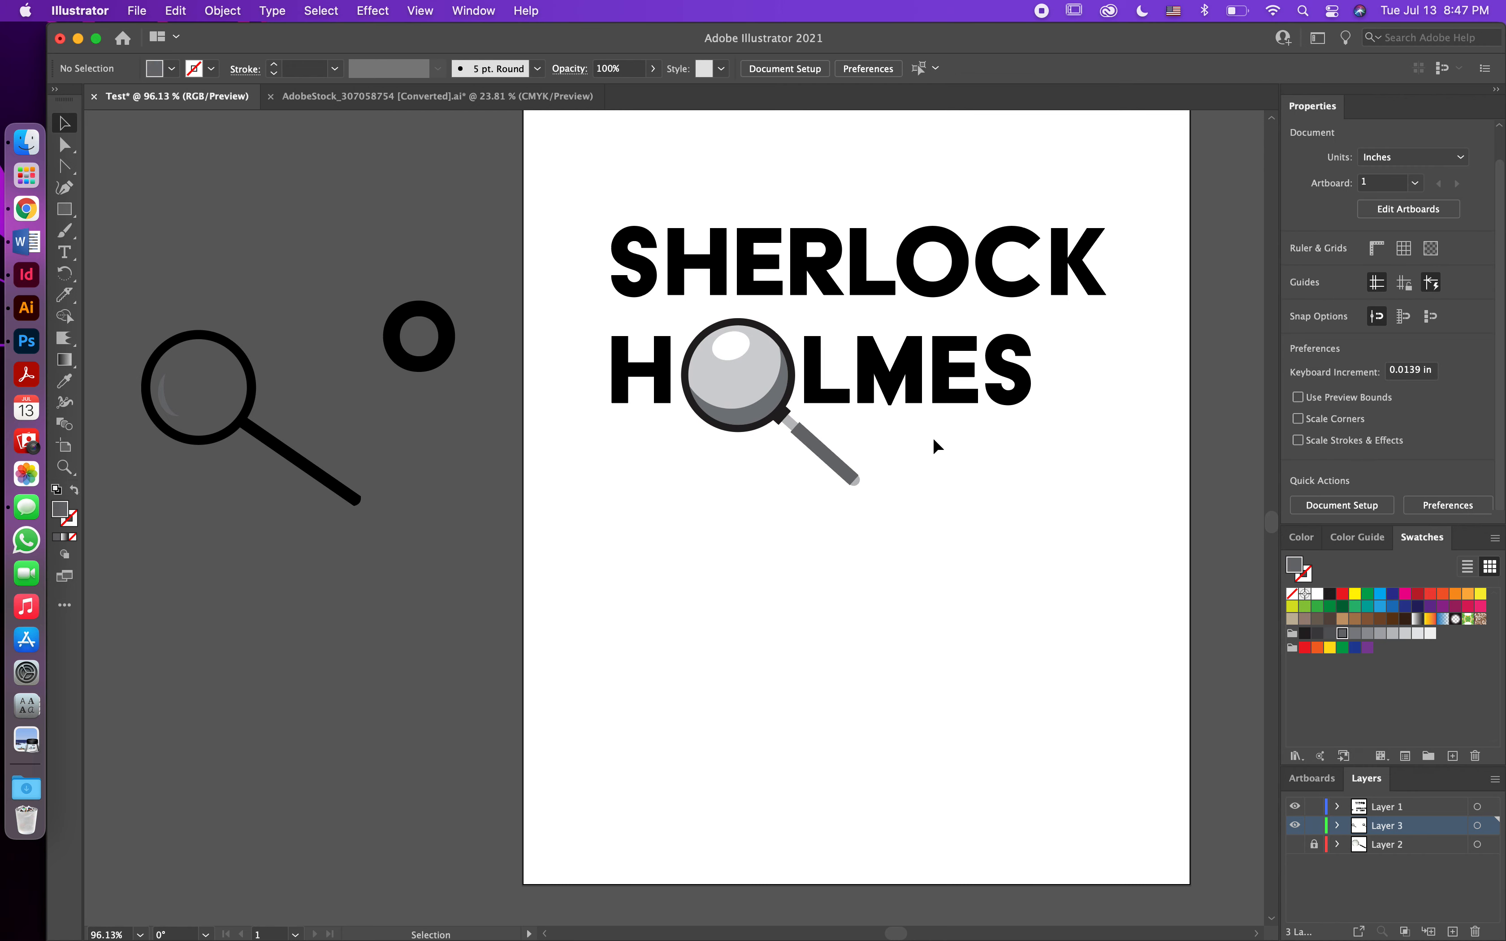
{"action": "key", "text": "a"}
{"action": "left_click", "coordinate": [799, 438]}
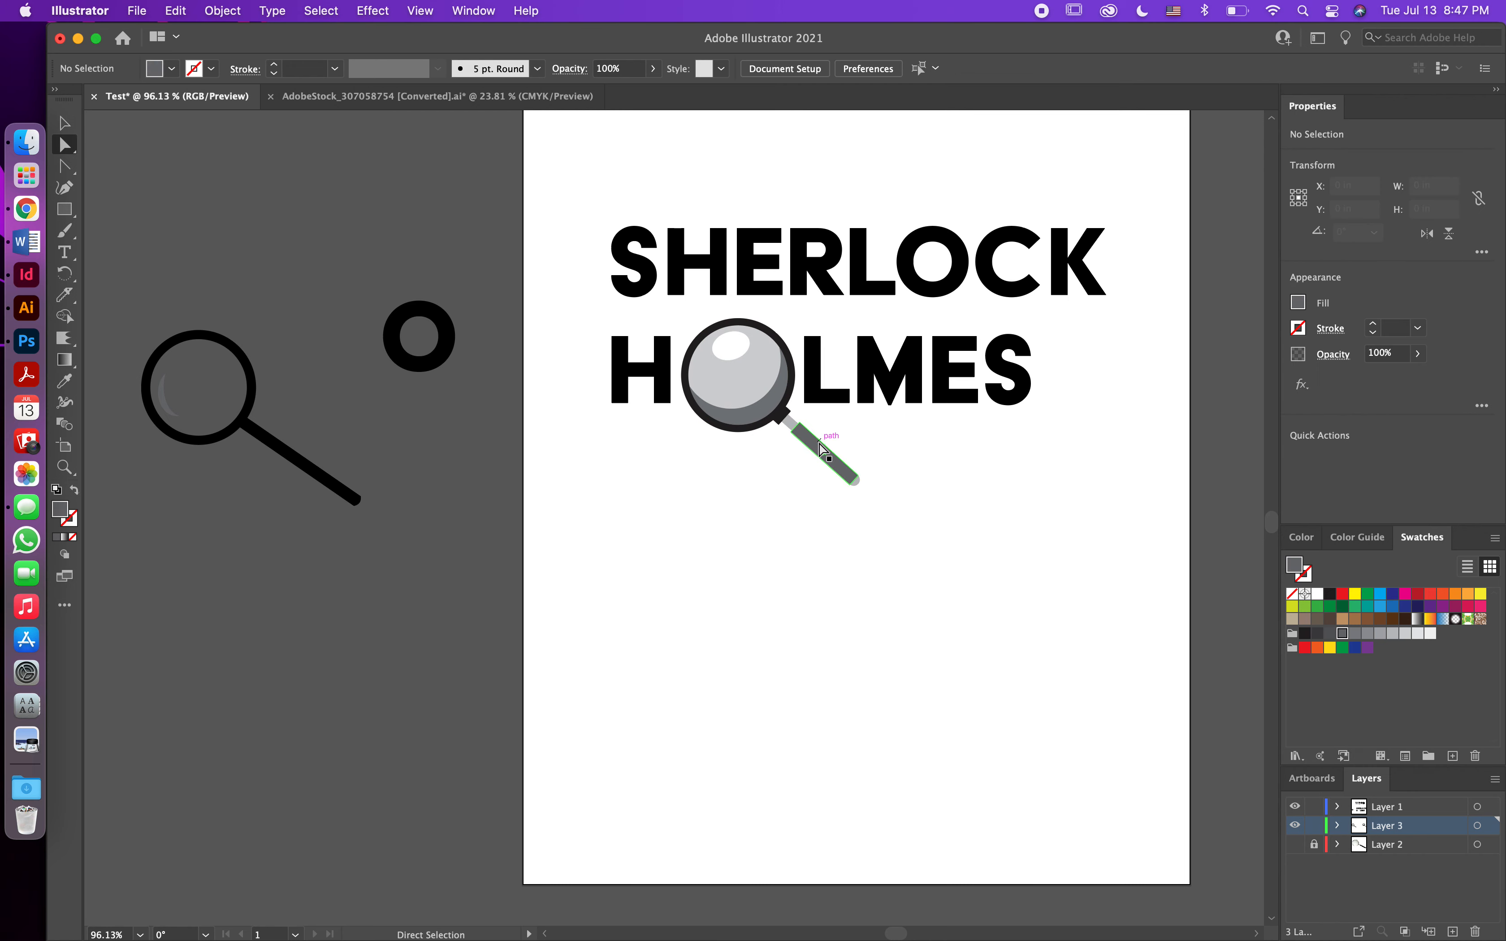
{"action": "left_click_drag", "start_coordinate": [791, 432], "coordinate": [729, 569]}
{"action": "key", "text": "super+z"}
{"action": "left_click", "coordinate": [684, 539]}
Step: Switch to the Adobe Stock magnifying glass results in Chrome and go back to the start of the page
{"action": "left_click", "coordinate": [26, 208]}
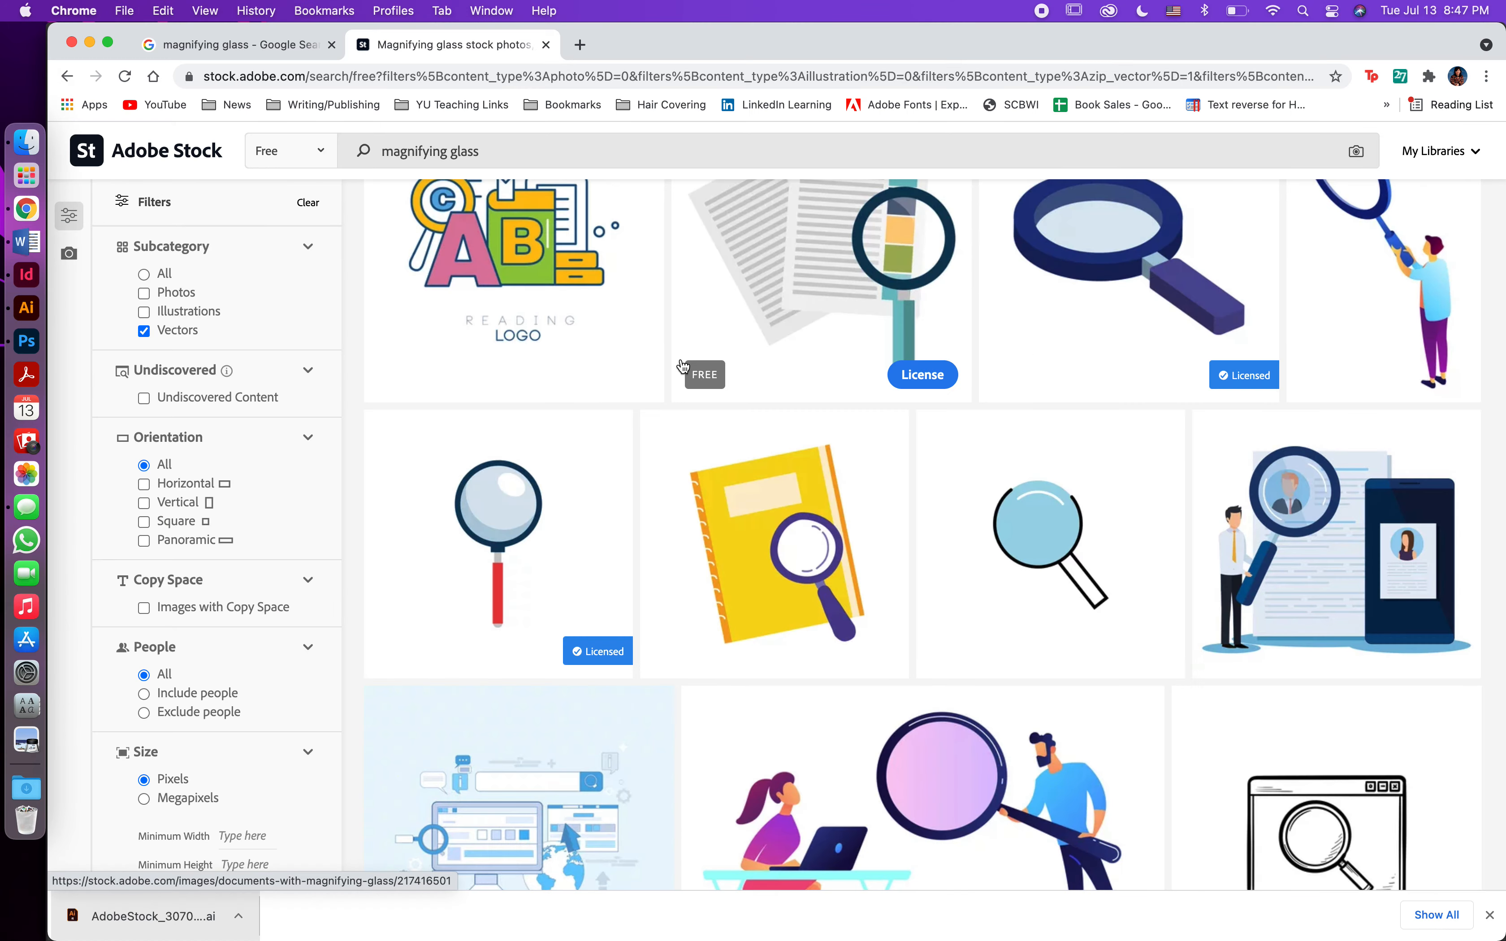
{"action": "scroll", "coordinate": [683, 366], "scroll_direction": "up", "scroll_amount": 10}
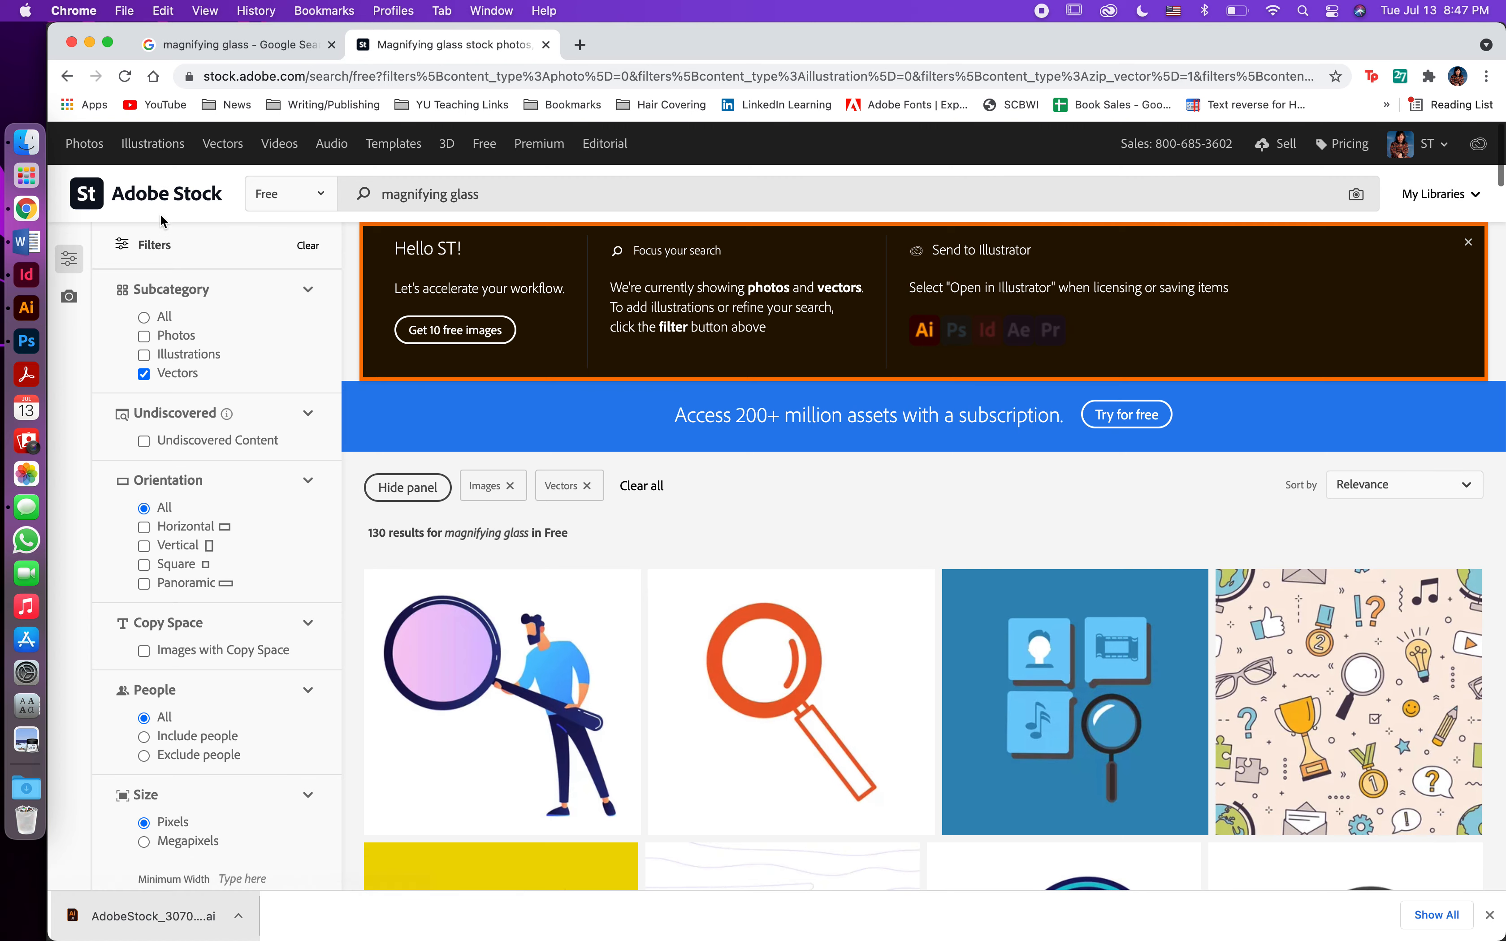